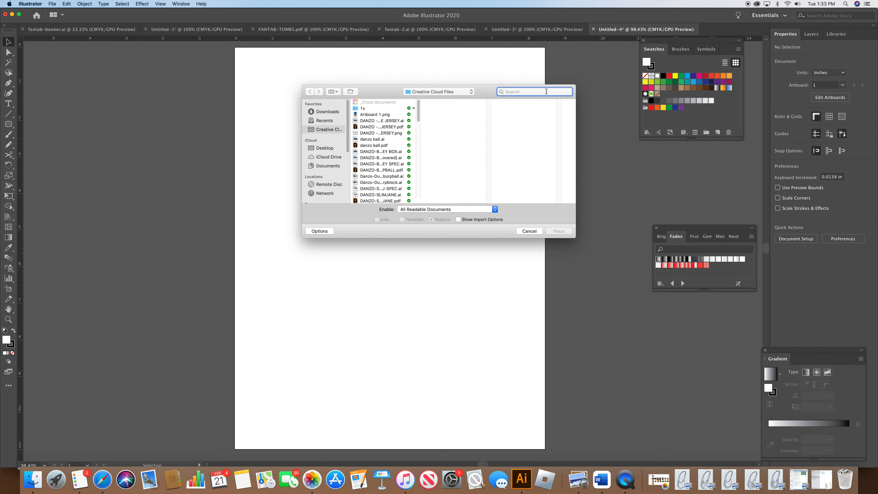
Step: Search for "b66" and place the matching JPEG scan of the bag drawing on the artboard
{"action": "type", "text": "b66"}
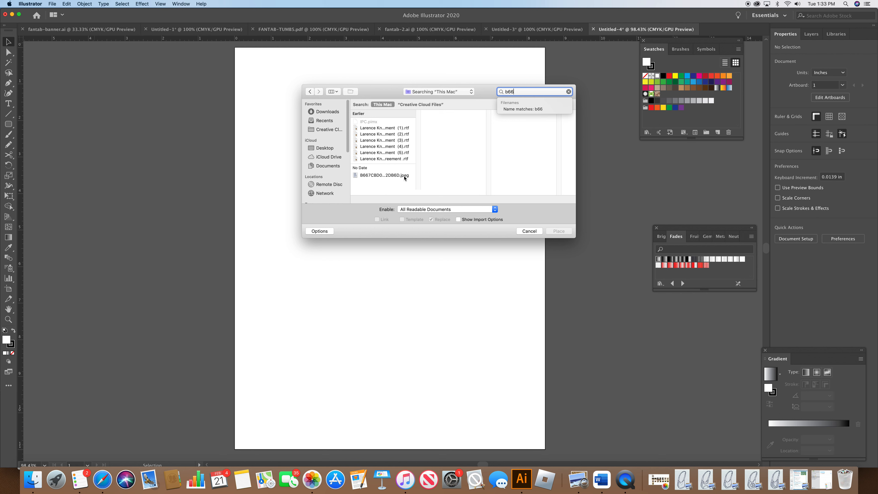
{"action": "left_click", "coordinate": [404, 176]}
{"action": "left_click", "coordinate": [558, 231]}
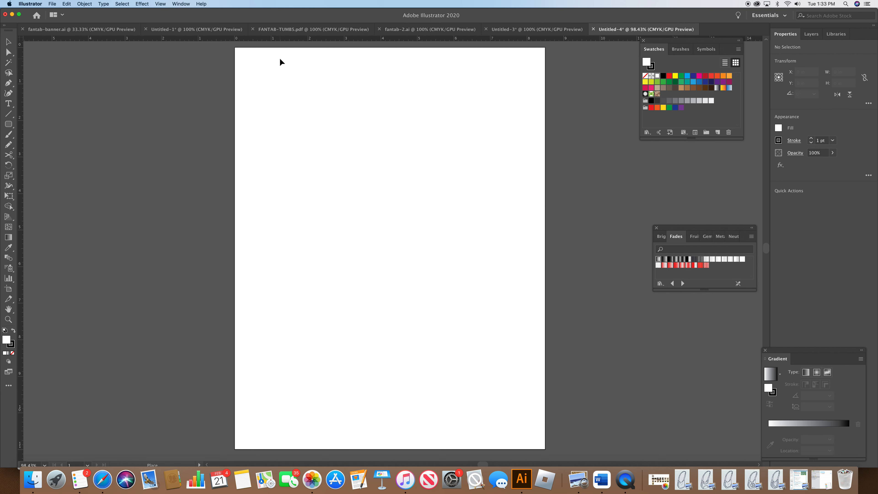
{"action": "left_click", "coordinate": [284, 61]}
{"action": "left_click_drag", "start_coordinate": [345, 135], "coordinate": [306, 115]}
{"action": "left_click_drag", "start_coordinate": [377, 196], "coordinate": [293, 85]}
{"action": "left_click_drag", "start_coordinate": [466, 254], "coordinate": [361, 78]}
{"action": "left_click_drag", "start_coordinate": [452, 132], "coordinate": [363, 47]}
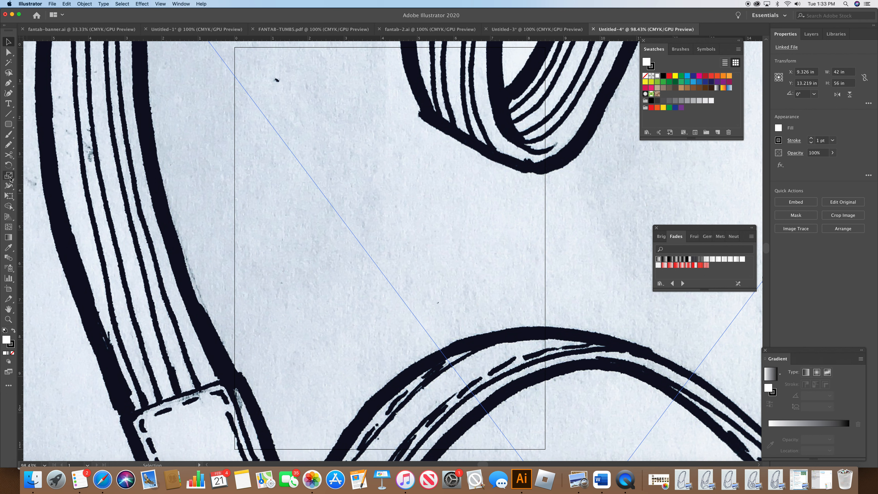
Step: Scale the placed image uniformly to 20% and move it to cover the artboard
{"action": "double_click", "coordinate": [8, 175]}
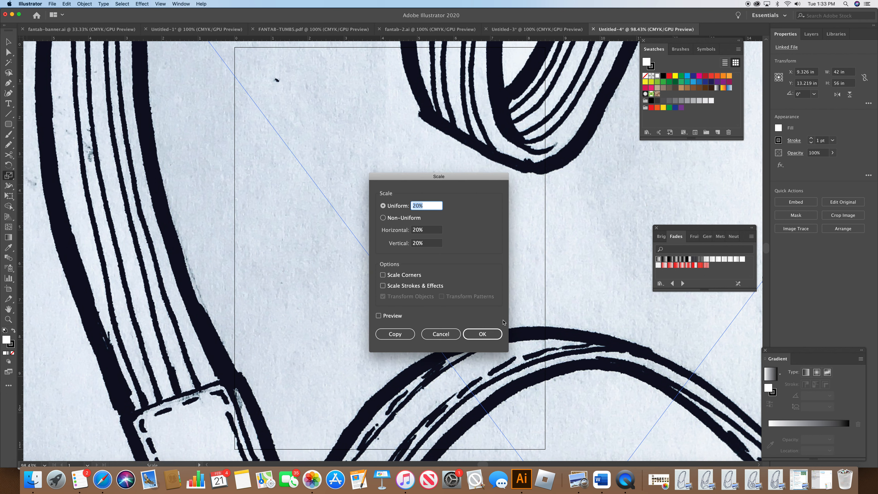
{"action": "left_click", "coordinate": [485, 334]}
{"action": "key", "text": "v"}
{"action": "left_click_drag", "start_coordinate": [477, 340], "coordinate": [300, 85]}
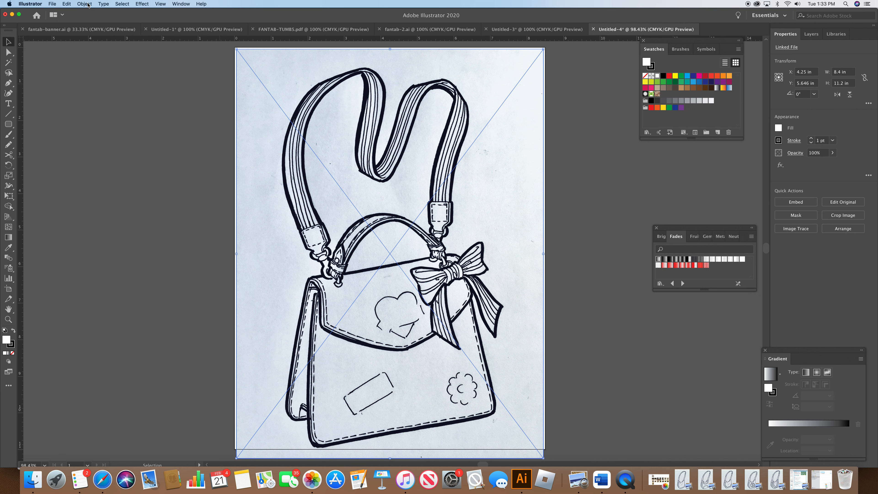
Step: Image trace the drawing using Make and Expand, accepting the large-image warning
{"action": "left_click", "coordinate": [85, 4]}
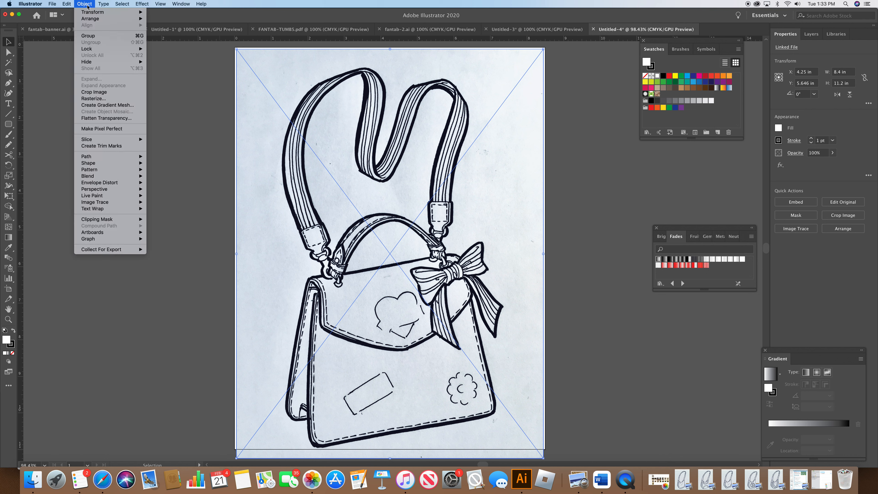
{"action": "mouse_move", "coordinate": [113, 204]}
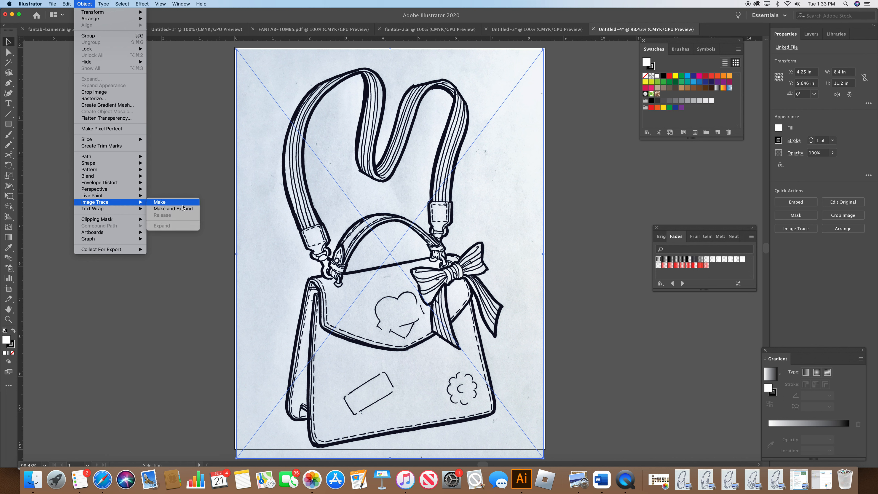
{"action": "left_click", "coordinate": [180, 209]}
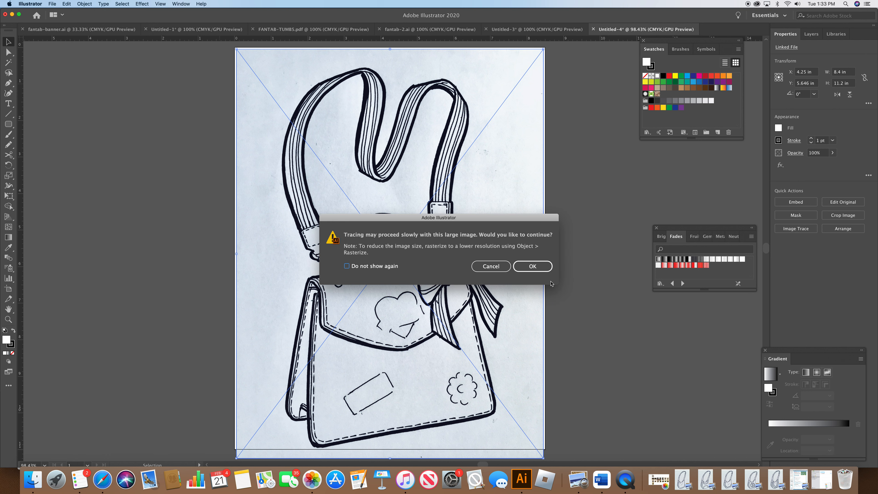
{"action": "left_click", "coordinate": [543, 268]}
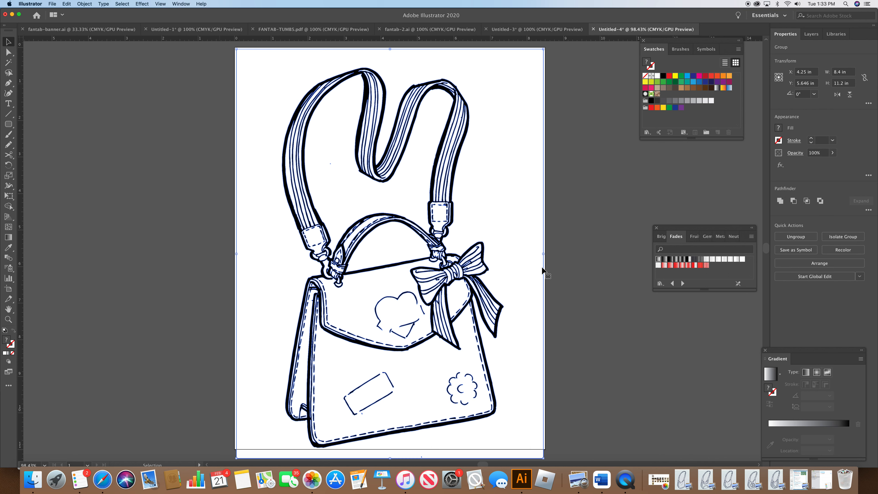
Step: Delete the white background shapes from the traced artwork
{"action": "left_click", "coordinate": [8, 52]}
{"action": "left_click", "coordinate": [168, 96]}
{"action": "left_click", "coordinate": [237, 54]}
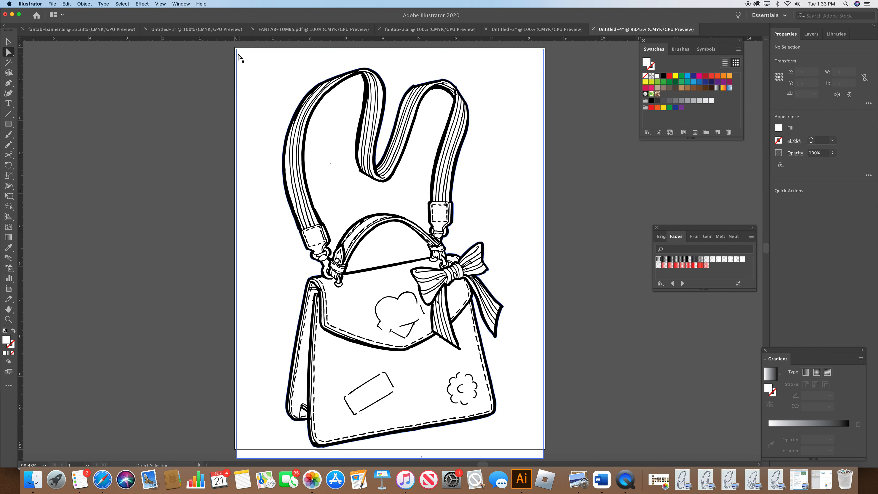
{"action": "key", "text": "Delete"}
{"action": "key", "text": "Delete"}
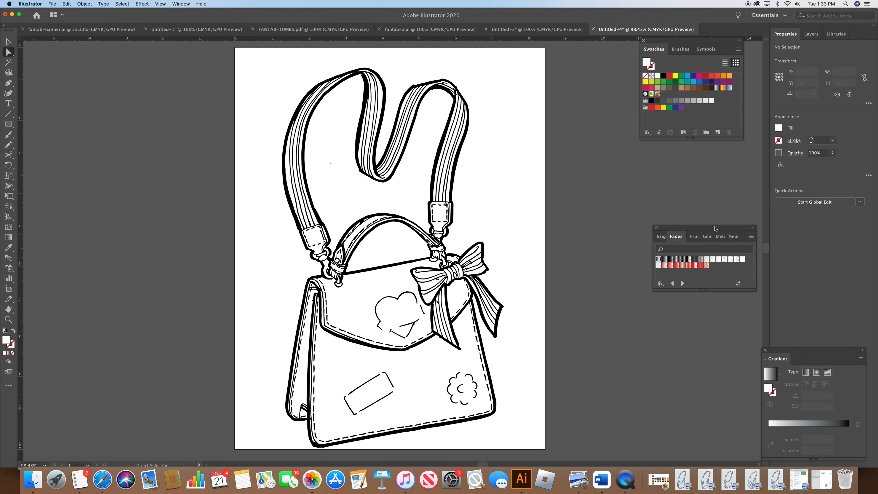
Step: Scale the traced bag group down to about 5.59 × 9.82 in and reposition it on the artboard
{"action": "scroll", "coordinate": [762, 254], "scroll_direction": "down", "scroll_amount": 3}
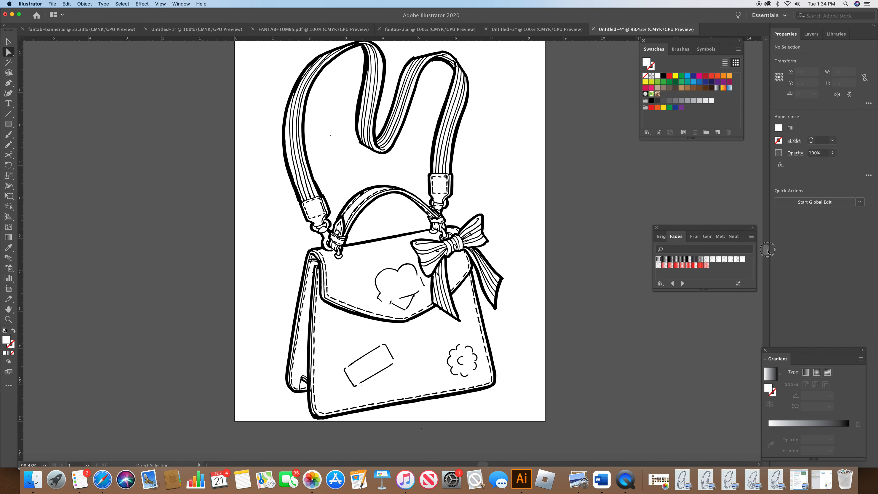
{"action": "left_click", "coordinate": [8, 41]}
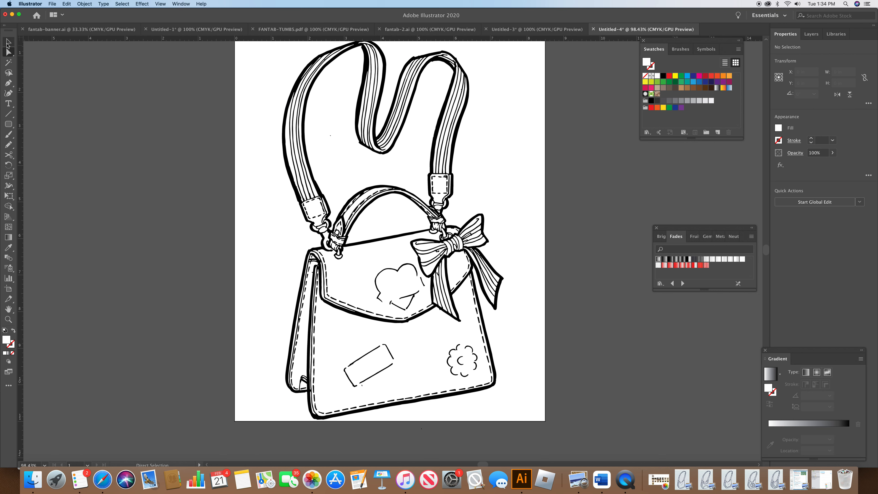
{"action": "left_click", "coordinate": [397, 246]}
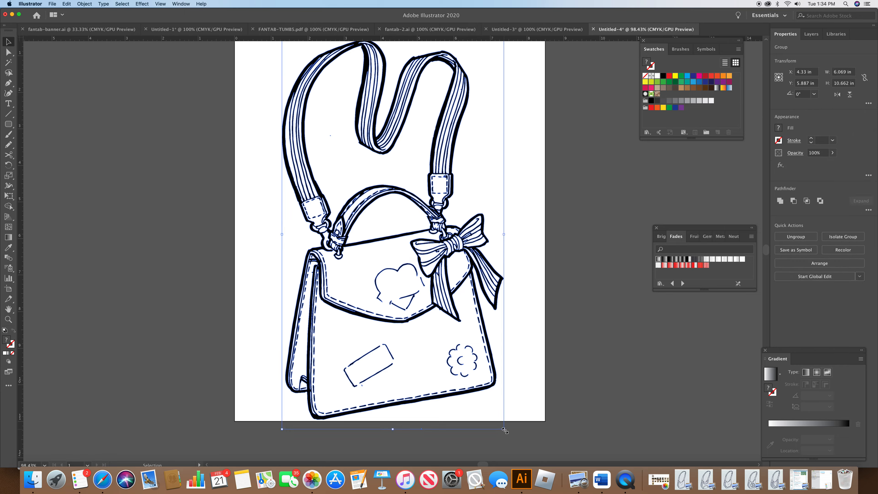
{"action": "left_click_drag", "start_coordinate": [503, 429], "coordinate": [486, 398]}
{"action": "left_click_drag", "start_coordinate": [406, 293], "coordinate": [414, 299]}
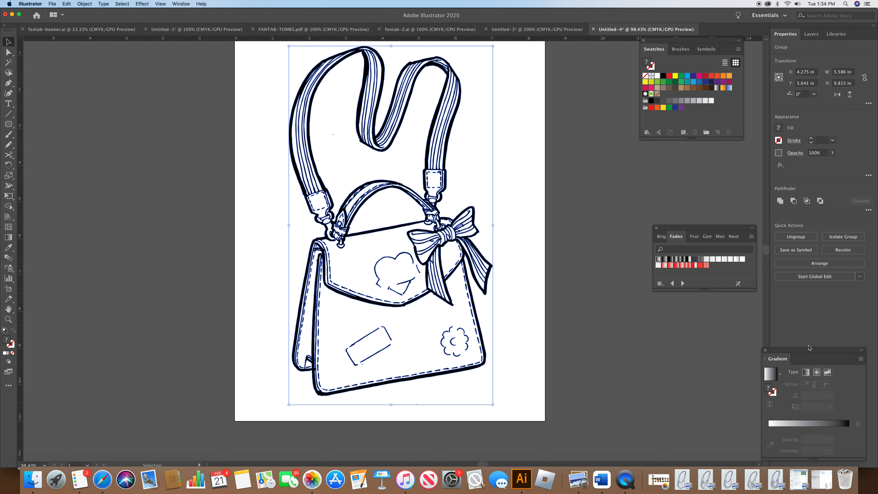
Step: Fill the bag's front flap with a red fade gradient from the Fades swatches
{"action": "scroll", "coordinate": [764, 258], "scroll_direction": "up", "scroll_amount": 3}
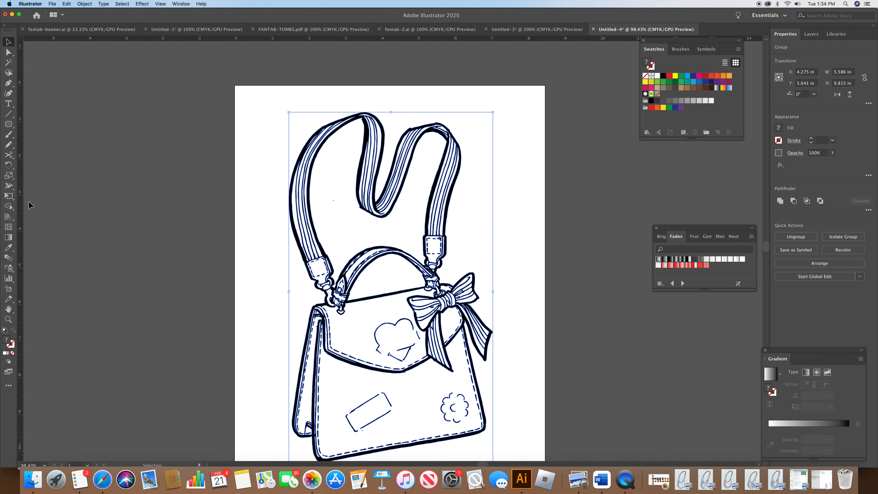
{"action": "left_click", "coordinate": [9, 52]}
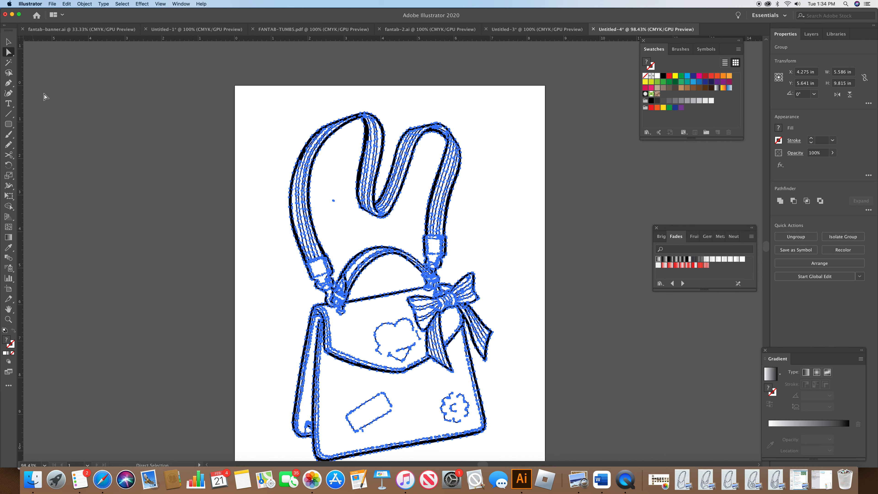
{"action": "left_click", "coordinate": [216, 358]}
{"action": "left_click", "coordinate": [315, 310]}
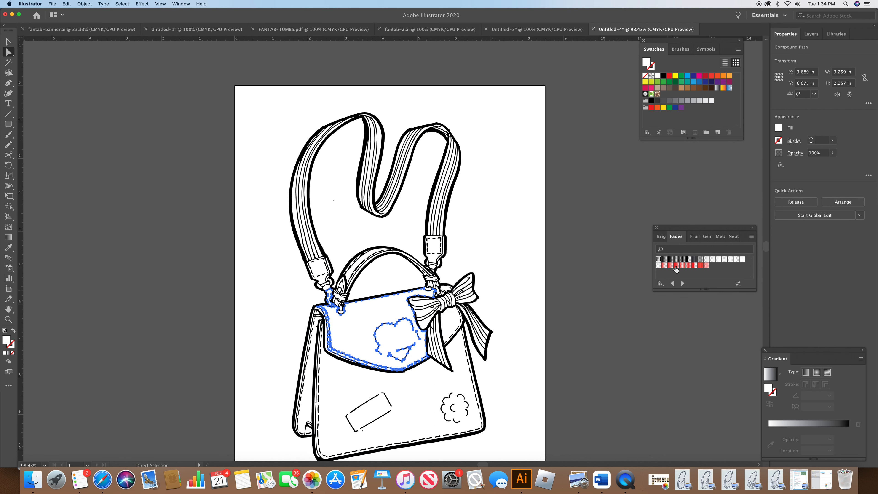
{"action": "left_click", "coordinate": [670, 265]}
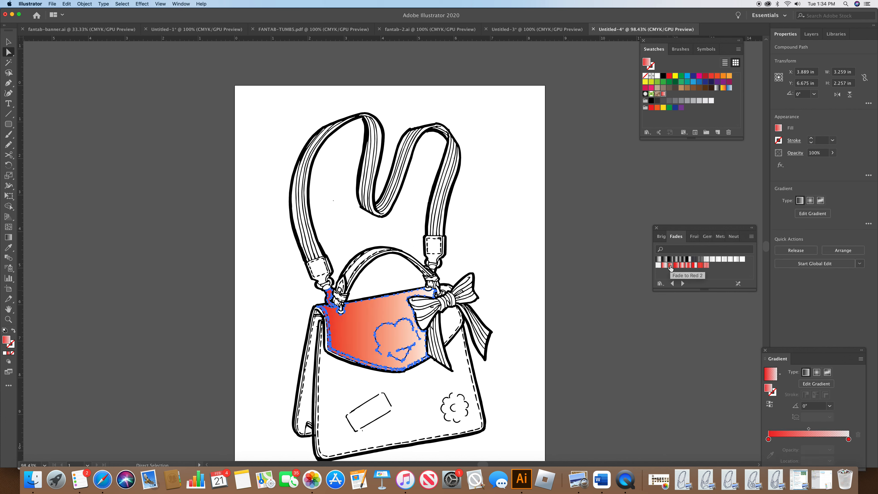
{"action": "left_click", "coordinate": [677, 265]}
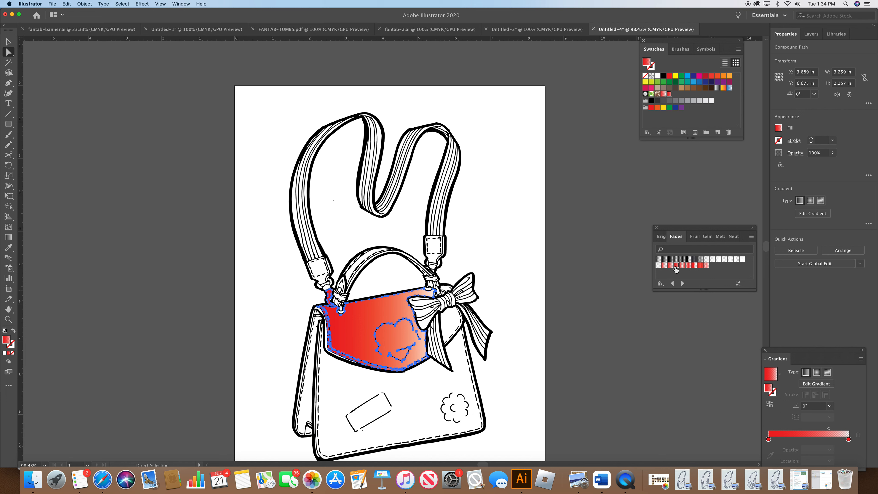
Step: Select the bag's front body and side panel and fill them with the Fade To Red 3 gradient
{"action": "left_click", "coordinate": [403, 411]}
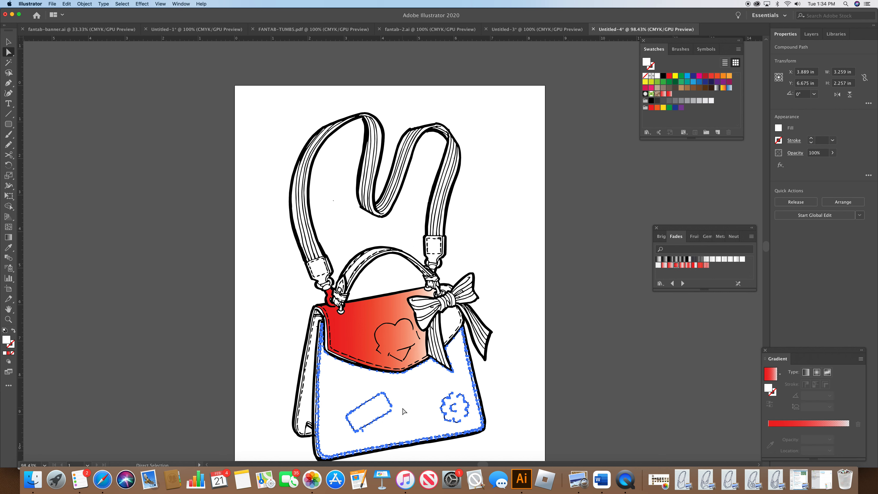
{"action": "left_click", "coordinate": [451, 327], "text": "shift"}
{"action": "left_click", "coordinate": [309, 409], "text": "shift"}
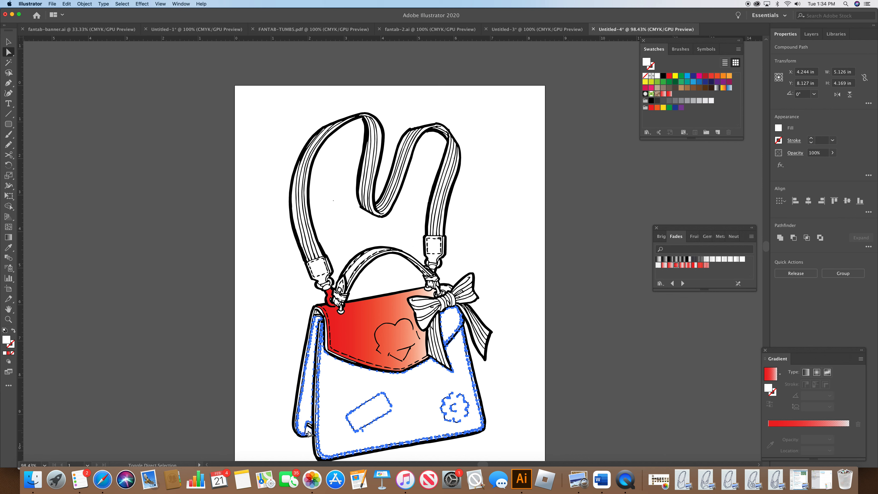
{"action": "left_click", "coordinate": [309, 433]}
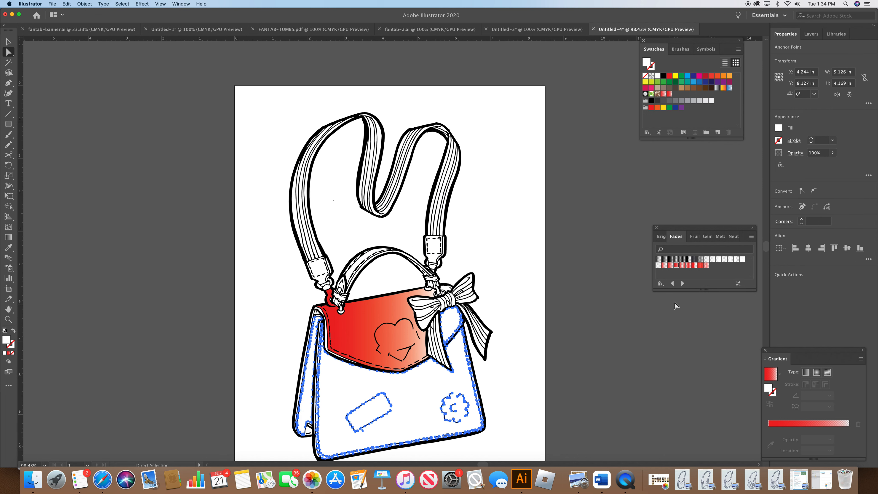
{"action": "left_click", "coordinate": [676, 265]}
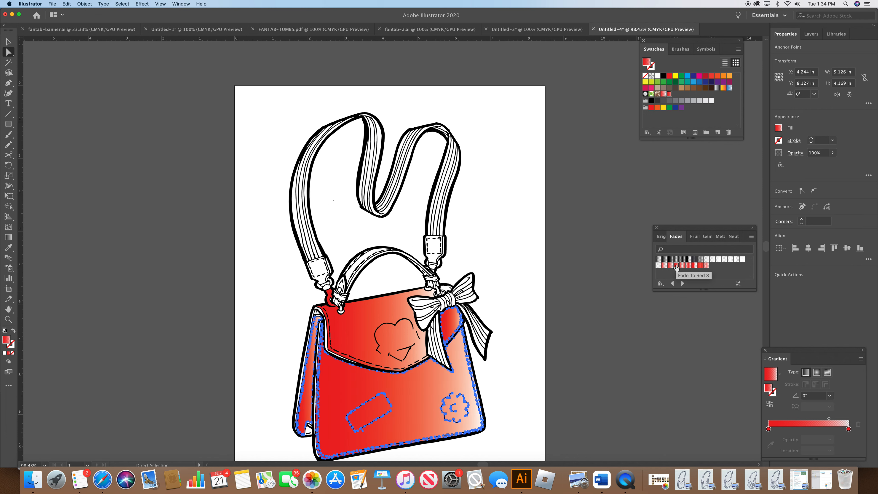
{"action": "left_click", "coordinate": [577, 366]}
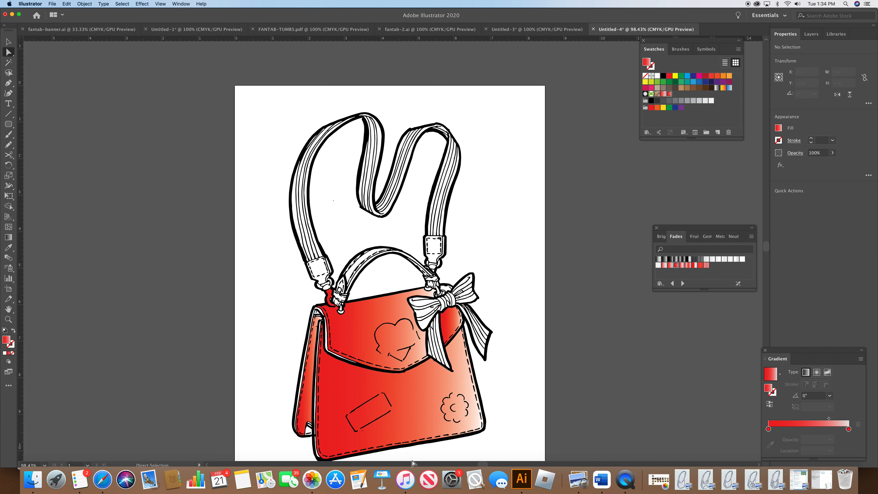
Step: Fill the handle, strap tabs and buckles with the Fade To Red 3 gradient
{"action": "left_click", "coordinate": [44, 465]}
{"action": "left_click", "coordinate": [57, 351]}
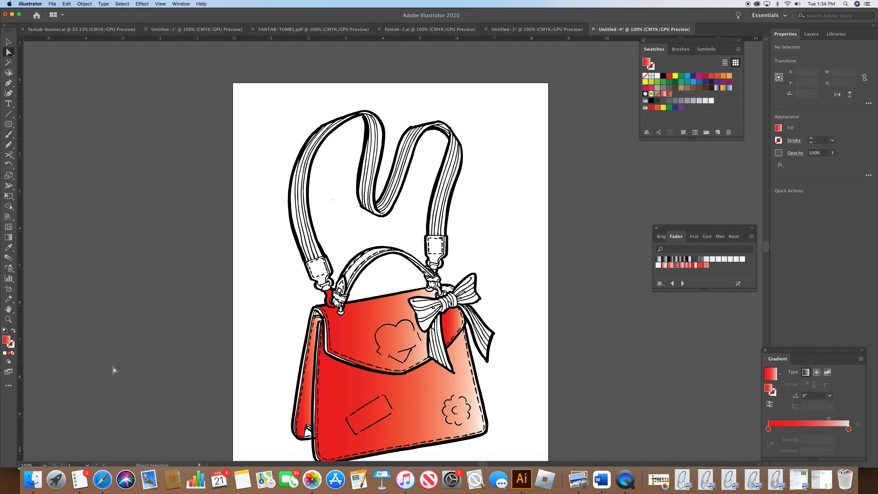
{"action": "left_click", "coordinate": [44, 465]}
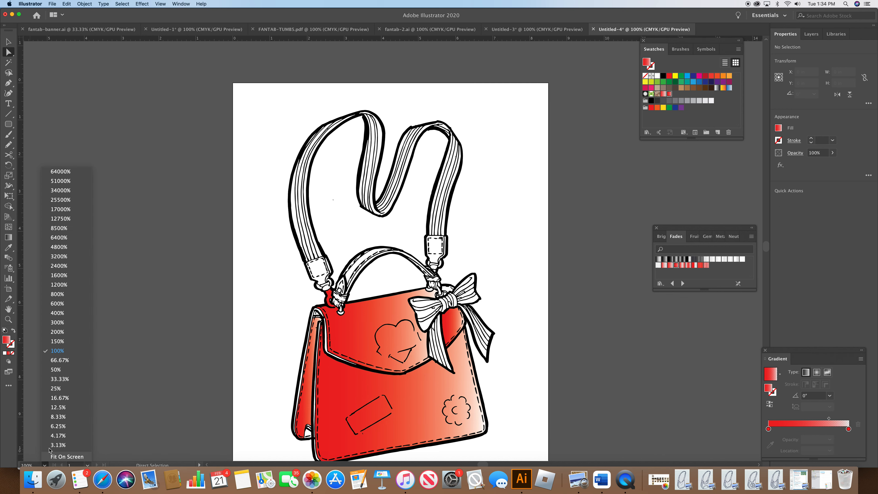
{"action": "left_click", "coordinate": [59, 322]}
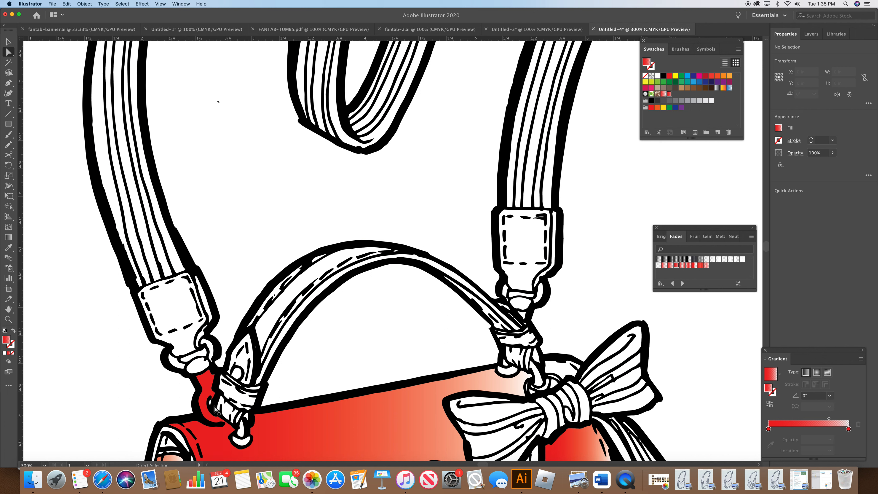
{"action": "left_click", "coordinate": [262, 346]}
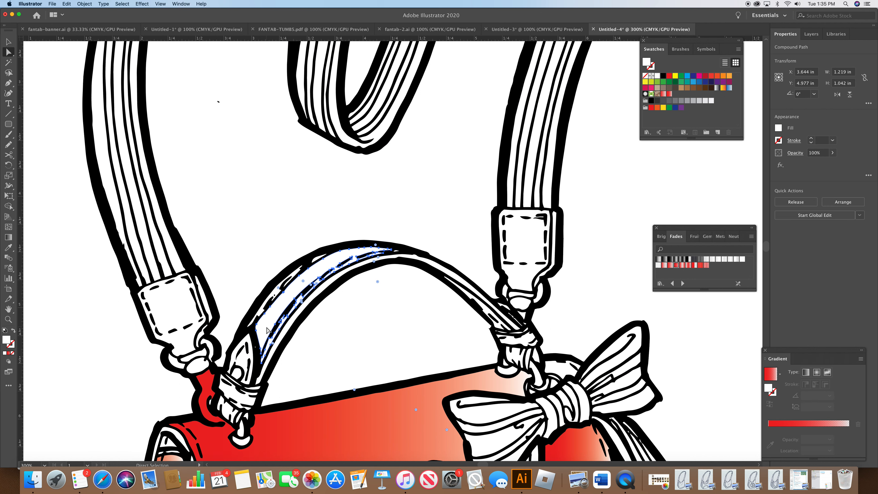
{"action": "left_click", "coordinate": [229, 370], "text": "shift"}
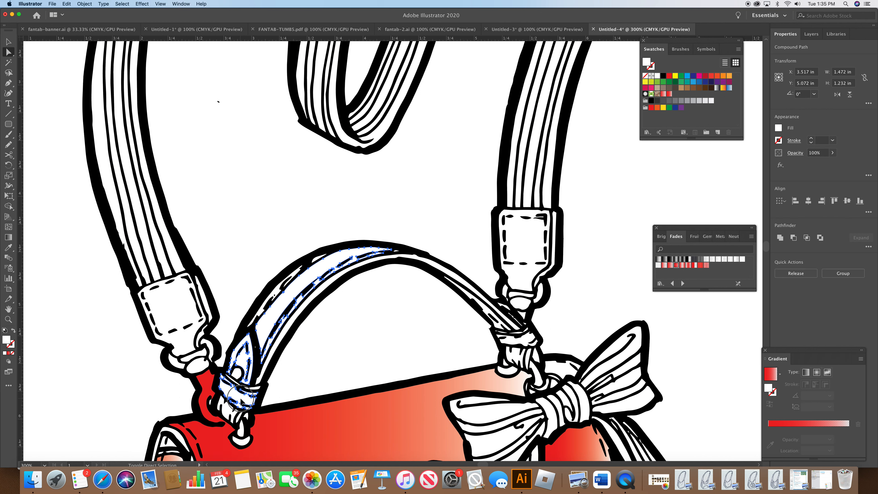
{"action": "left_click", "coordinate": [187, 311], "text": "shift"}
{"action": "left_click", "coordinate": [535, 217], "text": "shift"}
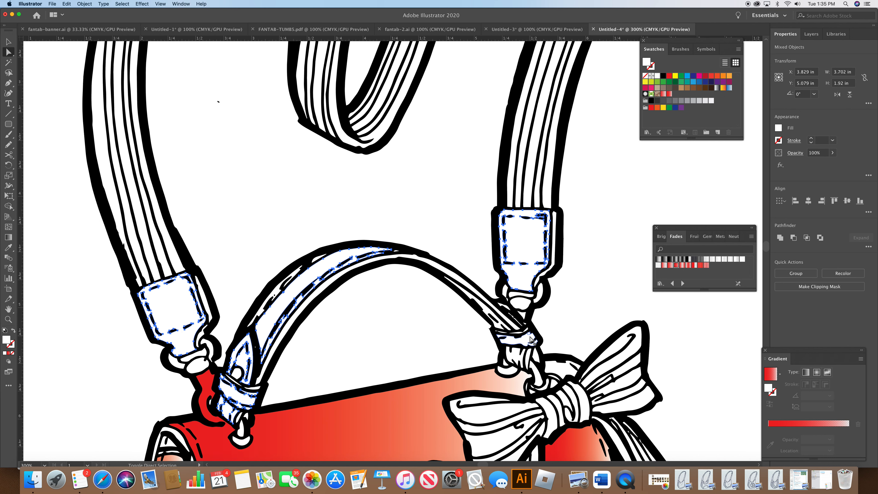
{"action": "left_click", "coordinate": [528, 345], "text": "shift"}
{"action": "left_click", "coordinate": [556, 388], "text": "shift"}
{"action": "left_click", "coordinate": [532, 393], "text": "shift"}
{"action": "left_click", "coordinate": [676, 265]}
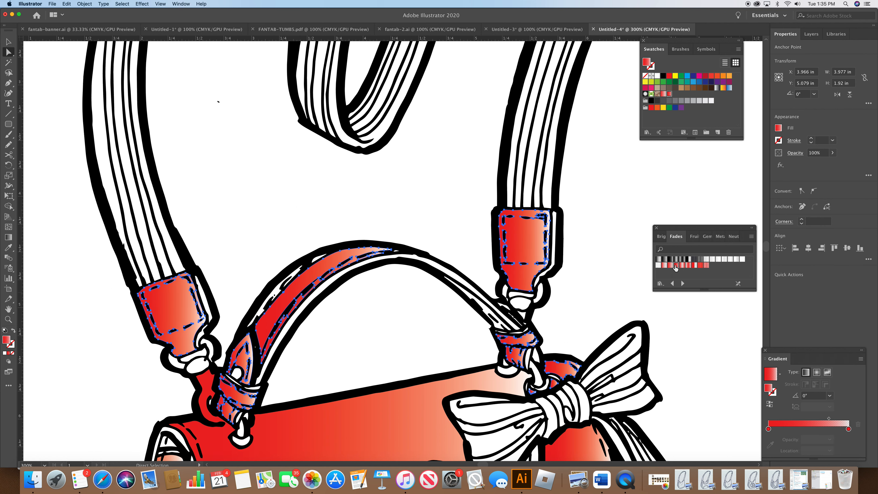
Step: Fill the thin inner strip of the handle with the same red fade gradient
{"action": "left_click", "coordinate": [299, 274]}
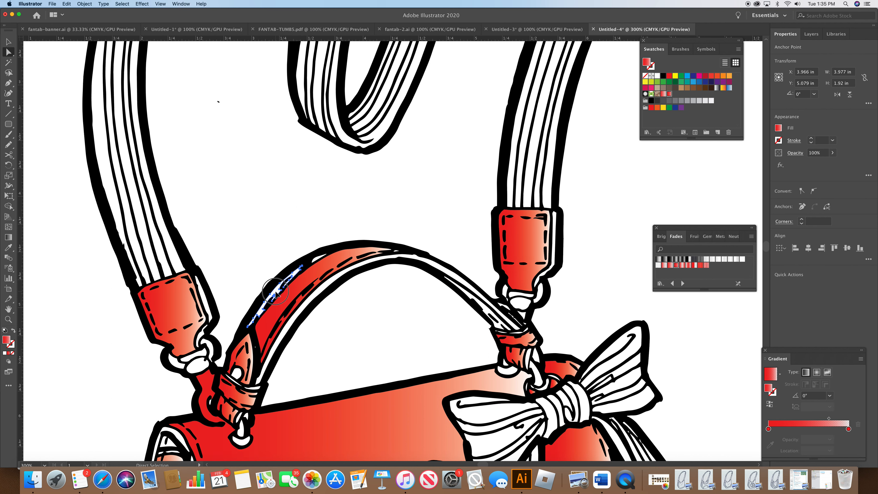
{"action": "left_click", "coordinate": [319, 259], "text": "shift"}
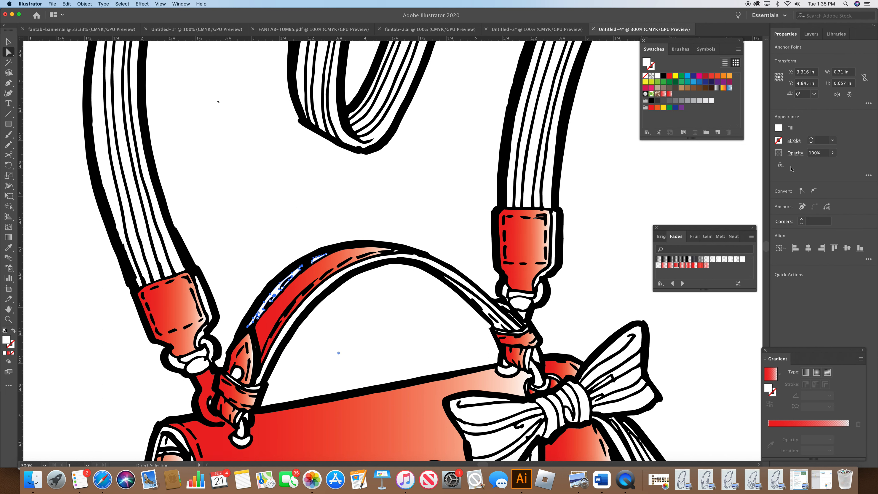
{"action": "left_click", "coordinate": [676, 266]}
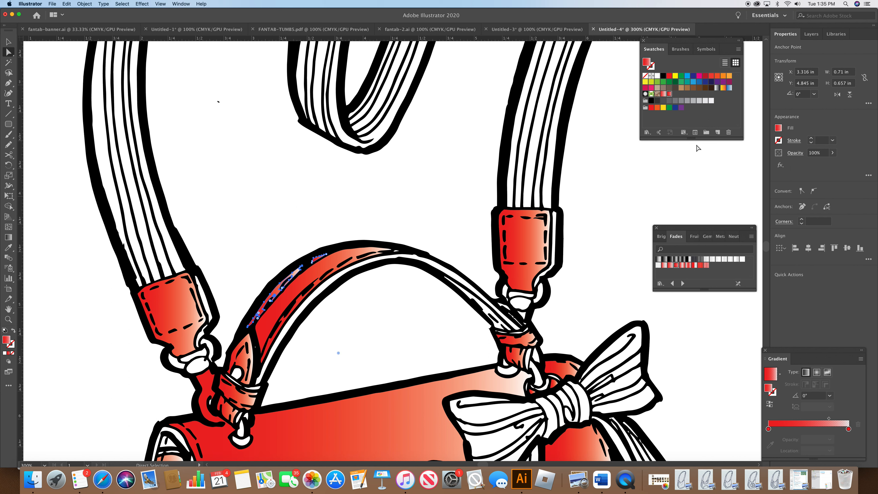
Step: Select the shadow strip along the handle's right end and fill it with the C=15 M=100 Y=90 K=10 swatch
{"action": "left_click", "coordinate": [491, 316], "text": "shift"}
{"action": "left_click", "coordinate": [489, 314]}
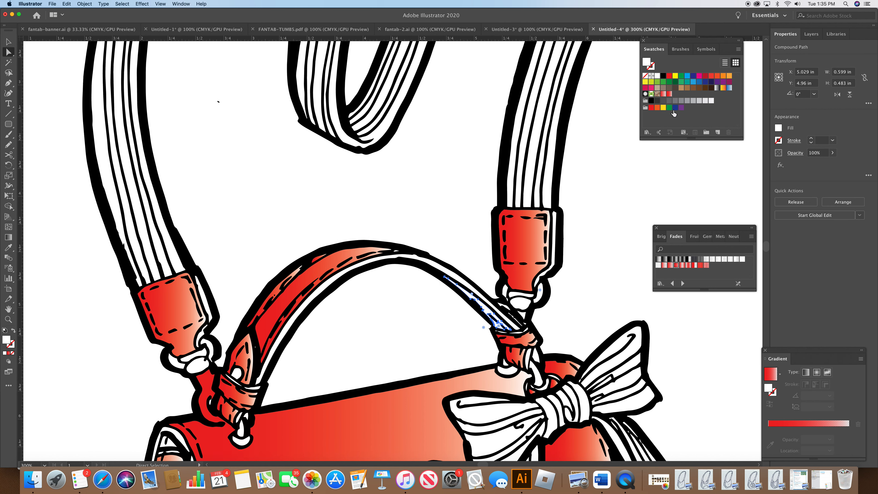
{"action": "left_click", "coordinate": [705, 76]}
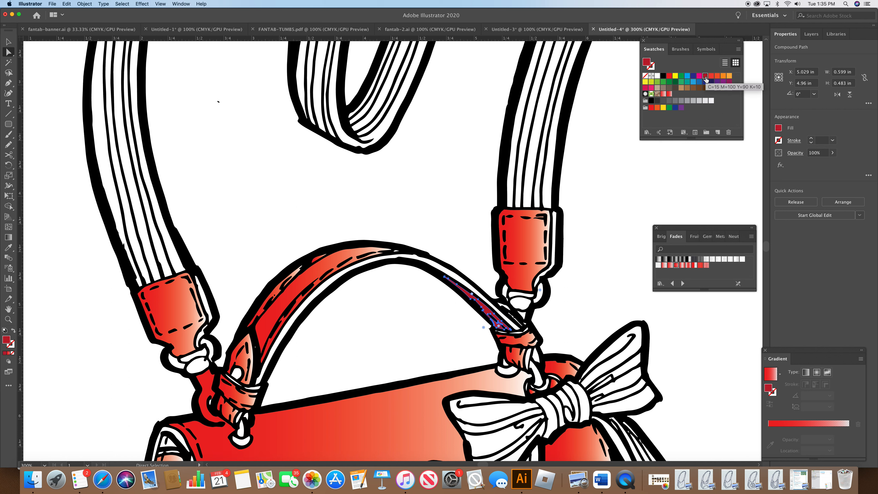
Step: Darken that dark red swatch by setting its K value to 31%
{"action": "double_click", "coordinate": [705, 76]}
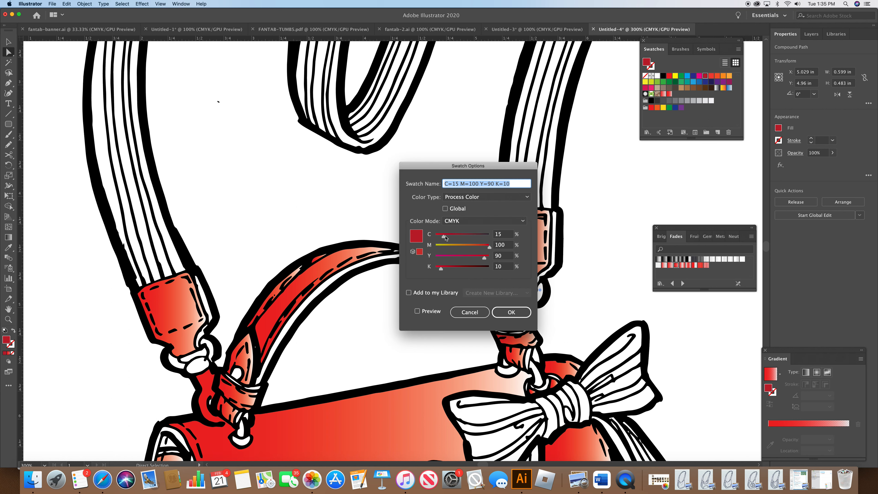
{"action": "left_click_drag", "start_coordinate": [442, 270], "coordinate": [453, 270]}
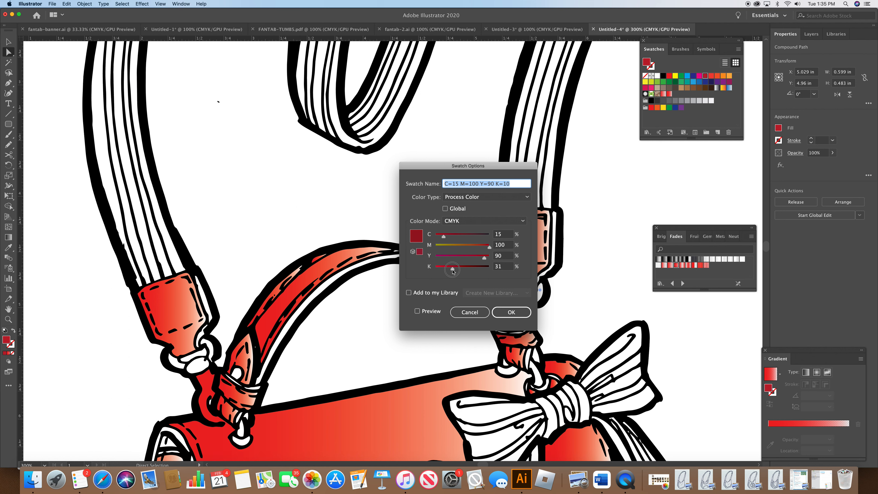
{"action": "key", "text": "Return"}
{"action": "left_click", "coordinate": [593, 324]}
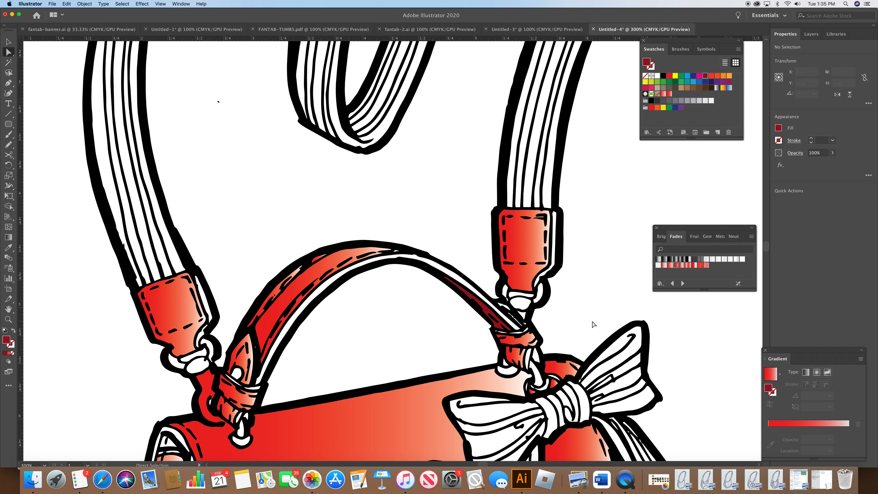
Step: Fill the small fold at the bottom of the side panel with the dark red swatch
{"action": "left_click_drag", "start_coordinate": [766, 247], "coordinate": [766, 255]}
{"action": "left_click", "coordinate": [144, 379]}
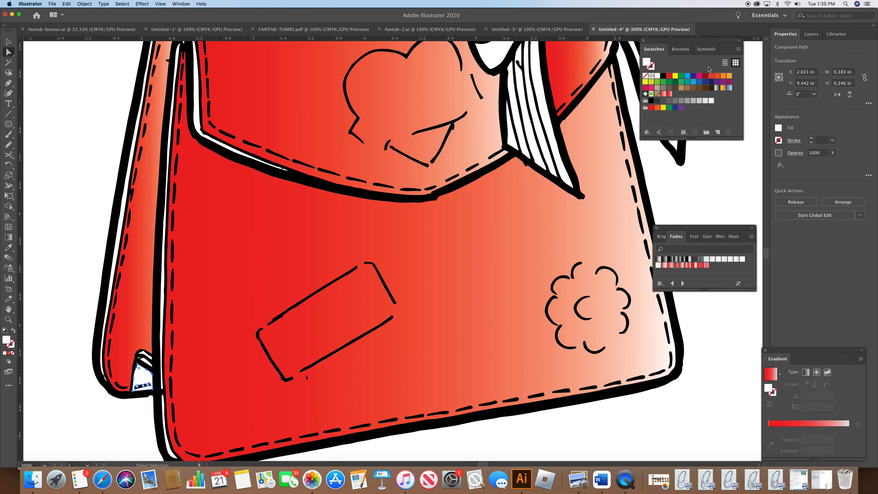
{"action": "left_click", "coordinate": [705, 76]}
{"action": "left_click", "coordinate": [699, 183]}
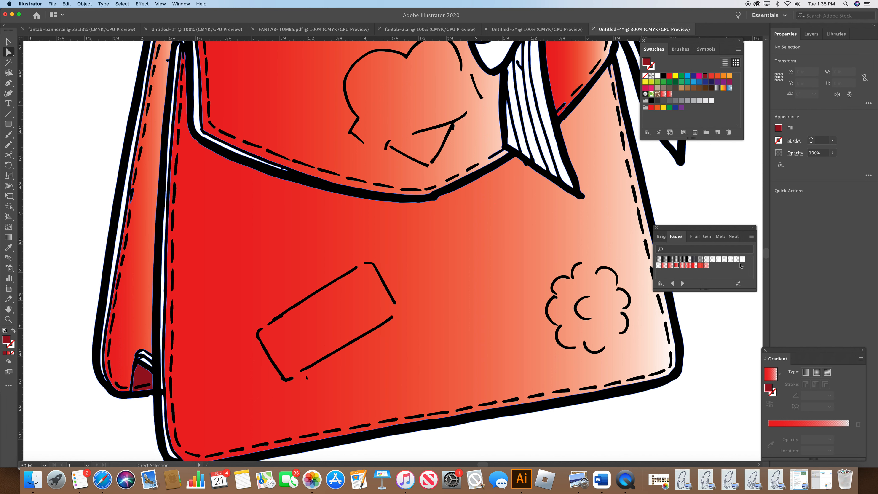
Step: Fill the small corner piece at the top of the side panel with the dark red swatch
{"action": "scroll", "coordinate": [765, 256], "scroll_direction": "up", "scroll_amount": 2}
{"action": "left_click_drag", "start_coordinate": [766, 255], "coordinate": [765, 254]}
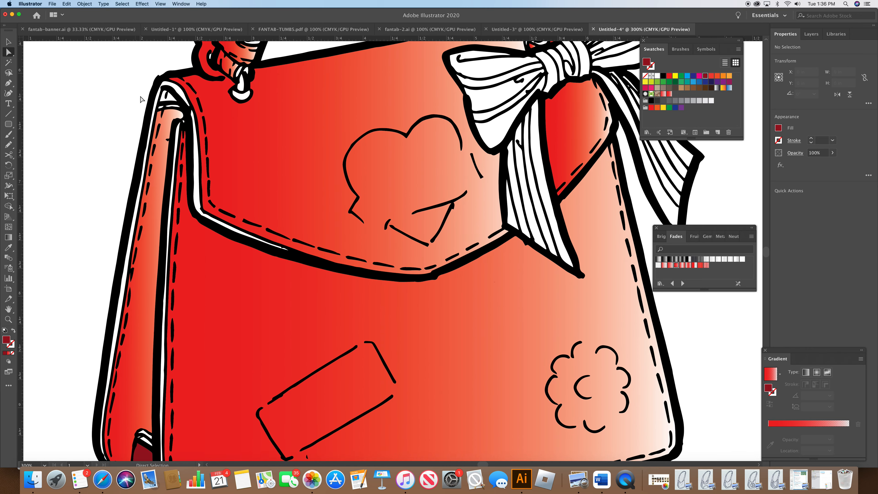
{"action": "left_click", "coordinate": [166, 95]}
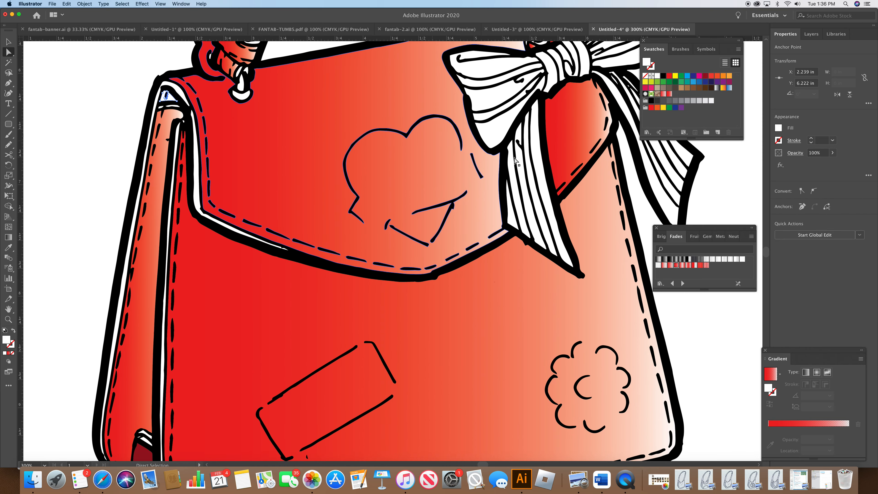
{"action": "left_click", "coordinate": [705, 76]}
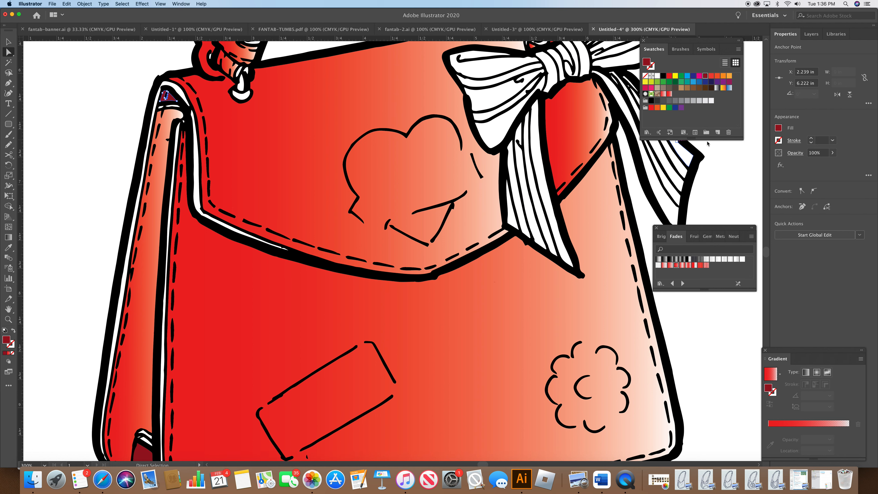
{"action": "left_click", "coordinate": [706, 170]}
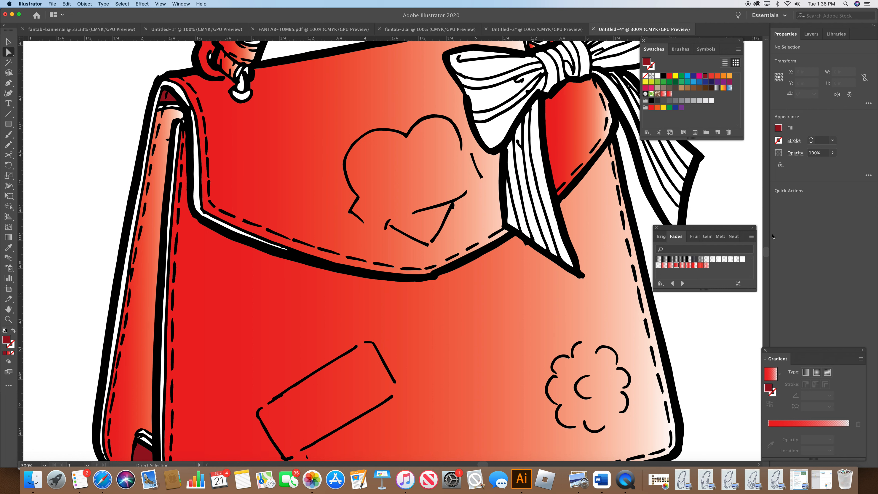
Step: Select the side panel's thin white edge strips and fill them with the Fade To Center Red gradient
{"action": "mouse_move", "coordinate": [765, 254]}
{"action": "left_mouse_down"}
{"action": "mouse_move", "coordinate": [767, 245]}
{"action": "mouse_move", "coordinate": [767, 252]}
{"action": "left_mouse_up"}
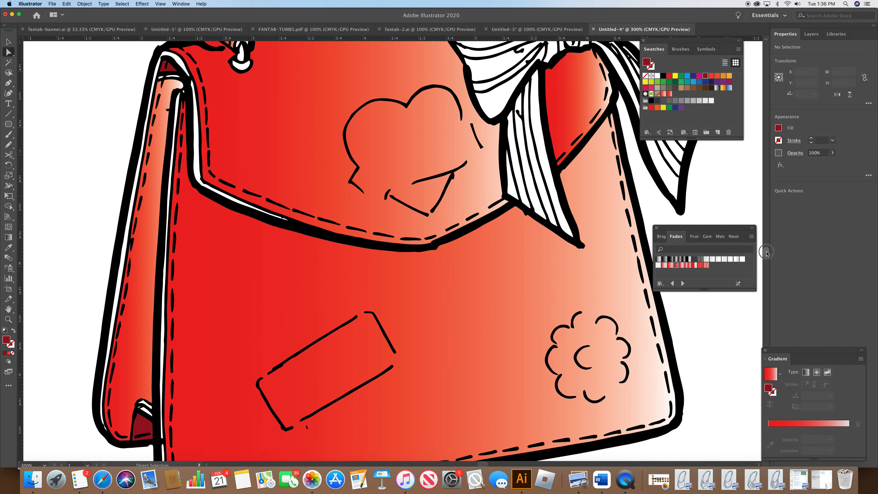
{"action": "left_click", "coordinate": [125, 256]}
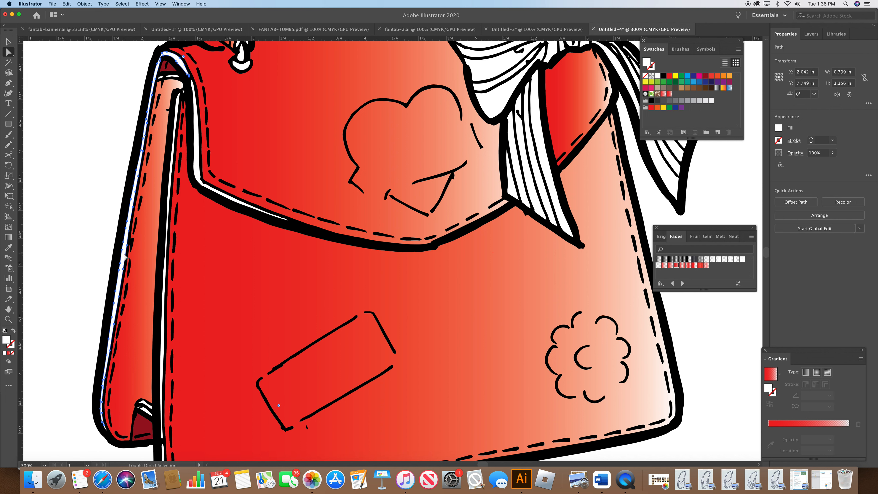
{"action": "left_click", "coordinate": [161, 332], "text": "shift"}
{"action": "left_click", "coordinate": [198, 163], "text": "shift"}
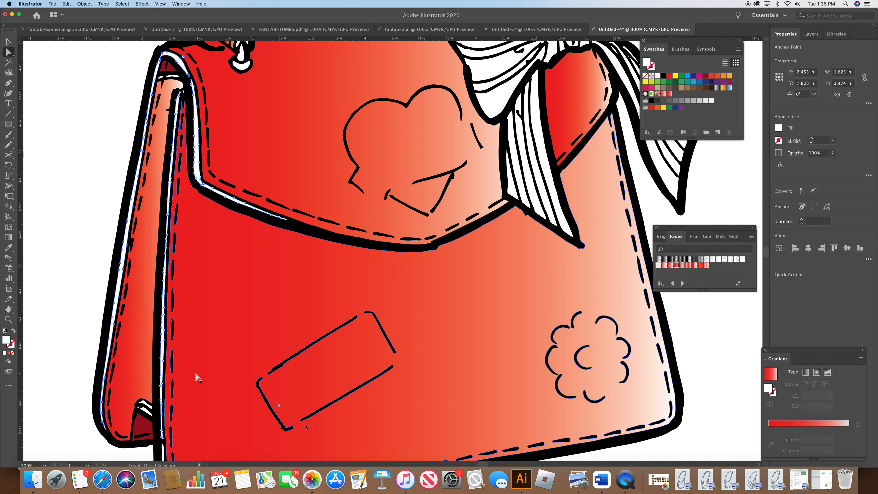
{"action": "left_click", "coordinate": [164, 458], "text": "shift"}
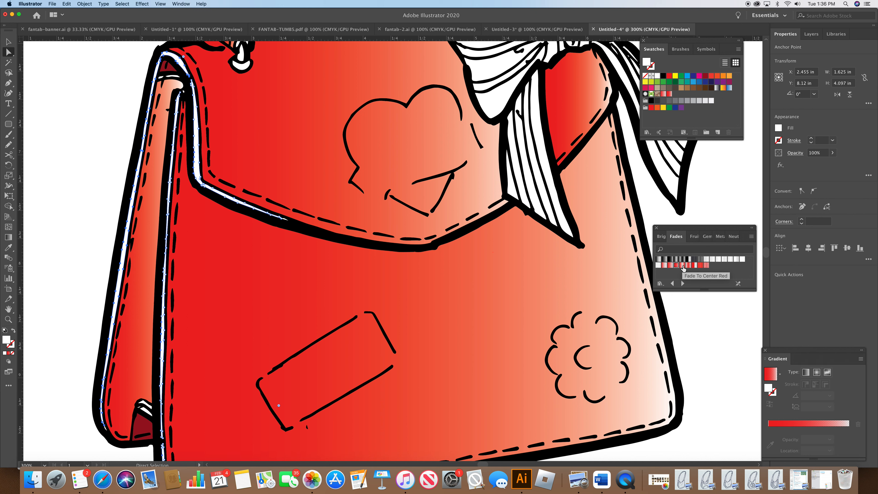
{"action": "left_click", "coordinate": [683, 266]}
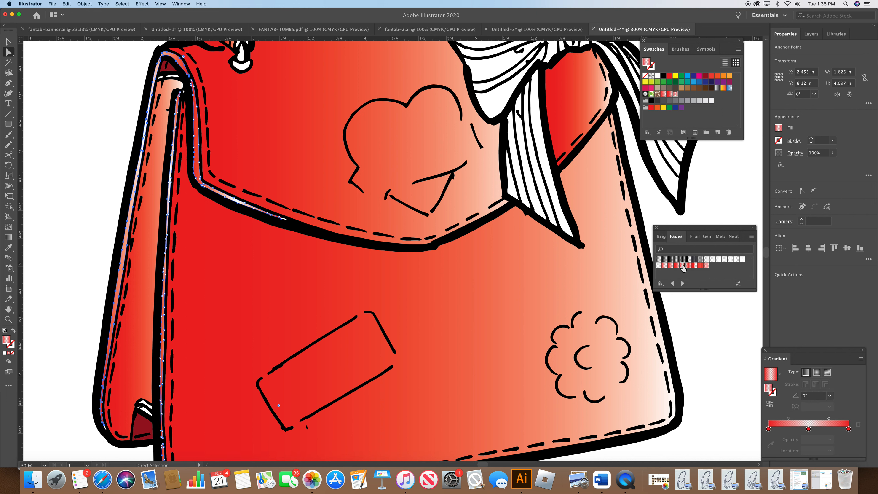
{"action": "left_click", "coordinate": [703, 222]}
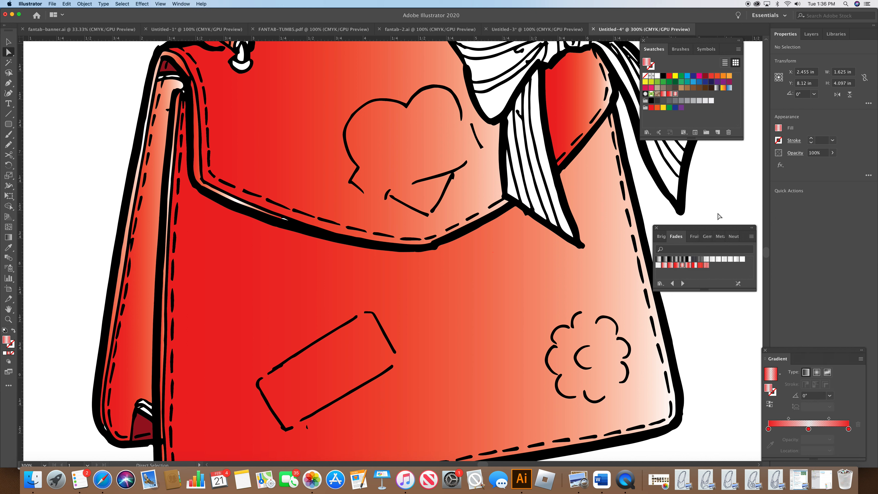
Step: Select the white highlight strips of the handle, left strap tab and buckle and fill them with Fade To Center Red
{"action": "scroll", "coordinate": [768, 254], "scroll_direction": "up", "scroll_amount": 10}
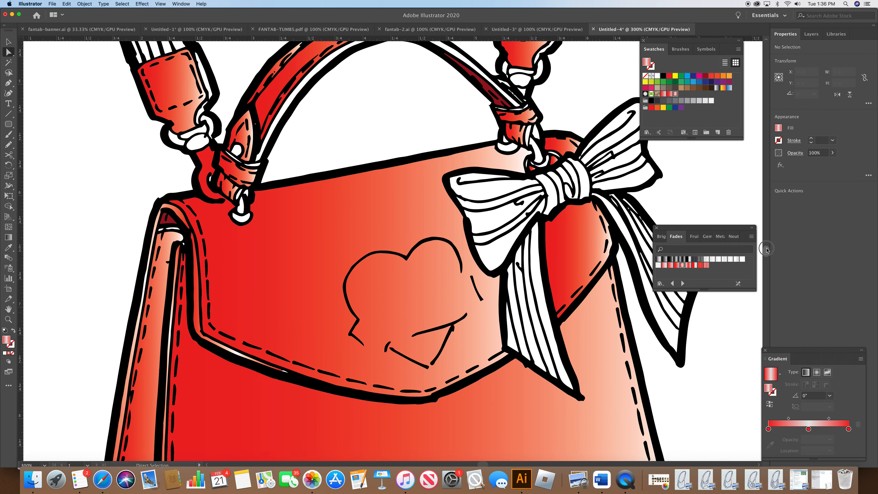
{"action": "left_click", "coordinate": [344, 274]}
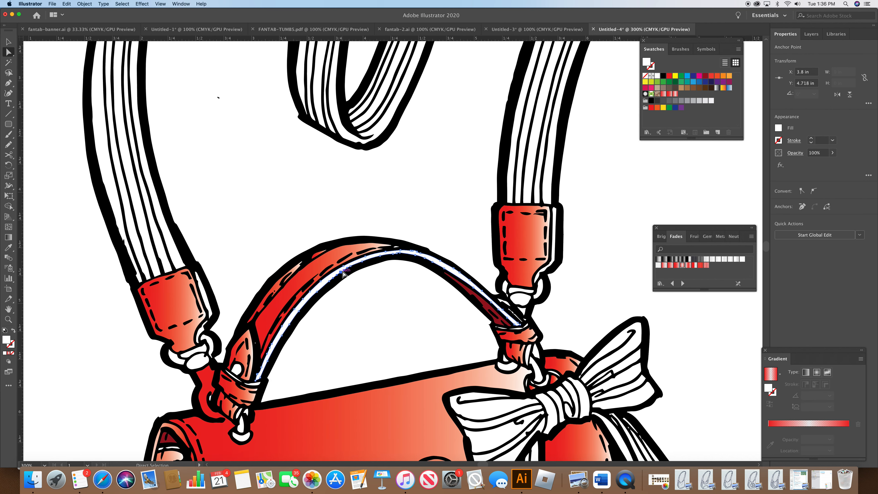
{"action": "left_click", "coordinate": [203, 341], "text": "shift"}
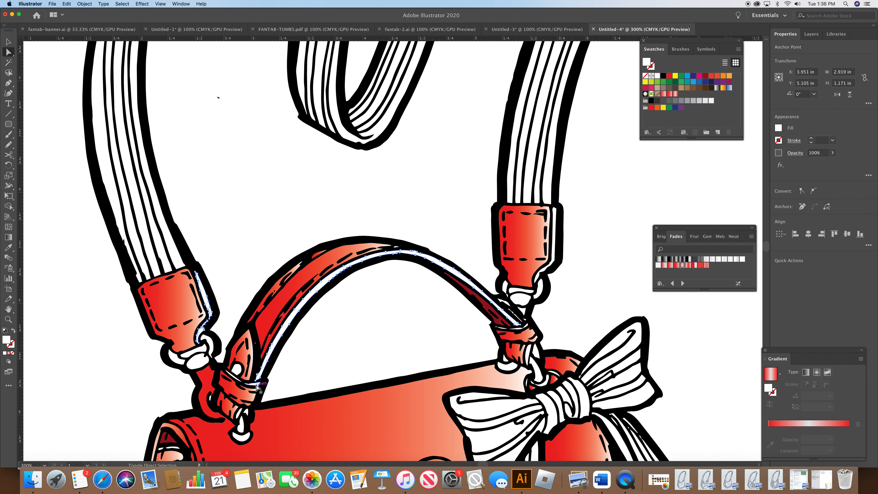
{"action": "left_click", "coordinate": [241, 380], "text": "shift"}
{"action": "left_click", "coordinate": [238, 381], "text": "shift"}
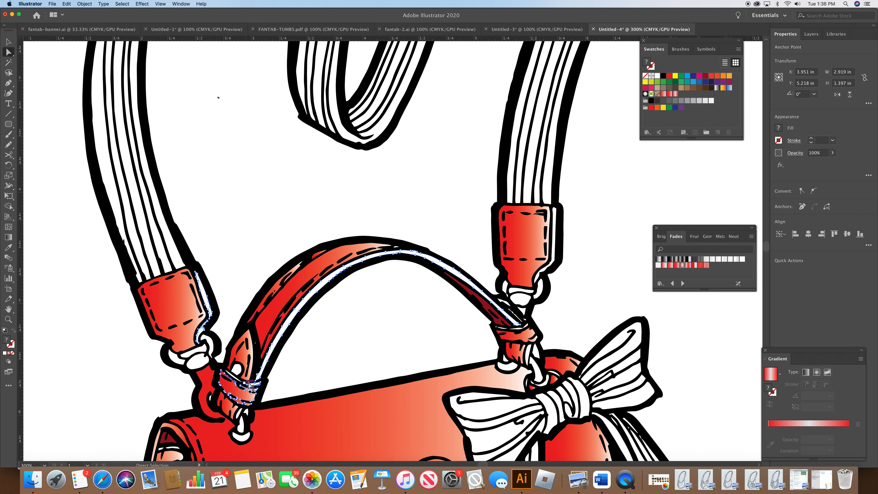
{"action": "left_click", "coordinate": [244, 392]}
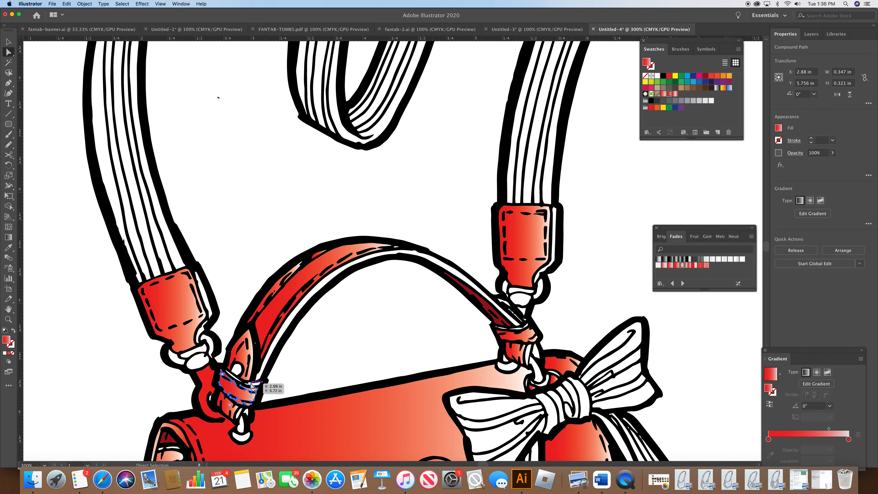
{"action": "left_click", "coordinate": [258, 381]}
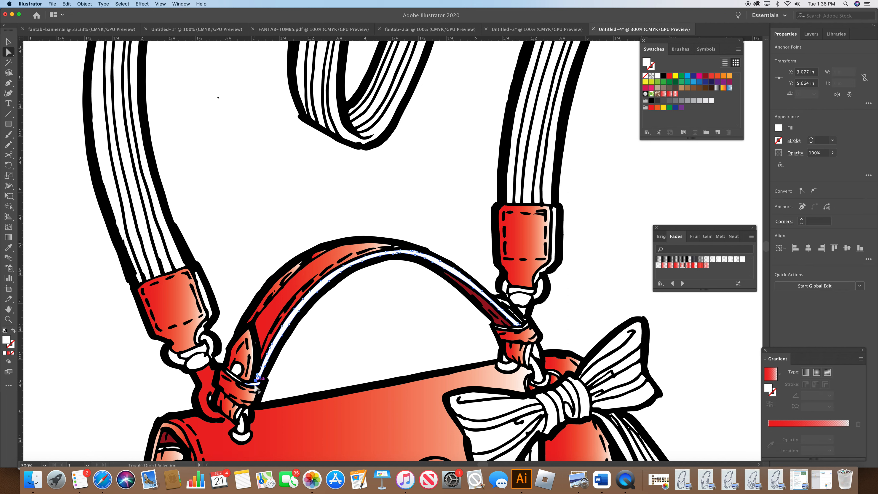
{"action": "left_click_drag", "start_coordinate": [259, 384], "coordinate": [237, 376]}
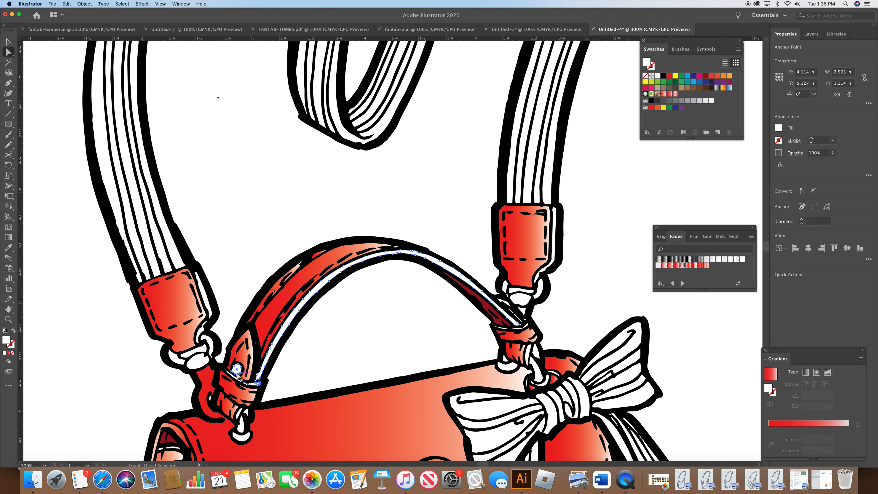
{"action": "left_click", "coordinate": [229, 321]}
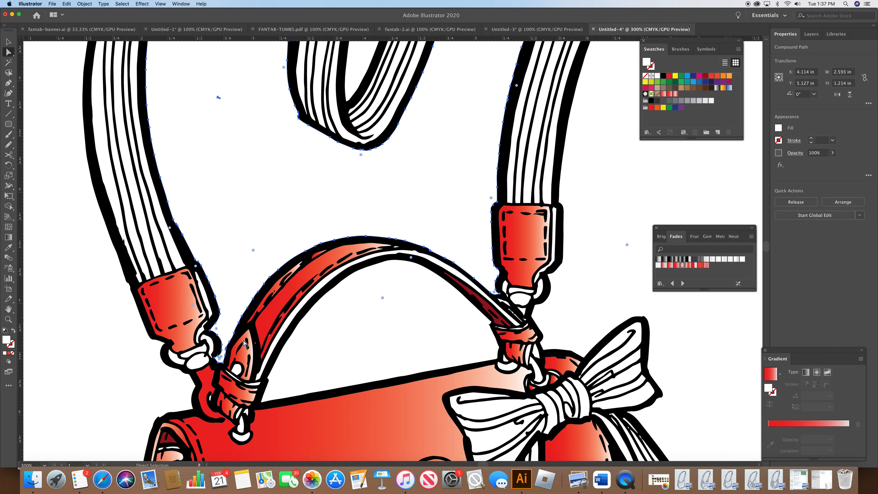
{"action": "left_click", "coordinate": [264, 367]}
{"action": "left_click", "coordinate": [257, 385], "text": "shift"}
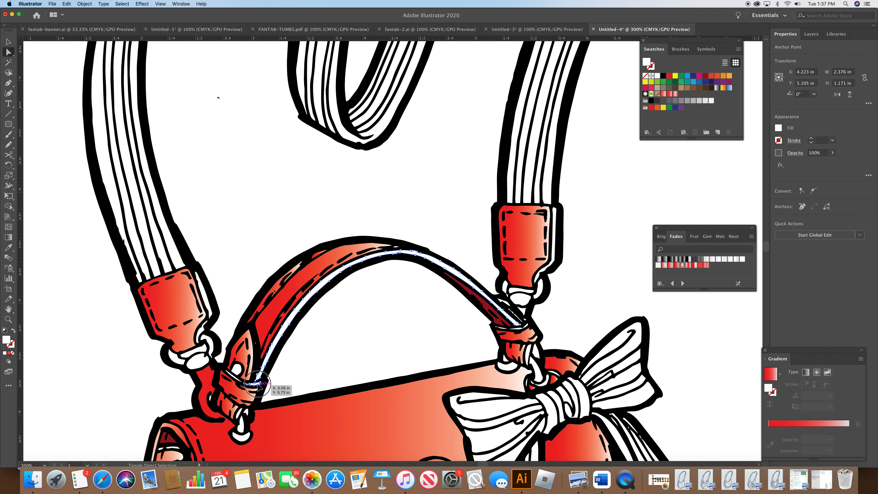
{"action": "left_click", "coordinate": [241, 415], "text": "shift"}
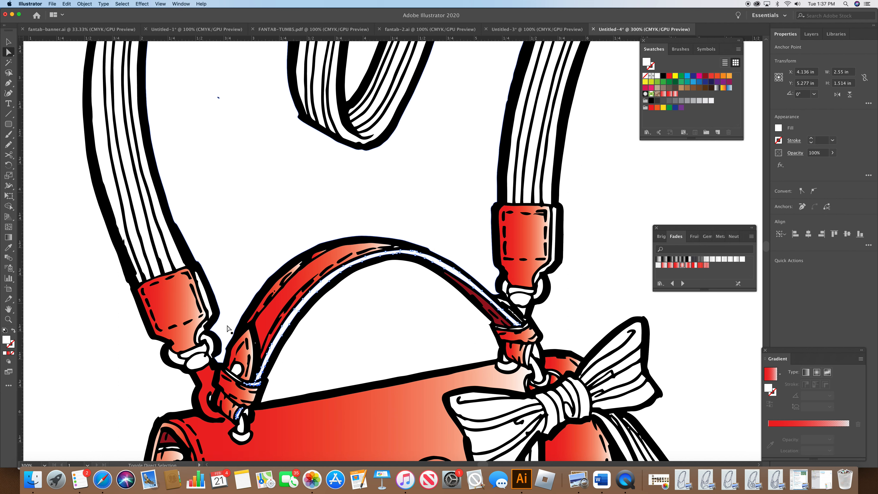
{"action": "left_click", "coordinate": [210, 311], "text": "shift"}
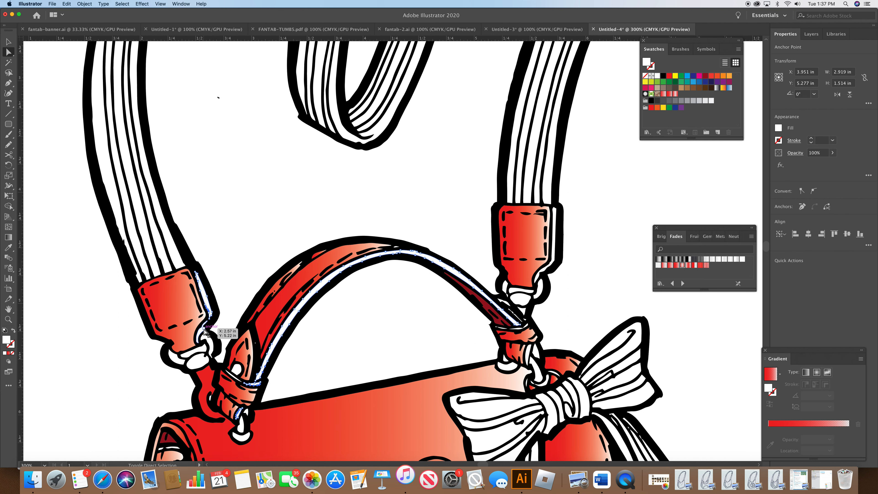
{"action": "left_click", "coordinate": [681, 266]}
{"action": "left_click", "coordinate": [626, 280]}
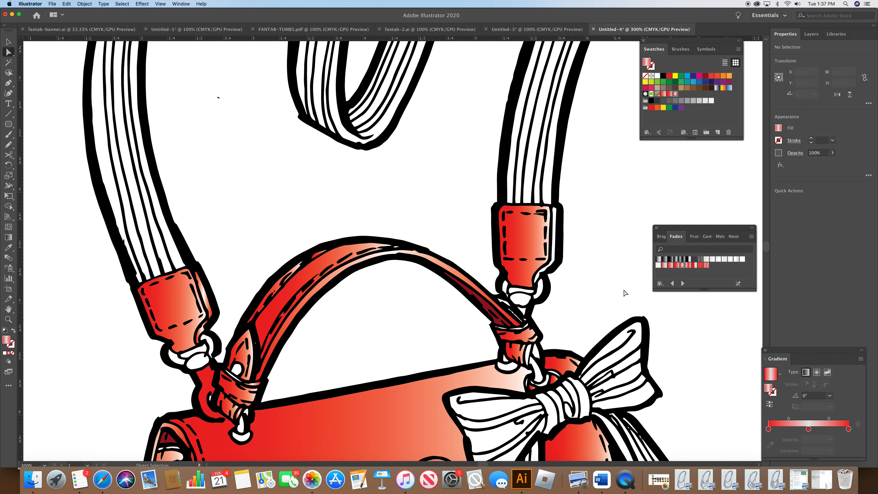
Step: Fill the white highlight strips on the right strap tab and its buckle with the Fade To Center Red gradient
{"action": "left_click", "coordinate": [554, 250]}
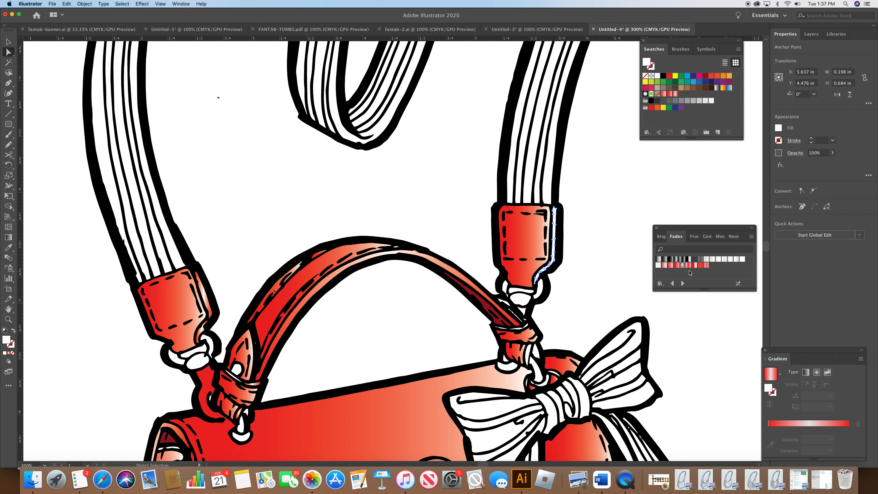
{"action": "left_click", "coordinate": [532, 355], "text": "shift"}
{"action": "left_click", "coordinate": [533, 353], "text": "shift"}
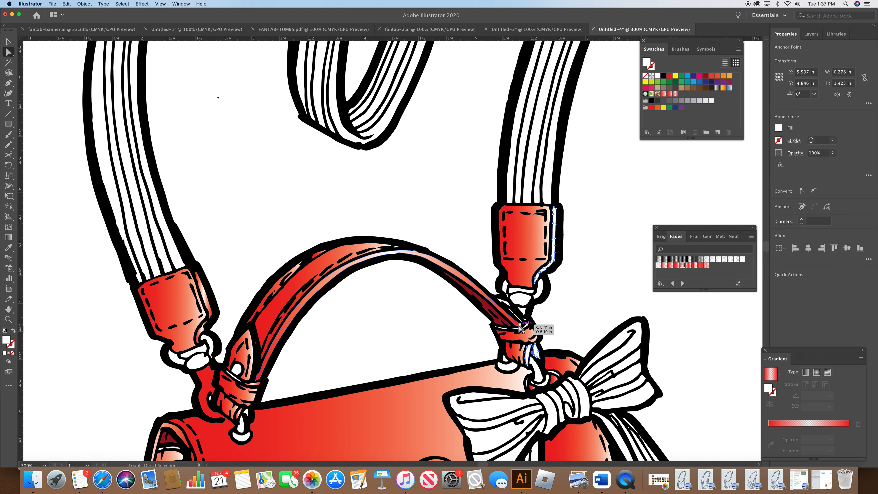
{"action": "left_click", "coordinate": [520, 323], "text": "shift"}
{"action": "left_click", "coordinate": [503, 329], "text": "shift"}
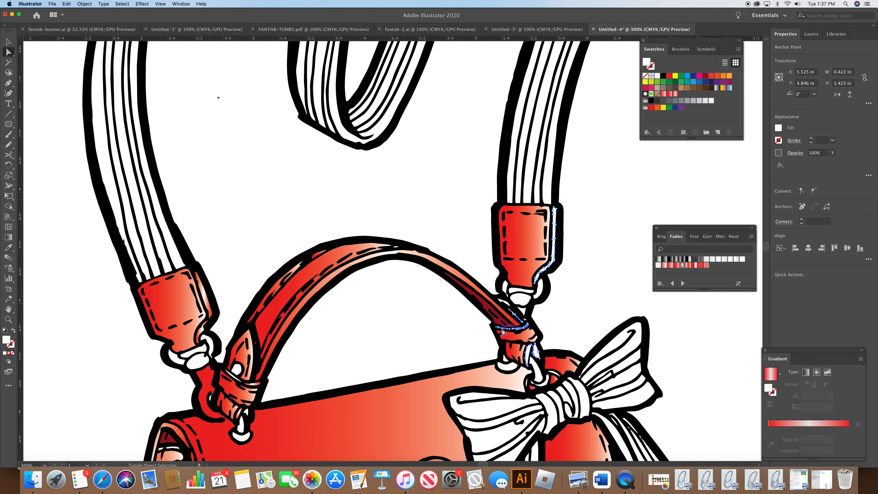
{"action": "left_click", "coordinate": [682, 266]}
{"action": "left_click", "coordinate": [626, 275]}
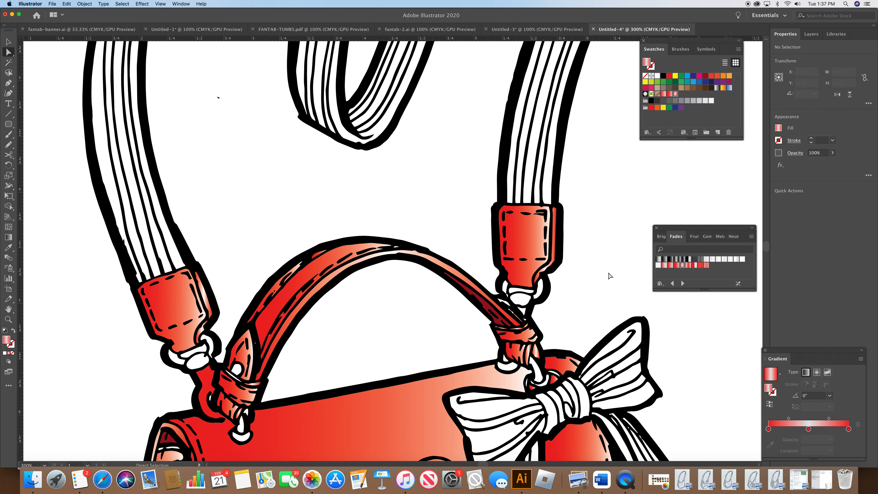
Step: Select the bag's front panel and shift its gradient midpoint to a location of 85.1%
{"action": "left_click_drag", "start_coordinate": [767, 252], "coordinate": [771, 255]}
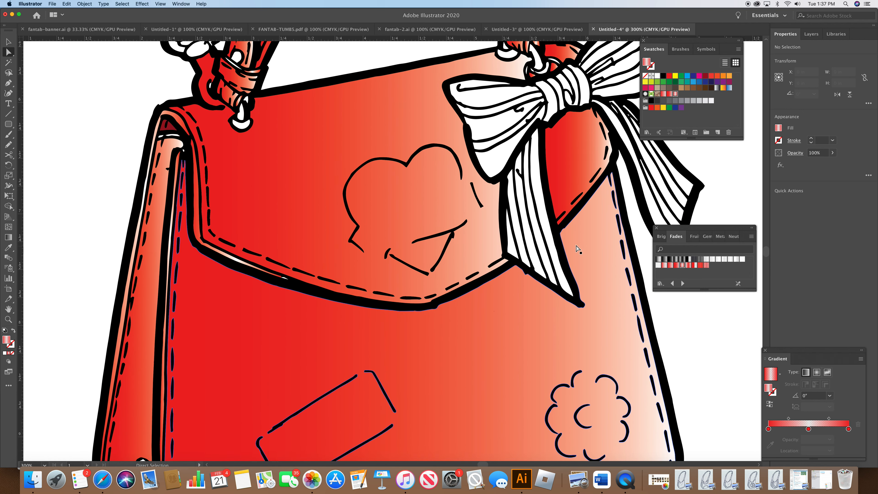
{"action": "left_click", "coordinate": [458, 206]}
{"action": "left_click", "coordinate": [513, 313], "text": "shift"}
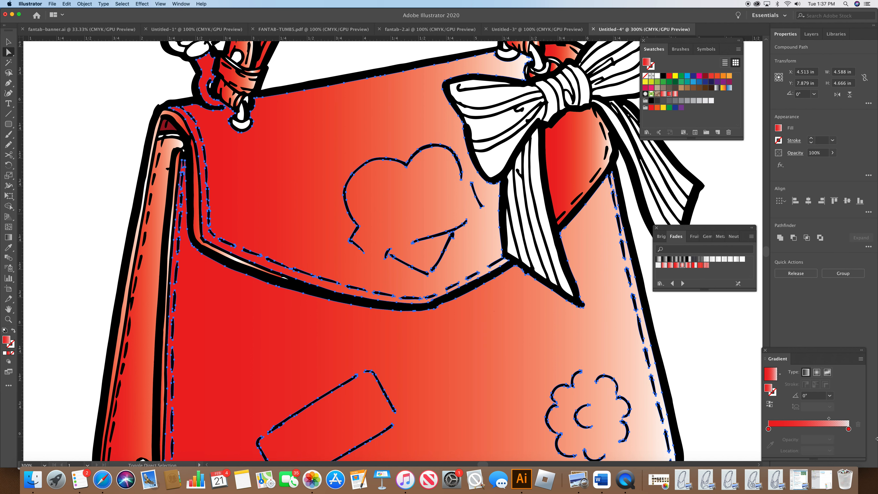
{"action": "left_click", "coordinate": [573, 161], "text": "shift"}
{"action": "left_click", "coordinate": [828, 419]}
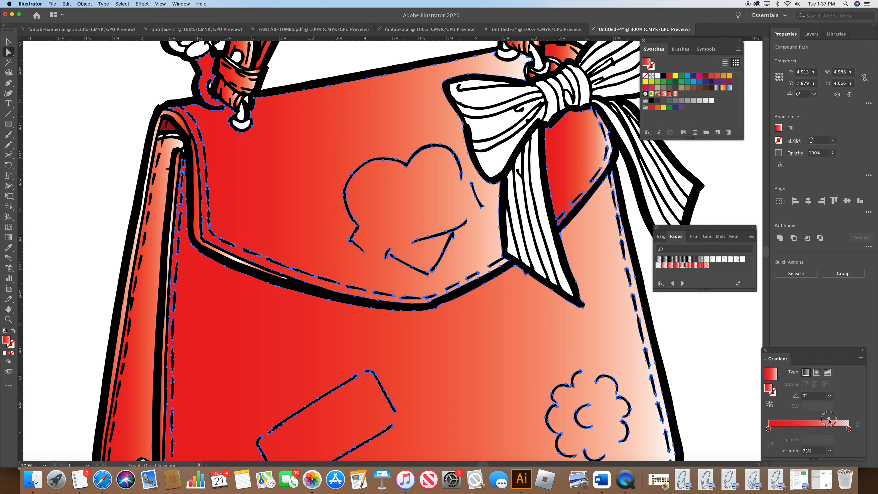
{"action": "left_click_drag", "start_coordinate": [832, 420], "coordinate": [838, 423]}
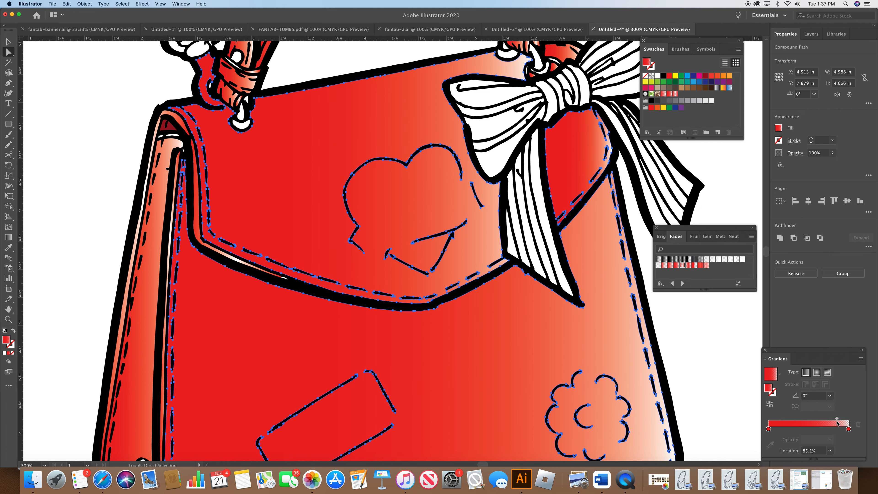
{"action": "left_click", "coordinate": [710, 385]}
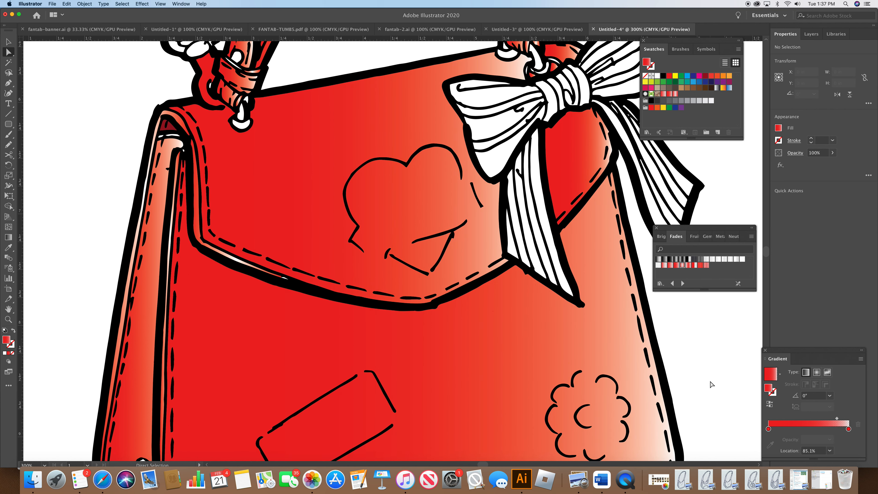
Step: Select the handle's inner strip and move its gradient midpoint to a location of 64.47%
{"action": "left_click_drag", "start_coordinate": [765, 251], "coordinate": [765, 249]}
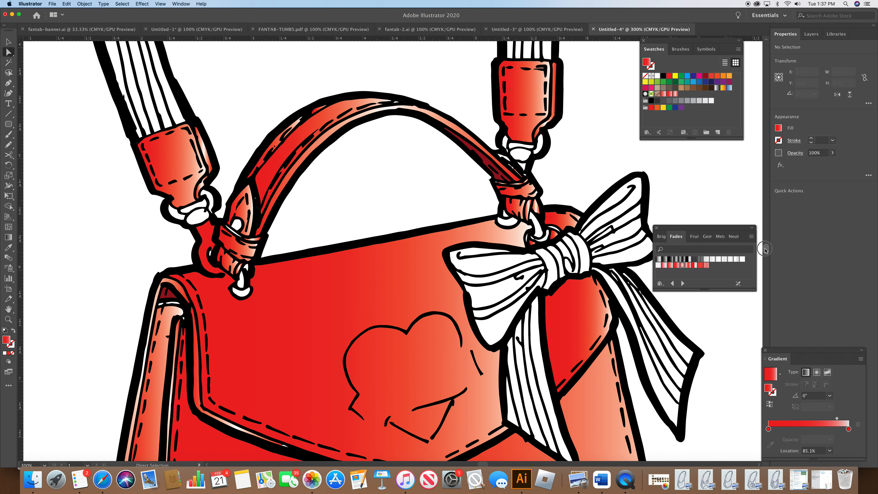
{"action": "left_click", "coordinate": [420, 110]}
{"action": "left_click", "coordinate": [807, 439]}
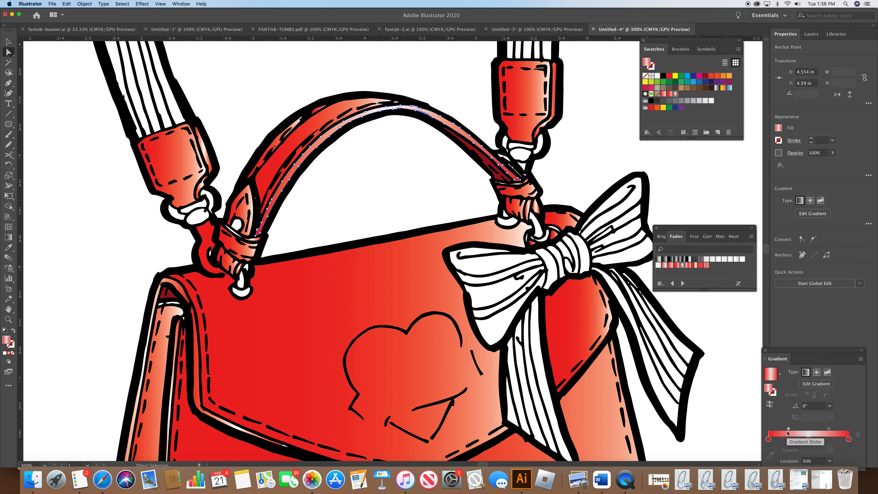
{"action": "left_click_drag", "start_coordinate": [788, 429], "coordinate": [835, 429]}
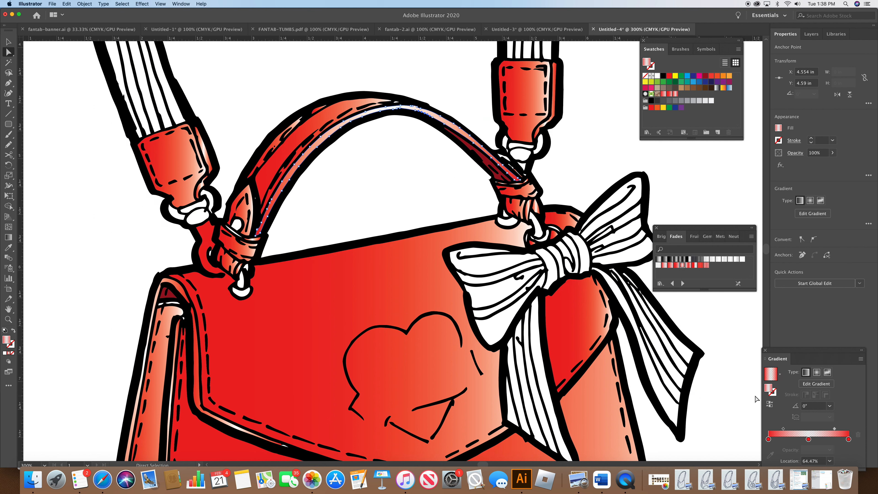
{"action": "left_click", "coordinate": [729, 393]}
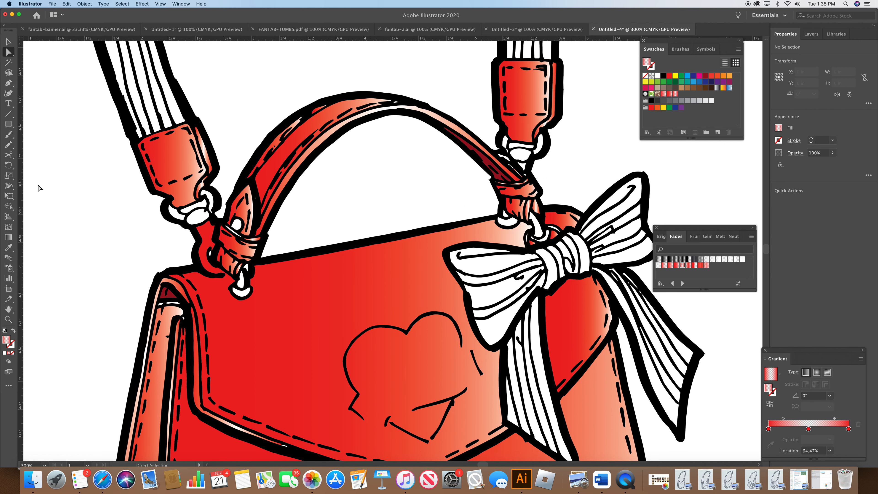
Step: Zoom to 600% and trace a closed Pen shape over the strap loop between the left ring and the handle tab
{"action": "left_click", "coordinate": [8, 83]}
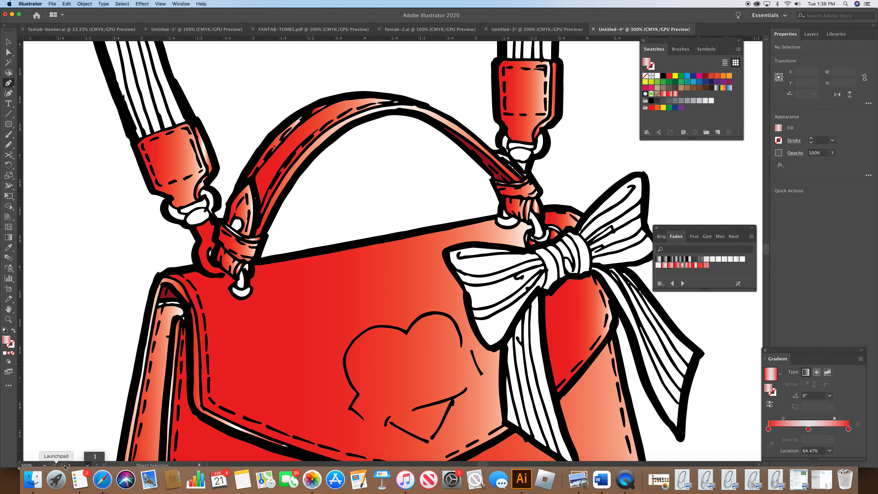
{"action": "left_click", "coordinate": [45, 466]}
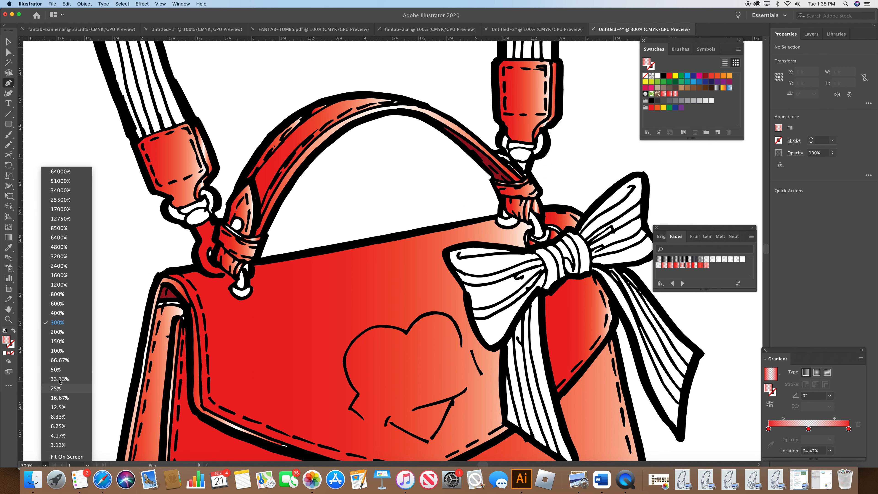
{"action": "left_click", "coordinate": [71, 304]}
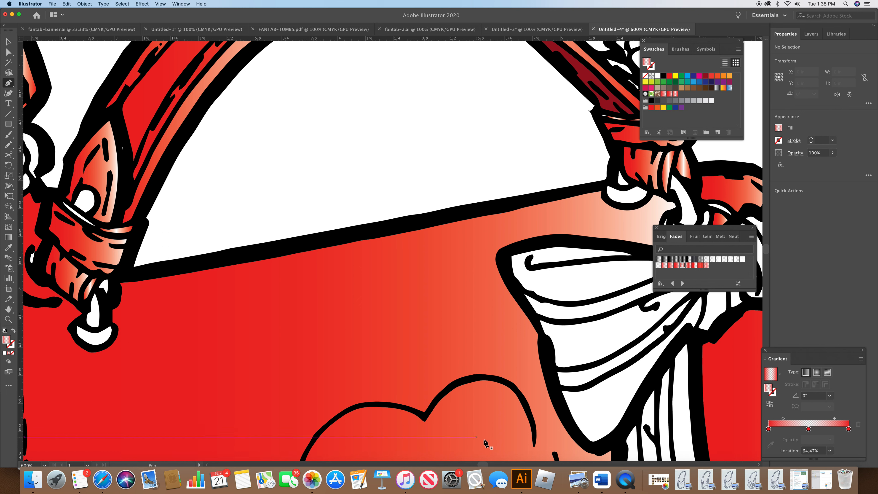
{"action": "left_click_drag", "start_coordinate": [484, 465], "coordinate": [480, 465]}
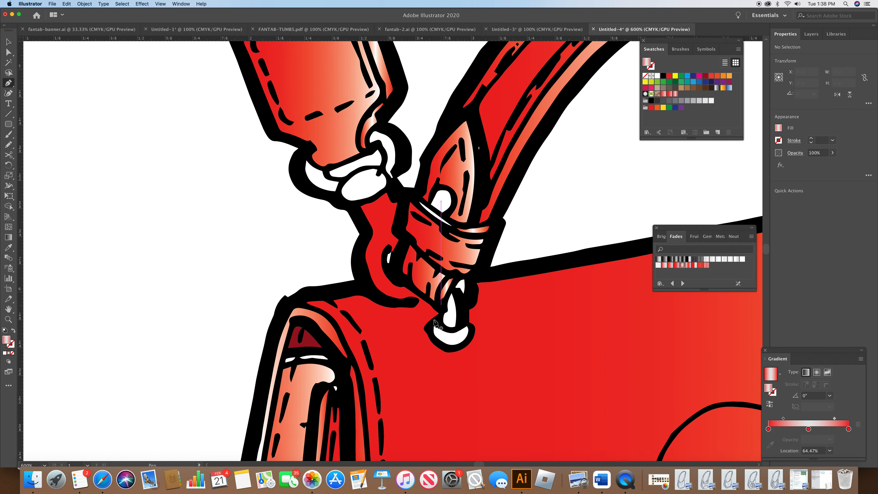
{"action": "left_click", "coordinate": [387, 193]}
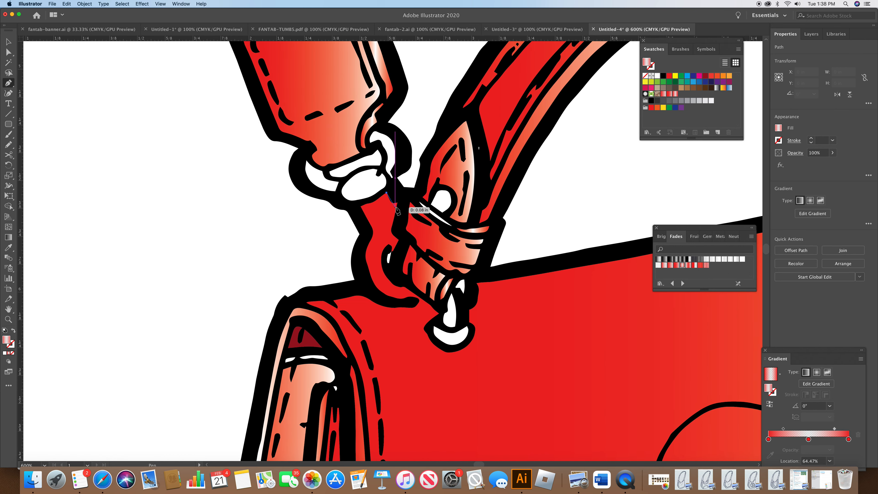
{"action": "left_click", "coordinate": [392, 201]}
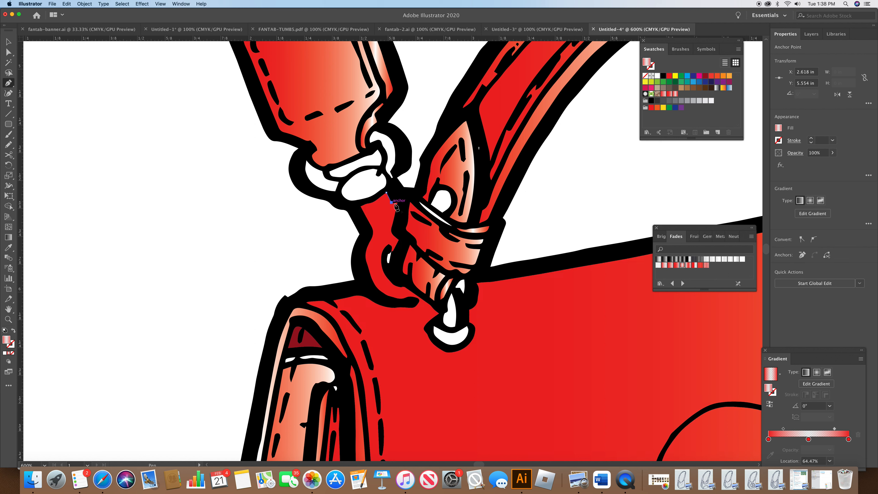
{"action": "left_click", "coordinate": [391, 231]}
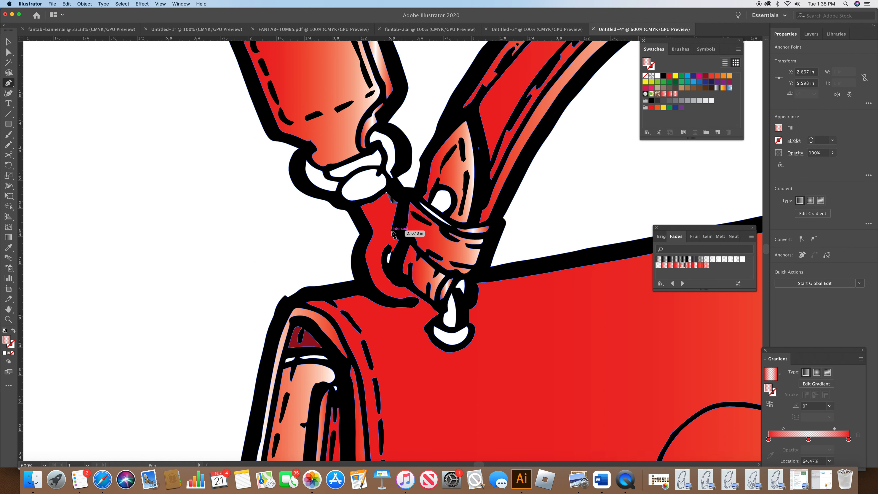
{"action": "left_click", "coordinate": [398, 239]}
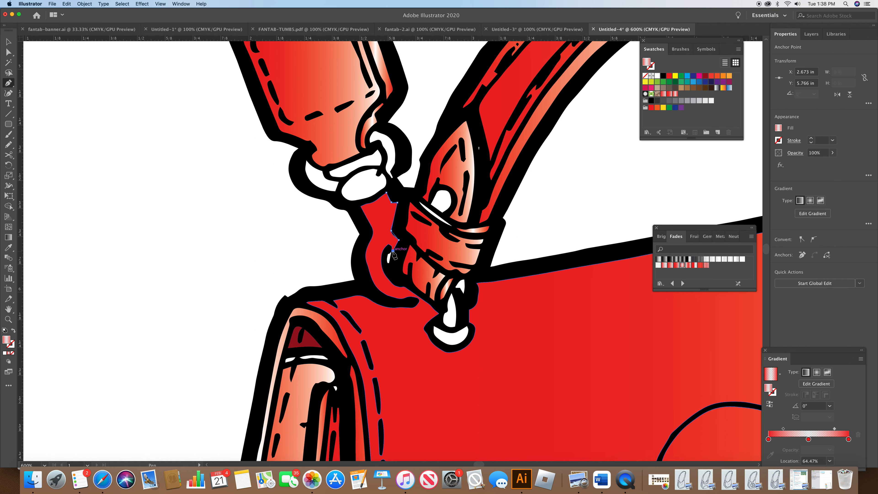
{"action": "left_click", "coordinate": [389, 245]}
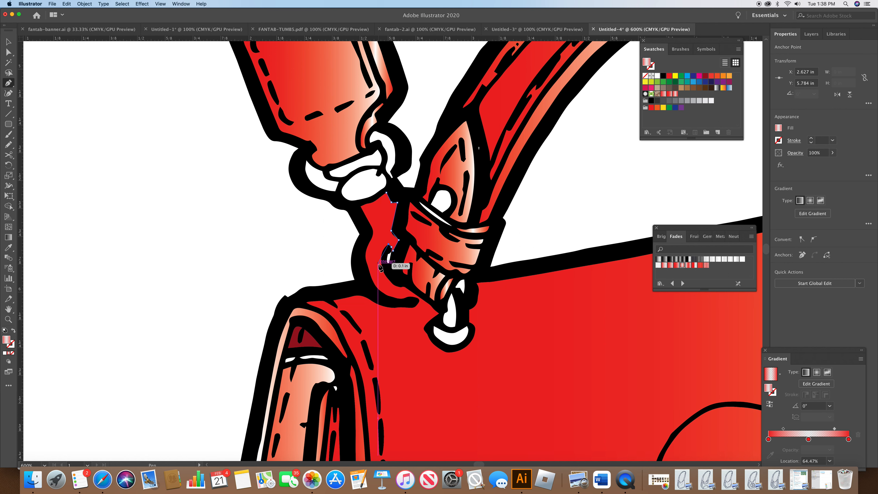
{"action": "left_click_drag", "start_coordinate": [382, 264], "coordinate": [385, 275]}
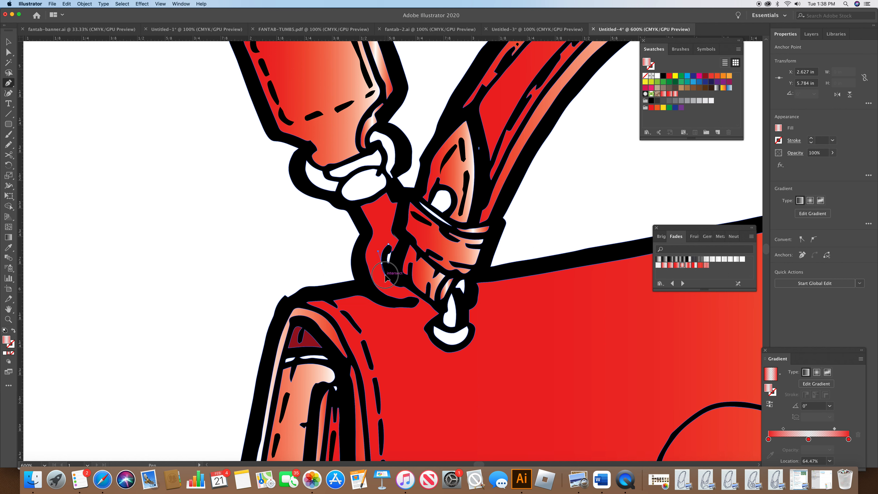
{"action": "left_click", "coordinate": [394, 285]}
{"action": "left_click", "coordinate": [406, 287]}
{"action": "left_click_drag", "start_coordinate": [406, 290], "coordinate": [417, 301]}
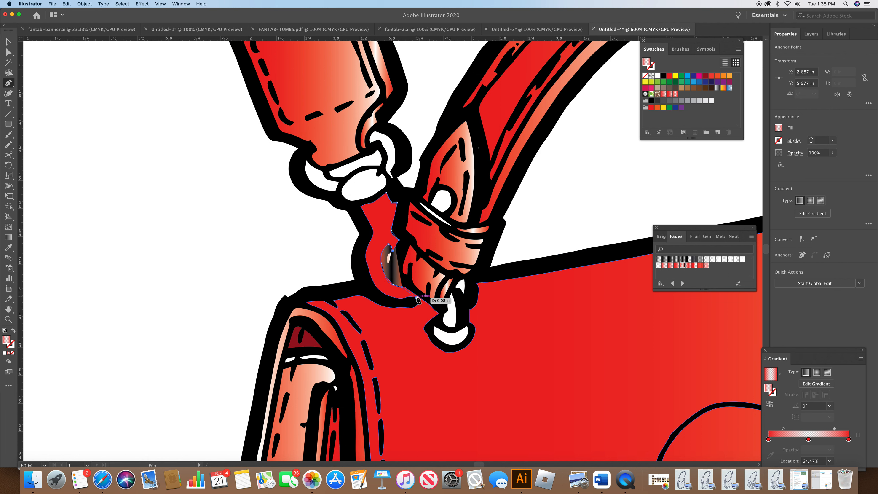
{"action": "left_click", "coordinate": [417, 297]}
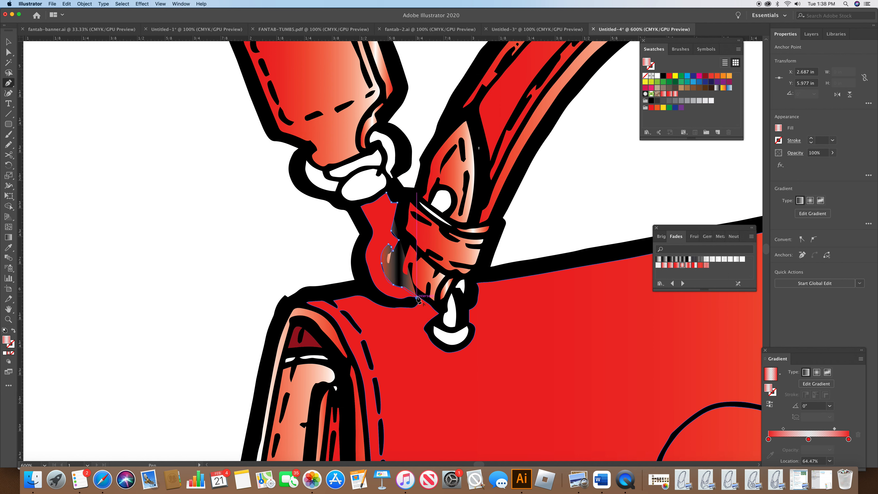
{"action": "left_click", "coordinate": [403, 299]}
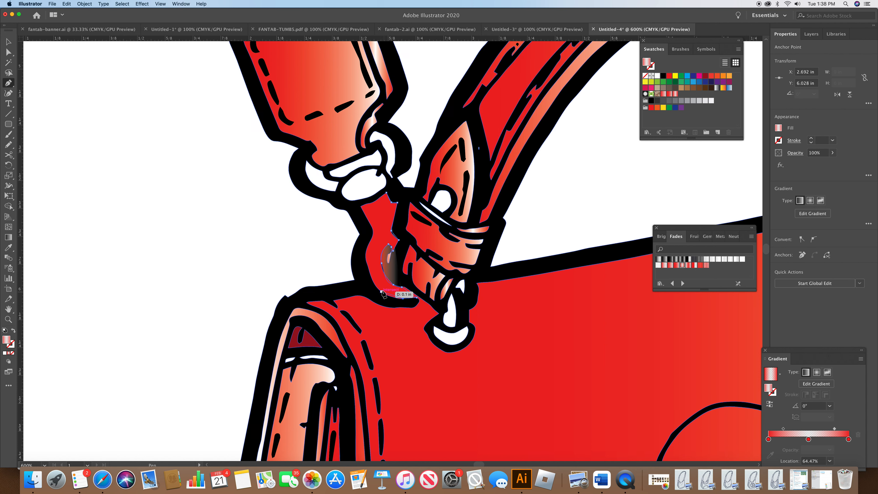
{"action": "left_click_drag", "start_coordinate": [374, 282], "coordinate": [367, 261]}
{"action": "left_click", "coordinate": [366, 259]}
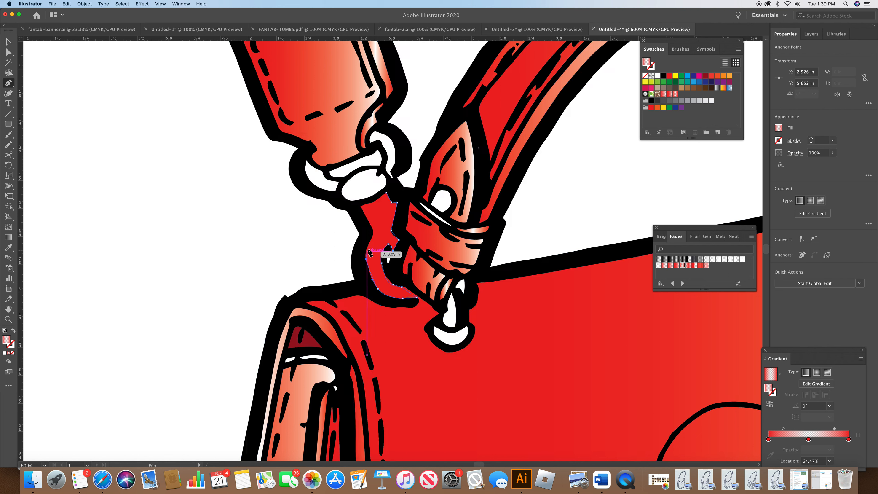
{"action": "left_click", "coordinate": [371, 241]}
{"action": "left_click_drag", "start_coordinate": [371, 242], "coordinate": [374, 232]}
{"action": "left_click", "coordinate": [372, 226]}
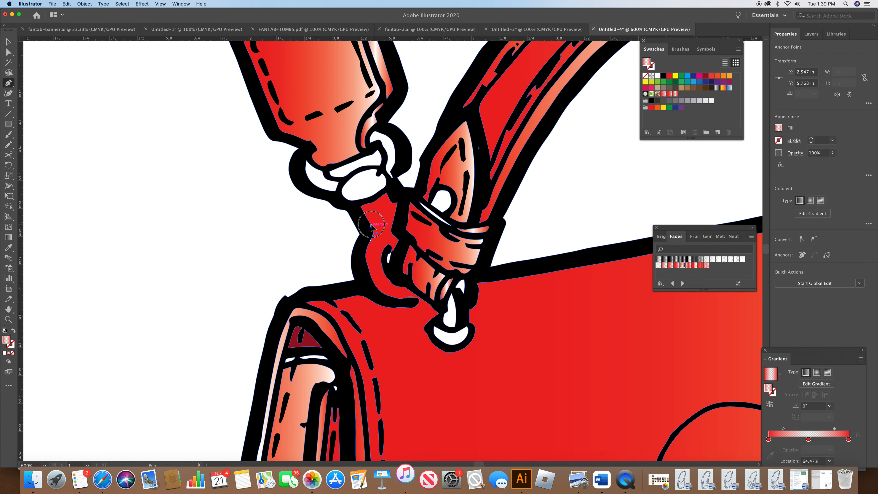
{"action": "left_click", "coordinate": [361, 207]}
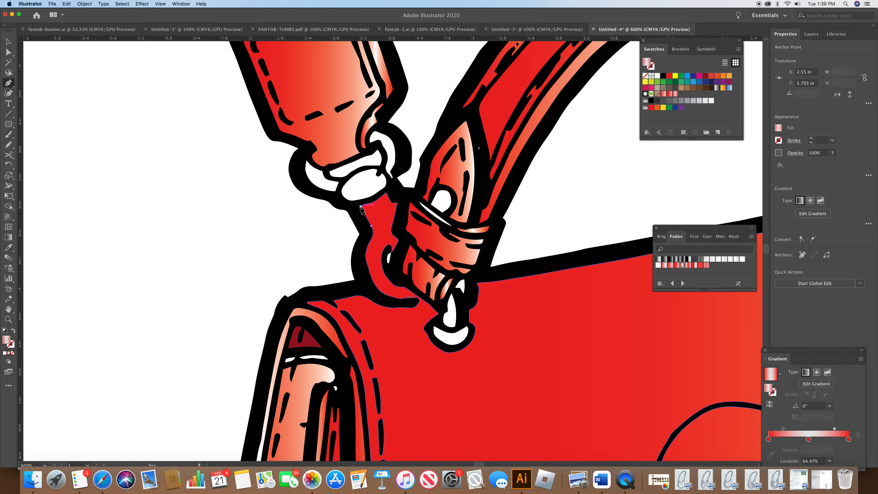
{"action": "left_click", "coordinate": [372, 203]}
{"action": "left_click", "coordinate": [386, 193]}
Step: Fill the new loop shape with a pale gradient from the Metals swatch library and adjust its lower anchor points
{"action": "left_click", "coordinate": [721, 237]}
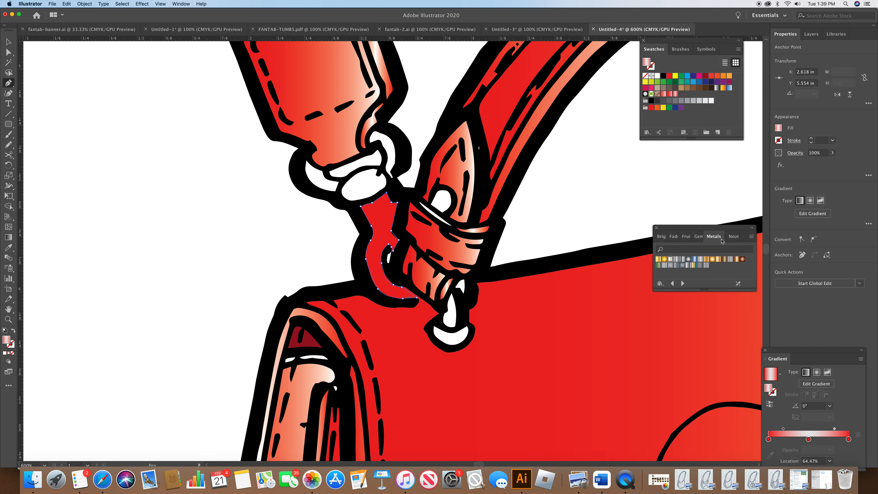
{"action": "left_click", "coordinate": [671, 260]}
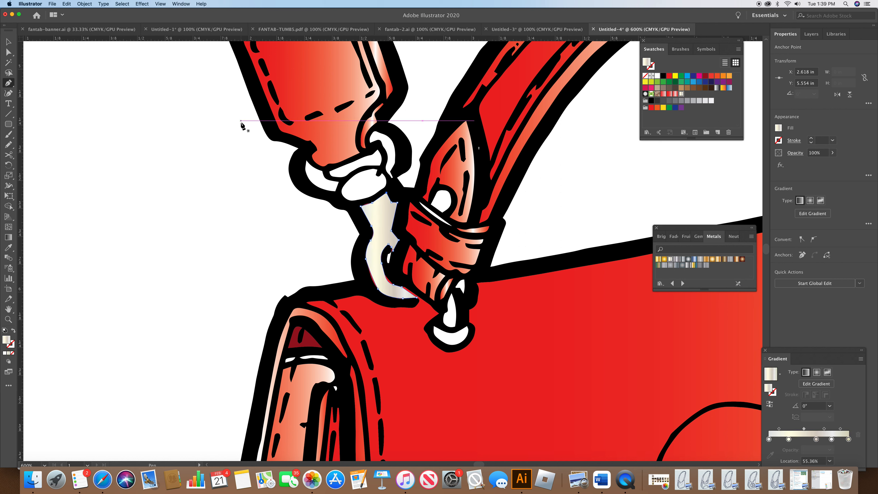
{"action": "key", "text": "a"}
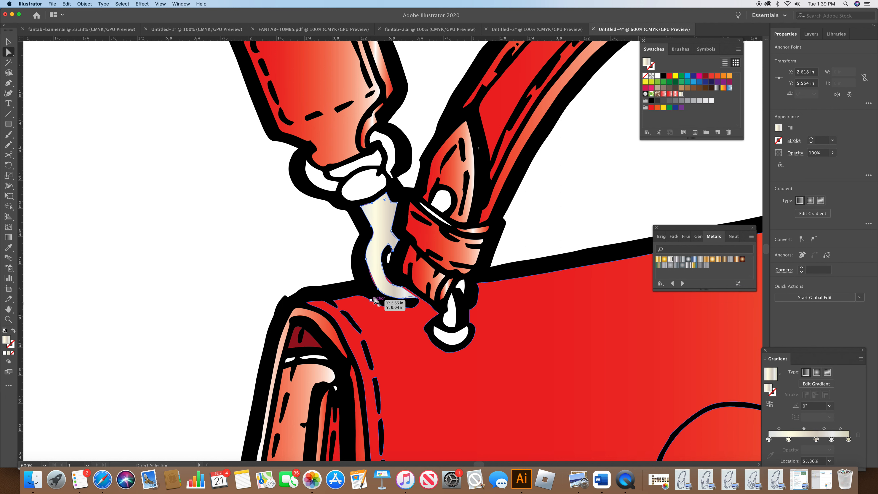
{"action": "left_click", "coordinate": [391, 303]}
{"action": "key", "text": "Left"}
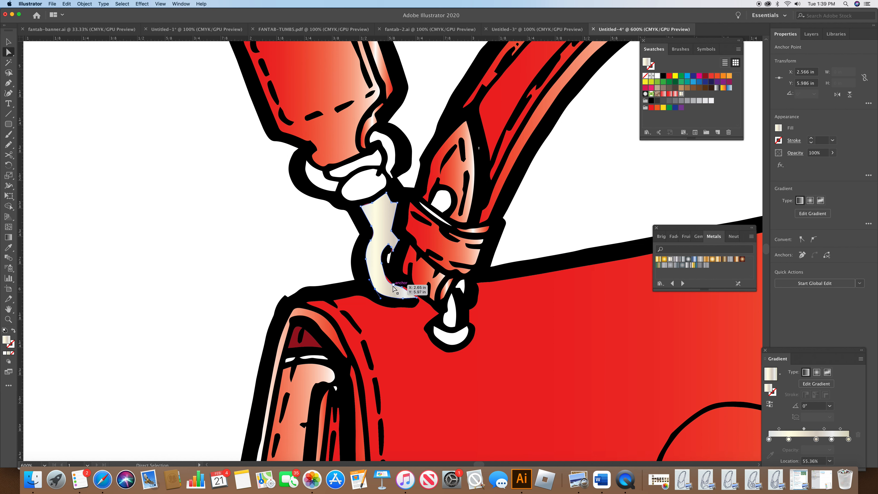
{"action": "left_click", "coordinate": [391, 284]}
{"action": "mouse_move", "coordinate": [386, 284]}
{"action": "left_mouse_down"}
{"action": "mouse_move", "coordinate": [419, 300]}
{"action": "mouse_move", "coordinate": [402, 289]}
{"action": "left_mouse_up"}
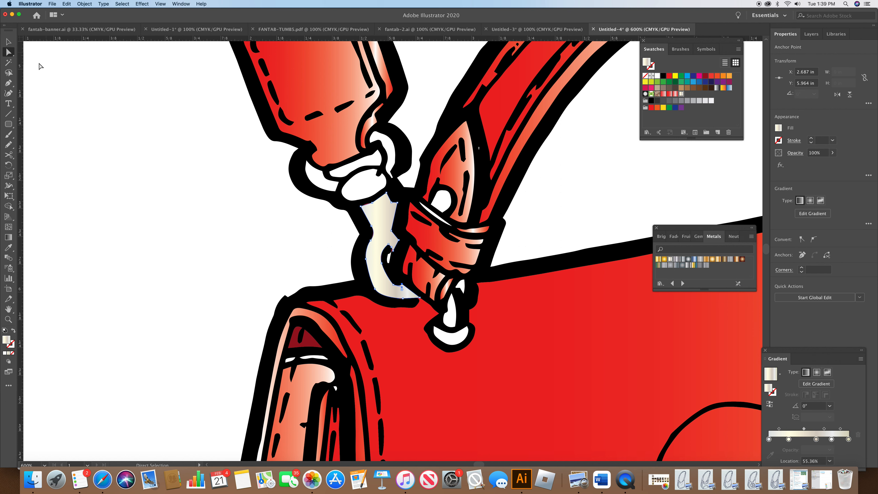
Step: Select the left ring's white parts, the handle tab highlight and the bottom rivet, and fill them with the same metal gradient
{"action": "left_click", "coordinate": [325, 185]}
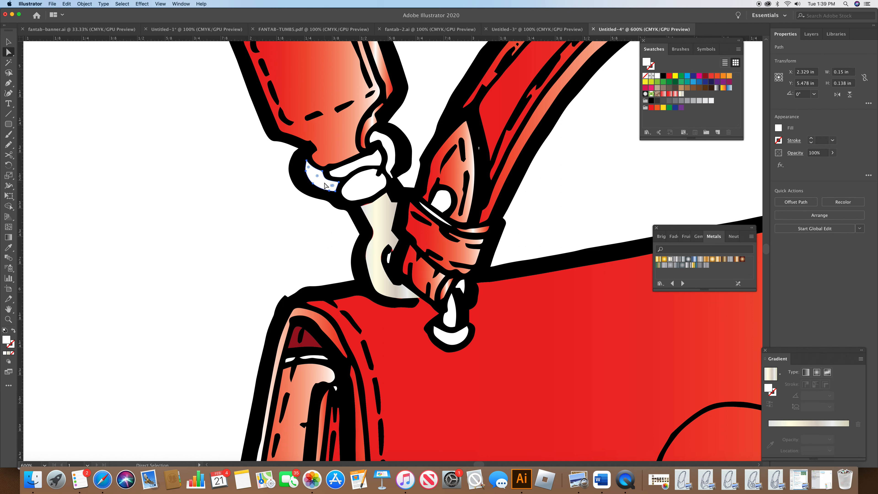
{"action": "left_click", "coordinate": [384, 179], "text": "shift"}
{"action": "left_click", "coordinate": [393, 161], "text": "shift"}
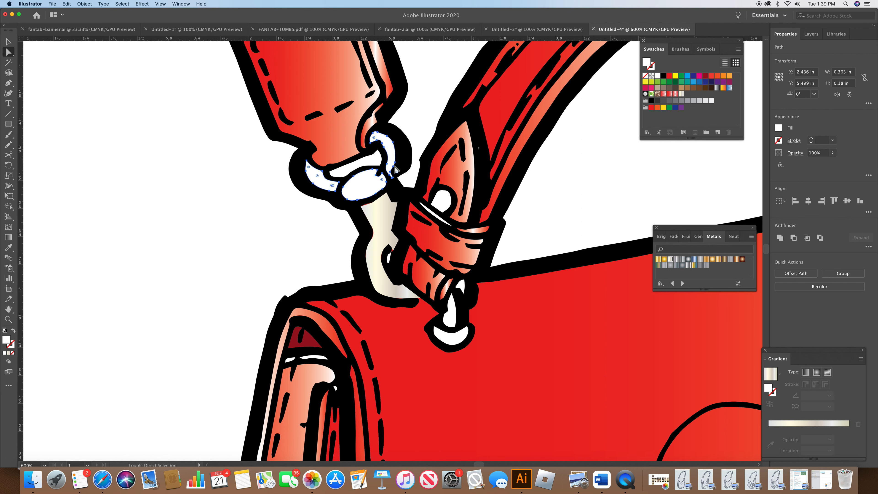
{"action": "left_click", "coordinate": [442, 204], "text": "shift"}
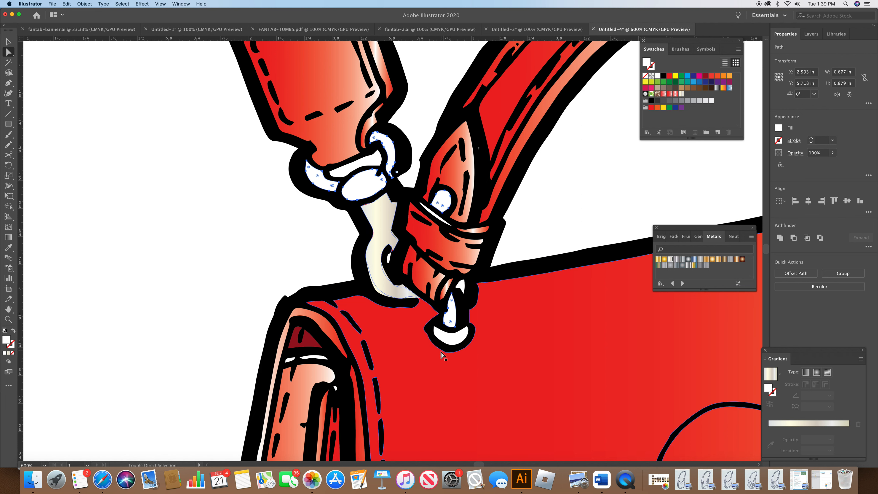
{"action": "left_click", "coordinate": [457, 341], "text": "shift"}
{"action": "left_click", "coordinate": [672, 262]}
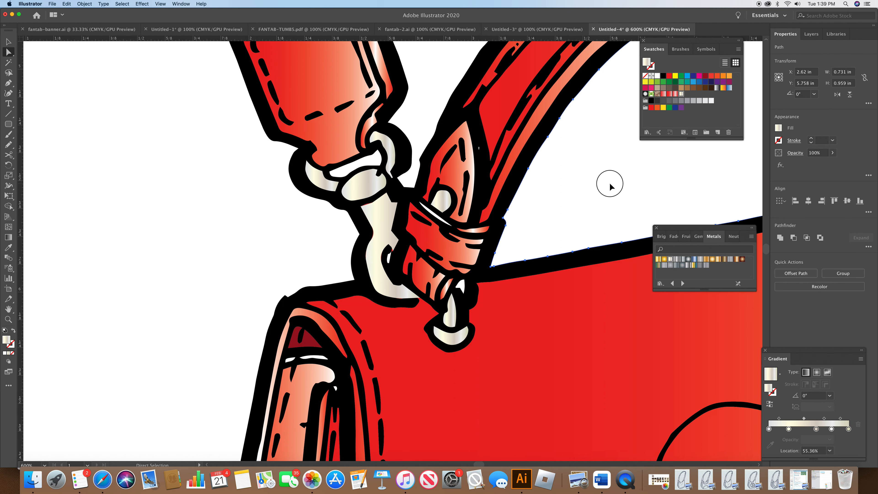
Step: Select the strip across the left handle tab and the small piece below it, and fill them with the metal gradient
{"action": "left_click", "coordinate": [429, 221]}
{"action": "left_click", "coordinate": [435, 216]}
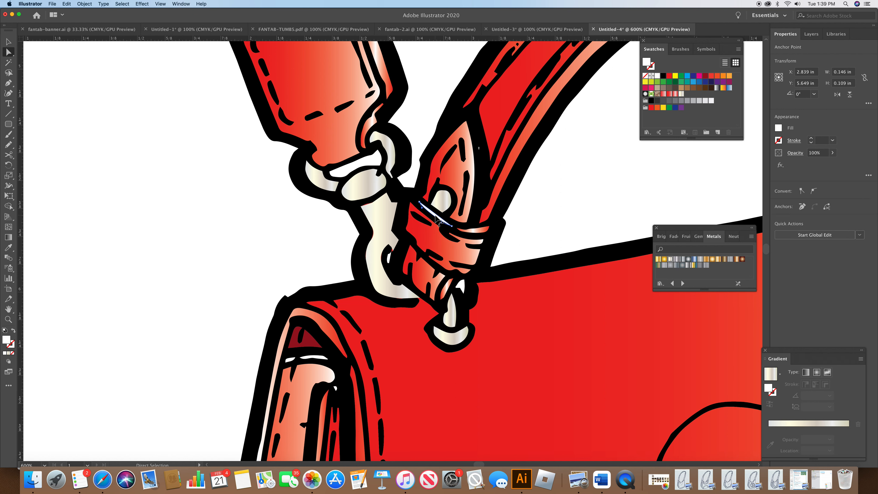
{"action": "left_click", "coordinate": [461, 286], "text": "shift"}
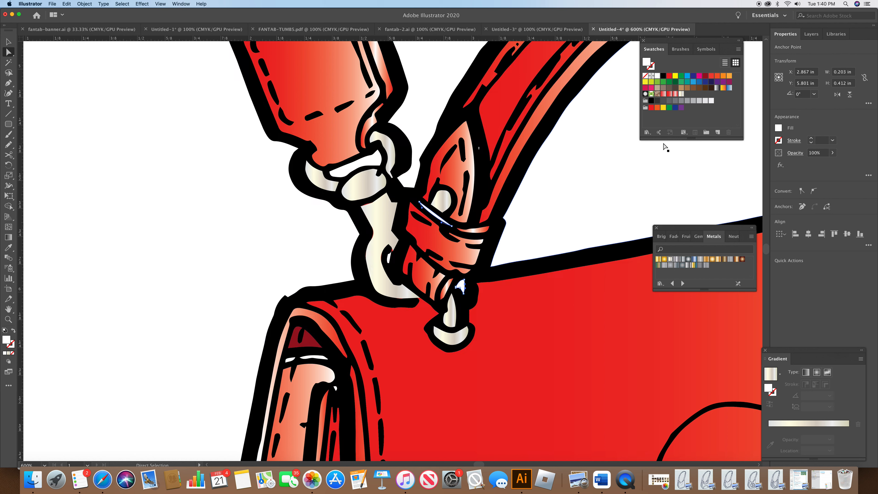
{"action": "left_click", "coordinate": [674, 95]}
Step: Select the two highlight shapes on the front handle strap and fill them with dark red
{"action": "left_click", "coordinate": [598, 216]}
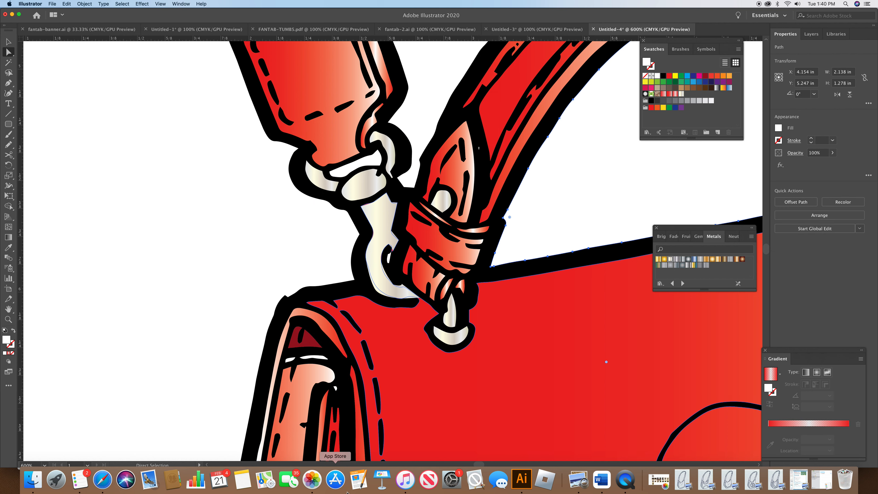
{"action": "left_click", "coordinate": [309, 357]}
{"action": "left_click", "coordinate": [290, 361], "text": "shift"}
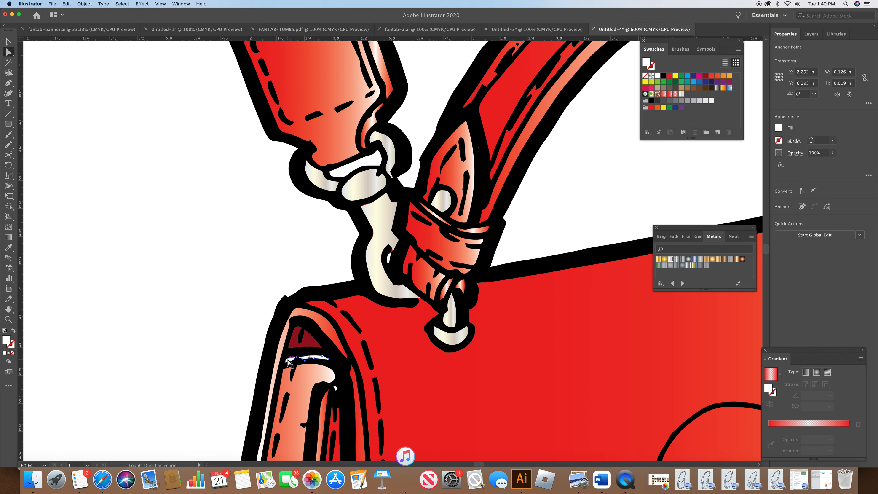
{"action": "left_click", "coordinate": [337, 389], "text": "shift"}
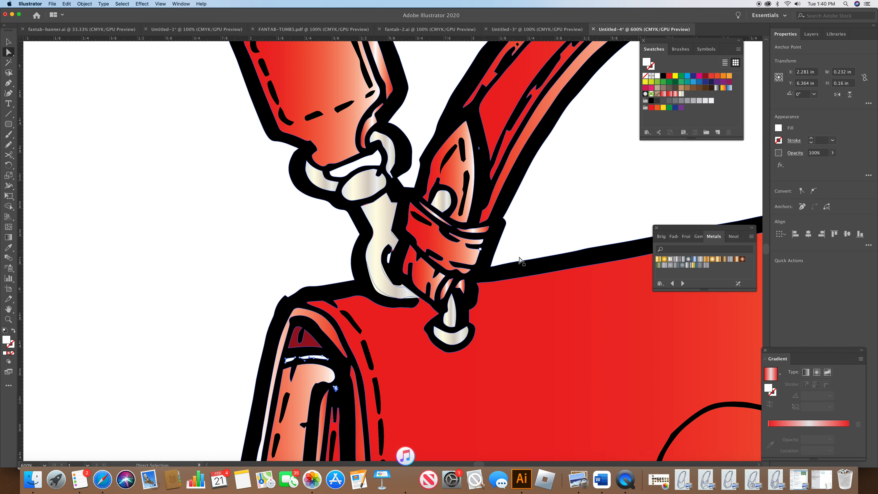
{"action": "left_click", "coordinate": [705, 76]}
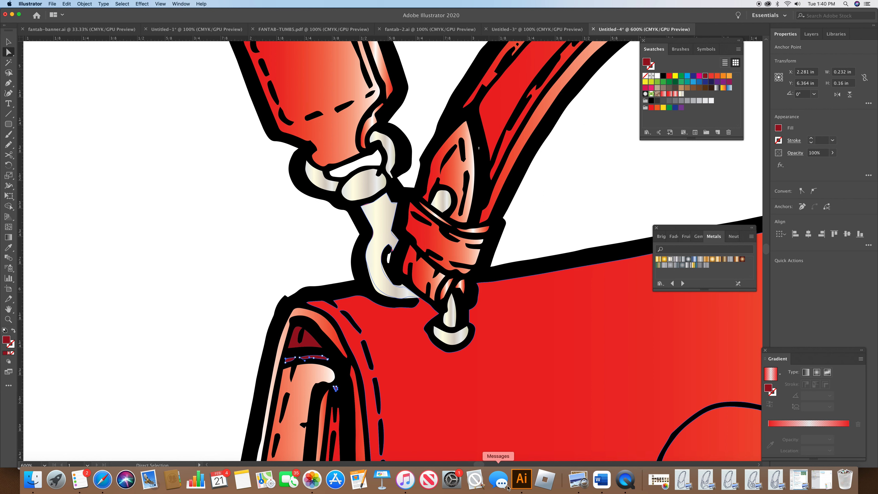
Step: Select the parts of the right ring beside the bow and fill them with the metal gradient swatch
{"action": "left_click_drag", "start_coordinate": [481, 466], "coordinate": [489, 467]}
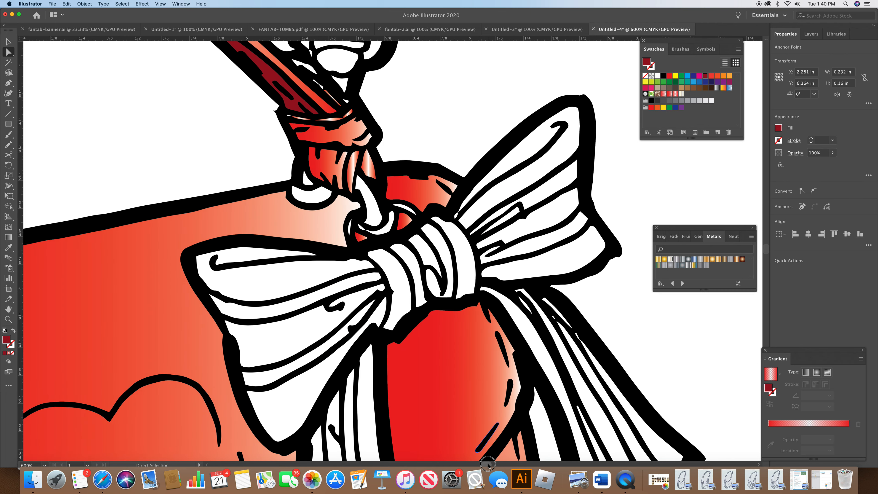
{"action": "left_click", "coordinate": [318, 196]}
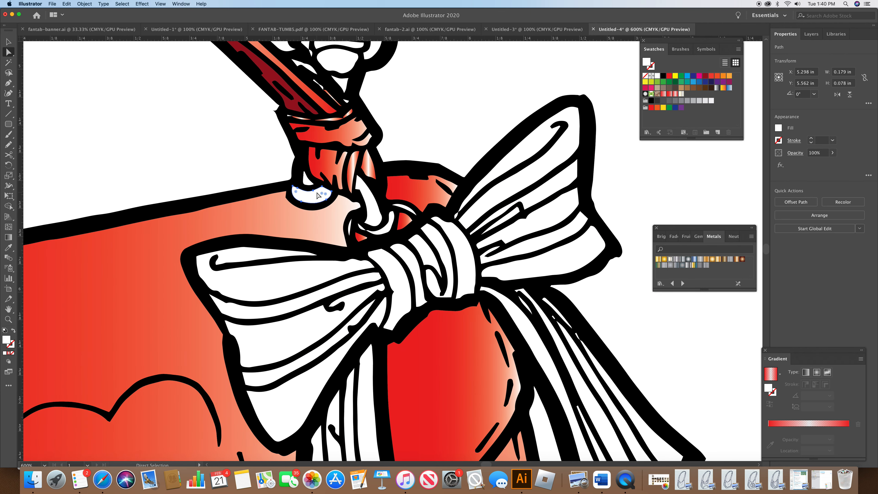
{"action": "left_click", "coordinate": [310, 184]}
{"action": "left_click", "coordinate": [385, 228], "text": "shift"}
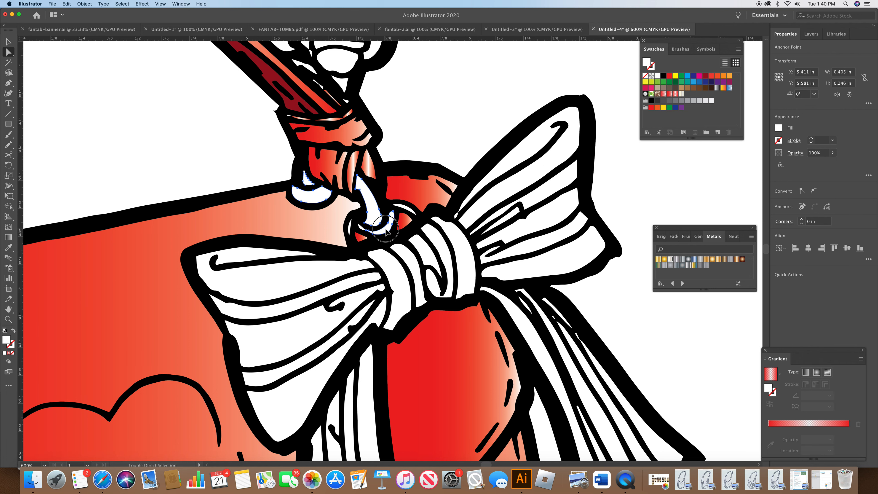
{"action": "left_click", "coordinate": [405, 219], "text": "shift"}
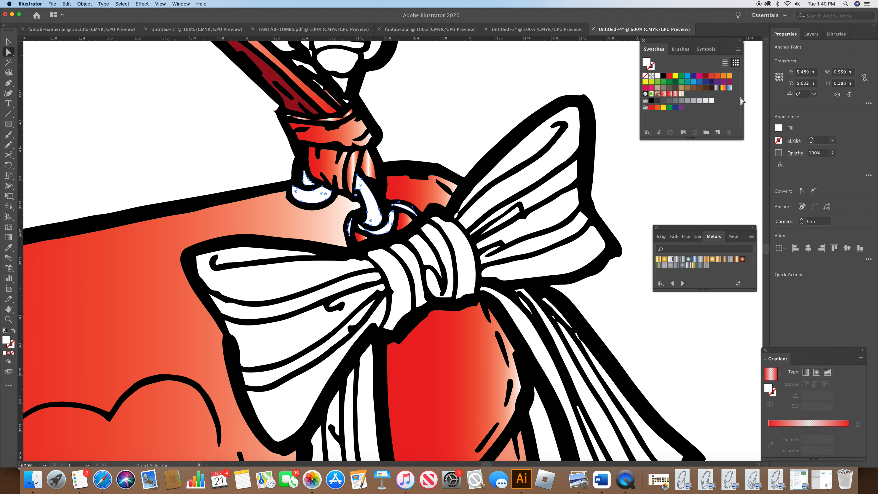
{"action": "left_click", "coordinate": [681, 94]}
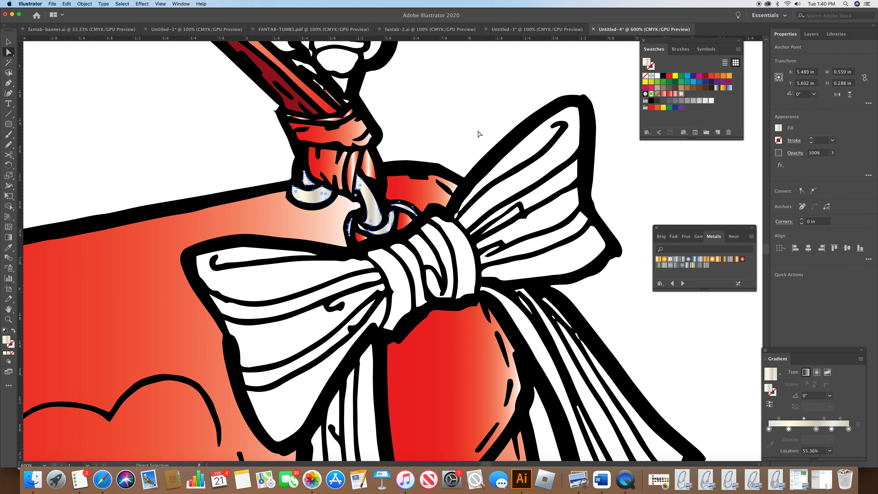
Step: Fill the pieces of the ring under the right strap tab with the metal gradient, then deselect
{"action": "scroll", "coordinate": [765, 251], "scroll_direction": "up", "scroll_amount": 10}
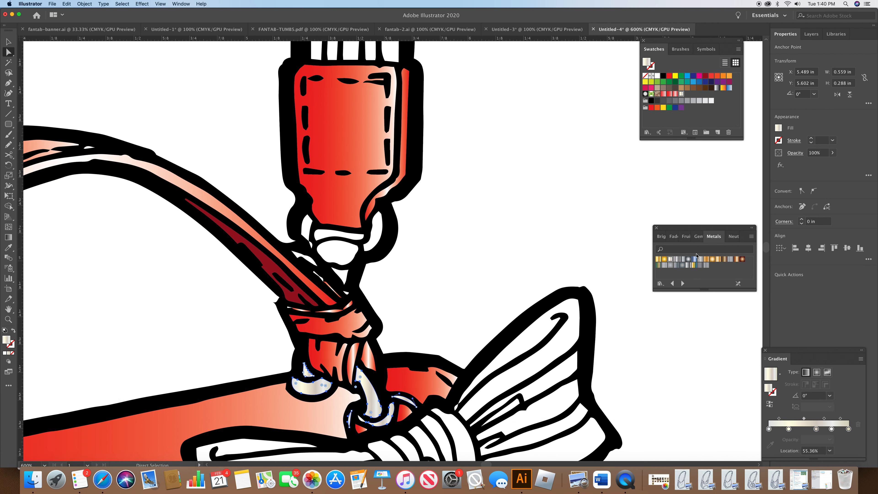
{"action": "left_click", "coordinate": [307, 229], "text": "shift"}
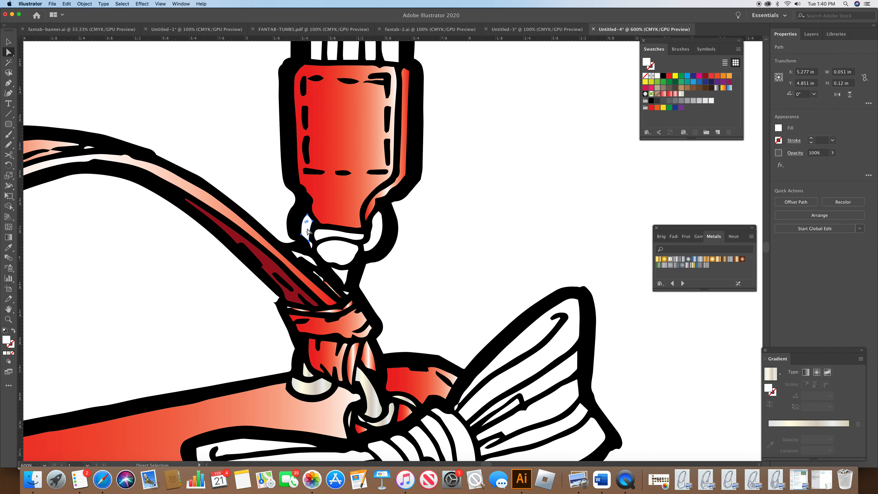
{"action": "left_click", "coordinate": [337, 258], "text": "shift"}
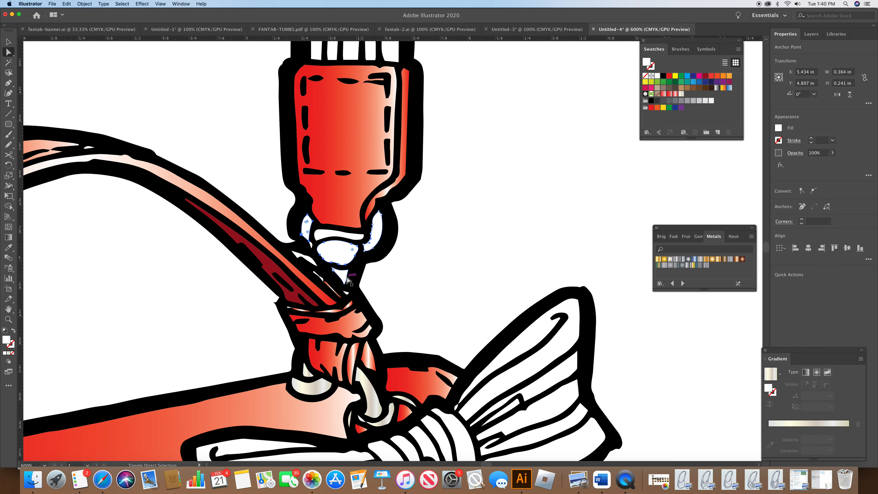
{"action": "left_click", "coordinate": [344, 279], "text": "shift"}
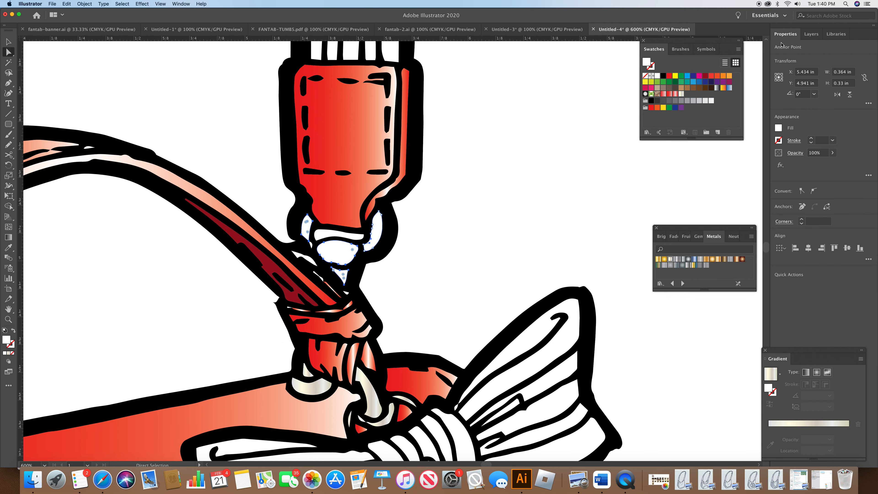
{"action": "left_click", "coordinate": [681, 94]}
{"action": "left_click", "coordinate": [308, 259]}
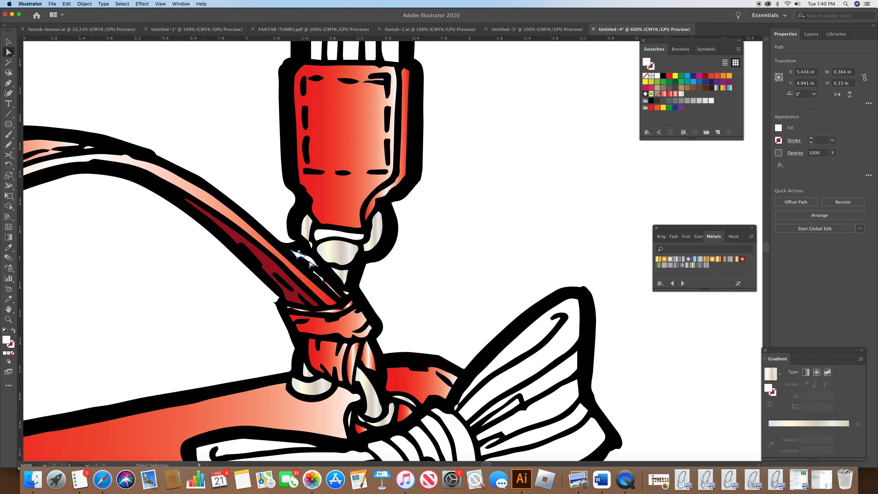
{"action": "left_click", "coordinate": [319, 278], "text": "shift"}
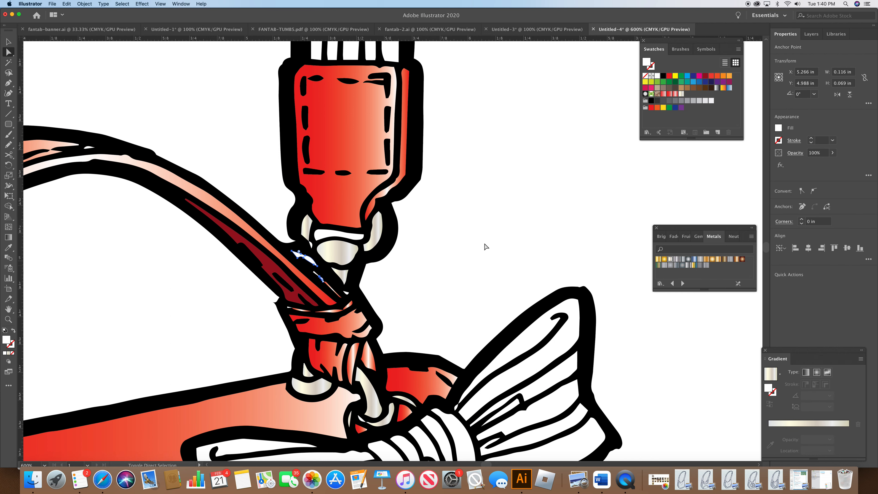
{"action": "left_click", "coordinate": [674, 95]}
{"action": "left_click", "coordinate": [632, 143]}
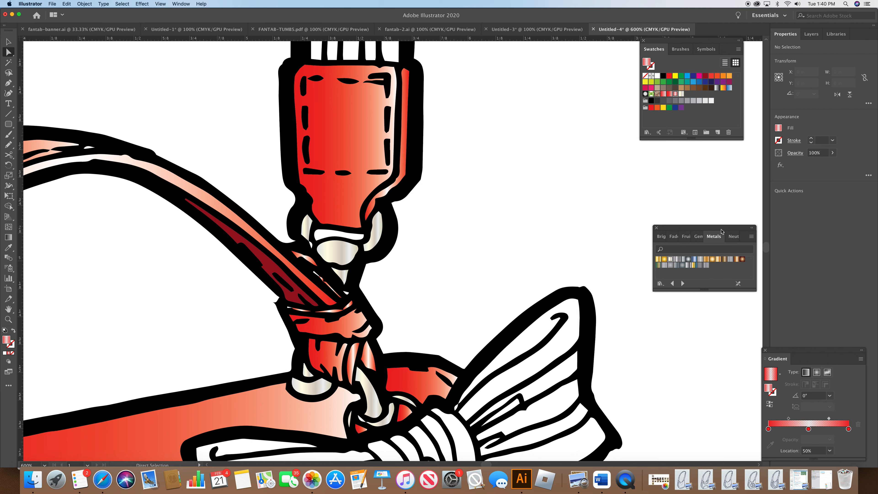
Step: Zoom to 200% and fill the centre stripes of the shoulder strap with red
{"action": "left_click_drag", "start_coordinate": [766, 250], "coordinate": [766, 248]}
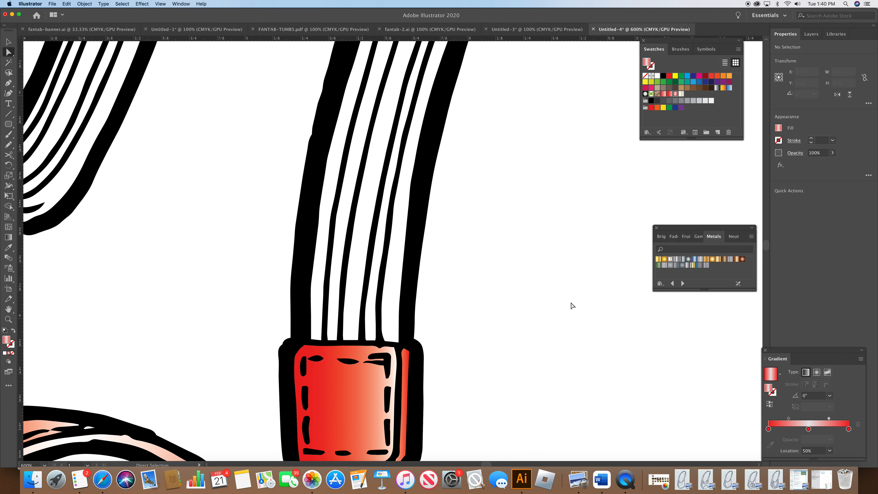
{"action": "left_click", "coordinate": [48, 465]}
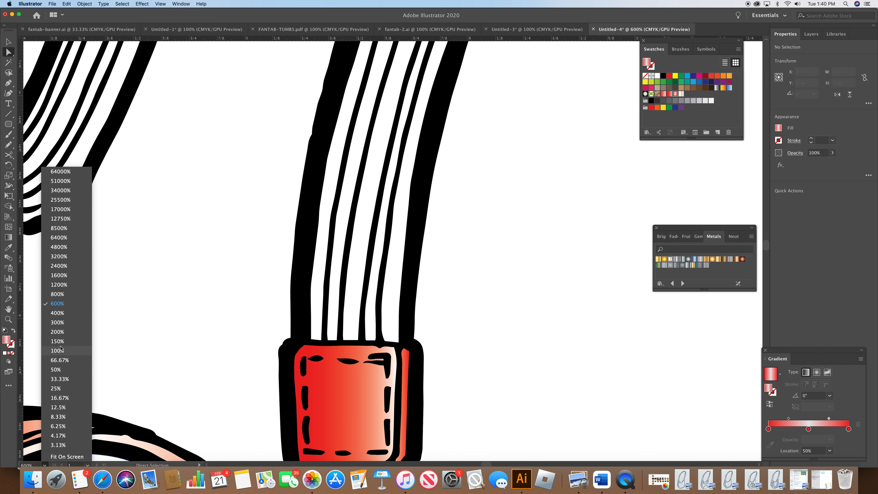
{"action": "left_click", "coordinate": [67, 333]}
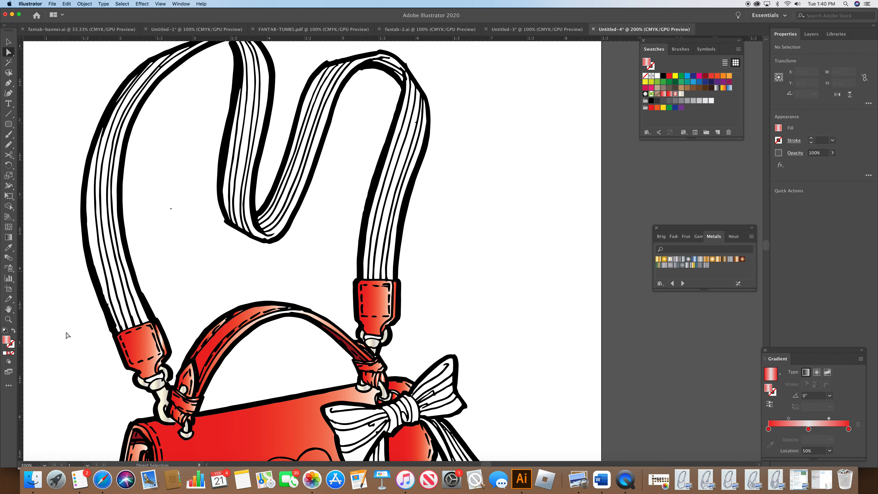
{"action": "left_click", "coordinate": [121, 302]}
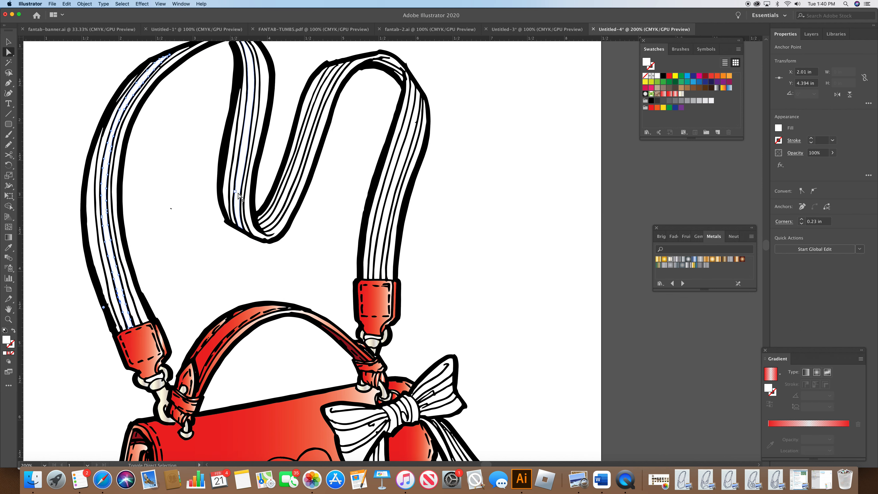
{"action": "left_click", "coordinate": [295, 203], "text": "shift"}
{"action": "left_click", "coordinate": [295, 202], "text": "shift"}
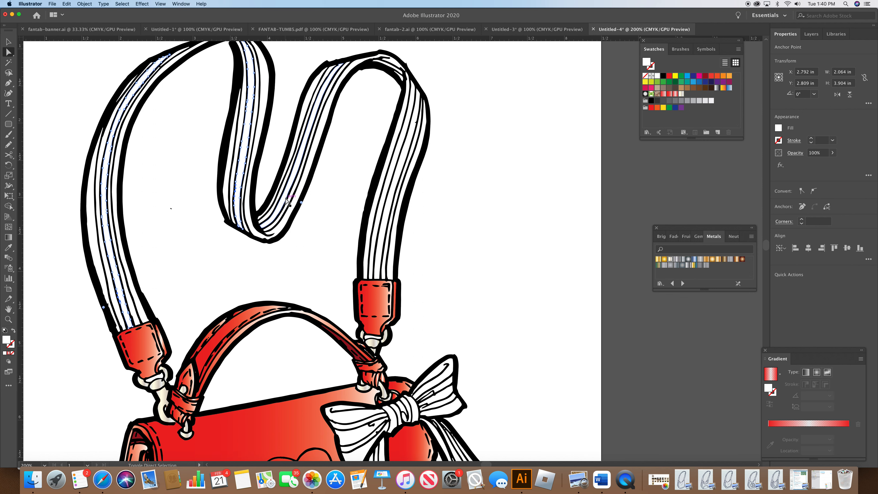
{"action": "left_click", "coordinate": [381, 258], "text": "shift"}
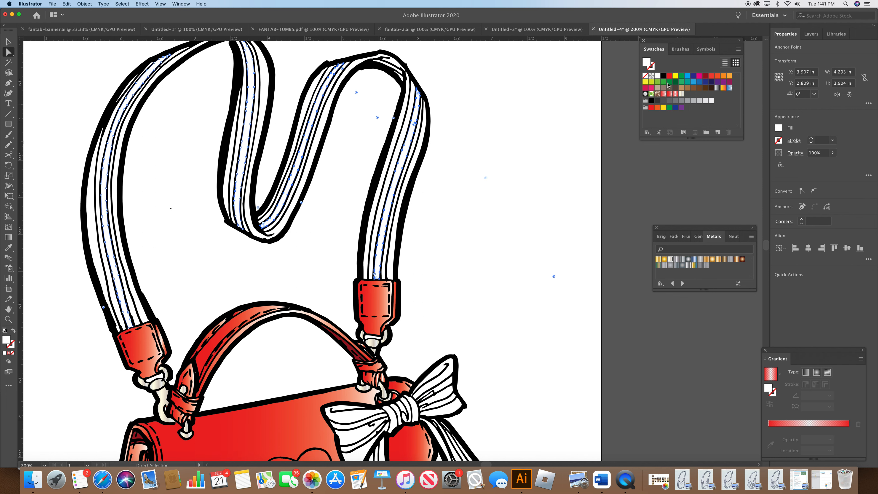
{"action": "left_click", "coordinate": [669, 76]}
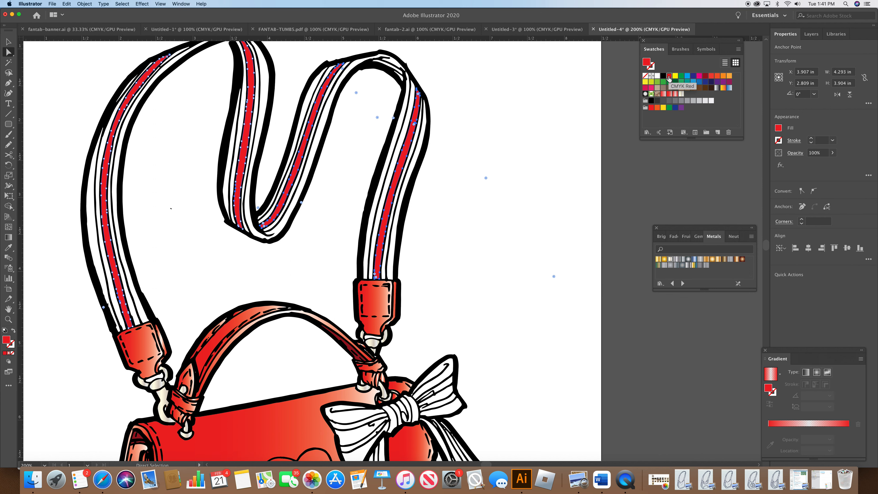
{"action": "left_click", "coordinate": [493, 135]}
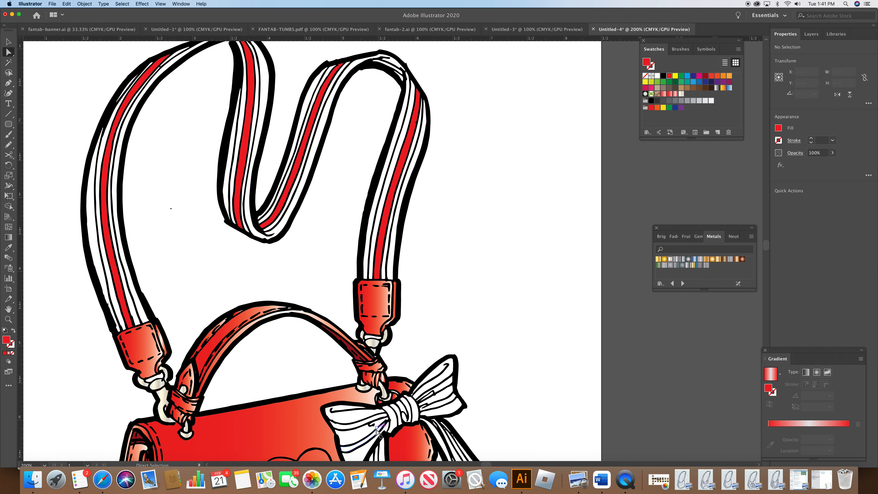
Step: Select the stripes on the bow's loops and tails and fill them with red
{"action": "left_click", "coordinate": [365, 437]}
{"action": "left_click", "coordinate": [433, 397], "text": "shift"}
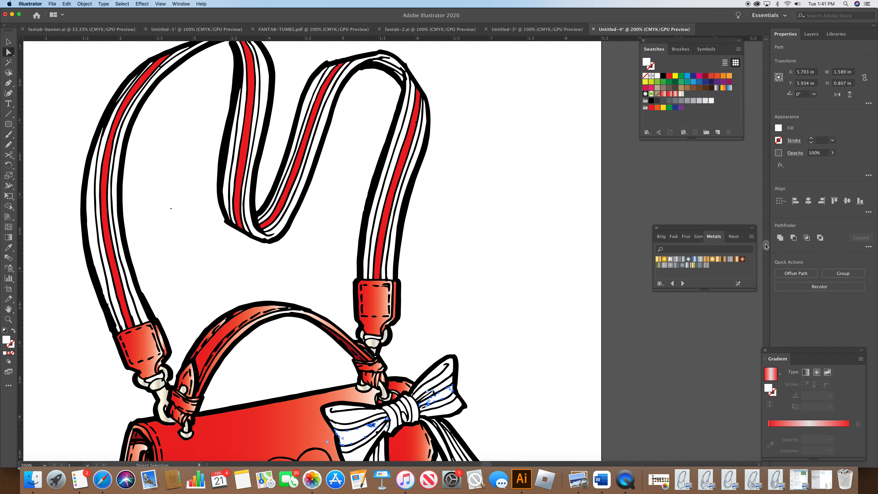
{"action": "scroll", "coordinate": [766, 247], "scroll_direction": "down", "scroll_amount": 5}
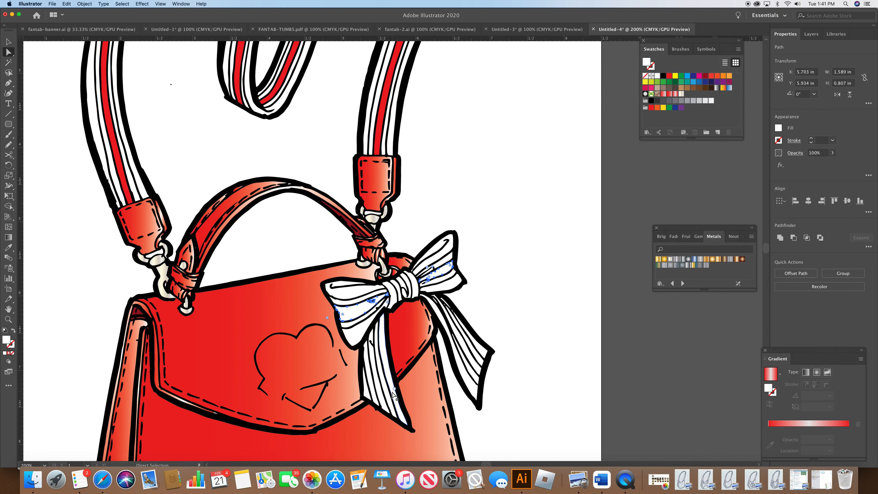
{"action": "left_click", "coordinate": [384, 403], "text": "shift"}
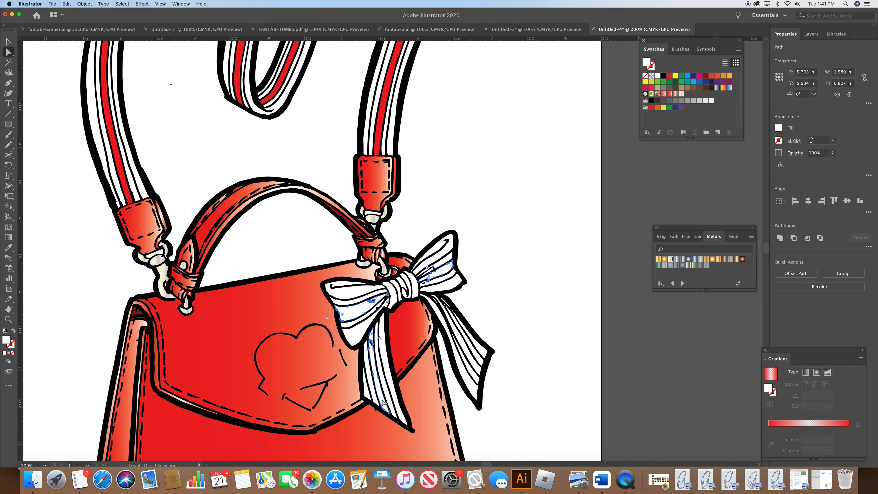
{"action": "left_click", "coordinate": [478, 373], "text": "shift"}
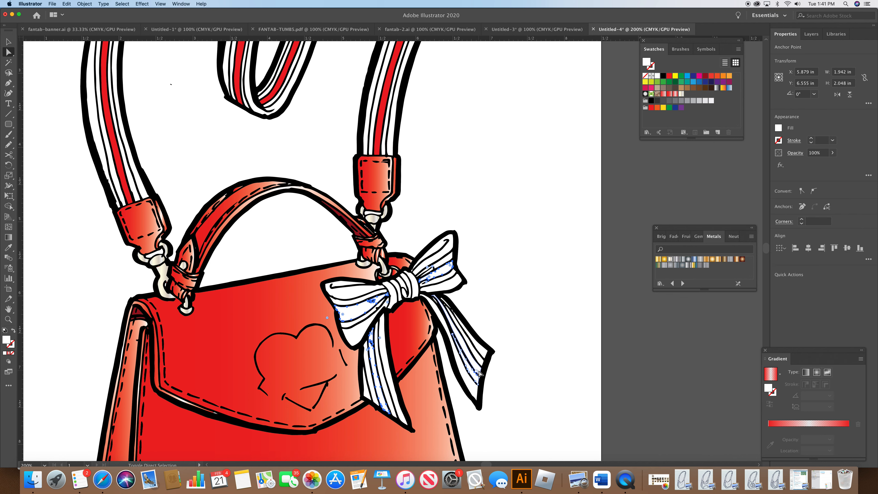
{"action": "left_click", "coordinate": [474, 376], "text": "shift"}
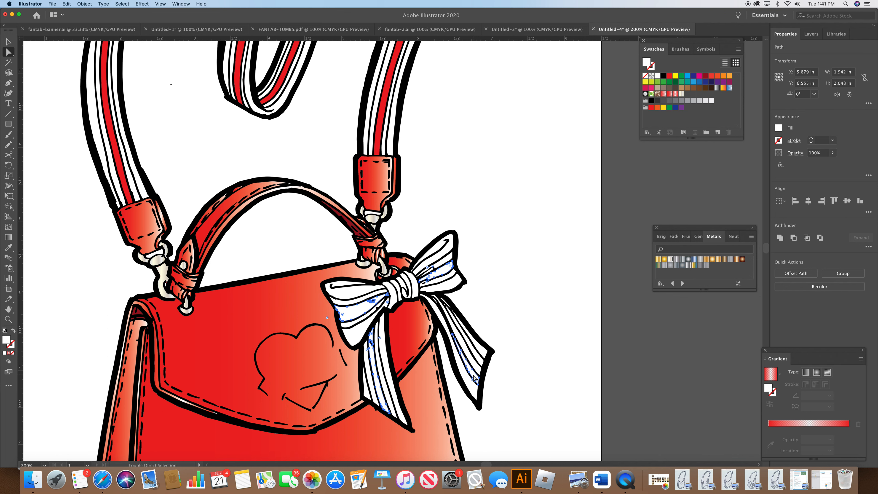
{"action": "left_click", "coordinate": [474, 377], "text": "shift"}
{"action": "left_click", "coordinate": [670, 76]}
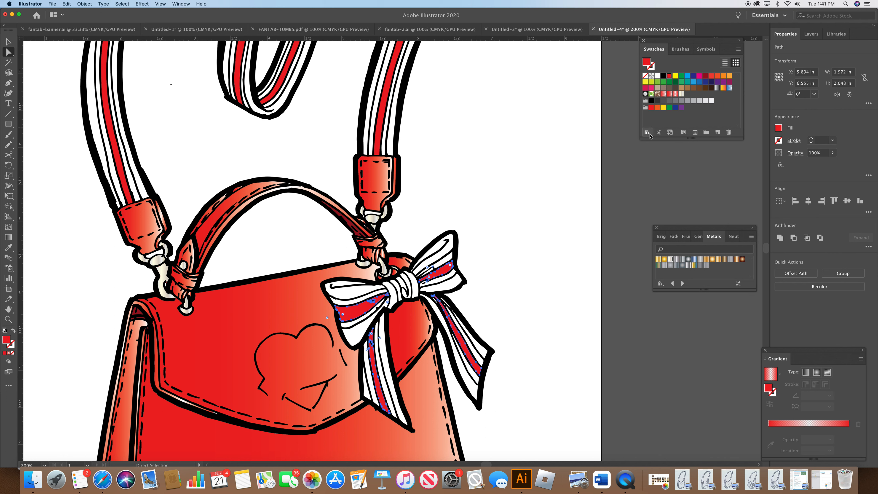
Step: Select the white outer stripes on the bow and shoulder straps and fill them with navy blue, then deselect
{"action": "left_click", "coordinate": [350, 297]}
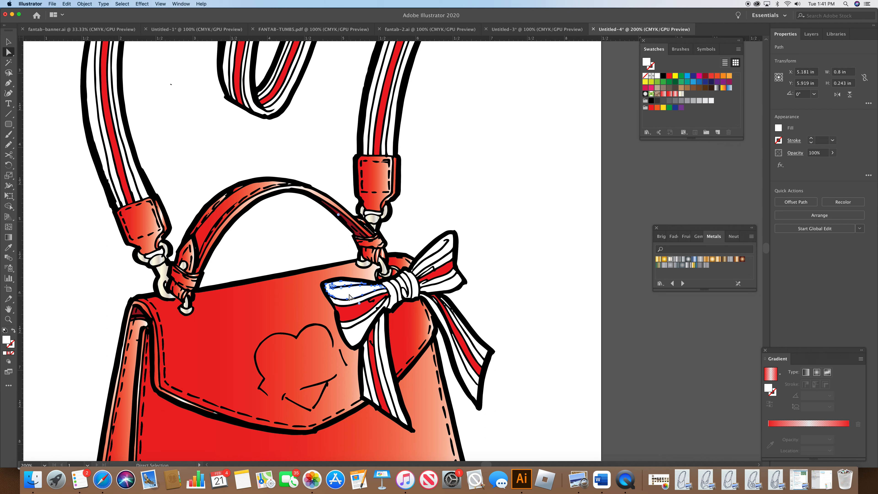
{"action": "left_click", "coordinate": [357, 339], "text": "shift"}
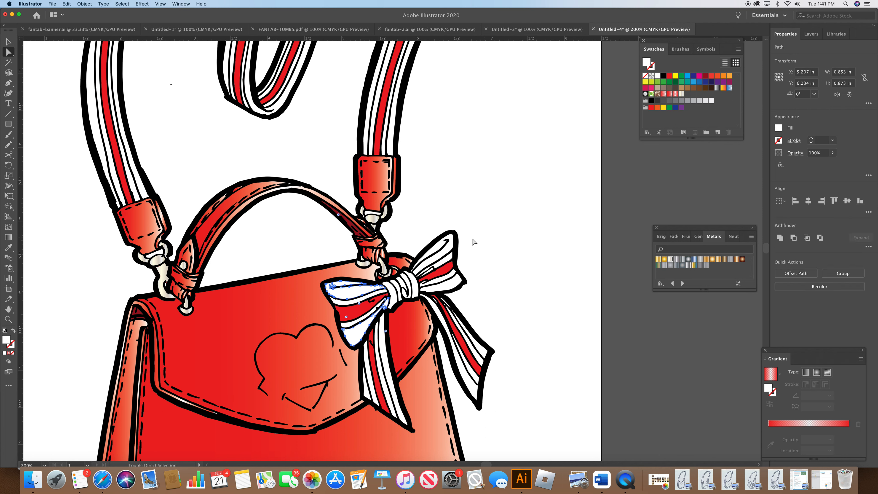
{"action": "left_click", "coordinate": [454, 241], "text": "shift"}
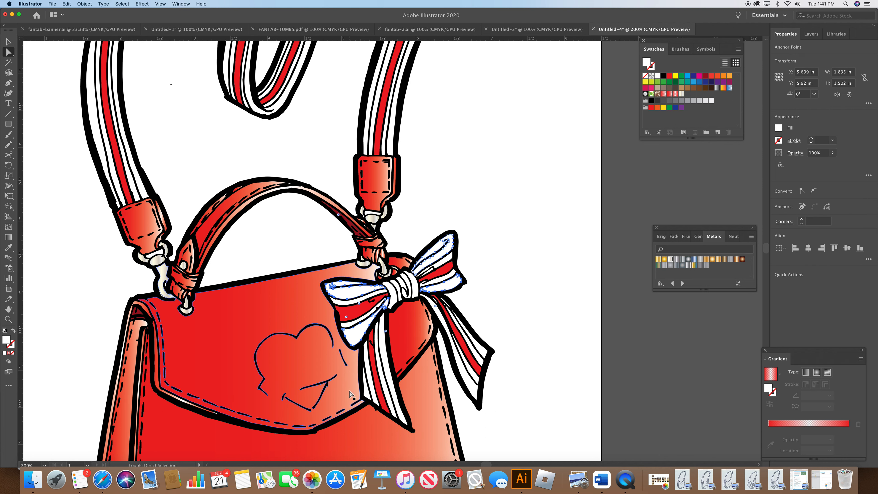
{"action": "left_click", "coordinate": [394, 402], "text": "shift"}
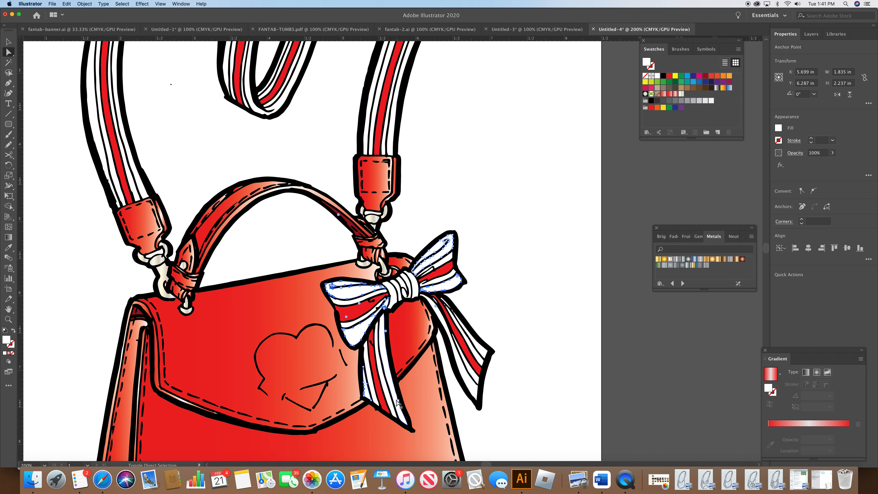
{"action": "left_click", "coordinate": [492, 360], "text": "shift"}
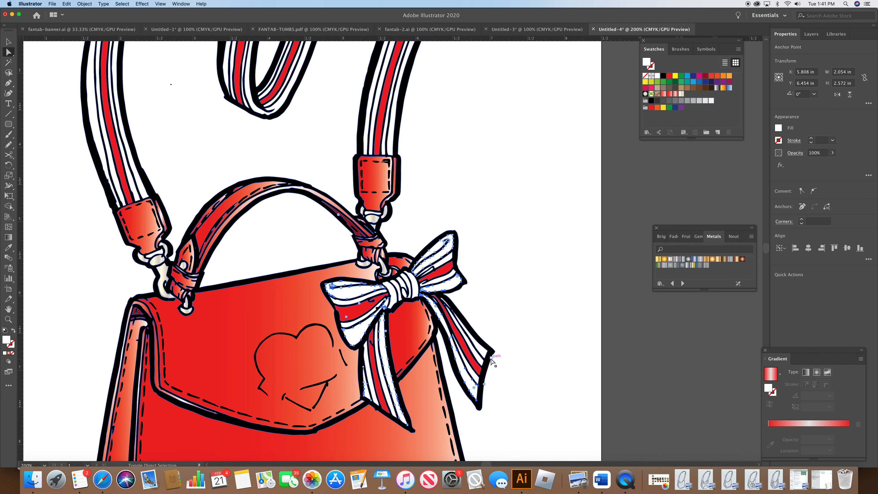
{"action": "left_click", "coordinate": [448, 303], "text": "shift"}
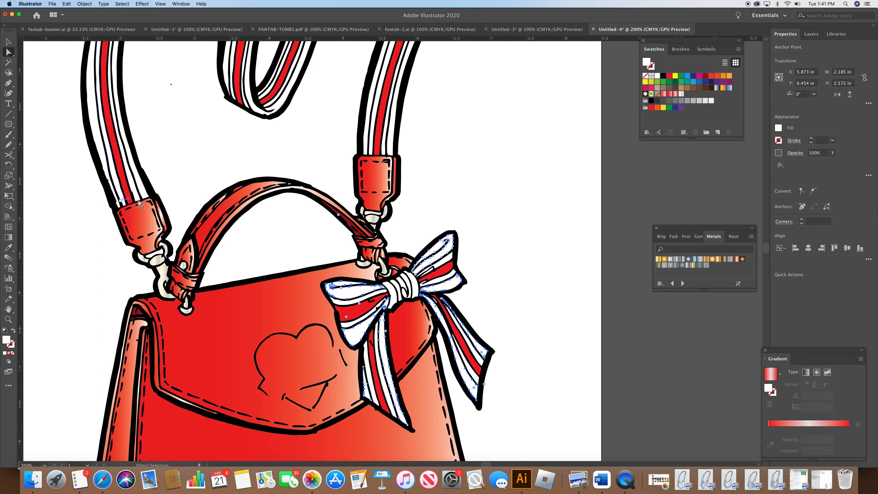
{"action": "left_click", "coordinate": [139, 178], "text": "shift"}
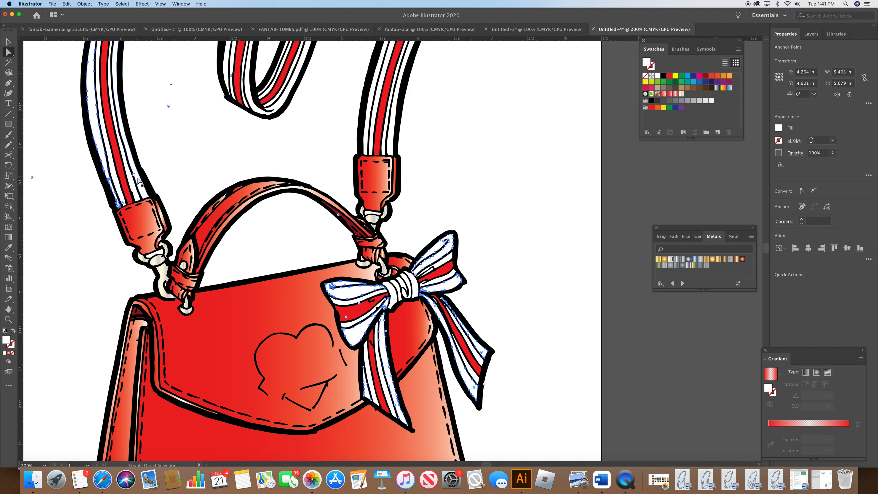
{"action": "left_click", "coordinate": [250, 99], "text": "shift"}
{"action": "left_click", "coordinate": [226, 76], "text": "shift"}
{"action": "left_click", "coordinate": [366, 138], "text": "shift"}
{"action": "left_click", "coordinate": [391, 147], "text": "shift"}
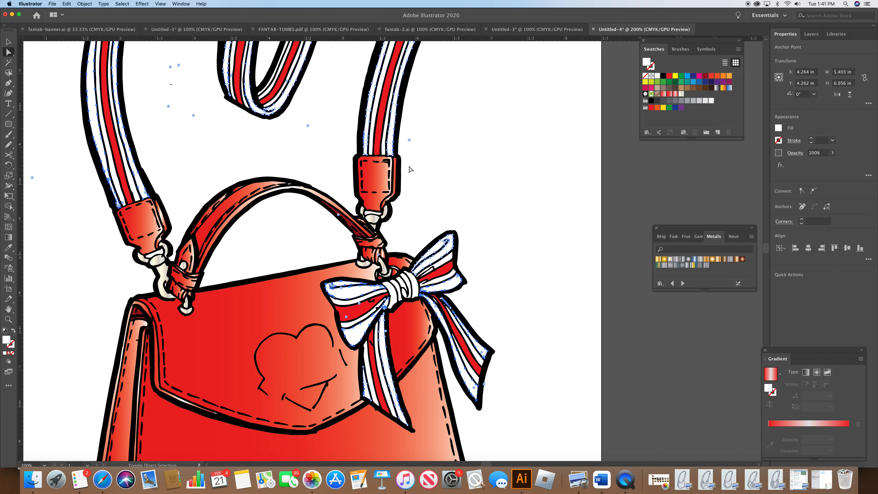
{"action": "left_click", "coordinate": [692, 77]}
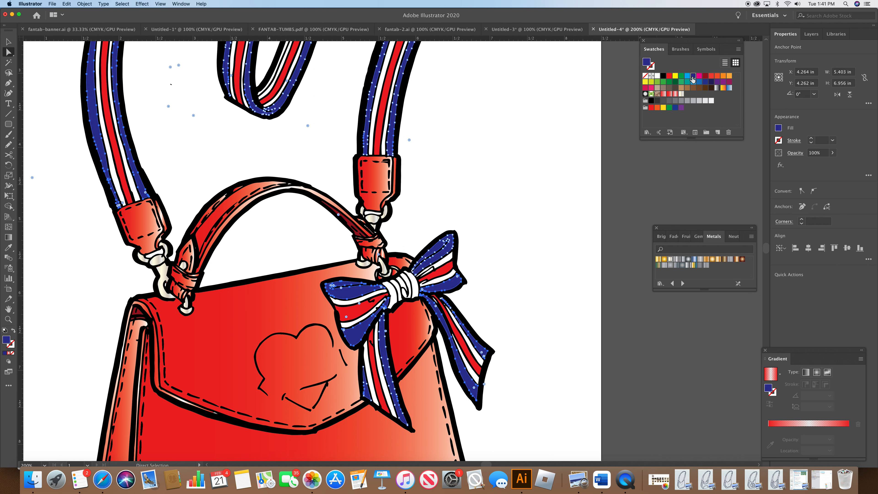
{"action": "left_click", "coordinate": [554, 196]}
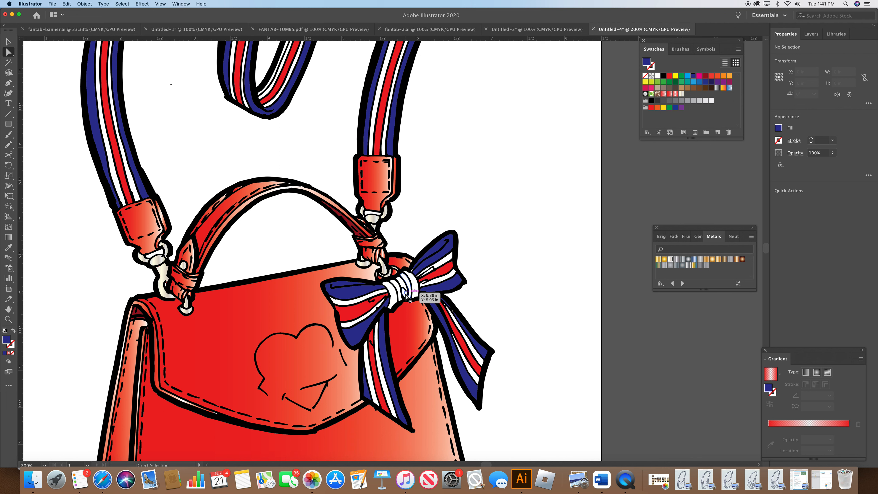
Step: Zoom to 300% and delete a stray path piece from the wraps of the bow's knot
{"action": "left_click", "coordinate": [44, 465]}
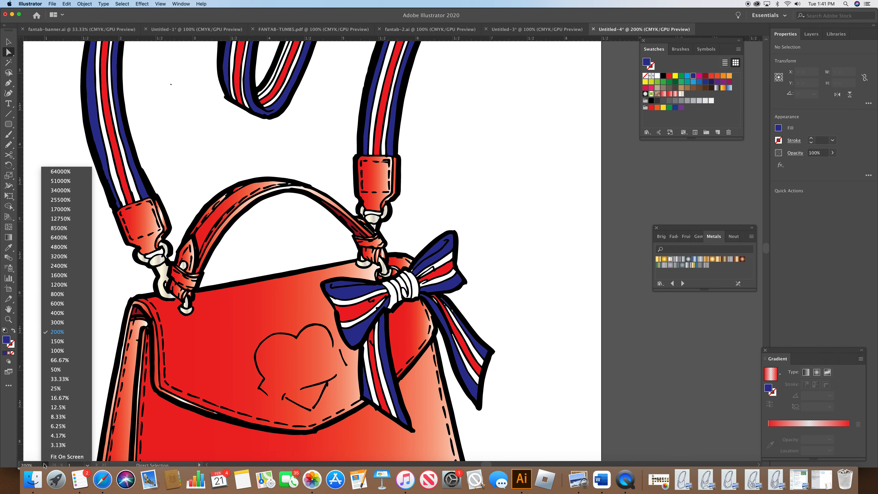
{"action": "left_click", "coordinate": [83, 323]}
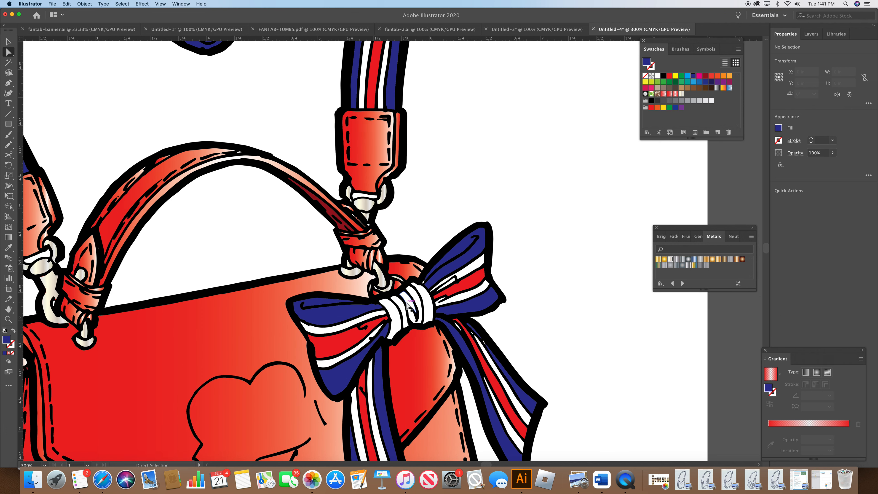
{"action": "left_click", "coordinate": [415, 318]}
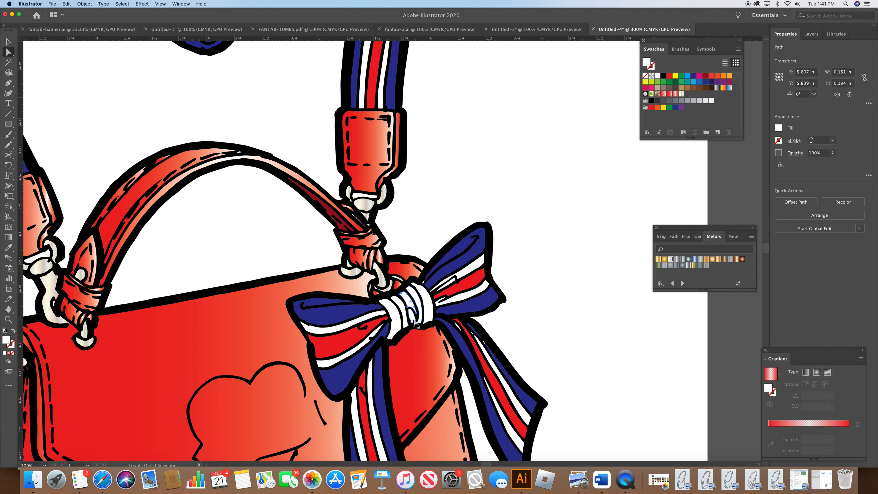
{"action": "left_click", "coordinate": [415, 322]}
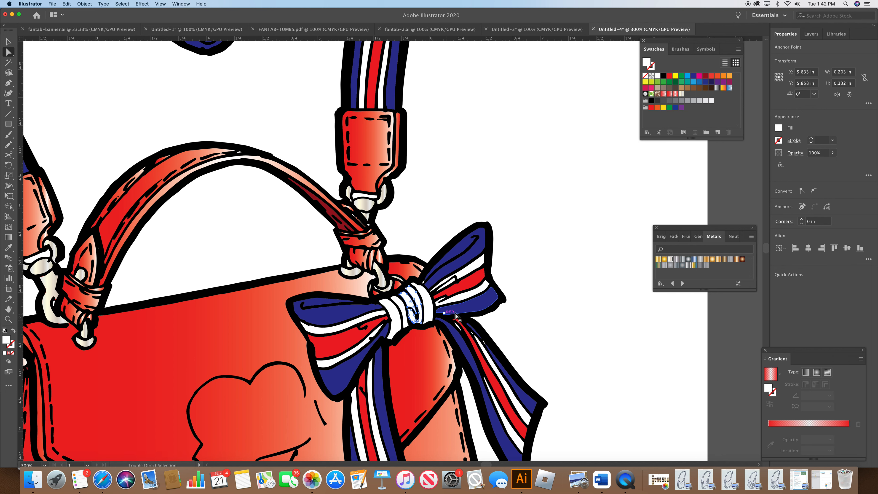
{"action": "key", "text": "Delete"}
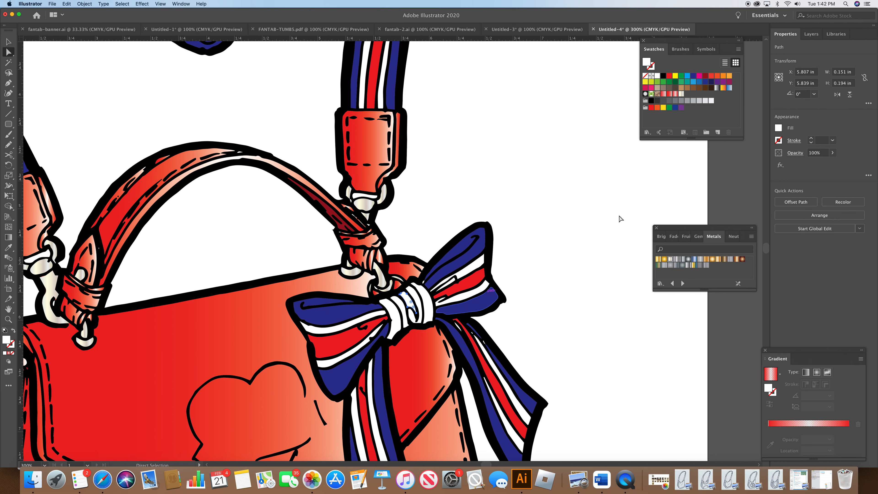
Step: Fill the selected knot wrap with red and another knot piece with navy blue, then deselect
{"action": "left_click", "coordinate": [668, 76]}
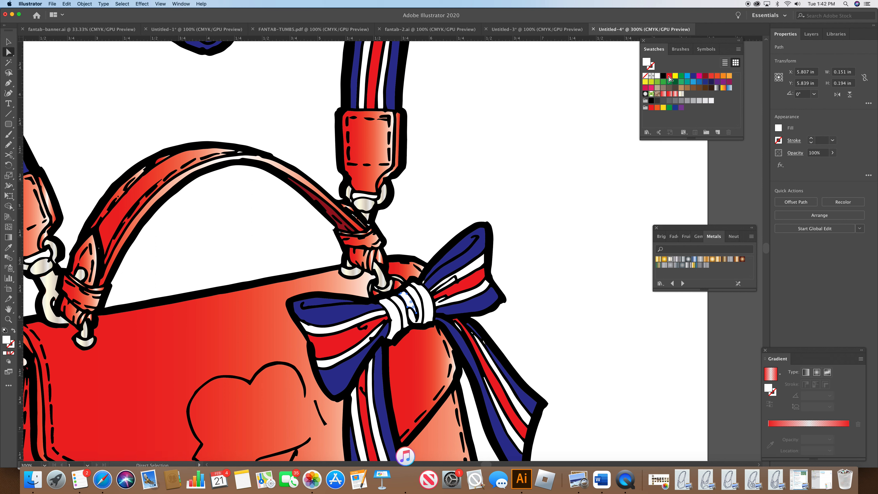
{"action": "left_click", "coordinate": [400, 328]}
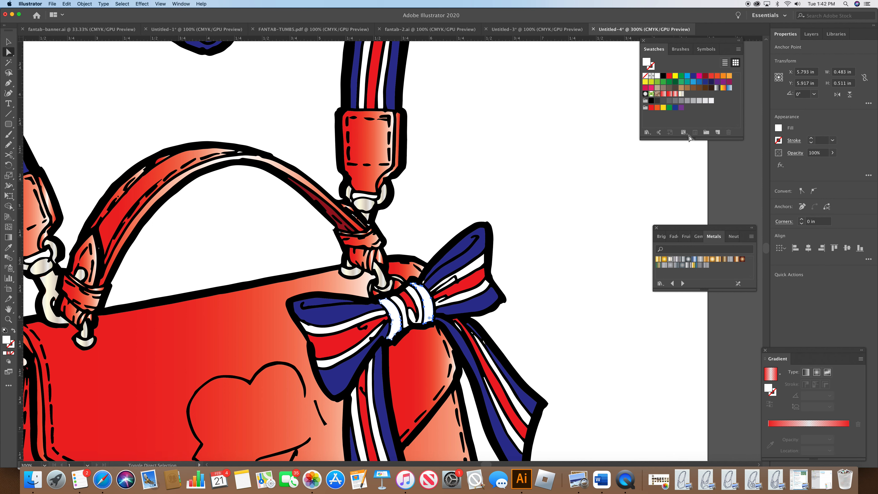
{"action": "left_click", "coordinate": [693, 76]}
{"action": "left_click", "coordinate": [598, 213]}
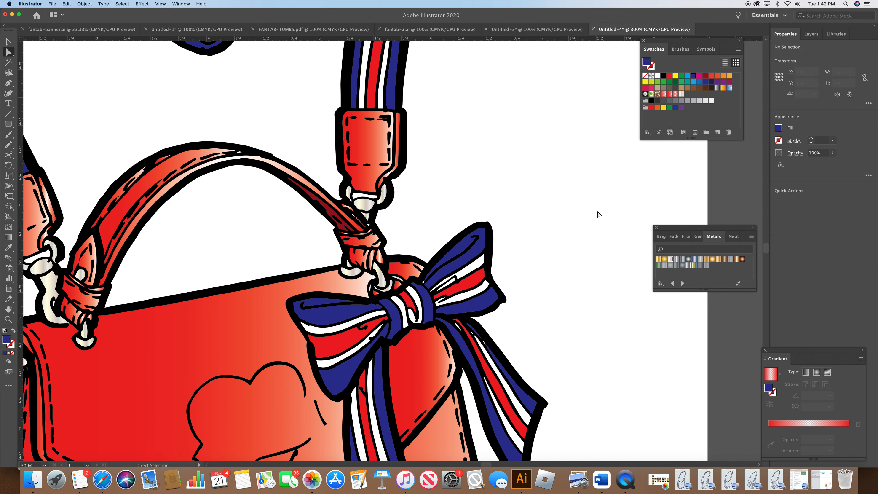
Step: Zoom to 400% and fill the small folded piece at the bag's lower-left side with the red gradient swatch
{"action": "left_click", "coordinate": [44, 466]}
{"action": "left_click", "coordinate": [70, 351]}
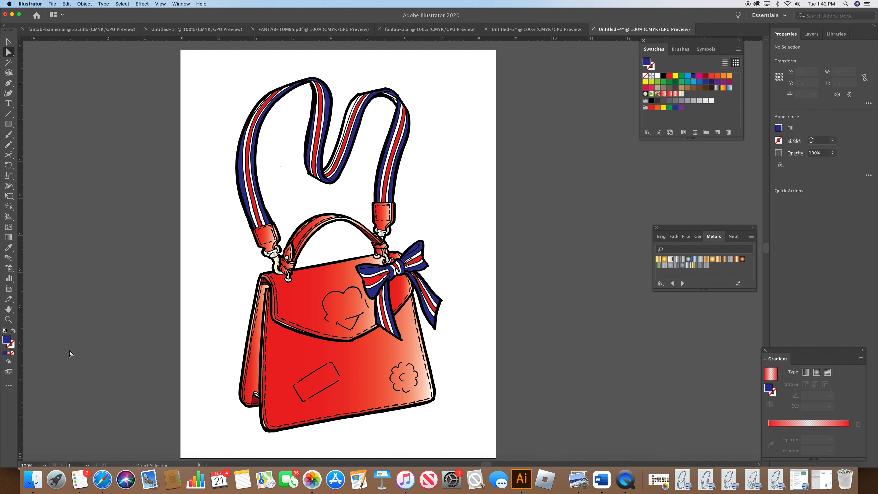
{"action": "left_click", "coordinate": [45, 465]}
{"action": "left_click", "coordinate": [66, 306]}
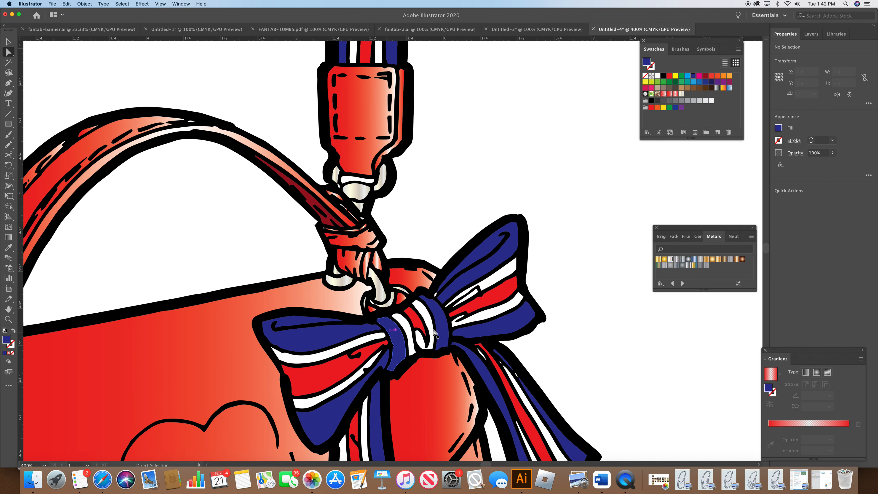
{"action": "scroll", "coordinate": [767, 247], "scroll_direction": "down", "scroll_amount": 15}
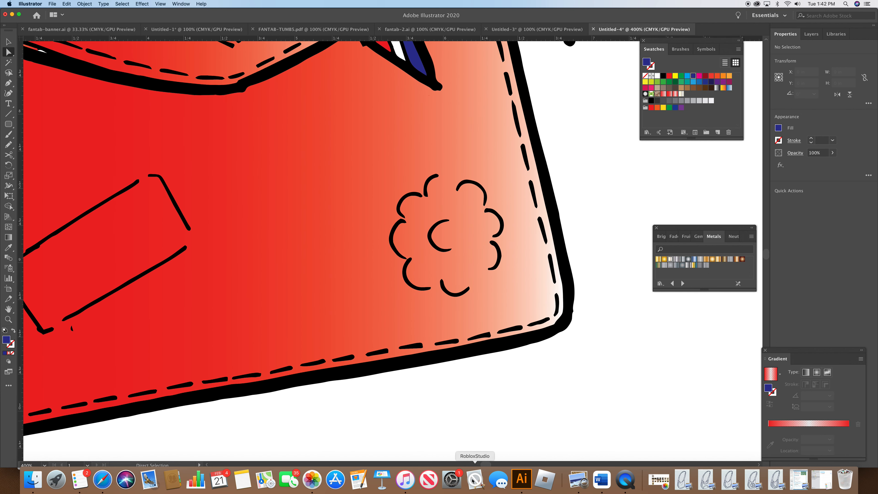
{"action": "scroll", "coordinate": [179, 329], "scroll_direction": "left", "scroll_amount": 10}
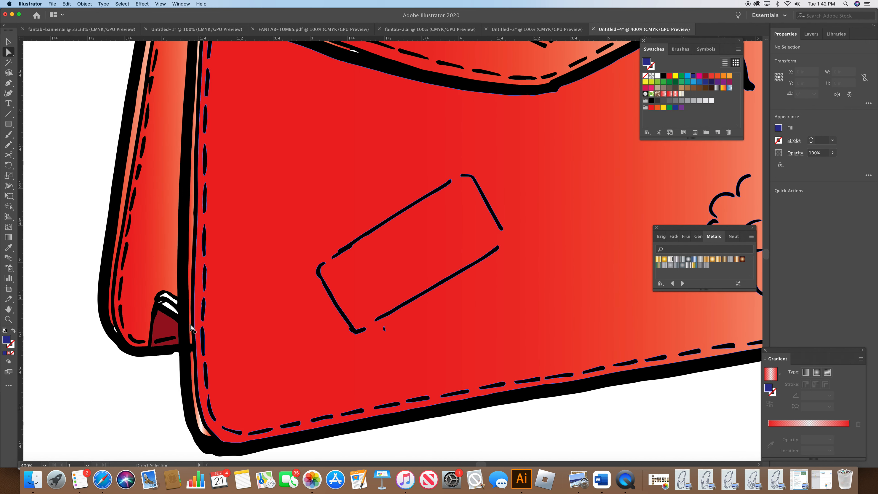
{"action": "left_click", "coordinate": [173, 302]}
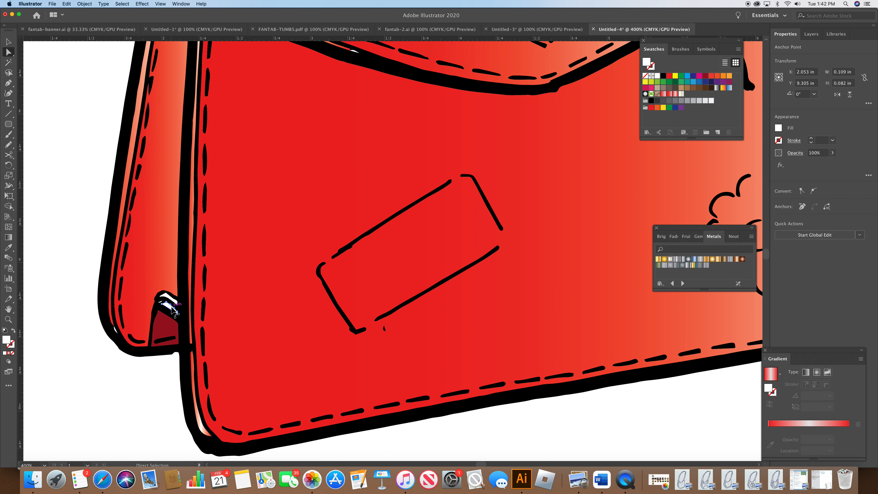
{"action": "left_click", "coordinate": [172, 301], "text": "shift"}
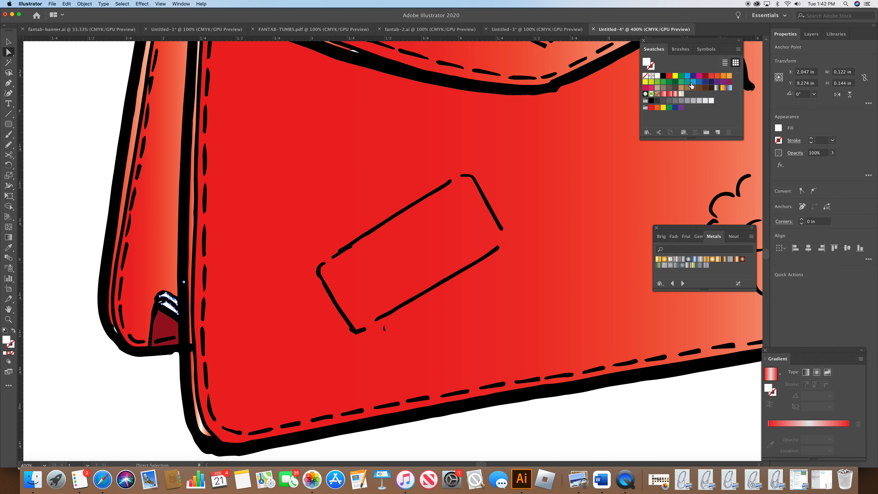
{"action": "left_click", "coordinate": [673, 94]}
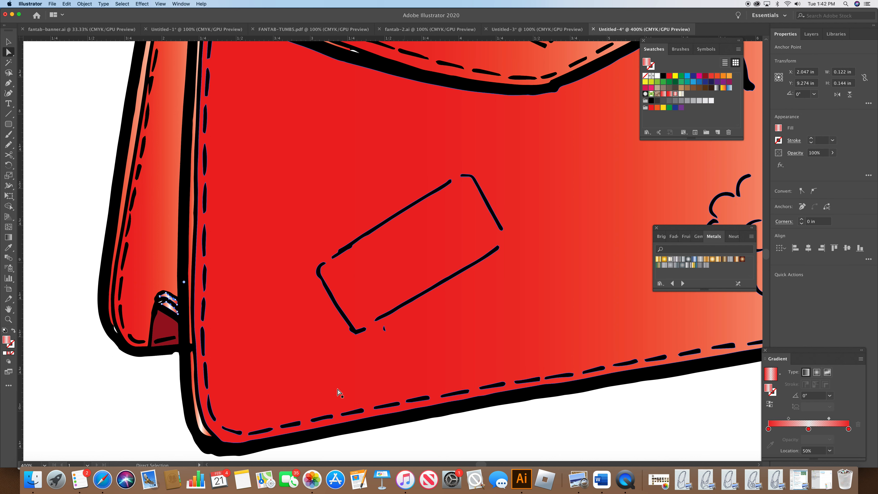
Step: Zoom to 150%, then place the bag photo found by searching e7c0 into the document
{"action": "left_click", "coordinate": [45, 465]}
{"action": "left_click", "coordinate": [67, 347]}
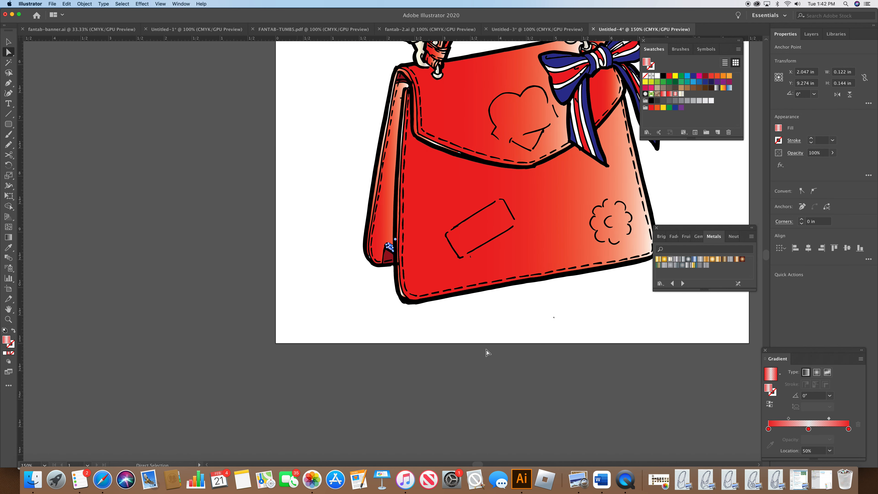
{"action": "scroll", "coordinate": [766, 252], "scroll_direction": "up", "scroll_amount": 3}
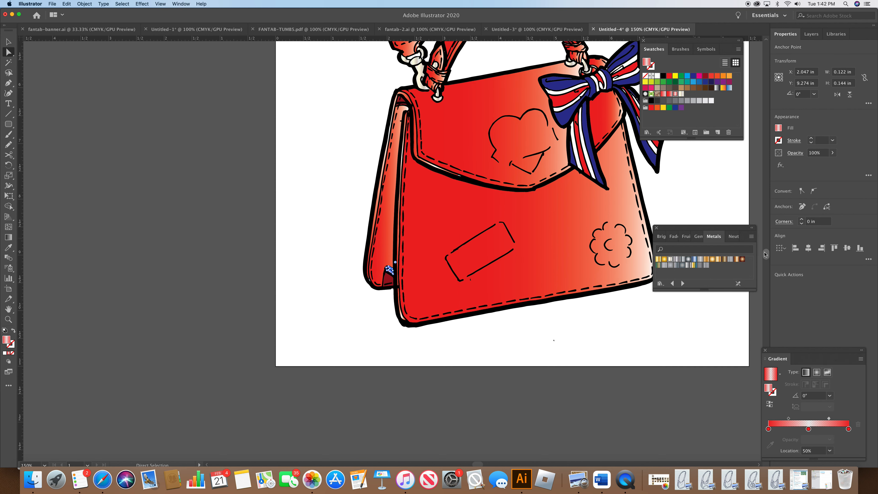
{"action": "left_click", "coordinate": [53, 5]}
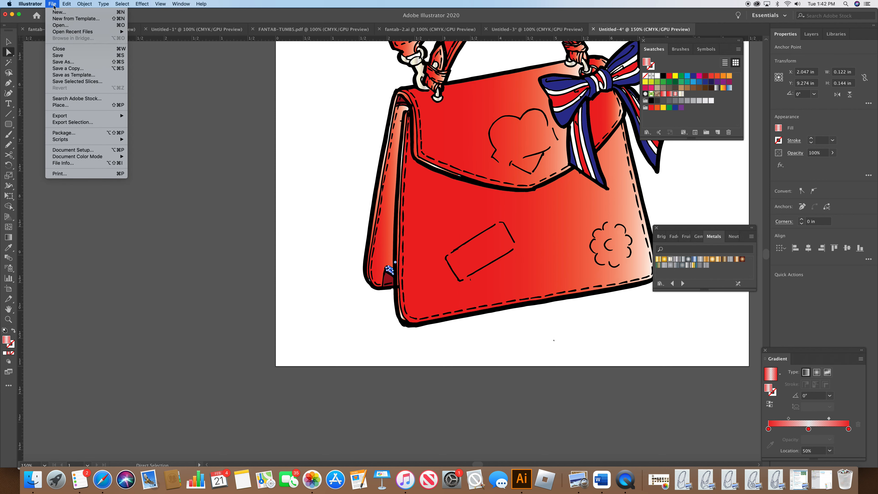
{"action": "left_click", "coordinate": [69, 105]}
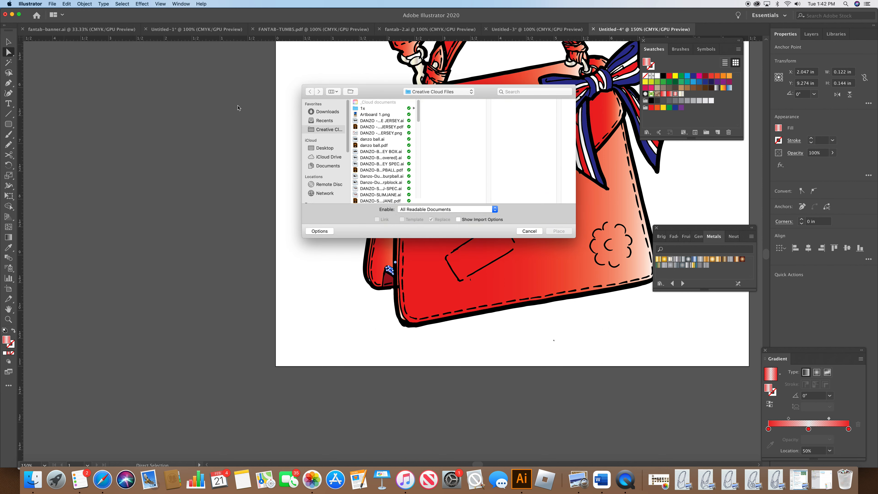
{"action": "left_click", "coordinate": [539, 92]}
{"action": "type", "text": "e7c0"}
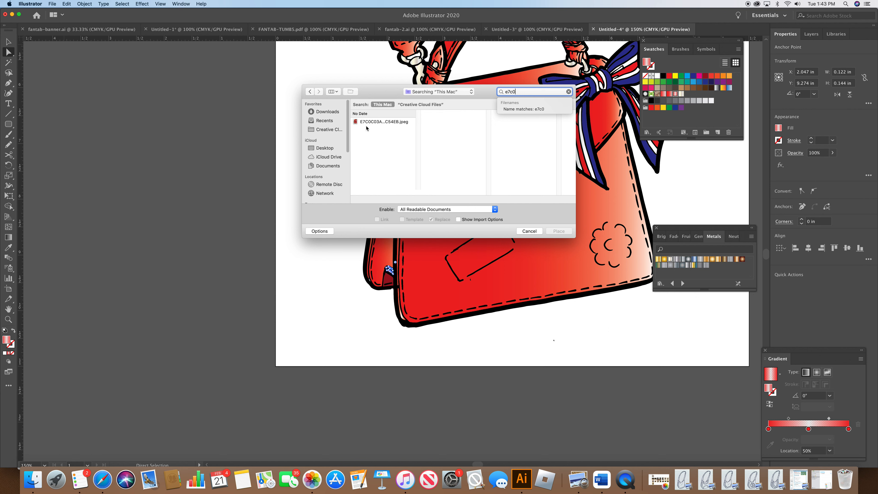
{"action": "left_click", "coordinate": [368, 121]}
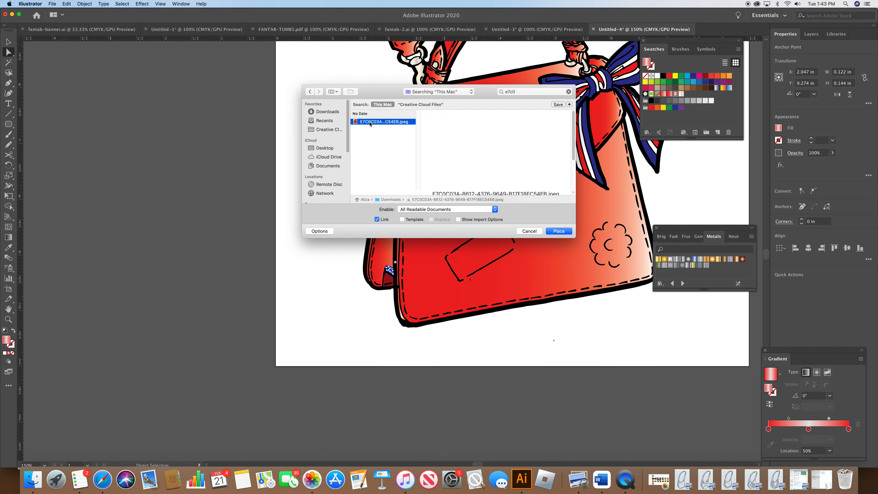
{"action": "left_click", "coordinate": [564, 233]}
Step: Drop the placed photo onto the artboard and scale it uniformly to 20%
{"action": "left_click", "coordinate": [82, 104]}
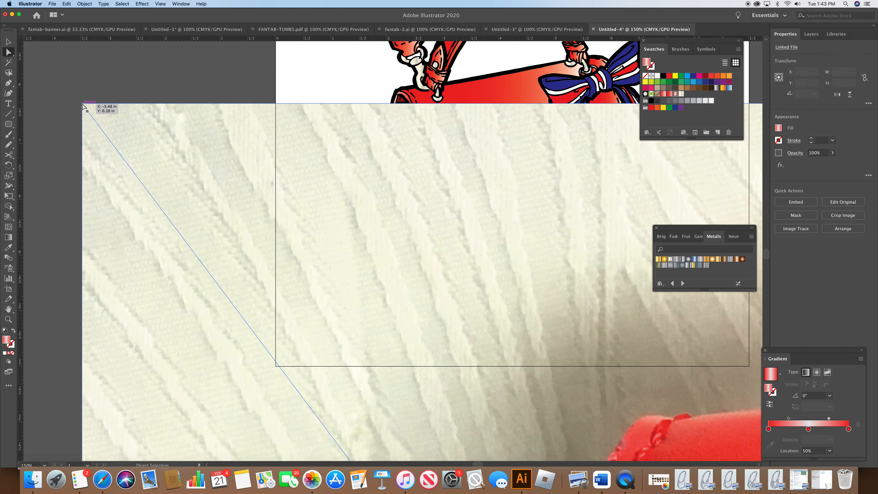
{"action": "left_click_drag", "start_coordinate": [326, 211], "coordinate": [221, 103]}
{"action": "mouse_move", "coordinate": [330, 279]}
{"action": "left_mouse_down"}
{"action": "mouse_move", "coordinate": [249, 188]}
{"action": "mouse_move", "coordinate": [333, 279]}
{"action": "left_mouse_up"}
{"action": "left_click_drag", "start_coordinate": [392, 332], "coordinate": [437, 235]}
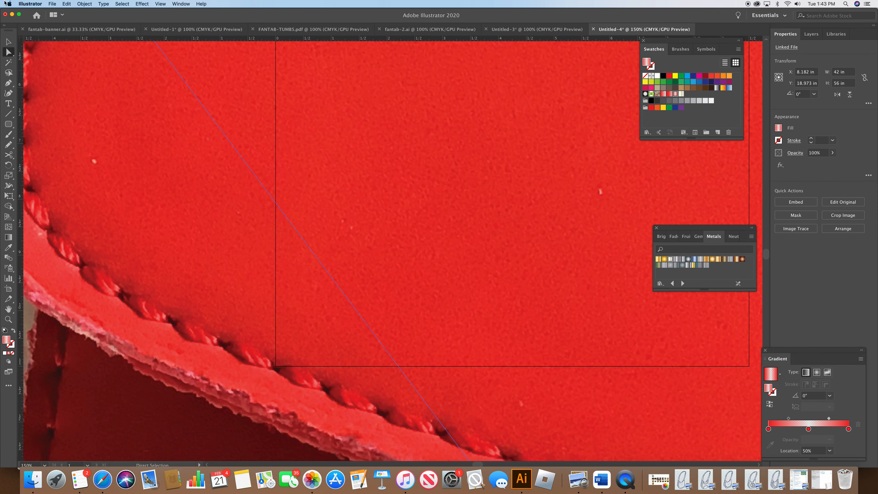
{"action": "left_click", "coordinate": [9, 175]}
{"action": "double_click", "coordinate": [9, 176]}
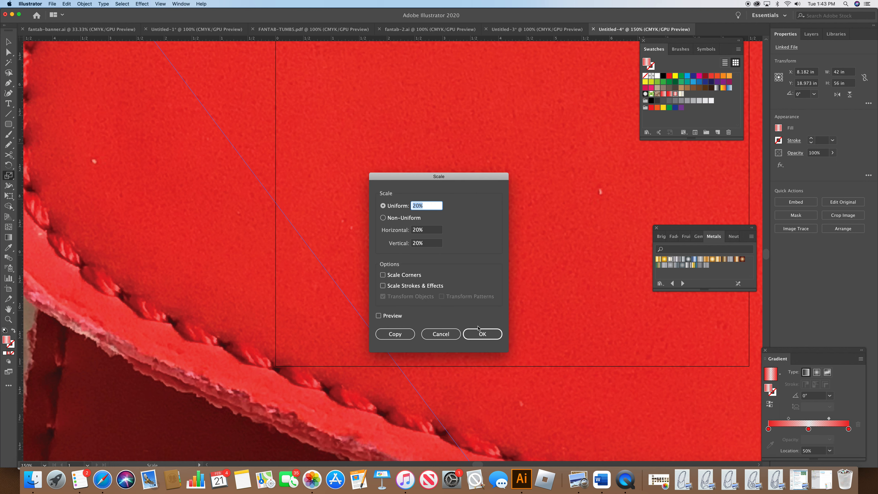
{"action": "left_click", "coordinate": [482, 334]}
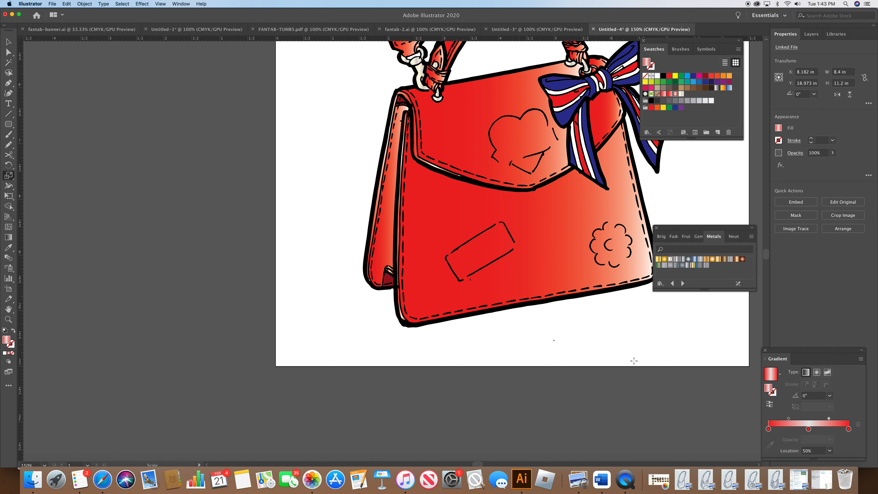
Step: Move the placed bag photo off the artboard onto the pasteboard below it
{"action": "left_click_drag", "start_coordinate": [767, 257], "coordinate": [767, 262]}
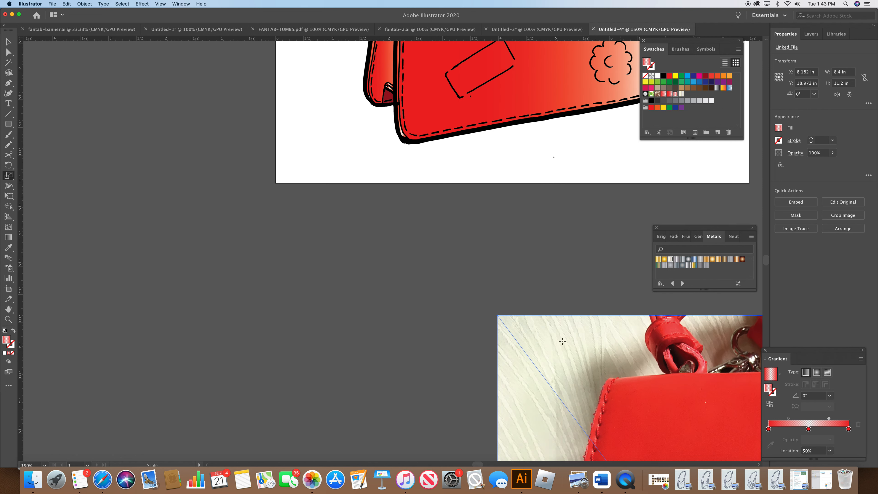
{"action": "left_click", "coordinate": [8, 42]}
{"action": "left_click_drag", "start_coordinate": [550, 329], "coordinate": [207, 87]}
{"action": "left_click_drag", "start_coordinate": [351, 216], "coordinate": [273, 86]}
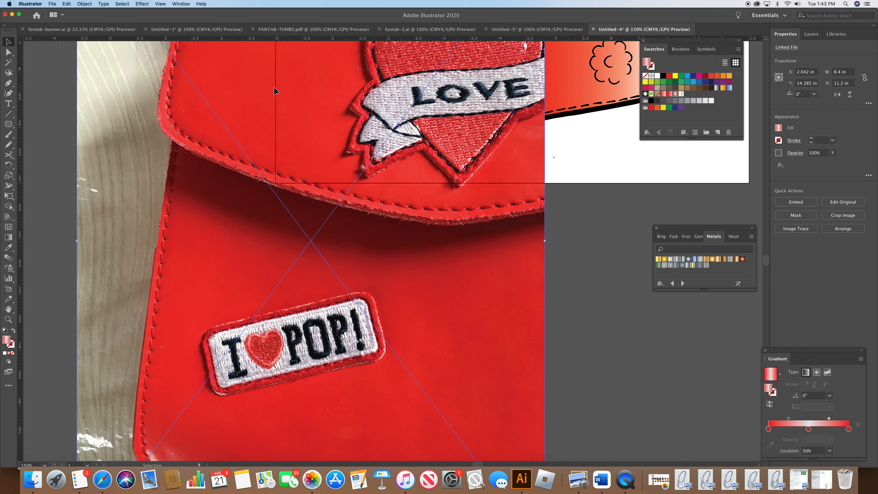
Step: Crop the photo down to the "I ♥ POP!" patch and apply the crop
{"action": "left_click", "coordinate": [85, 4]}
{"action": "left_click", "coordinate": [110, 92]}
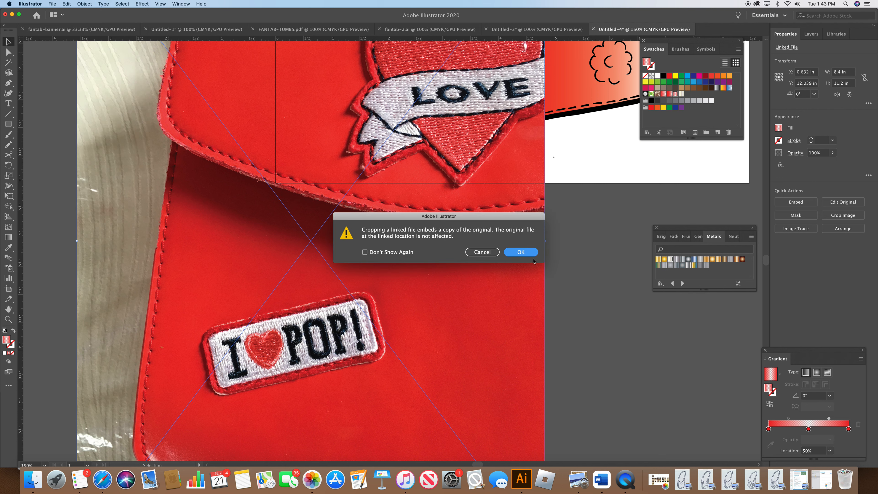
{"action": "left_click", "coordinate": [529, 254]}
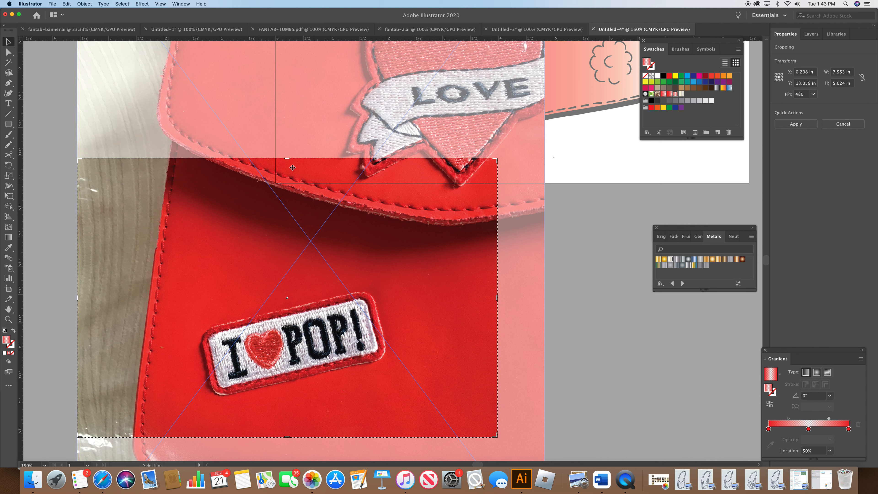
{"action": "left_click_drag", "start_coordinate": [287, 160], "coordinate": [290, 288]}
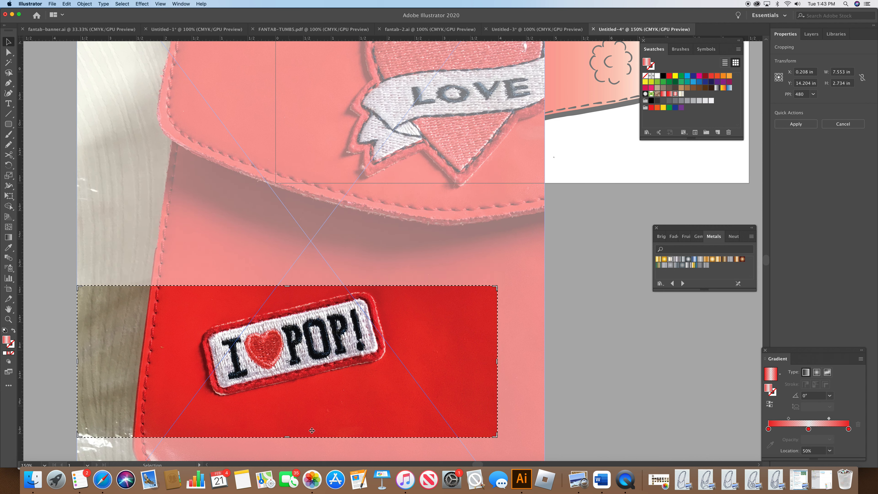
{"action": "left_click_drag", "start_coordinate": [286, 435], "coordinate": [289, 400]}
{"action": "left_click_drag", "start_coordinate": [495, 346], "coordinate": [392, 344]}
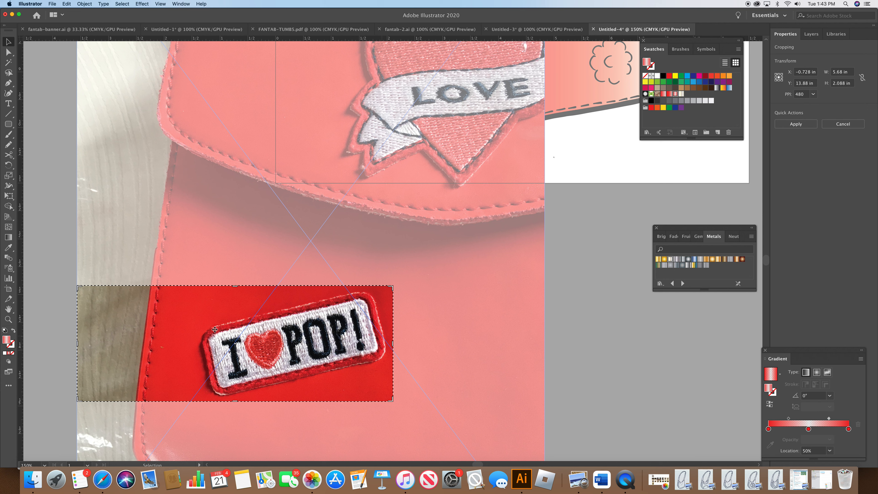
{"action": "left_click_drag", "start_coordinate": [79, 344], "coordinate": [191, 347]}
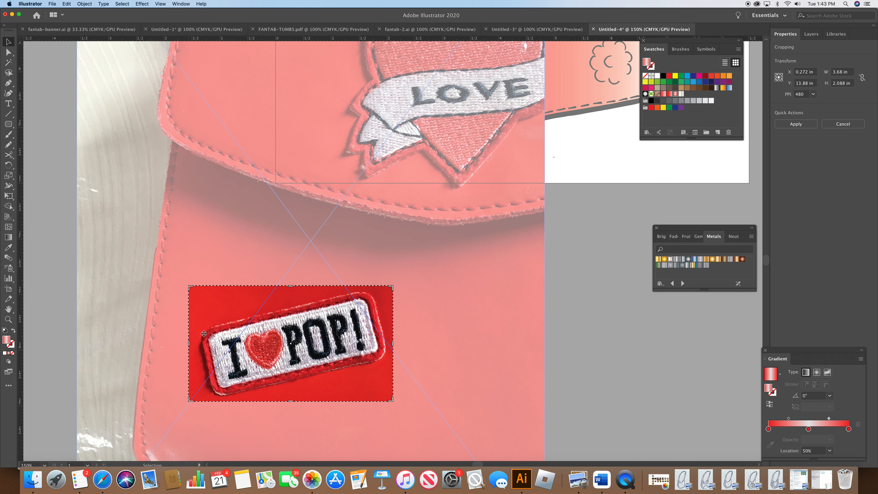
{"action": "key", "text": "Return"}
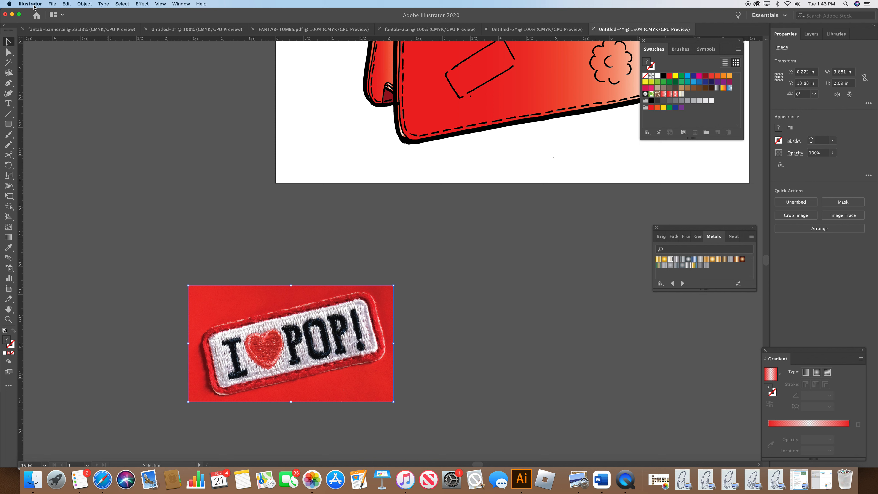
Step: Image-trace the cropped patch photo and expand the result into paths
{"action": "left_click", "coordinate": [84, 4]}
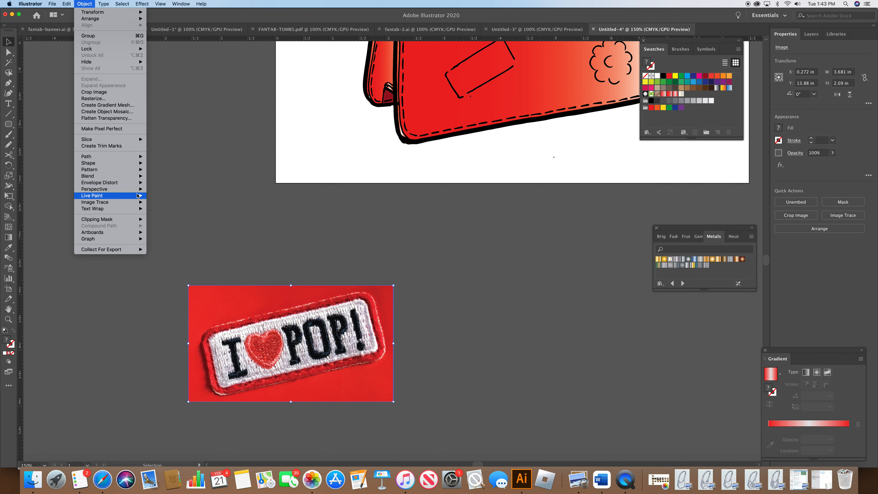
{"action": "mouse_move", "coordinate": [104, 202]}
{"action": "left_click", "coordinate": [166, 210]}
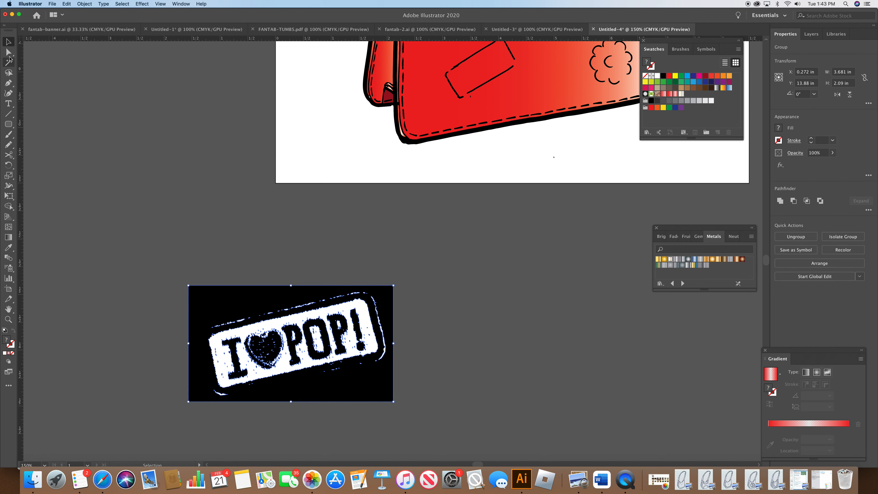
Step: Delete the black background shape from the traced patch
{"action": "key", "text": "a"}
{"action": "left_click", "coordinate": [181, 275]}
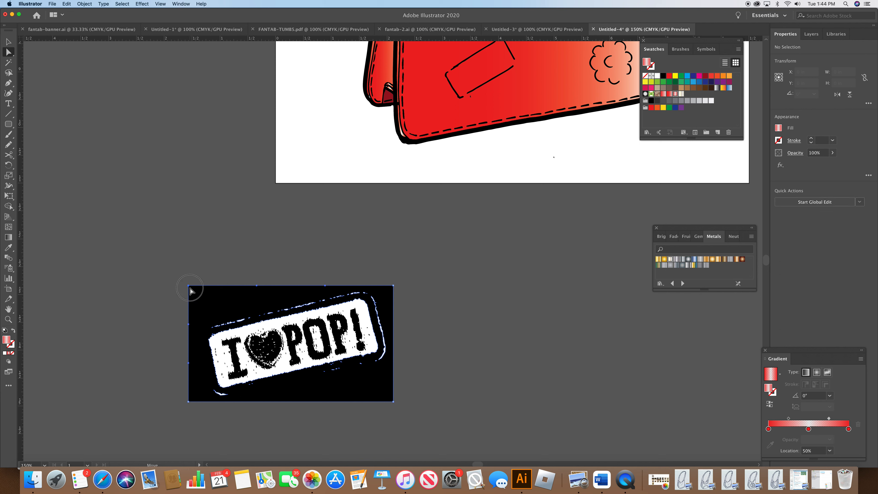
{"action": "left_click", "coordinate": [189, 286]}
{"action": "key", "text": "Delete"}
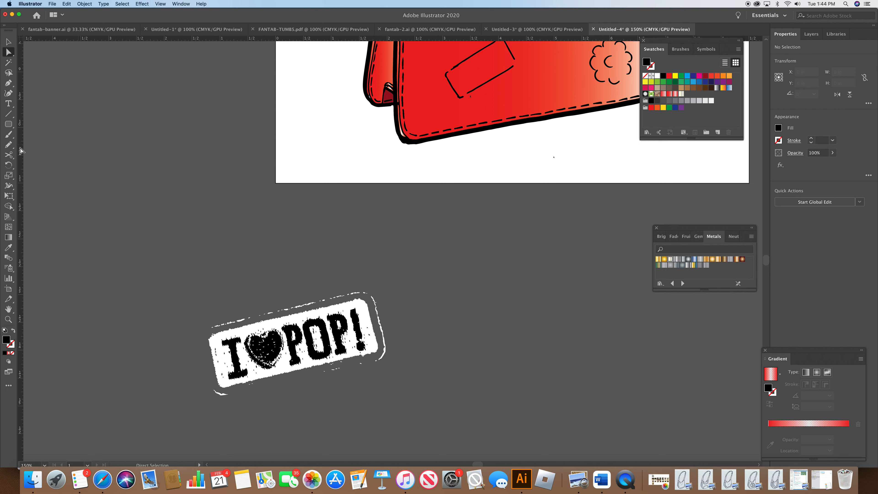
Step: Rotate the traced patch so it sits horizontally
{"action": "key", "text": "v"}
{"action": "left_click", "coordinate": [269, 334]}
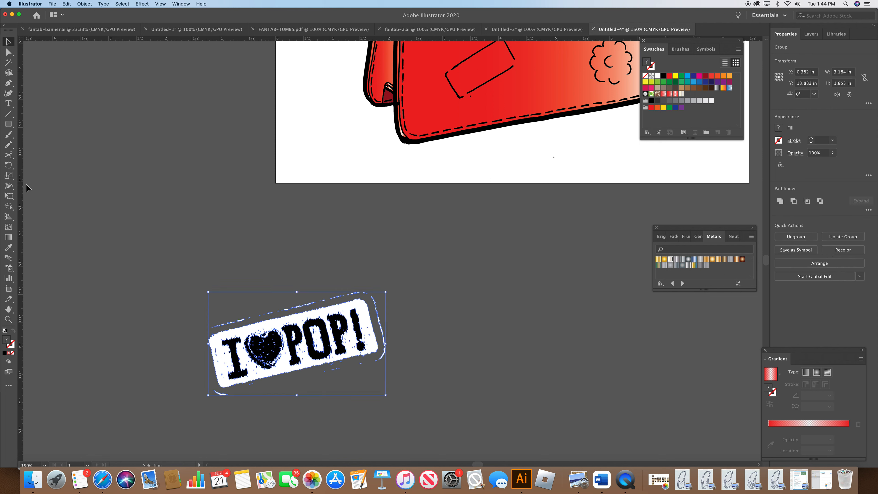
{"action": "left_click", "coordinate": [9, 166]}
{"action": "left_click_drag", "start_coordinate": [200, 346], "coordinate": [211, 338]}
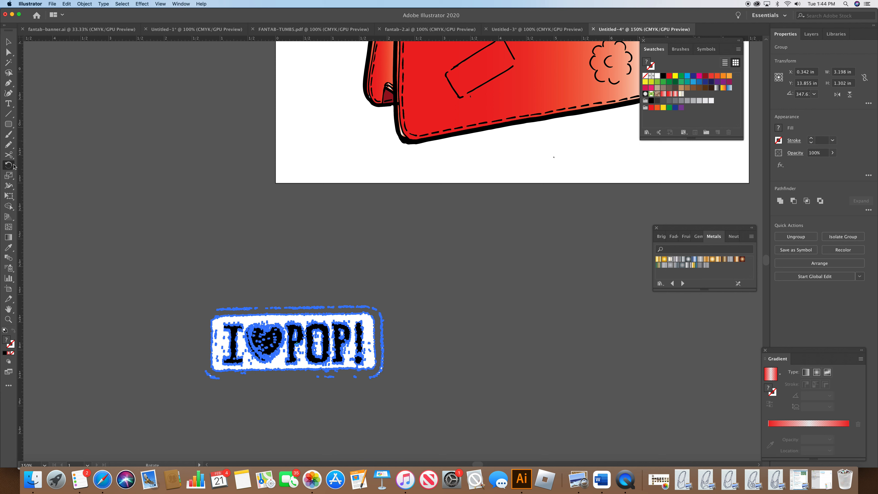
Step: Draw a rounded rectangle about 3.15 × 1.23 in over the patch and increase its corner radius
{"action": "left_click", "coordinate": [8, 126]}
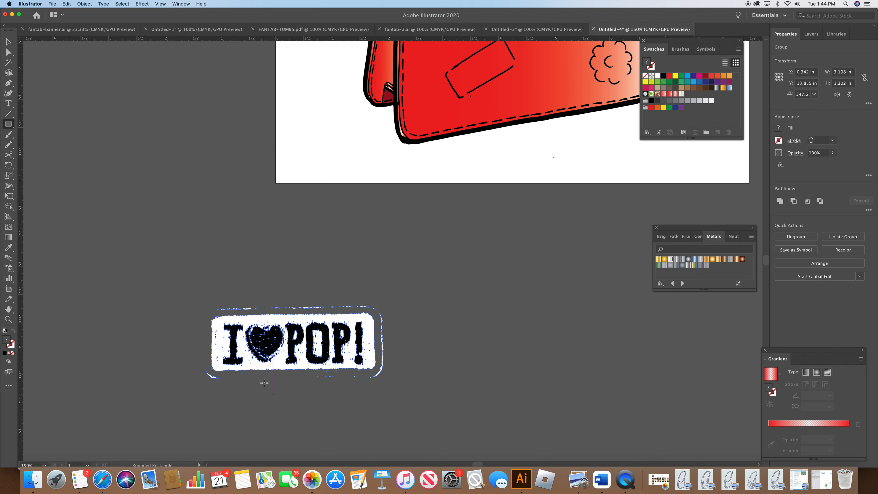
{"action": "left_click_drag", "start_coordinate": [206, 310], "coordinate": [382, 380]}
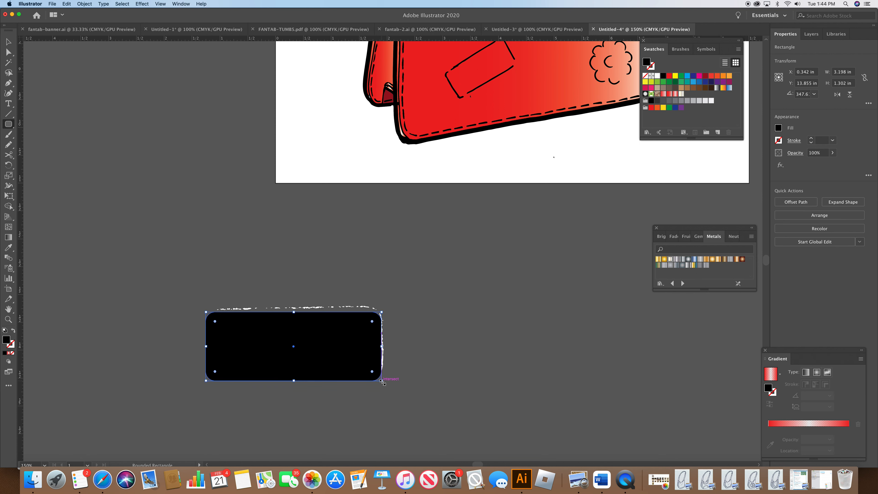
{"action": "key", "text": "Up"}
{"action": "key", "text": "Up"}
{"action": "key", "text": "Up"}
{"action": "key", "text": "Up"}
{"action": "key", "text": "Up"}
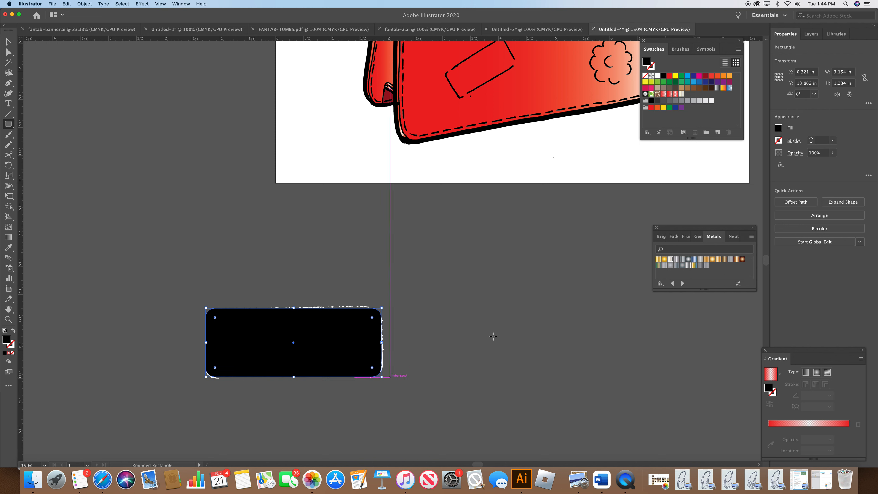
Step: Fill the rounded rectangle with red and send it to the back
{"action": "left_click", "coordinate": [669, 75]}
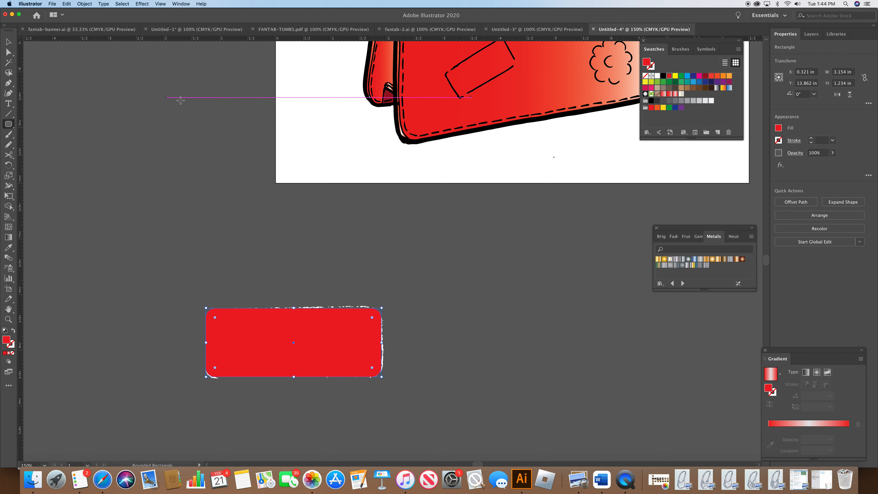
{"action": "left_click", "coordinate": [84, 3]}
{"action": "mouse_move", "coordinate": [90, 21]}
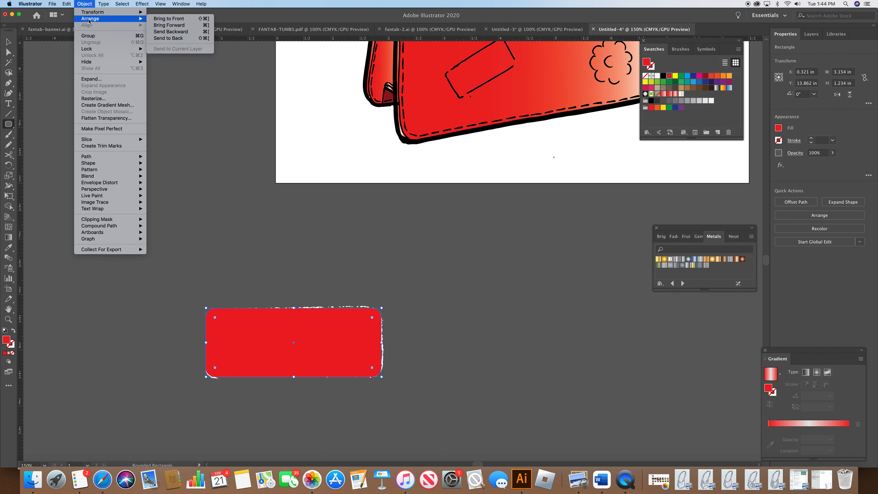
{"action": "left_click", "coordinate": [183, 39]}
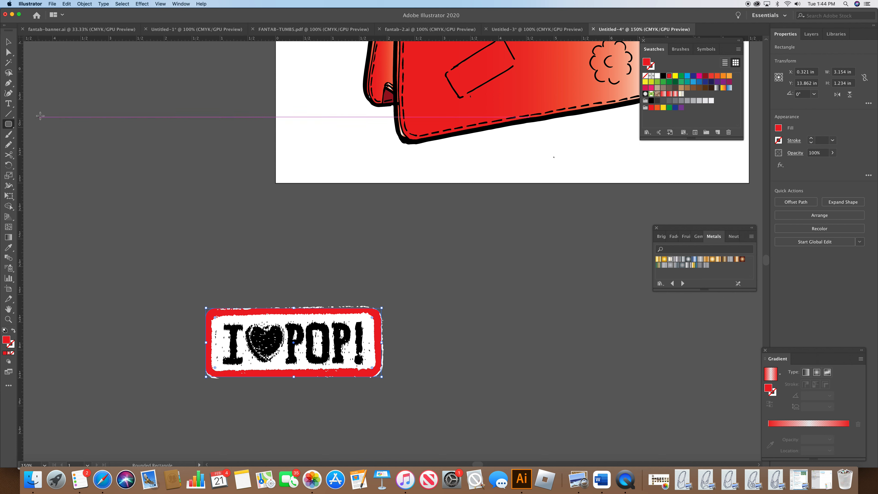
Step: Zoom to 800% and fill the traced heart shape with red, then return to 150%
{"action": "left_click", "coordinate": [45, 465]}
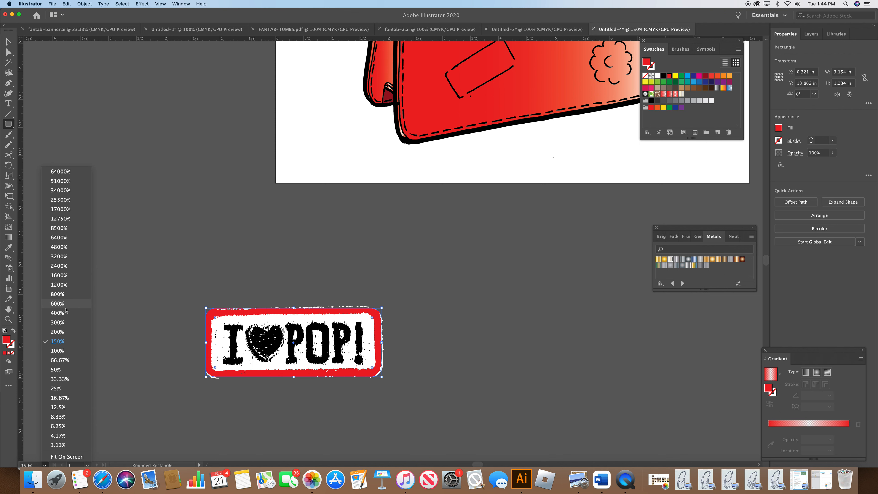
{"action": "left_click", "coordinate": [57, 294]}
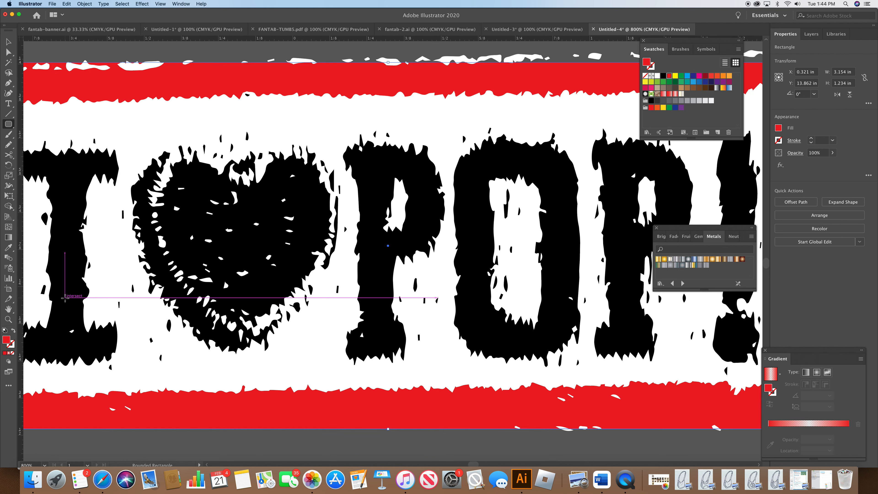
{"action": "key", "text": "v"}
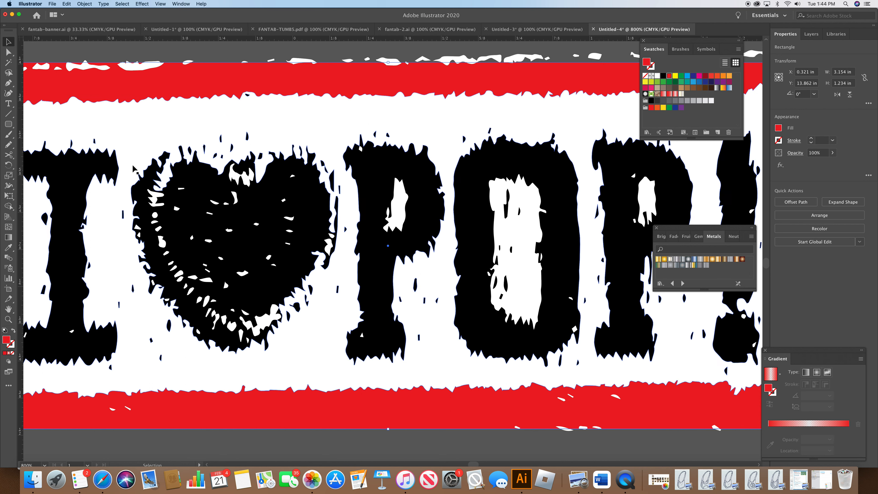
{"action": "left_click", "coordinate": [227, 248]}
{"action": "key", "text": "a"}
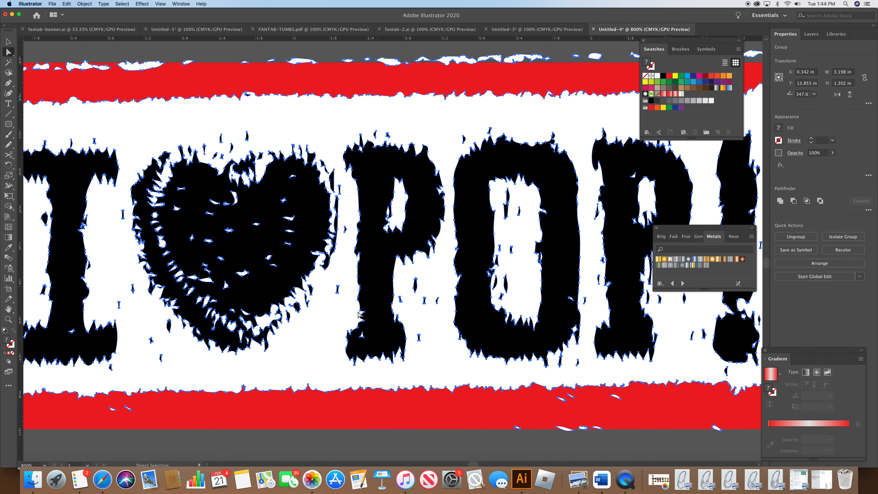
{"action": "left_click", "coordinate": [305, 112]}
{"action": "left_click", "coordinate": [277, 221]}
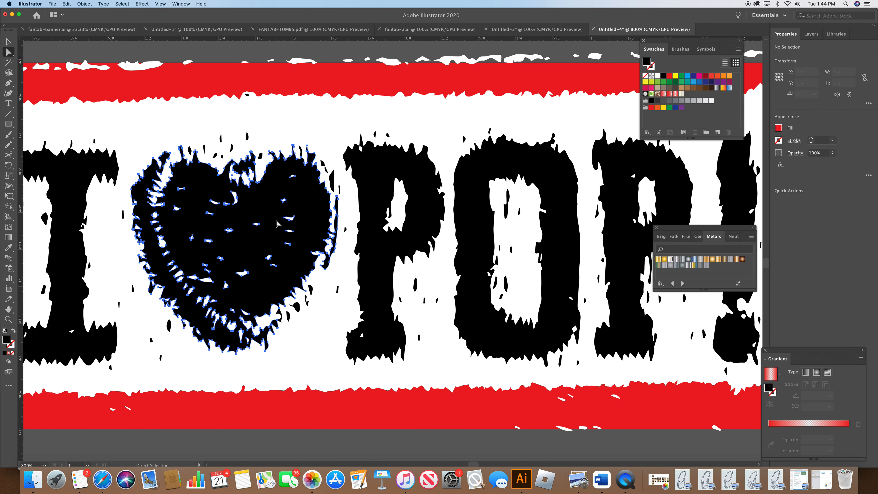
{"action": "left_click", "coordinate": [669, 75]}
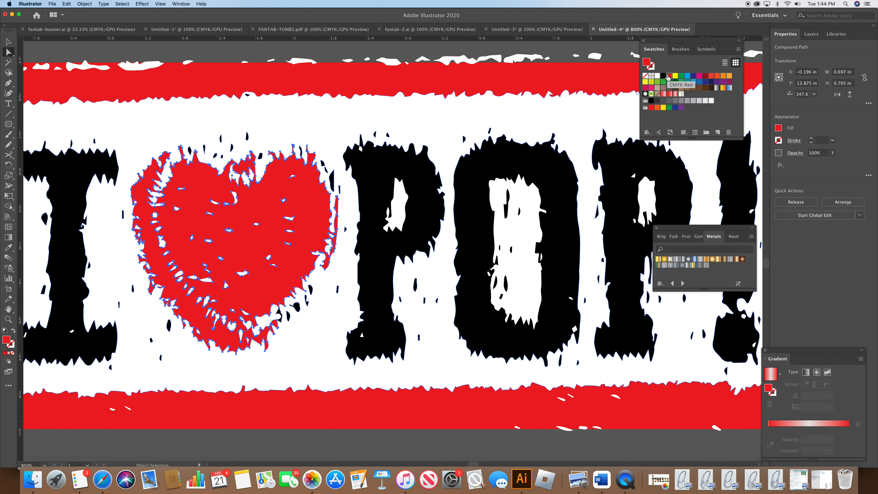
{"action": "left_click", "coordinate": [45, 465]}
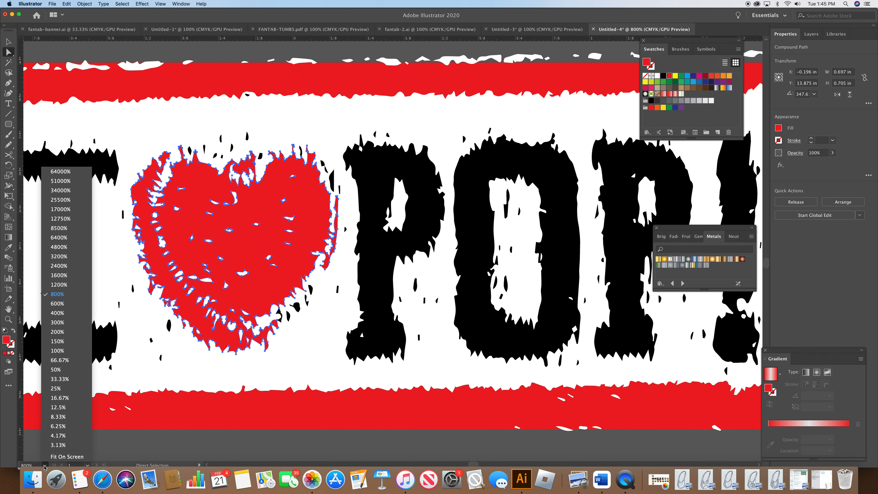
{"action": "left_click", "coordinate": [71, 341]}
{"action": "left_click", "coordinate": [322, 204]}
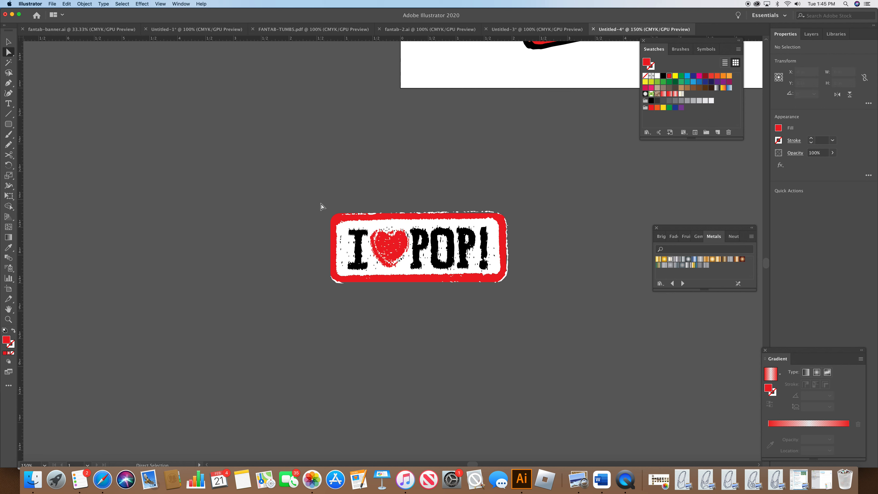
Step: Give the white patch shape a 0.75 pt stroke
{"action": "left_click_drag", "start_coordinate": [367, 237], "coordinate": [530, 304]}
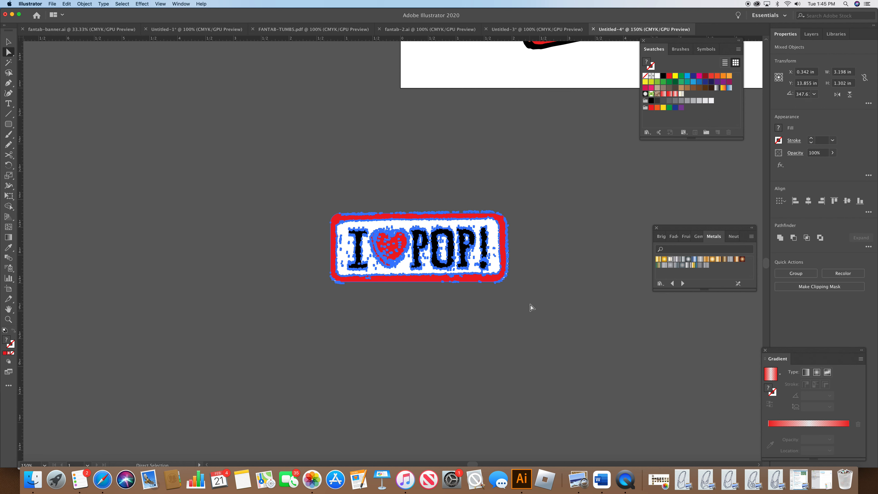
{"action": "left_click", "coordinate": [533, 317]}
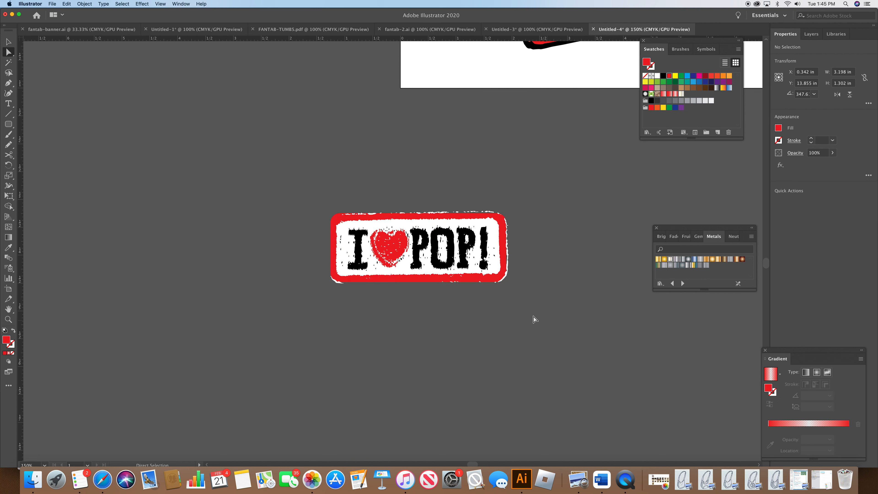
{"action": "left_click", "coordinate": [495, 282]}
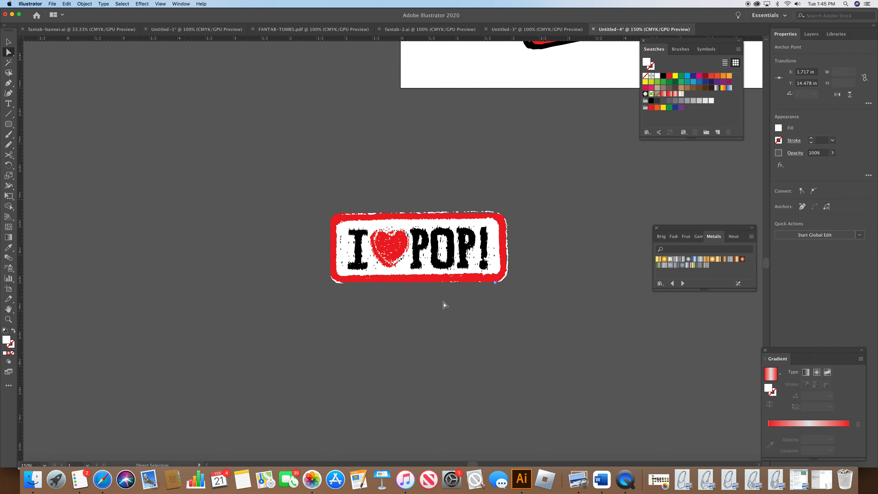
{"action": "left_click", "coordinate": [791, 141]}
{"action": "left_click", "coordinate": [768, 152]}
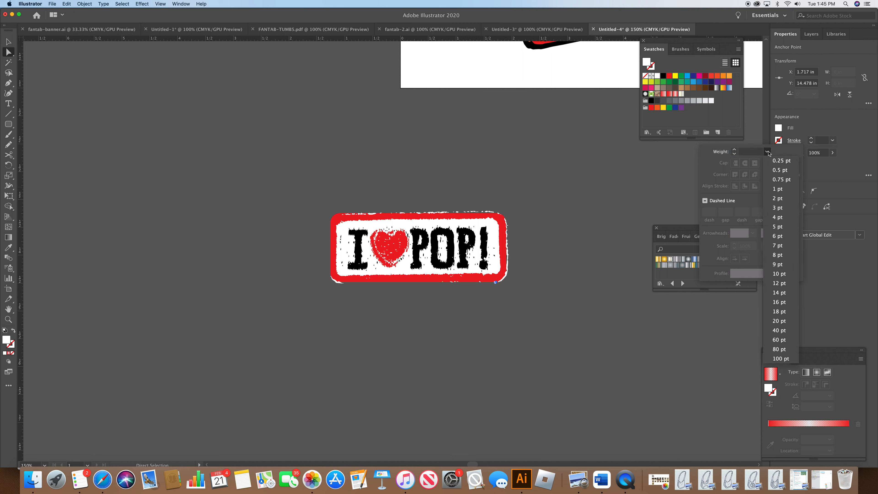
{"action": "left_click", "coordinate": [780, 180]}
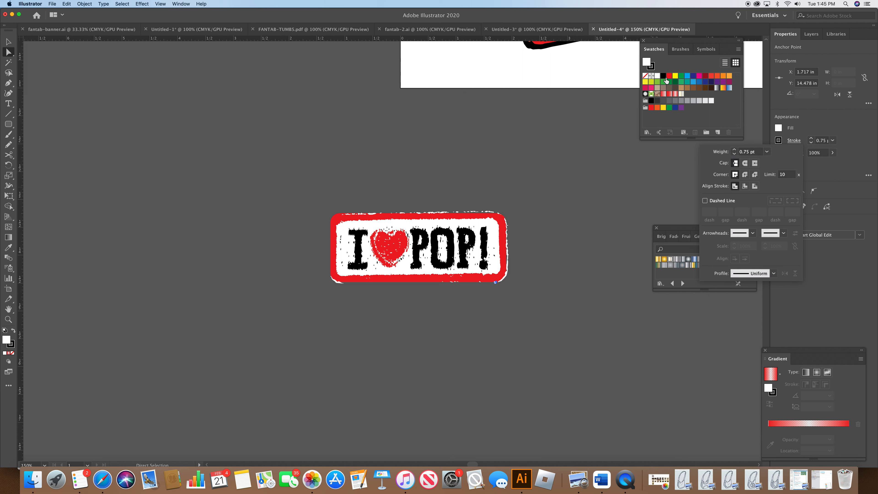
{"action": "left_click", "coordinate": [505, 262]}
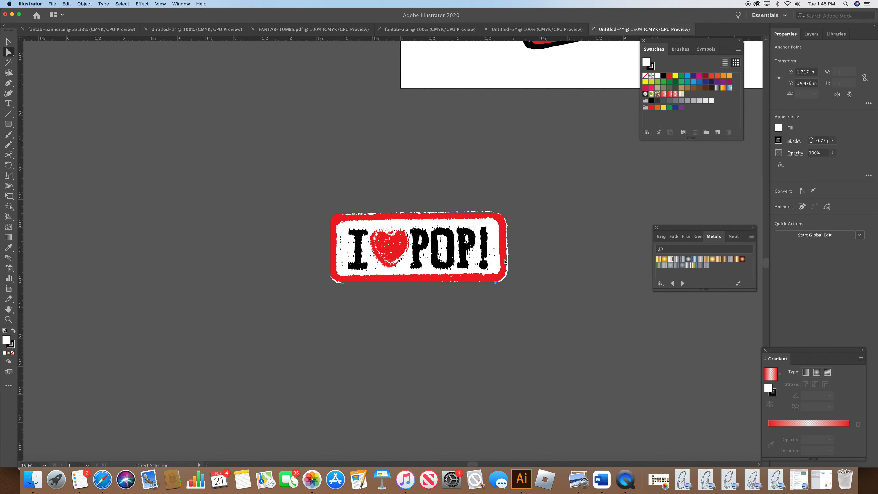
{"action": "left_click", "coordinate": [501, 276]}
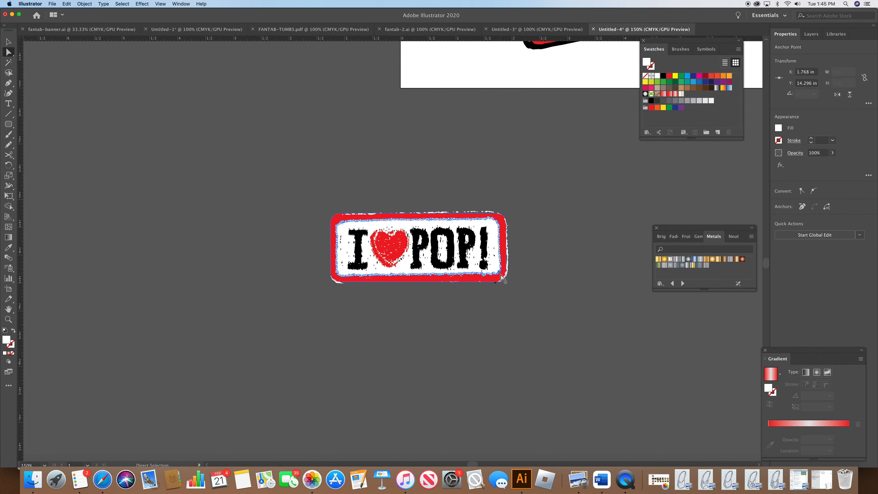
Step: Give the red rounded rectangle behind the patch a black 2 pt stroke
{"action": "left_click", "coordinate": [505, 273]}
{"action": "left_click", "coordinate": [503, 244]}
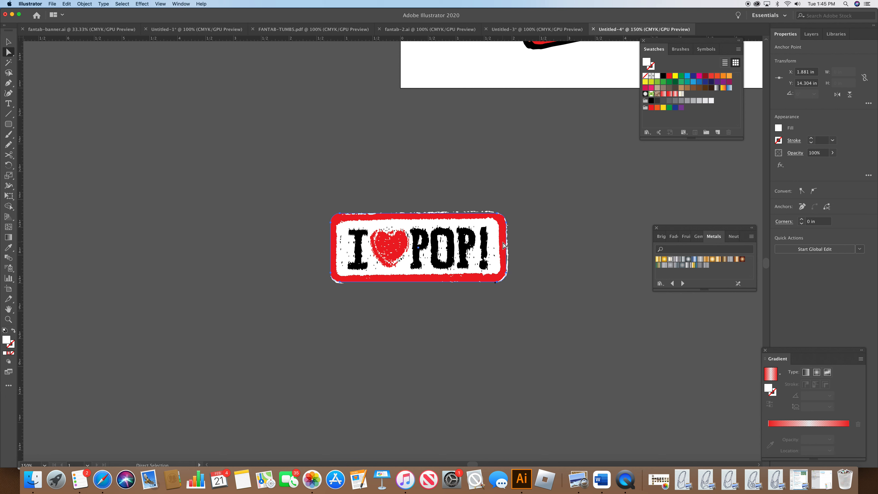
{"action": "left_click", "coordinate": [654, 69]}
{"action": "left_click", "coordinate": [663, 76]}
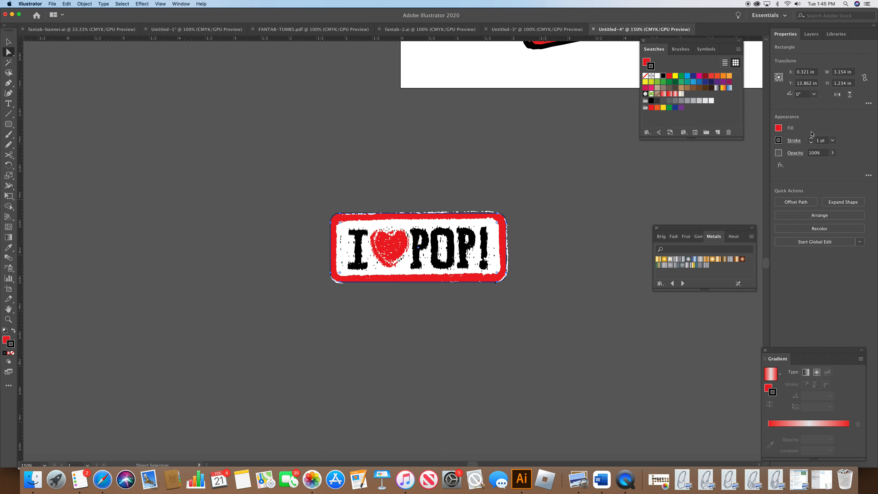
{"action": "left_click", "coordinate": [811, 139]}
{"action": "left_click", "coordinate": [613, 206]}
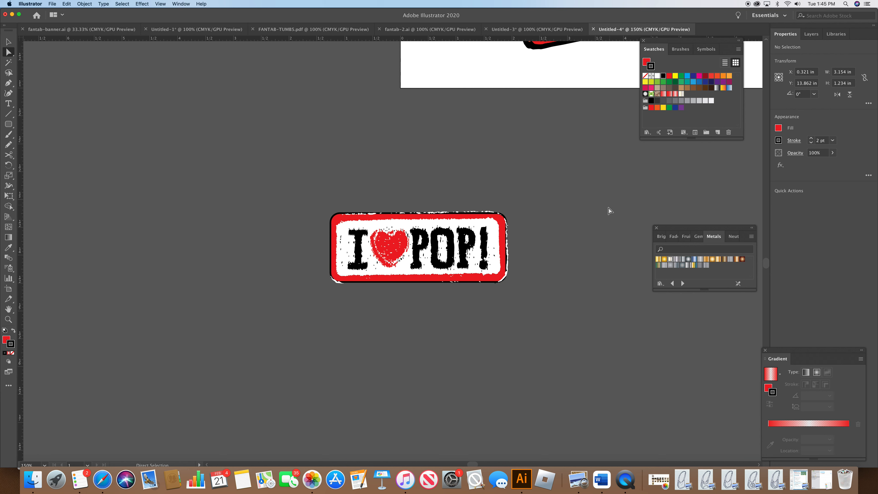
Step: Select all the patch pieces and group them
{"action": "left_click_drag", "start_coordinate": [322, 196], "coordinate": [518, 316]}
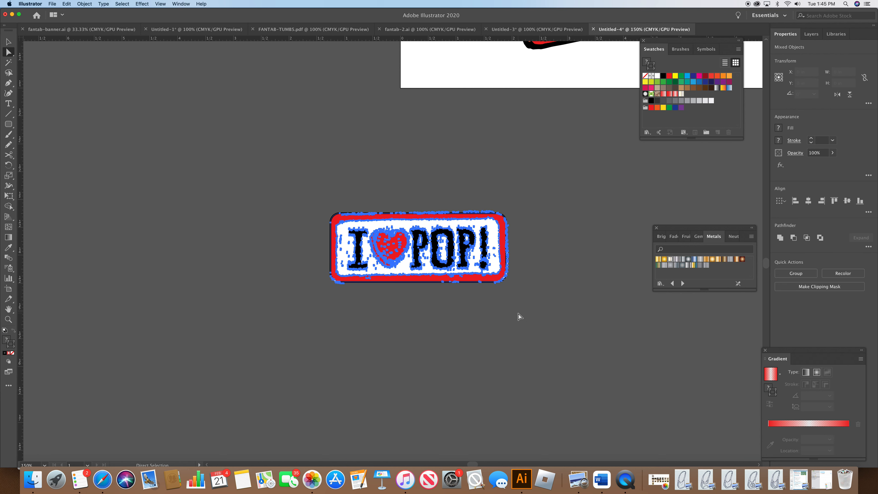
{"action": "left_click", "coordinate": [87, 4]}
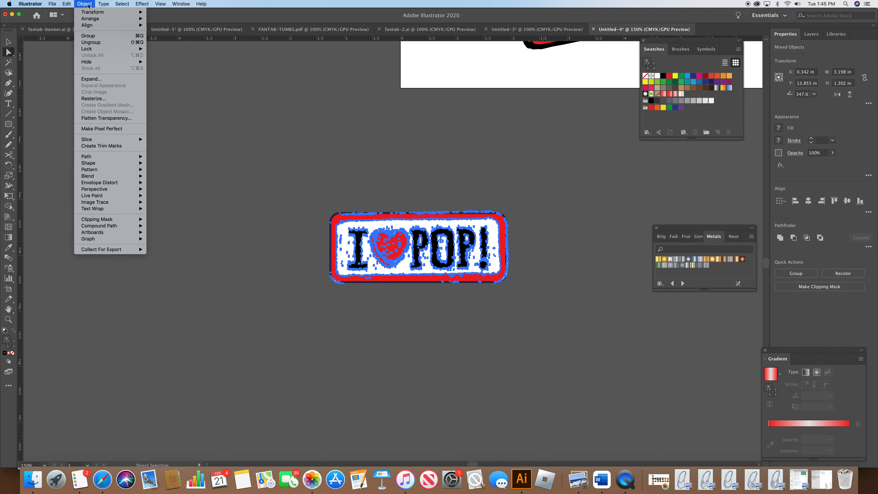
{"action": "left_click", "coordinate": [89, 35]}
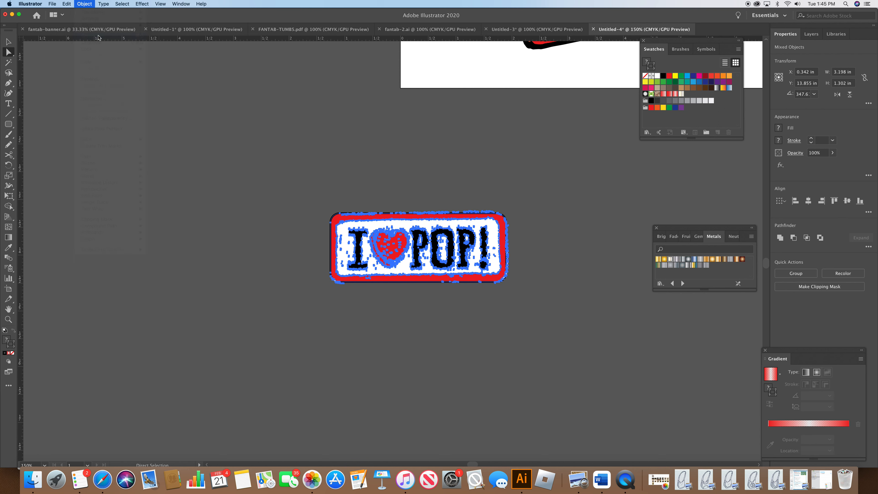
{"action": "left_click", "coordinate": [379, 182]}
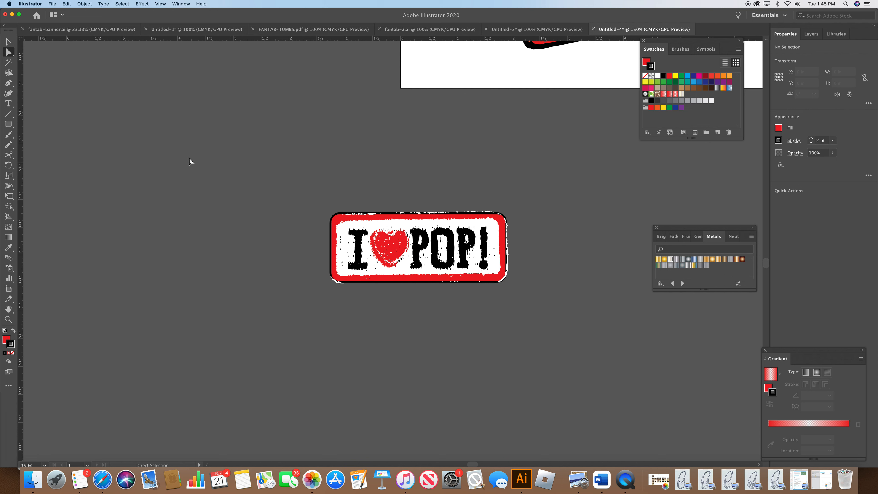
Step: Move the grouped patch onto the front panel of the bag drawing
{"action": "left_click_drag", "start_coordinate": [766, 266], "coordinate": [766, 263]}
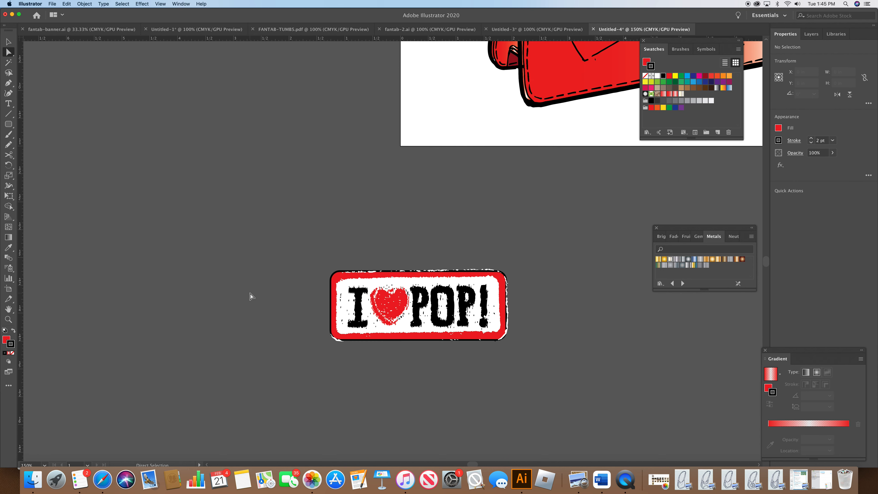
{"action": "key", "text": "v"}
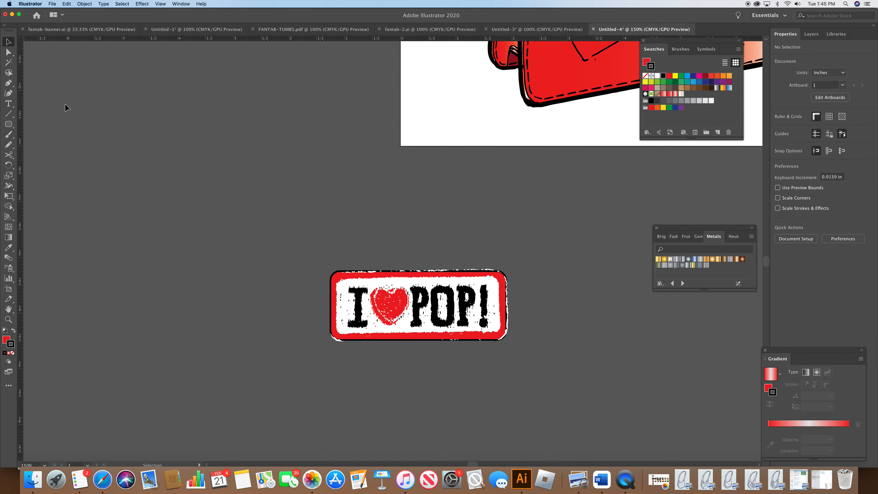
{"action": "left_click", "coordinate": [356, 323]}
{"action": "left_click_drag", "start_coordinate": [374, 300], "coordinate": [410, 135]}
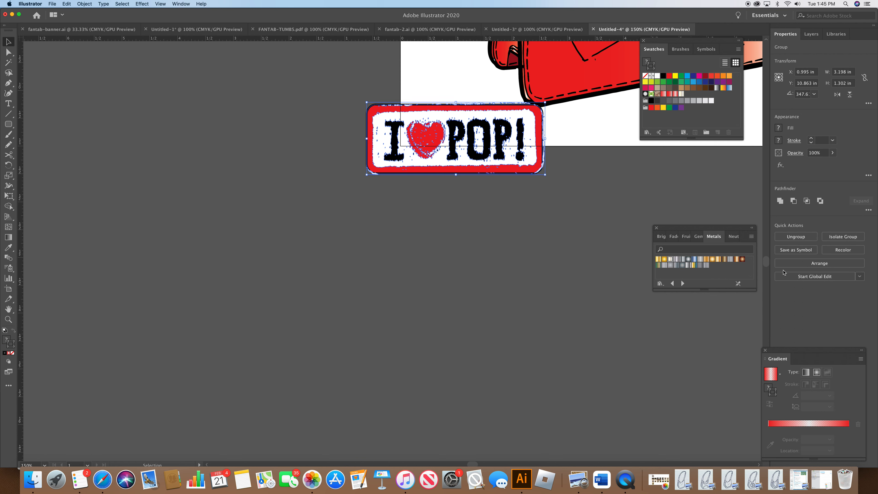
{"action": "left_click_drag", "start_coordinate": [767, 263], "coordinate": [767, 257]}
{"action": "left_click_drag", "start_coordinate": [452, 354], "coordinate": [577, 250]}
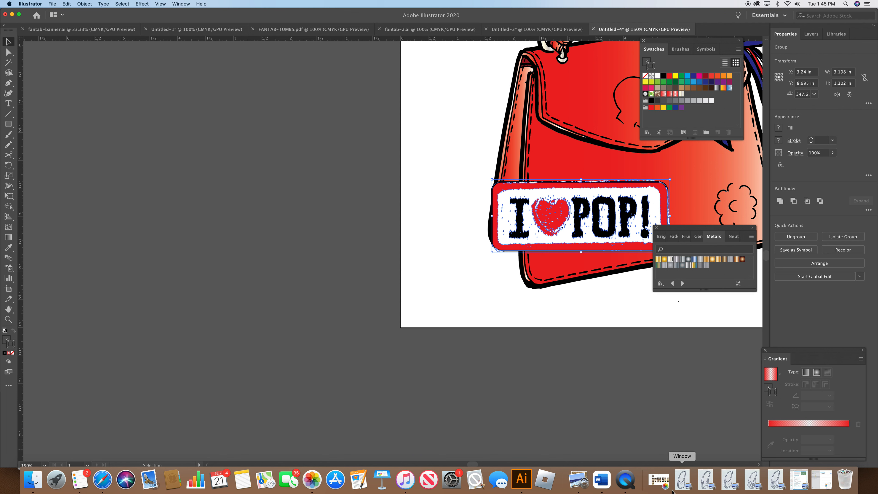
{"action": "scroll", "coordinate": [472, 464], "scroll_direction": "left", "scroll_amount": 5}
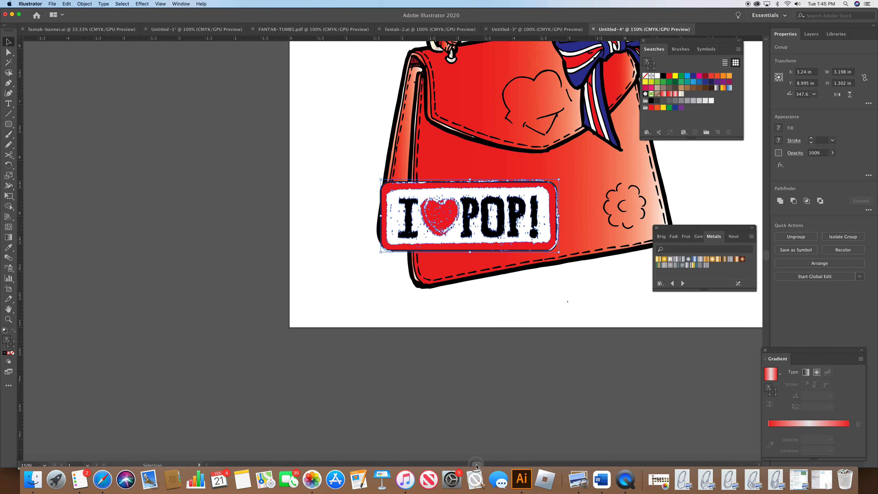
{"action": "left_click_drag", "start_coordinate": [495, 236], "coordinate": [536, 233]}
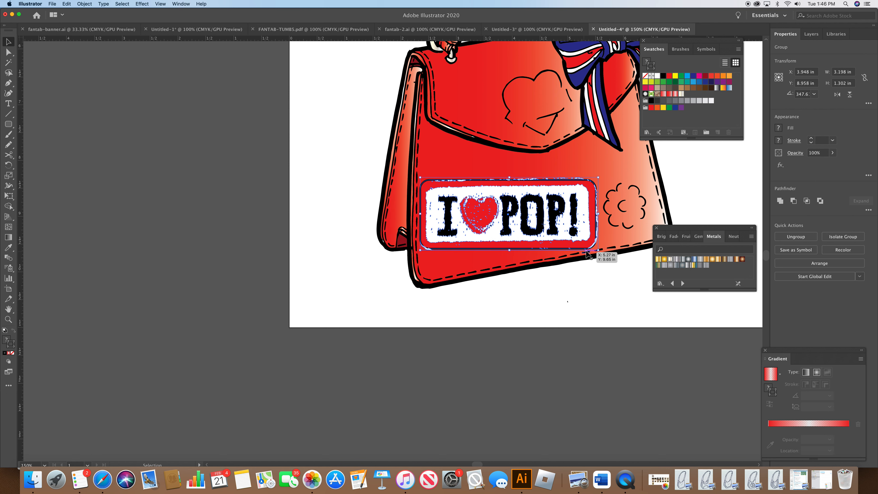
Step: Scale the patch down to about 1.33 × 0.54 in
{"action": "left_click_drag", "start_coordinate": [599, 249], "coordinate": [518, 216]}
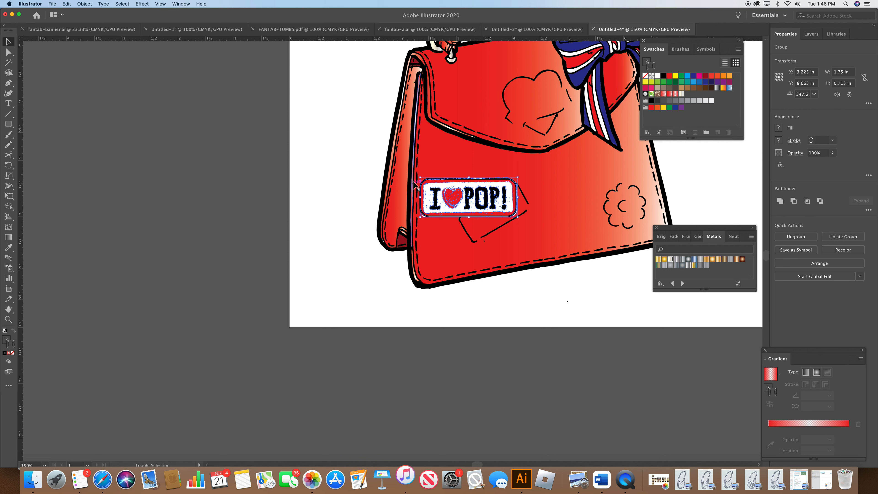
{"action": "left_click_drag", "start_coordinate": [421, 177], "coordinate": [444, 188]}
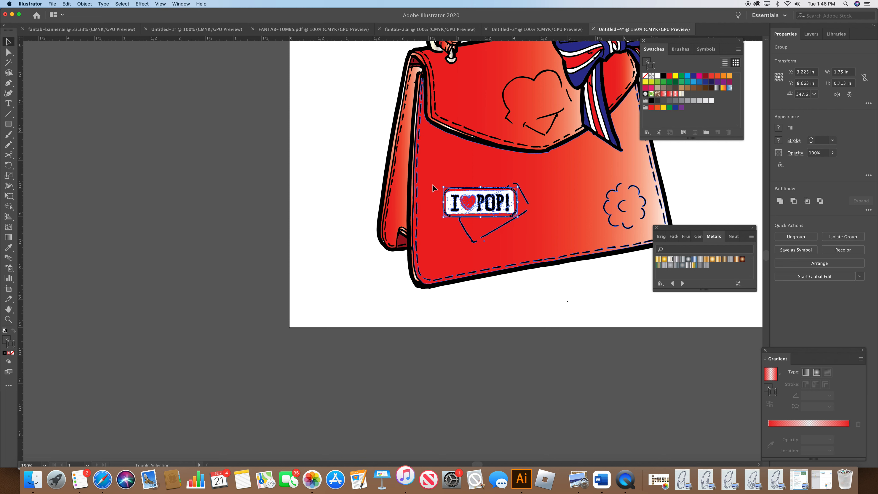
{"action": "left_click", "coordinate": [488, 216]}
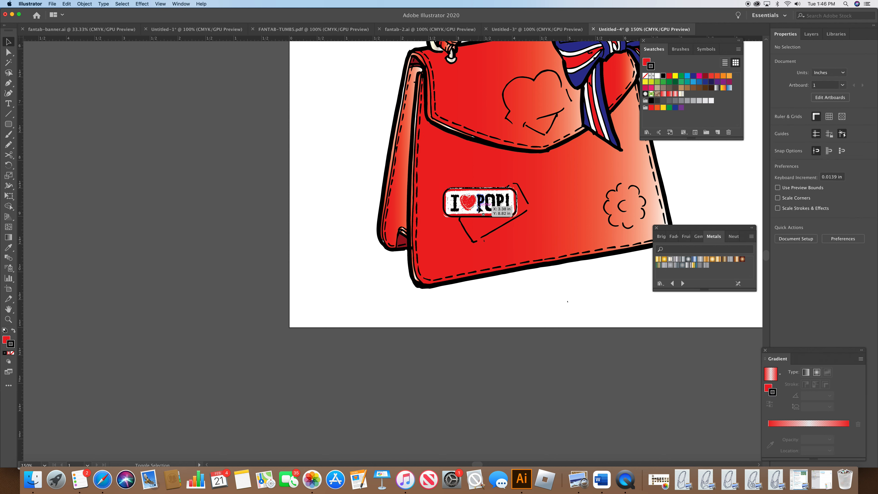
{"action": "left_click", "coordinate": [479, 212]}
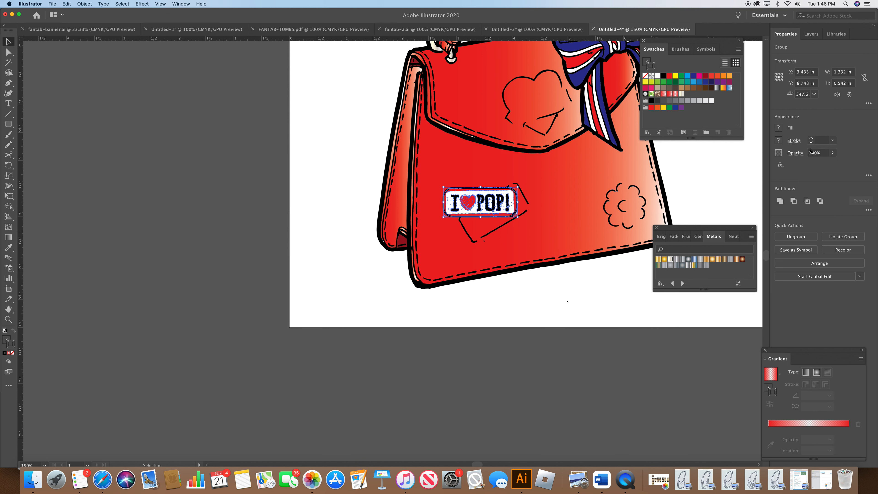
{"action": "left_click", "coordinate": [798, 144]}
{"action": "left_click", "coordinate": [767, 151]}
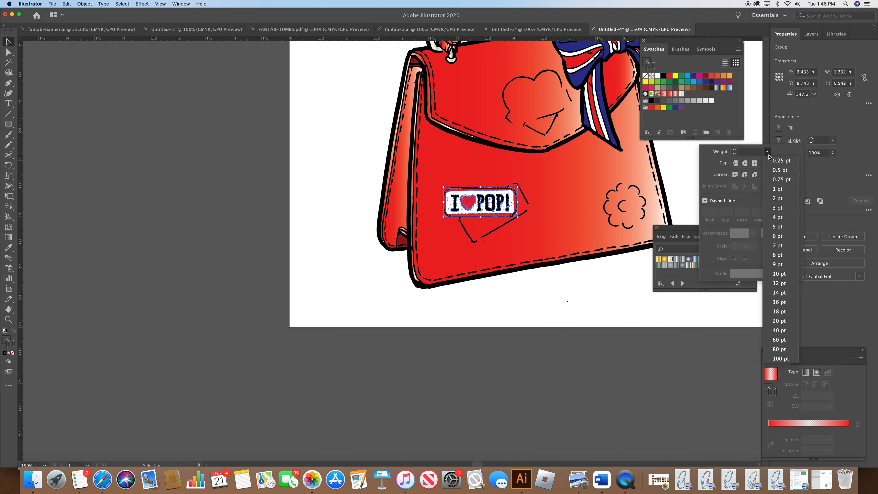
{"action": "key", "text": "Escape"}
{"action": "key", "text": "Escape"}
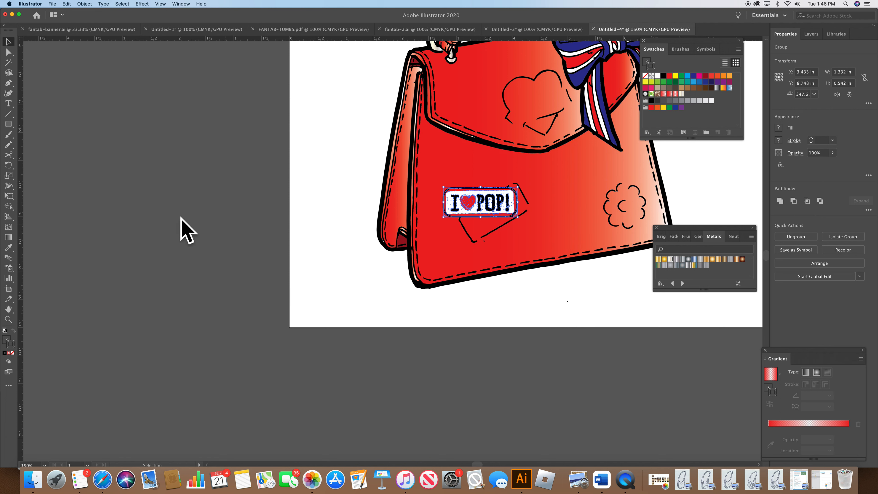
Step: Rotate the patch so it tilts upward to the right and reposition it on the bag
{"action": "left_click", "coordinate": [11, 167]}
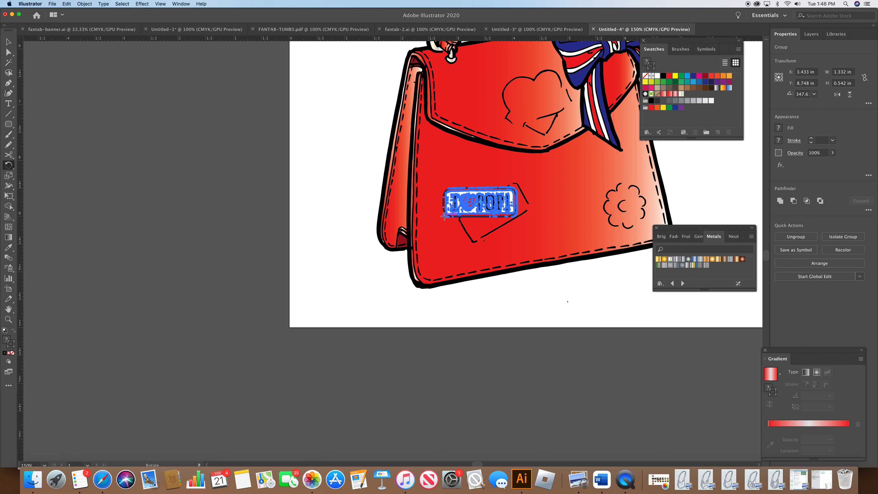
{"action": "left_click_drag", "start_coordinate": [444, 216], "coordinate": [461, 229]}
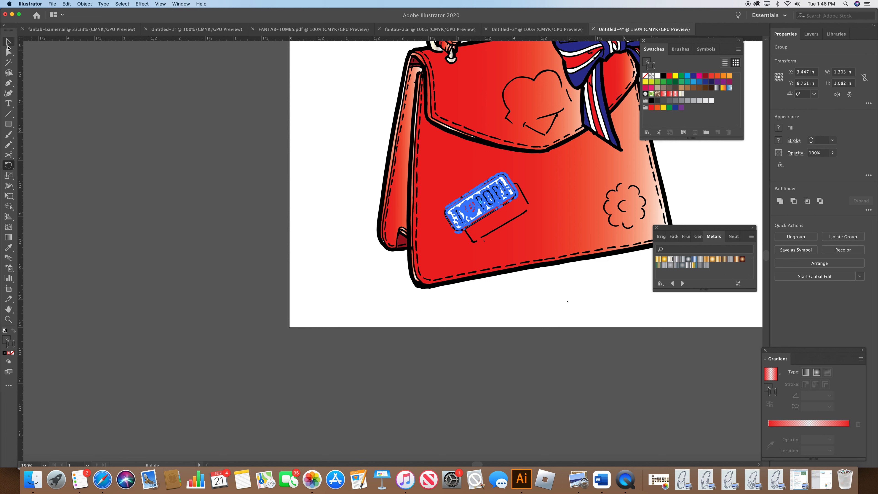
{"action": "left_click", "coordinate": [8, 45]}
{"action": "left_click_drag", "start_coordinate": [482, 208], "coordinate": [499, 219]}
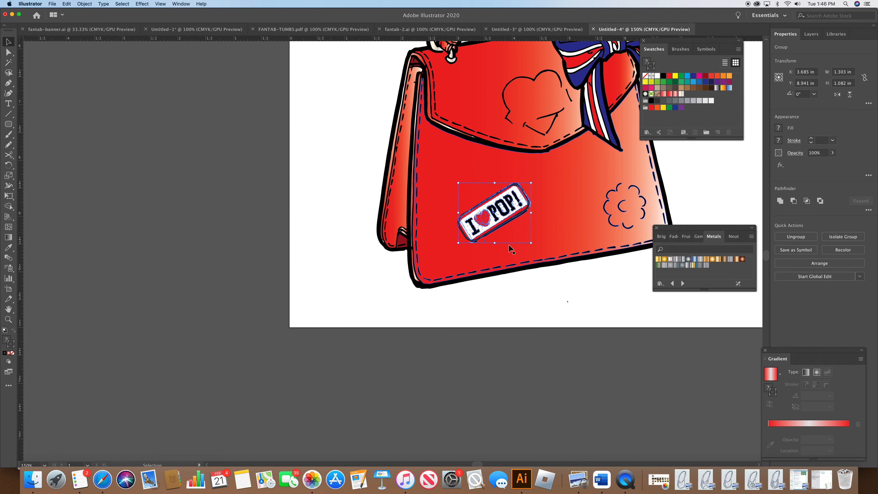
{"action": "left_click", "coordinate": [524, 315]}
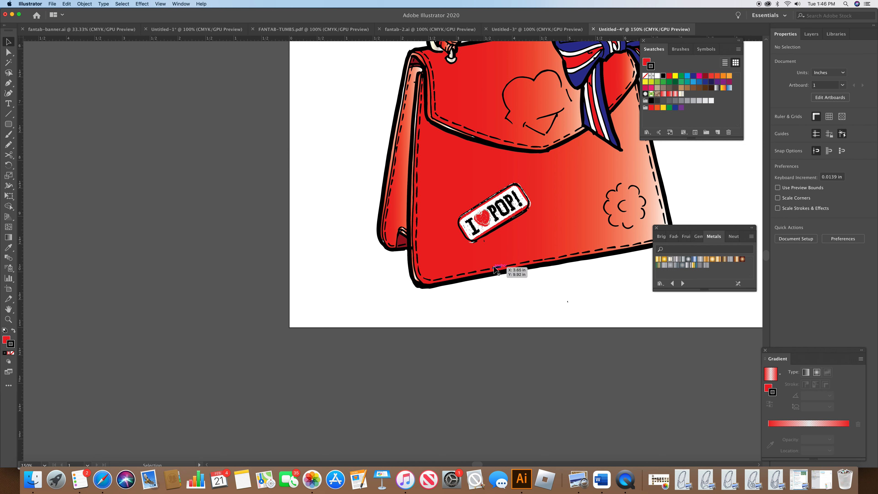
Step: Move the patch aside and delete the leftover traced patch outline lines on the bag underneath
{"action": "left_click", "coordinate": [481, 227]}
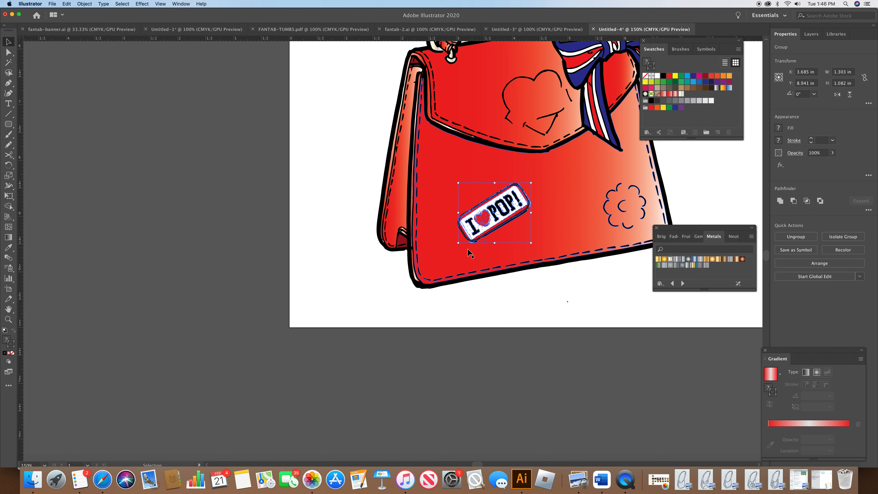
{"action": "left_click", "coordinate": [633, 287]}
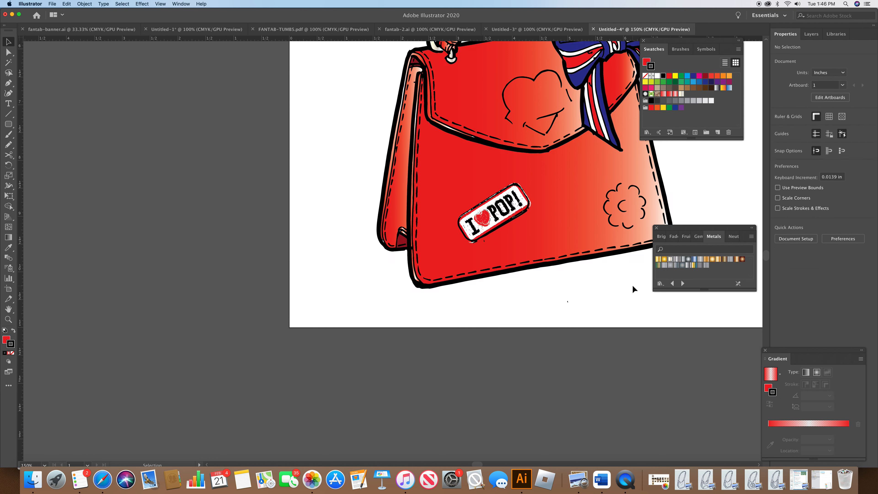
{"action": "left_click_drag", "start_coordinate": [505, 210], "coordinate": [488, 187]}
{"action": "left_click", "coordinate": [541, 218]}
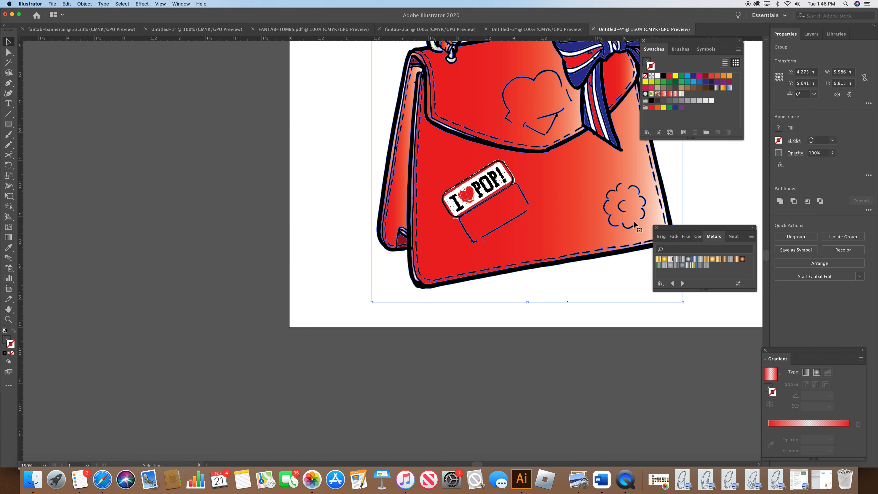
{"action": "left_click", "coordinate": [8, 52]}
{"action": "left_click", "coordinate": [513, 303]}
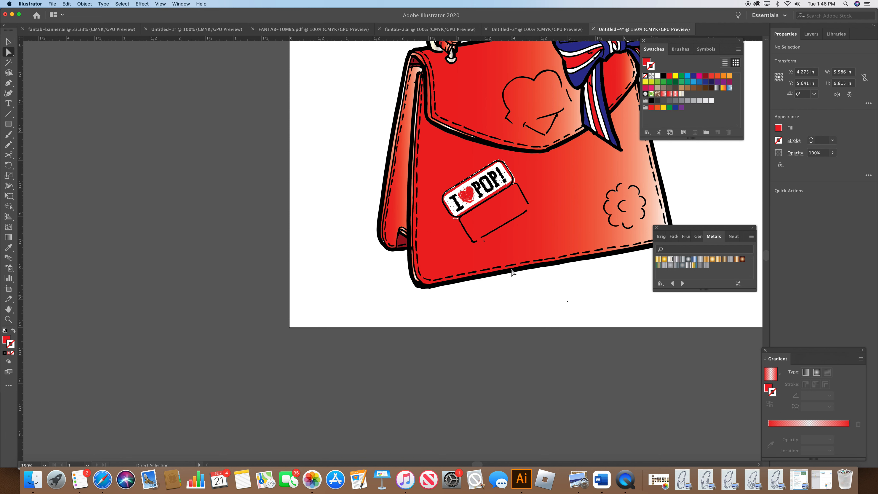
{"action": "left_click", "coordinate": [501, 227]}
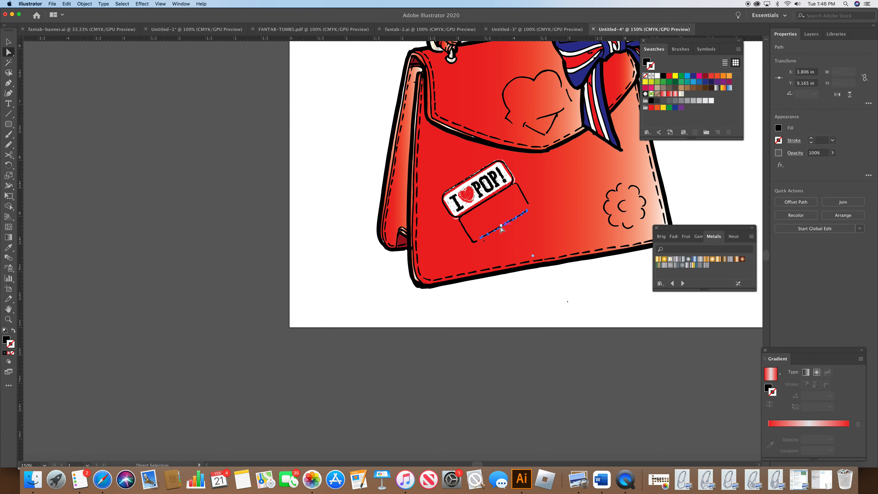
{"action": "key", "text": "Delete"}
{"action": "key", "text": "Delete"}
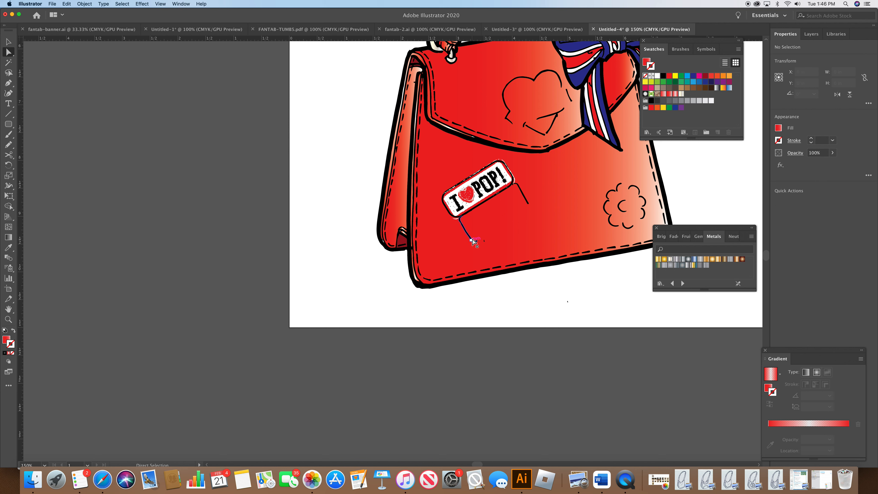
{"action": "left_click", "coordinate": [473, 239]}
{"action": "key", "text": "Delete"}
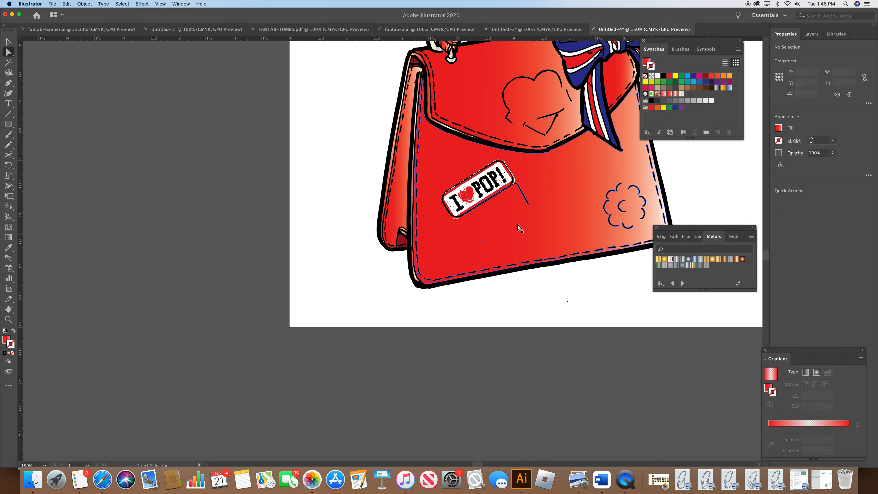
{"action": "left_click", "coordinate": [528, 198]}
{"action": "key", "text": "Delete"}
{"action": "left_click", "coordinate": [527, 198]}
{"action": "key", "text": "Delete"}
Step: Move the patch back over the cleared spot and nudge it up slightly
{"action": "left_click", "coordinate": [8, 41]}
{"action": "left_click_drag", "start_coordinate": [454, 191], "coordinate": [466, 221]}
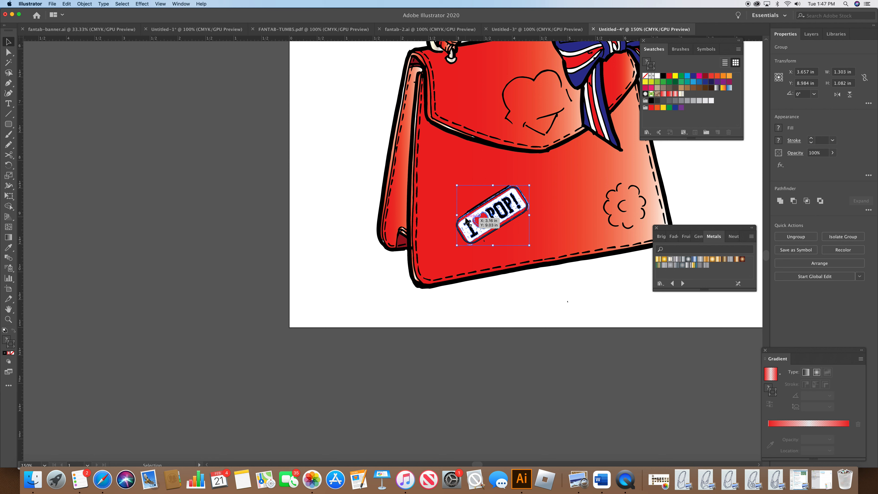
{"action": "key", "text": "Up"}
{"action": "key", "text": "Up"}
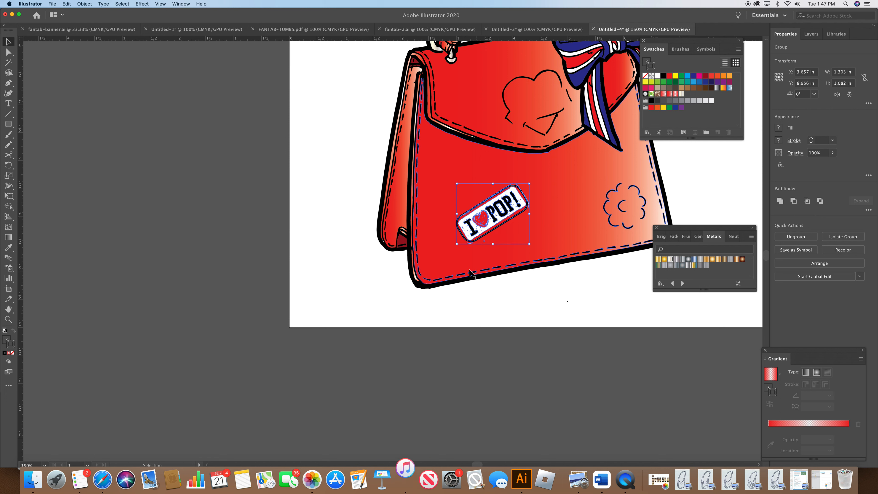
{"action": "left_click", "coordinate": [455, 308]}
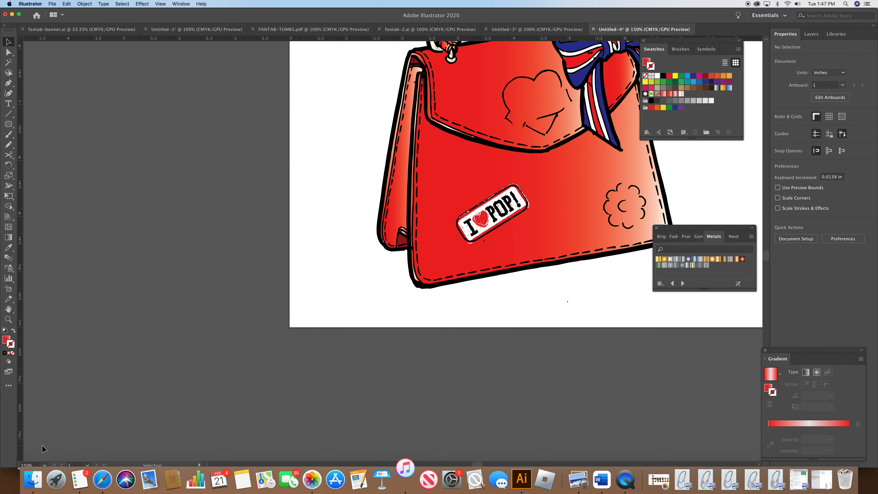
Step: Zoom to 400% to inspect the placed patch
{"action": "left_click", "coordinate": [44, 465]}
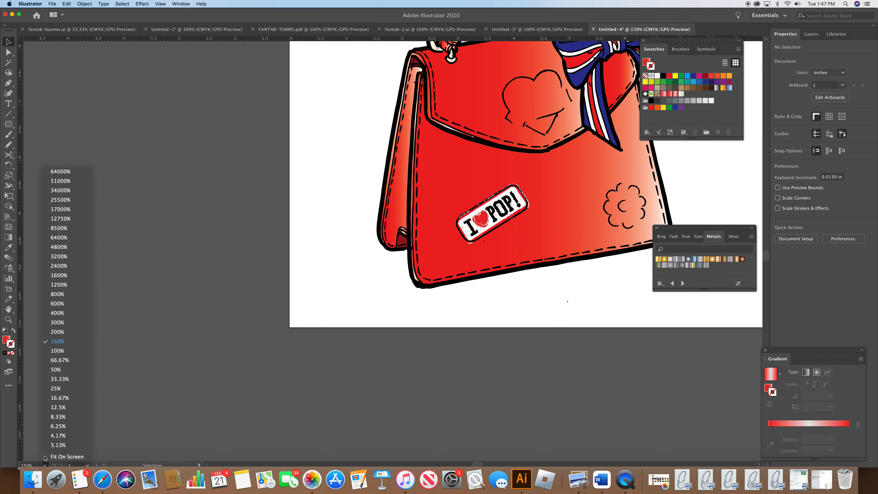
{"action": "left_click", "coordinate": [66, 313]}
{"action": "left_click_drag", "start_coordinate": [476, 464], "coordinate": [482, 464]}
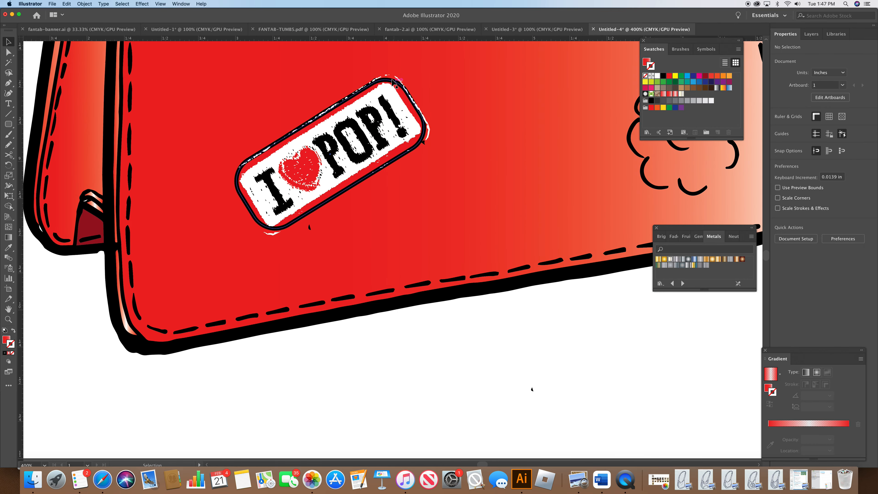
Step: With Direct Selection, reshape the patch's outer red outline by moving its corner anchor points to fit around the badge
{"action": "left_click", "coordinate": [369, 114]}
{"action": "left_click", "coordinate": [8, 52]}
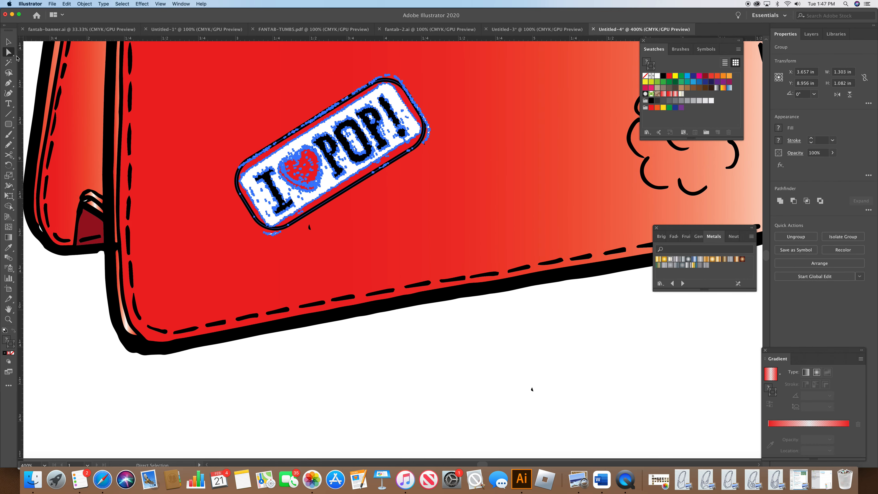
{"action": "left_click", "coordinate": [364, 355]}
{"action": "left_click_drag", "start_coordinate": [291, 225], "coordinate": [284, 230]}
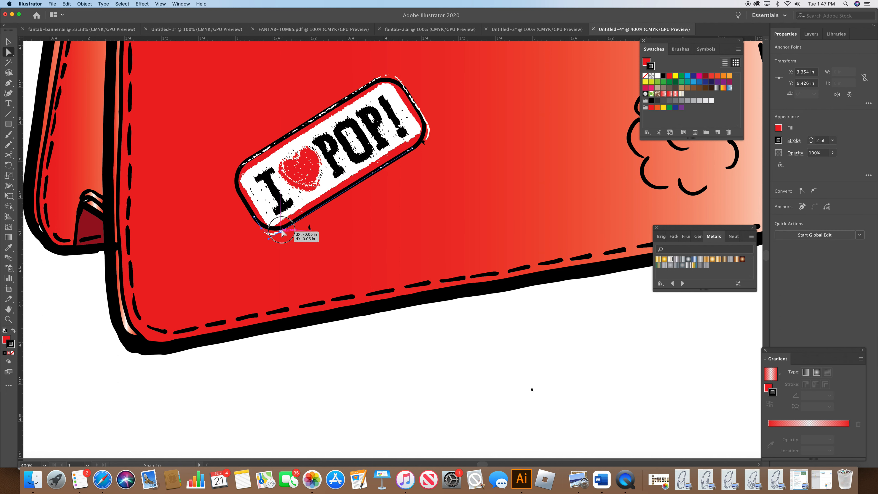
{"action": "left_click_drag", "start_coordinate": [243, 179], "coordinate": [236, 191]}
{"action": "left_click", "coordinate": [383, 82]}
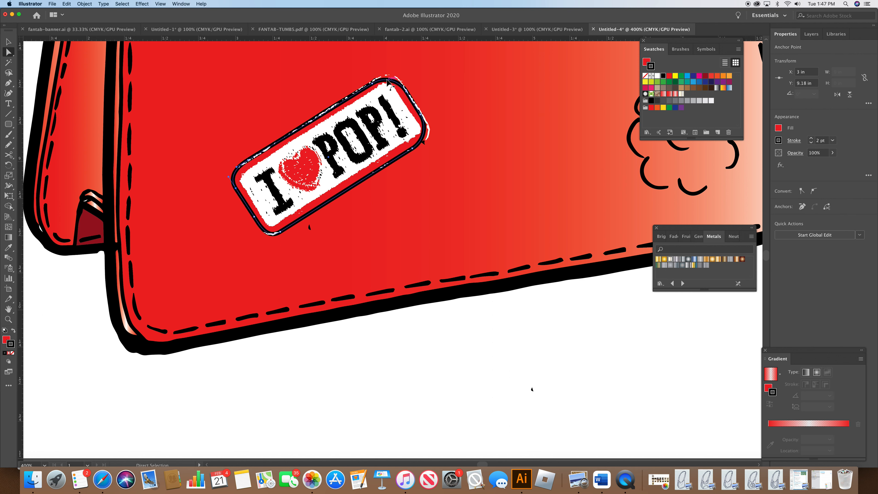
{"action": "left_click_drag", "start_coordinate": [376, 81], "coordinate": [381, 79]}
{"action": "left_click_drag", "start_coordinate": [412, 149], "coordinate": [423, 148]}
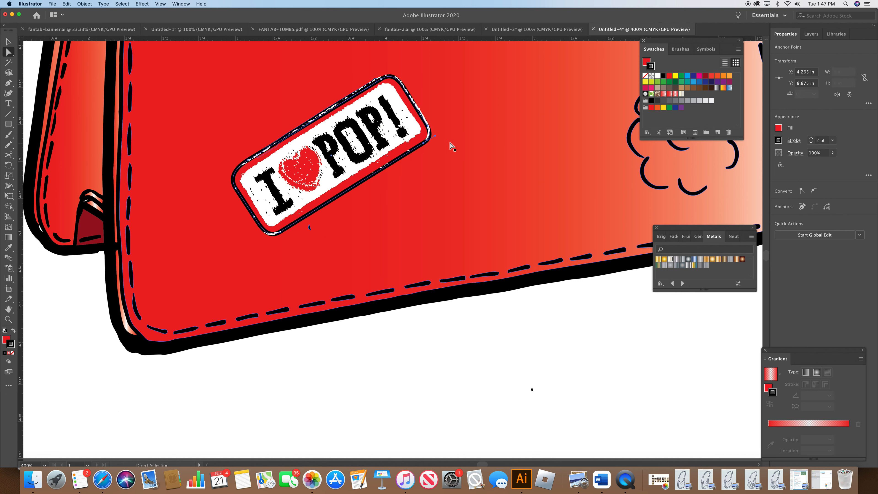
Step: Reduce the outline's stroke weight to 0.75 pt and deselect
{"action": "left_click", "coordinate": [812, 143]}
{"action": "left_click", "coordinate": [812, 143]}
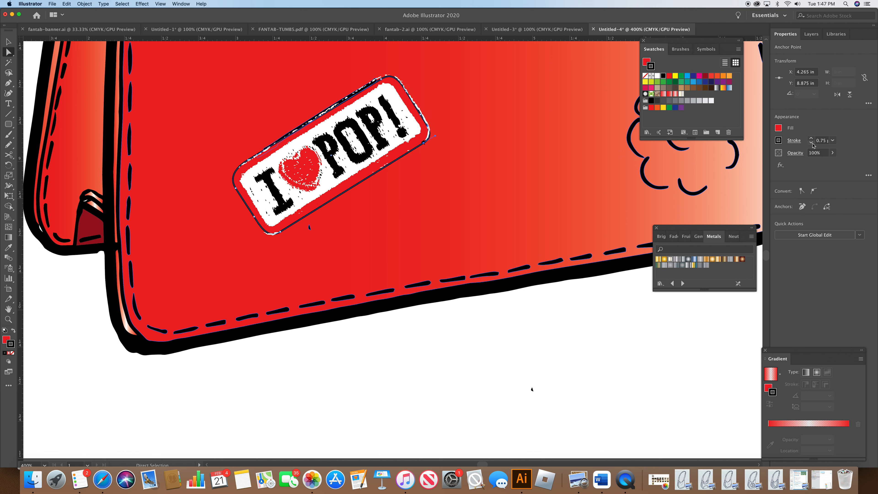
{"action": "left_click", "coordinate": [597, 326]}
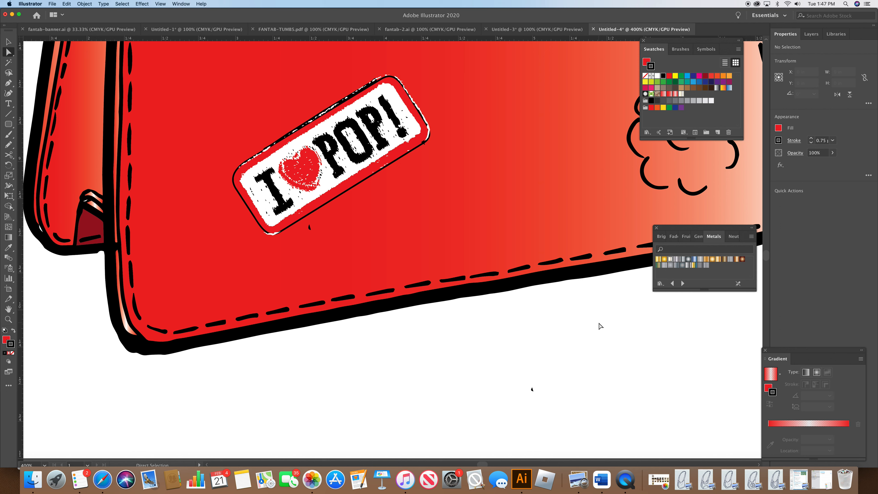
Step: Draw a closed rounded path with the Pen tool just inside the patch border and set its fill to none
{"action": "left_click", "coordinate": [8, 83]}
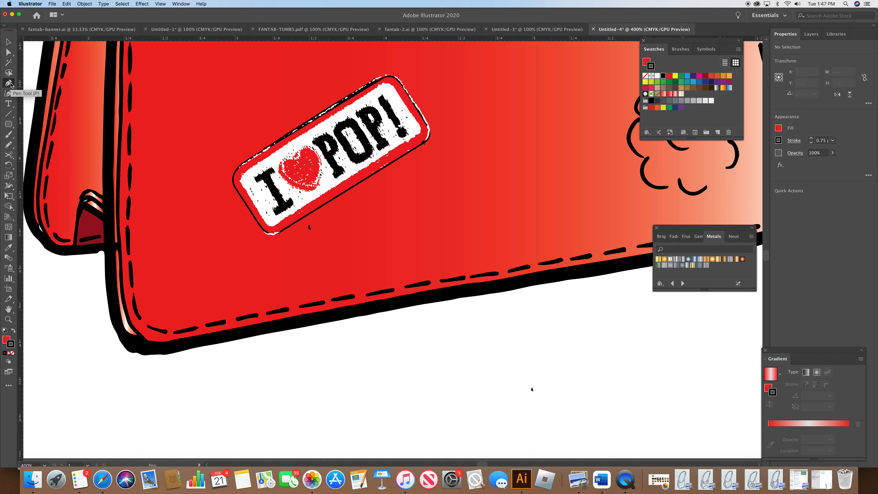
{"action": "left_click", "coordinate": [246, 171]}
{"action": "left_click", "coordinate": [374, 90]}
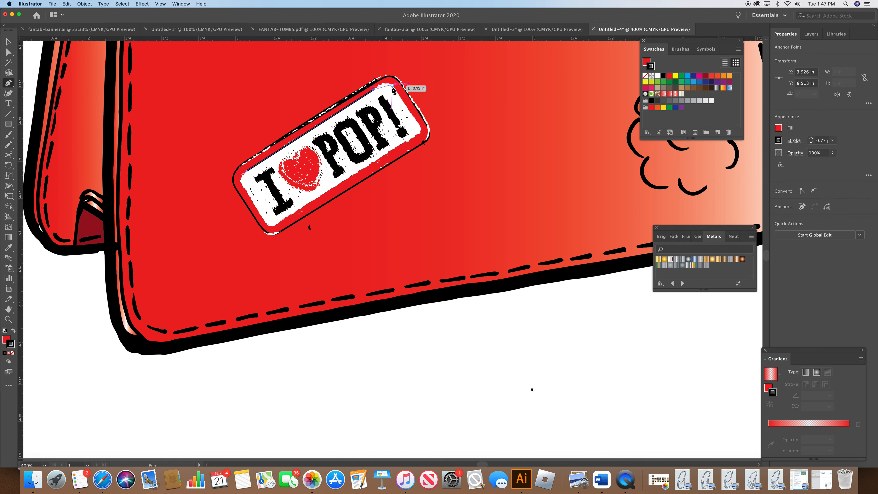
{"action": "left_click_drag", "start_coordinate": [396, 92], "coordinate": [405, 146]}
{"action": "left_click", "coordinate": [421, 128]}
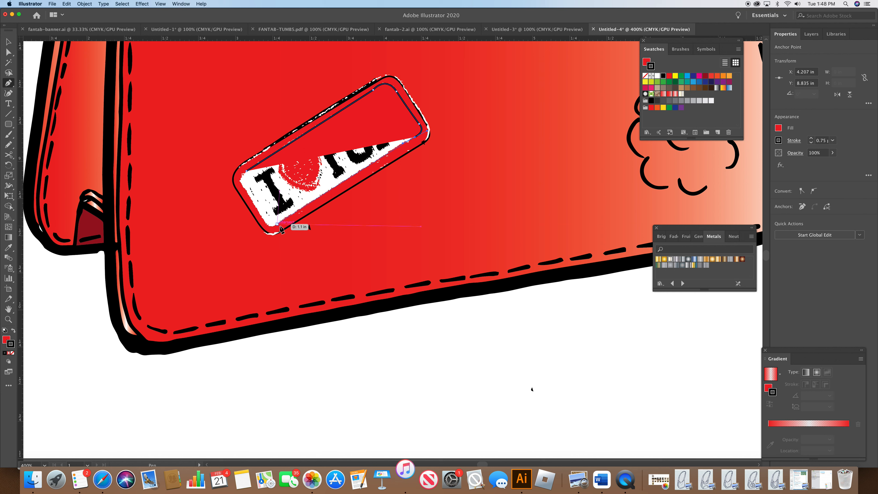
{"action": "left_click", "coordinate": [273, 227]}
{"action": "left_click_drag", "start_coordinate": [266, 223], "coordinate": [263, 217]}
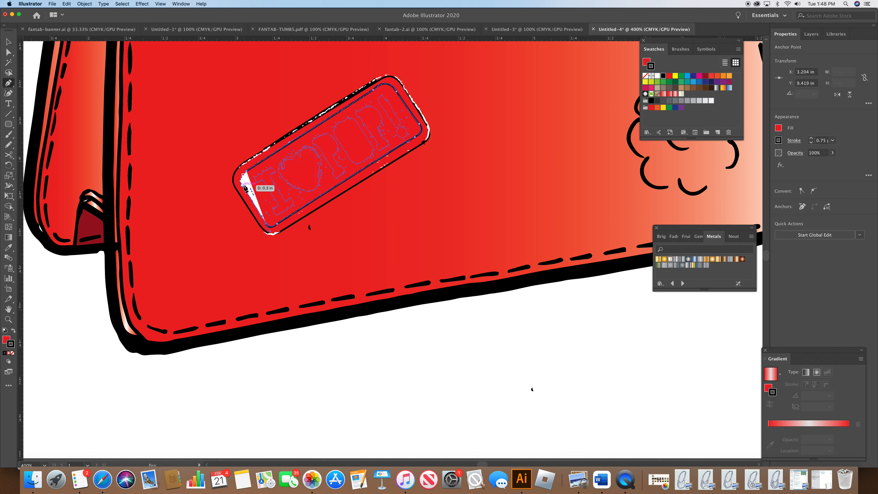
{"action": "left_click_drag", "start_coordinate": [246, 172], "coordinate": [259, 168]}
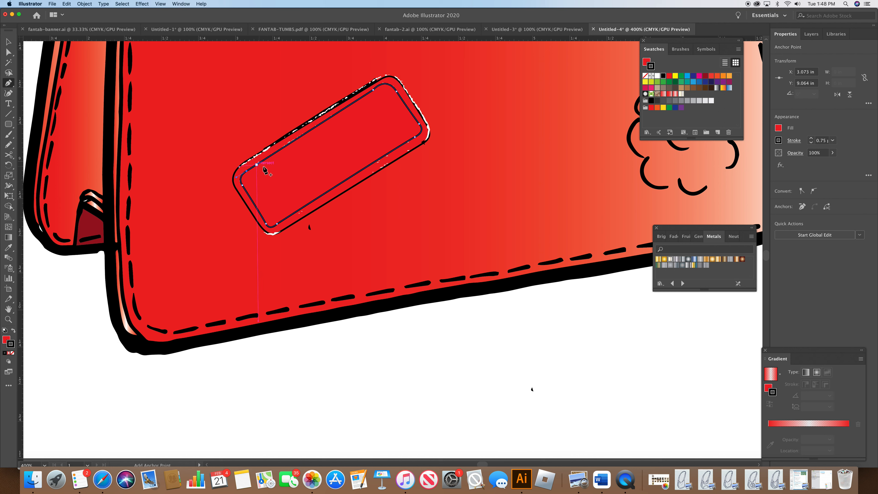
{"action": "left_click", "coordinate": [645, 76]}
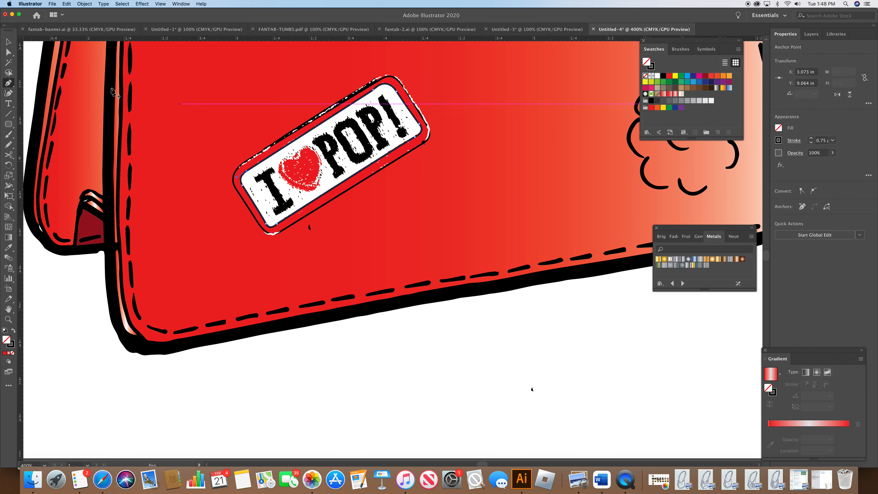
Step: Adjust the new inner path's anchor points and nudge them so it follows the badge's border evenly
{"action": "left_click", "coordinate": [8, 52]}
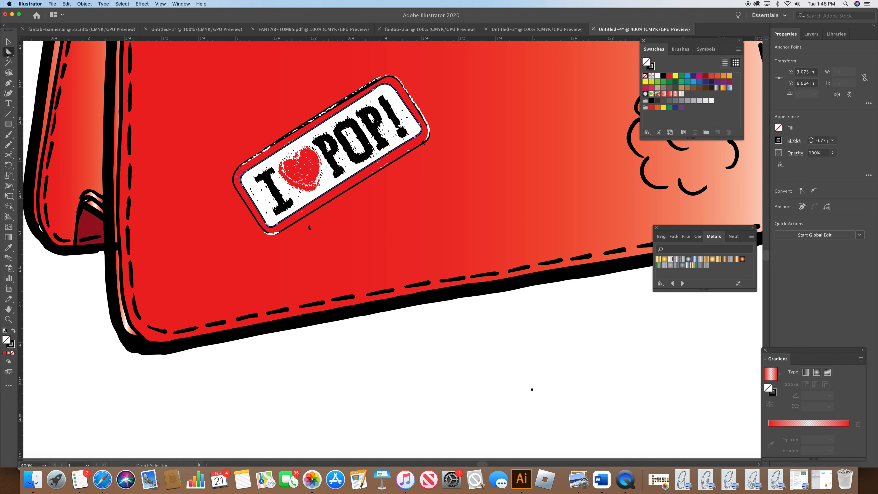
{"action": "left_click", "coordinate": [397, 93]}
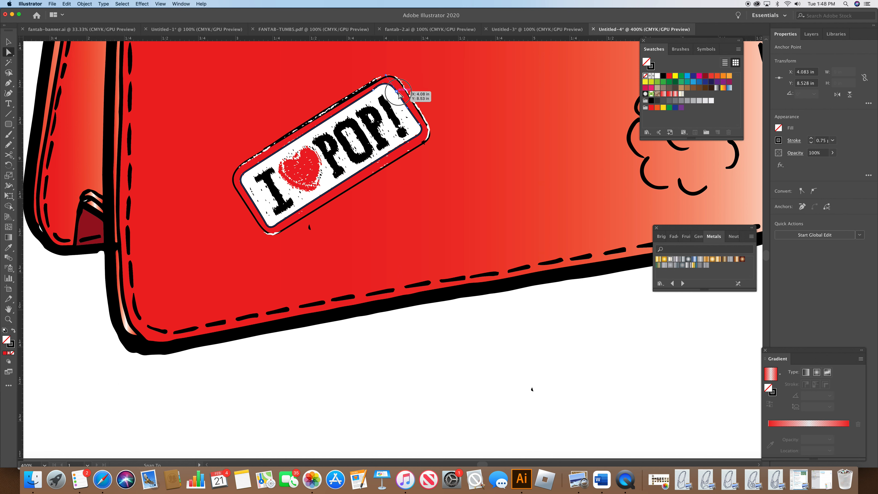
{"action": "left_click", "coordinate": [382, 90]}
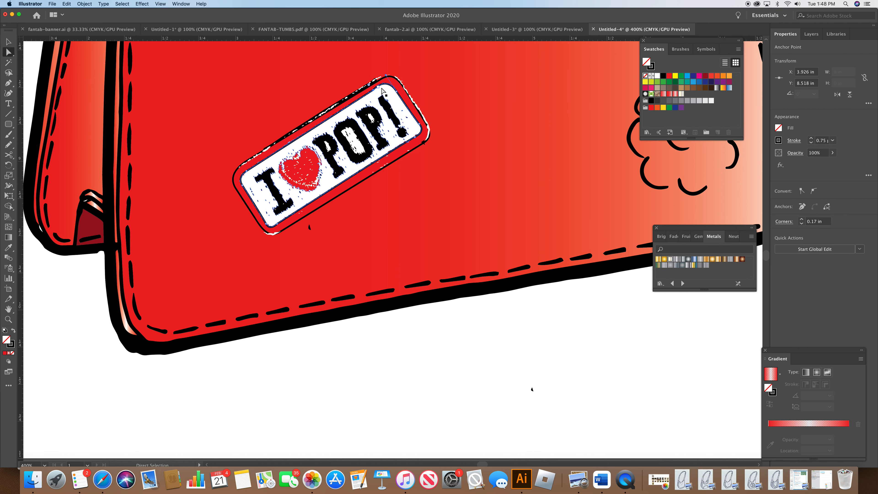
{"action": "left_click", "coordinate": [386, 76]}
{"action": "left_click_drag", "start_coordinate": [387, 76], "coordinate": [389, 79]}
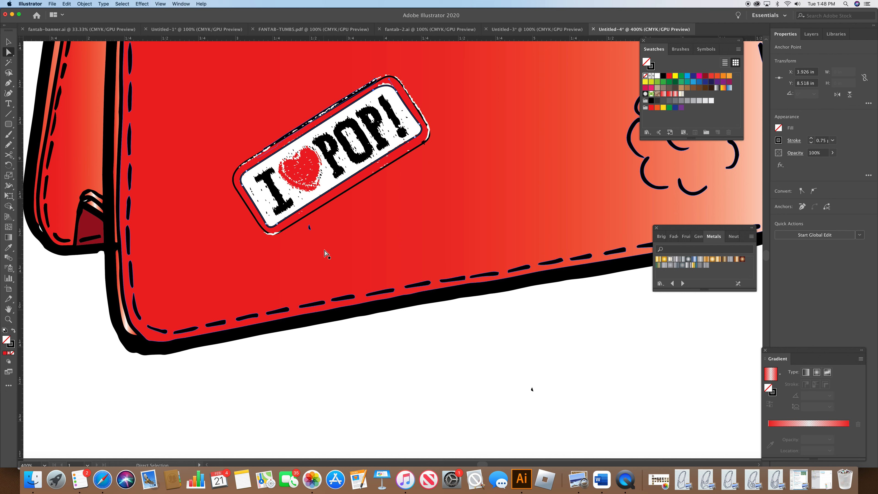
{"action": "left_click", "coordinate": [389, 78]}
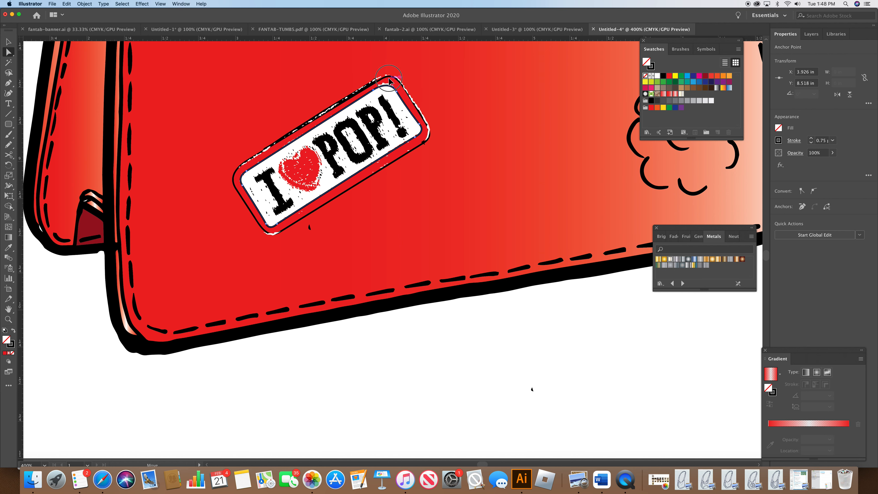
{"action": "left_click", "coordinate": [374, 90]}
{"action": "key", "text": "Right"}
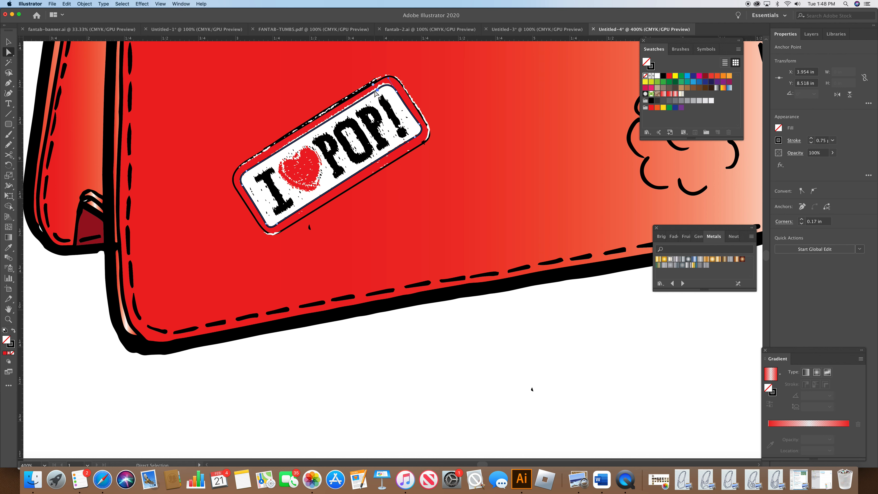
{"action": "key", "text": "Up"}
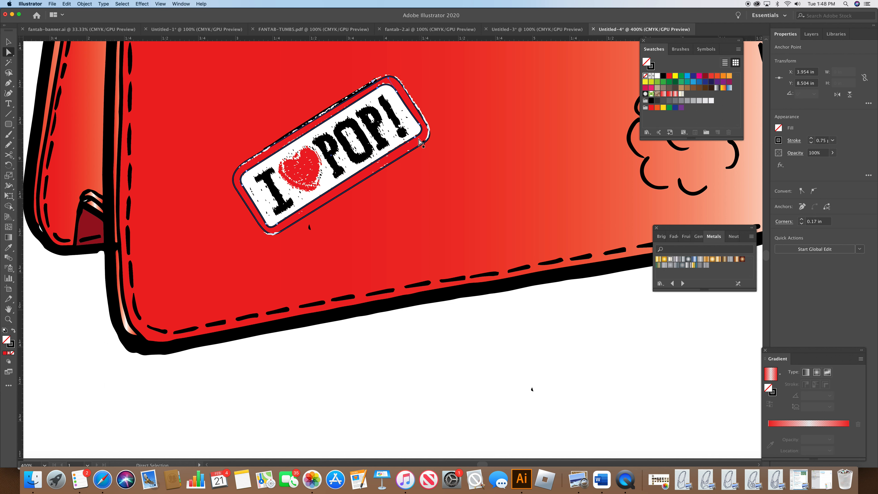
{"action": "left_click", "coordinate": [416, 138]}
{"action": "key", "text": "Left"}
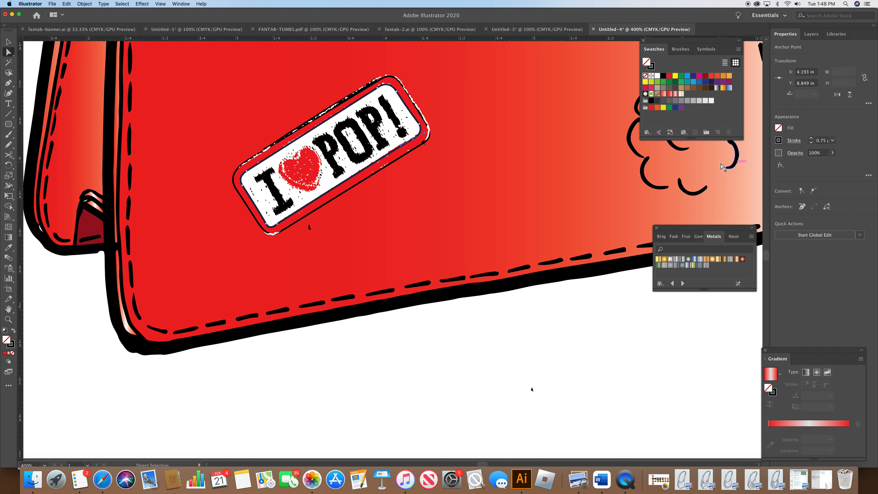
Step: Open the stroke options for the inner path and turn on Dashed Line
{"action": "left_click", "coordinate": [794, 140]}
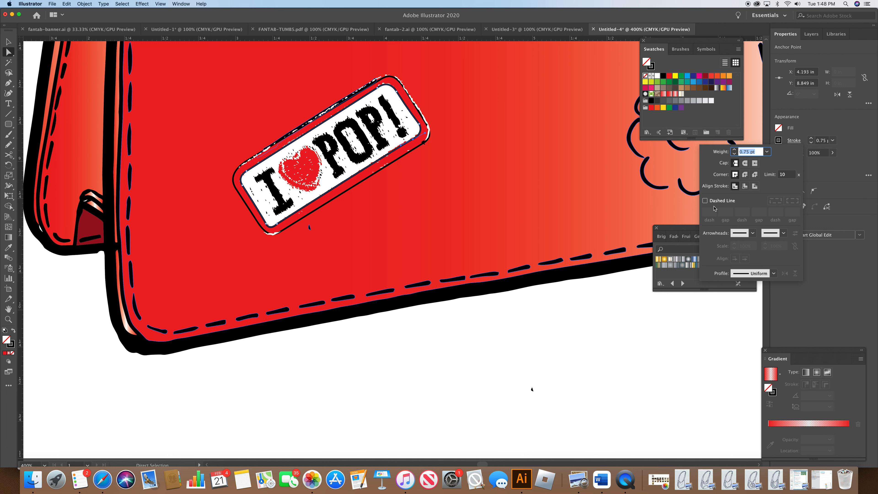
{"action": "left_click", "coordinate": [705, 201]}
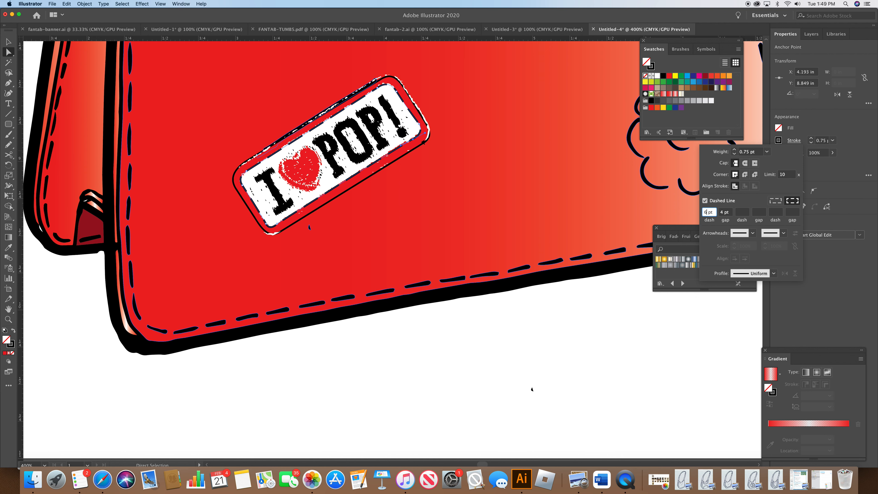
Step: Set the inner path's dashes to 6 pt dash and 4 pt gap with round caps, then close the stroke options
{"action": "left_click", "coordinate": [740, 212]}
{"action": "left_click", "coordinate": [745, 162]}
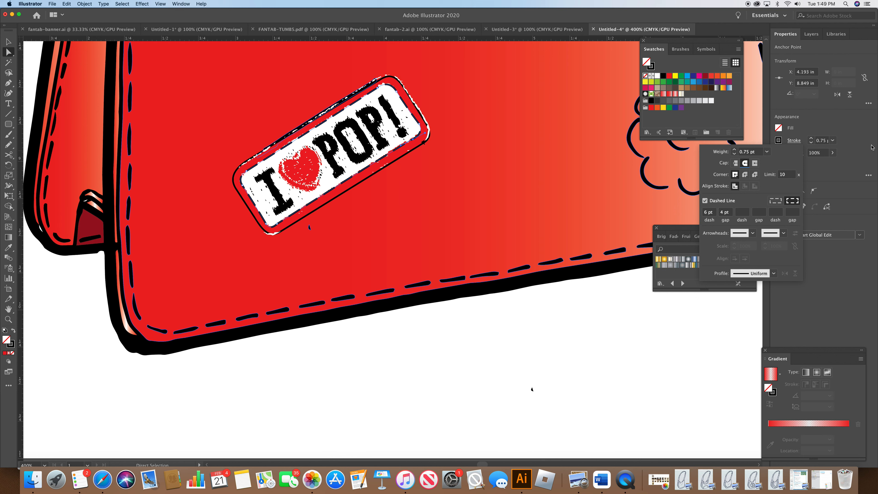
{"action": "left_click", "coordinate": [813, 139]}
{"action": "left_click", "coordinate": [811, 139]}
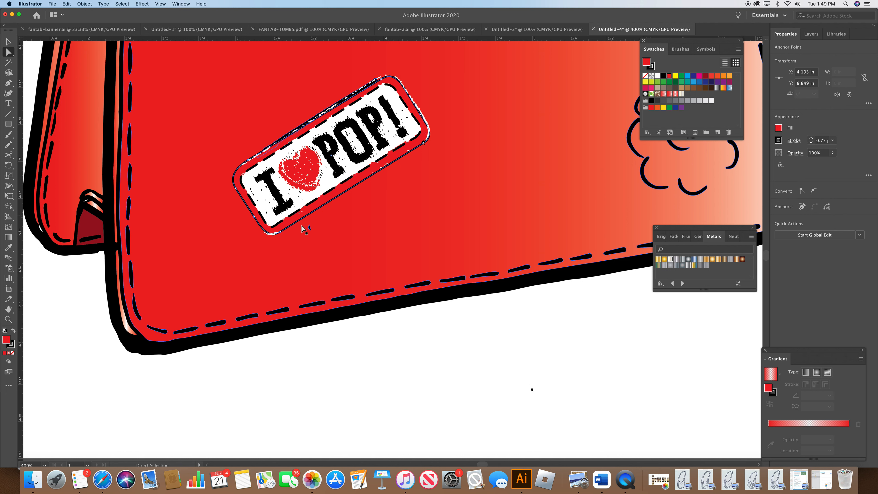
Step: Try to nudge an anchor point on the inner path's lower-left corner, then undo the move
{"action": "left_click", "coordinate": [280, 235]}
{"action": "left_click_drag", "start_coordinate": [281, 235], "coordinate": [275, 237]}
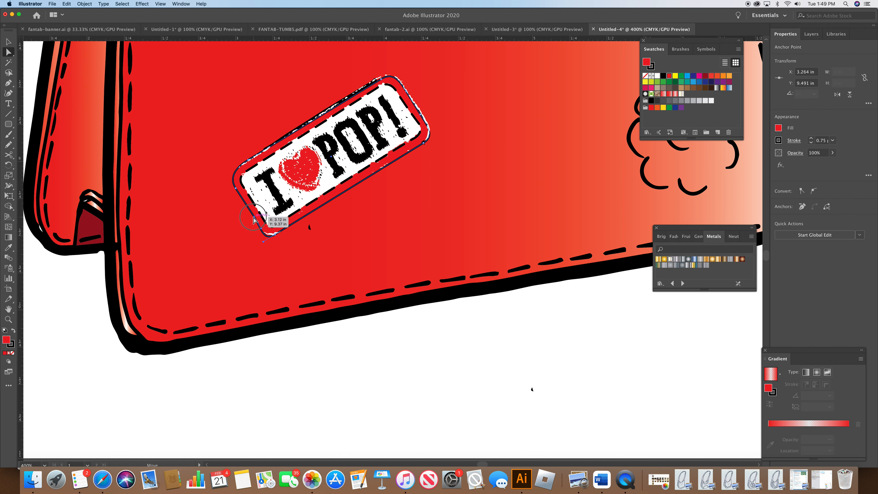
{"action": "left_click", "coordinate": [252, 218]}
{"action": "key", "text": "super+z"}
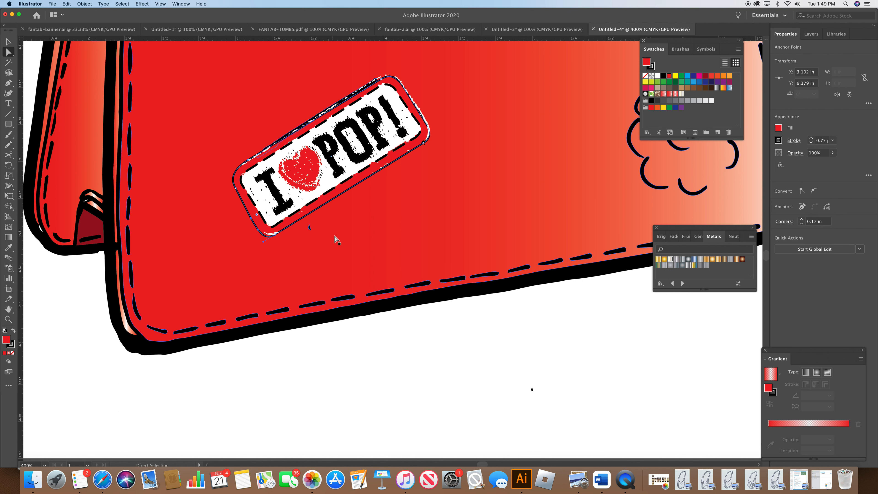
Step: Select the dashed inner stitch path on the badge and apply the dark red swatch C=15 M=100 Y=90 K=31
{"action": "left_click", "coordinate": [337, 240]}
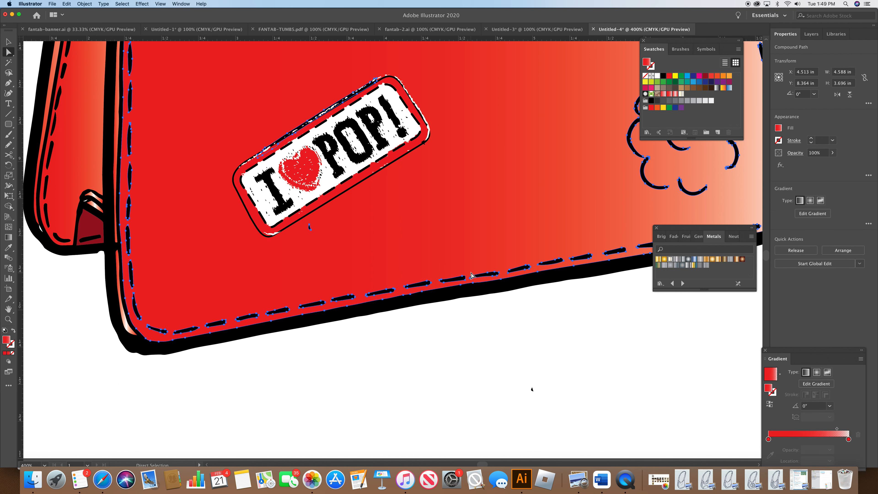
{"action": "left_click", "coordinate": [47, 467]}
{"action": "left_click", "coordinate": [64, 356]}
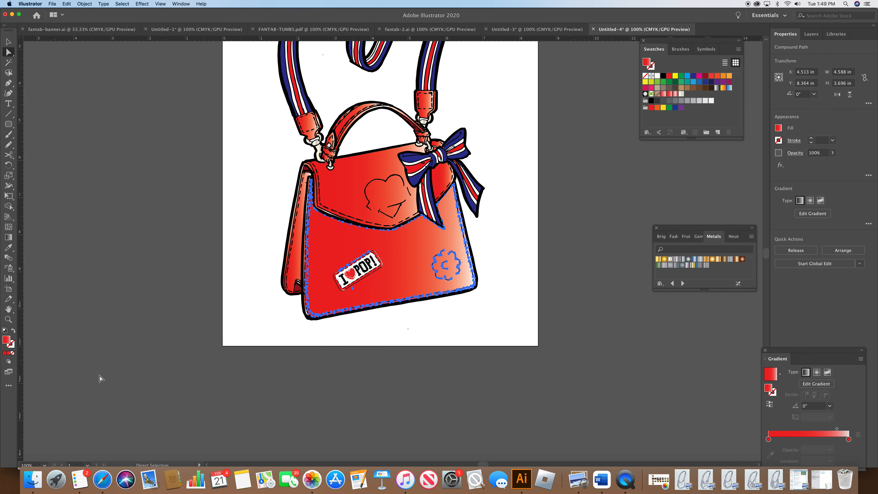
{"action": "left_click", "coordinate": [118, 387]}
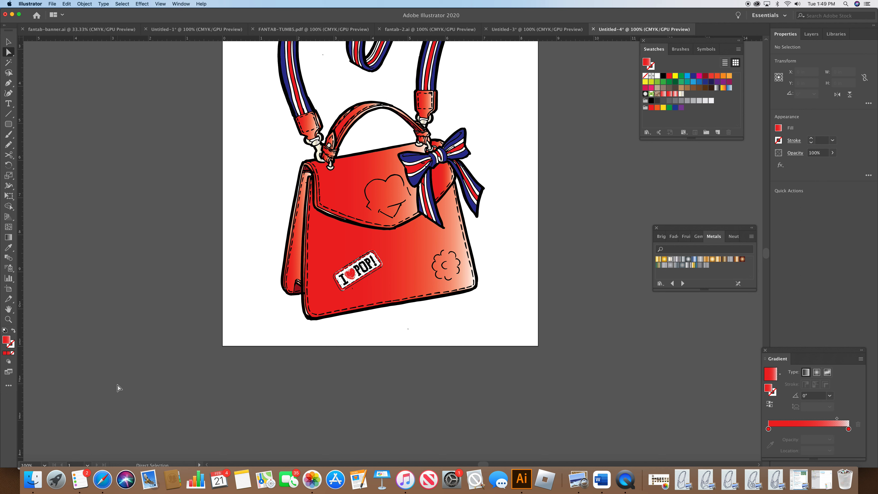
{"action": "left_click", "coordinate": [45, 466]}
{"action": "left_click", "coordinate": [62, 332]}
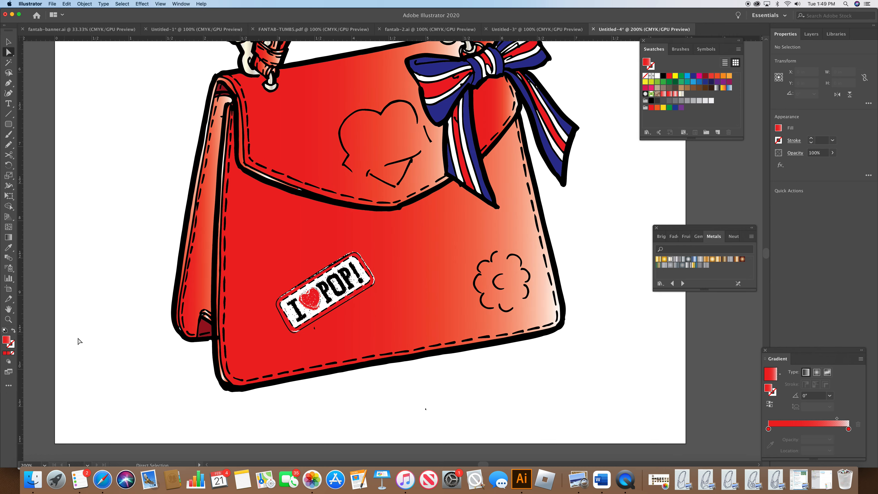
{"action": "left_click", "coordinate": [291, 331]}
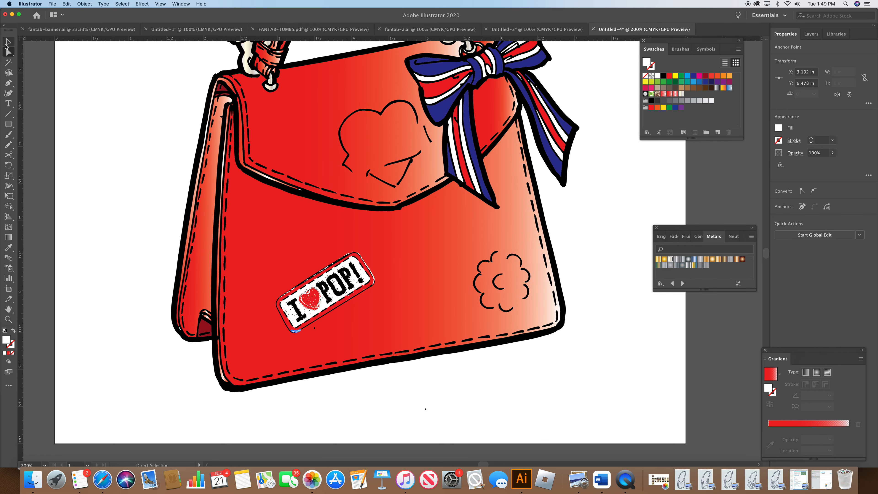
{"action": "left_click", "coordinate": [88, 200]}
{"action": "left_click", "coordinate": [285, 330]}
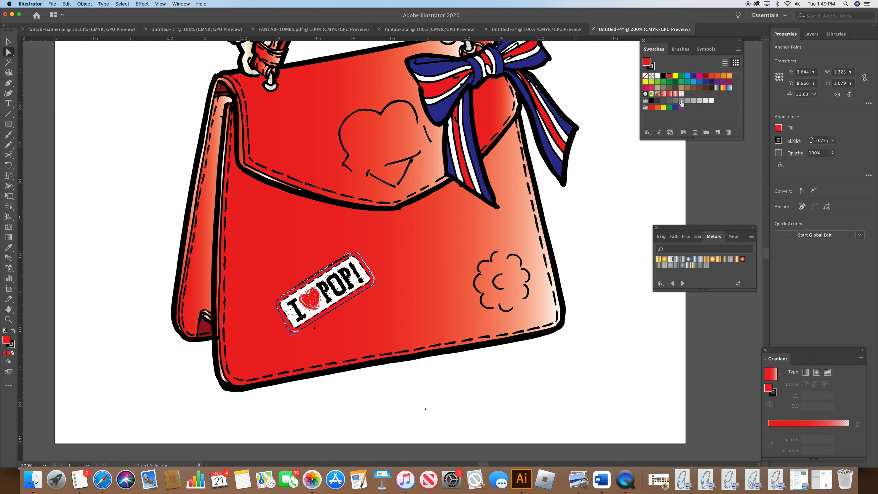
{"action": "left_click", "coordinate": [705, 77]}
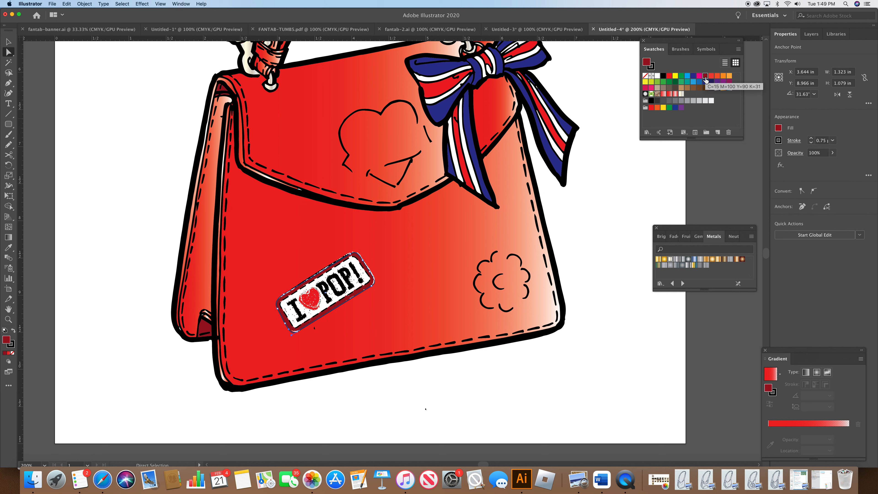
Step: Edit the dark red swatch's K value to 20% and deselect
{"action": "double_click", "coordinate": [706, 79]}
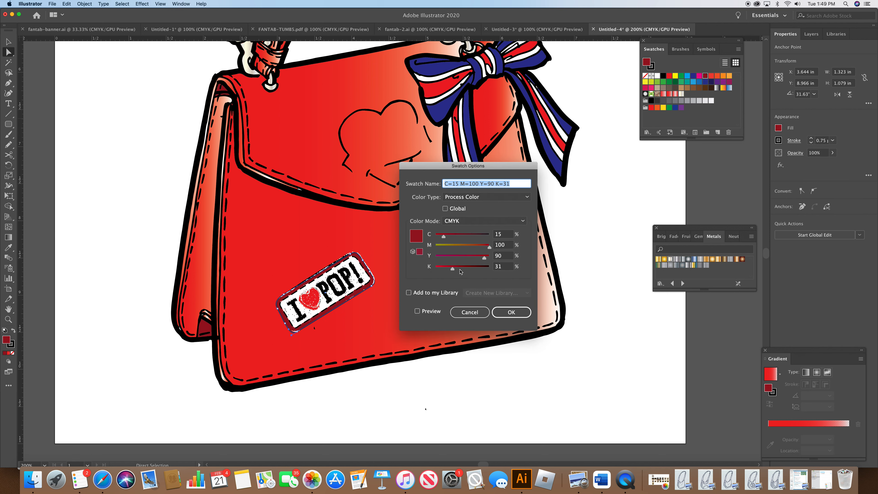
{"action": "left_click_drag", "start_coordinate": [452, 271], "coordinate": [446, 269]}
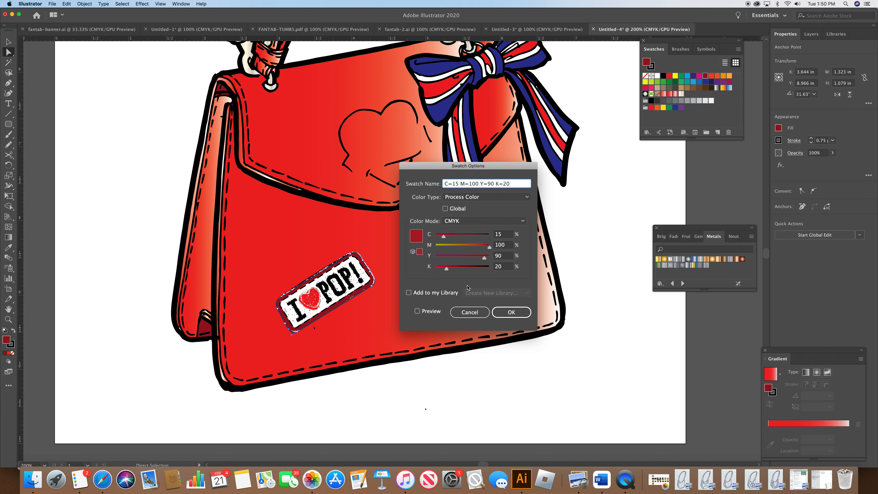
{"action": "left_click", "coordinate": [507, 312]}
{"action": "left_click", "coordinate": [517, 357]}
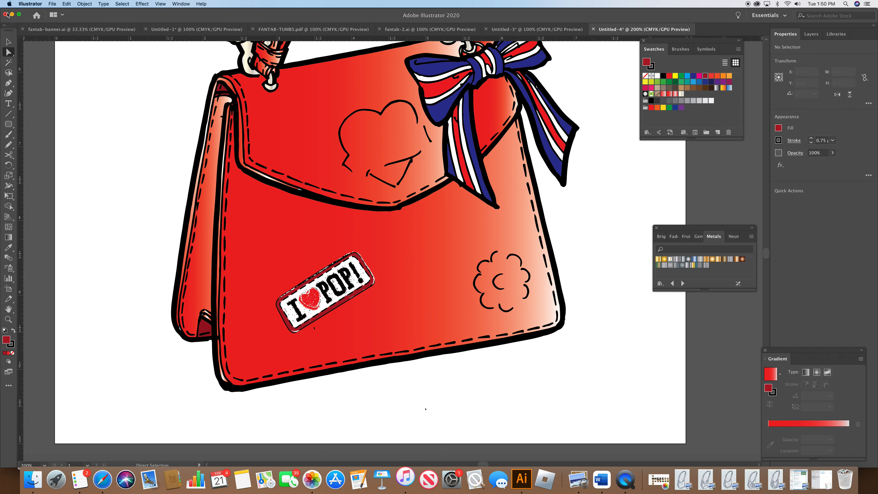
Step: Place the bag photo 286FA34E…214FB.jpeg, found by searching for 286f, onto the document
{"action": "left_click", "coordinate": [52, 4]}
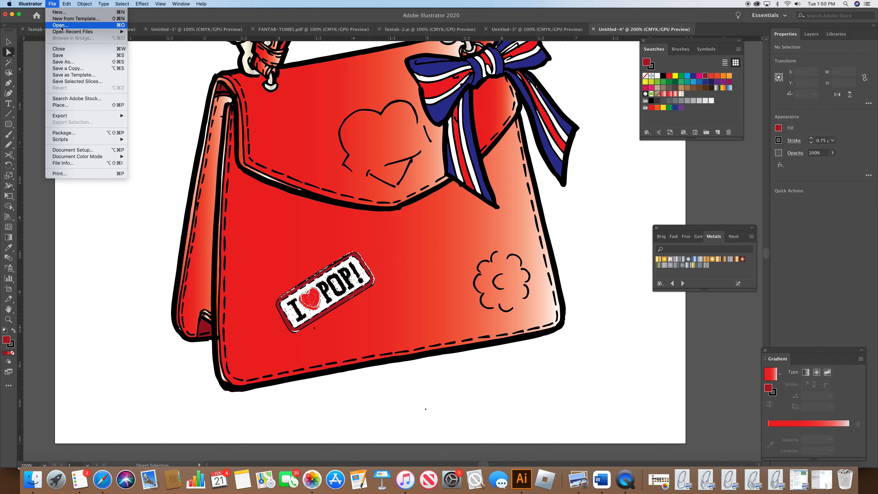
{"action": "left_click", "coordinate": [72, 105]}
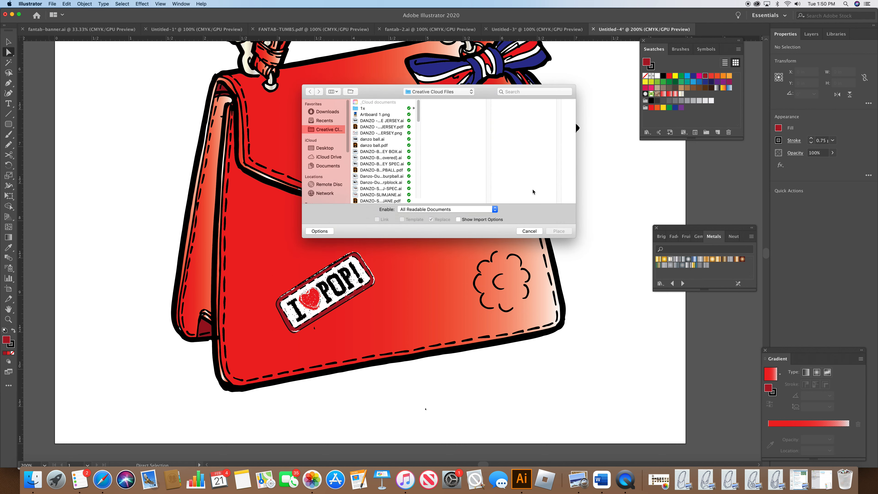
{"action": "left_click", "coordinate": [526, 91]}
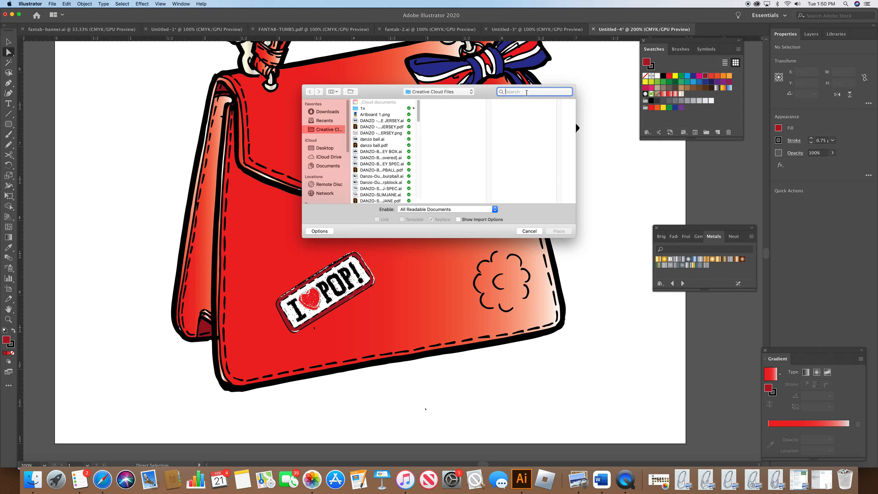
{"action": "type", "text": "28"}
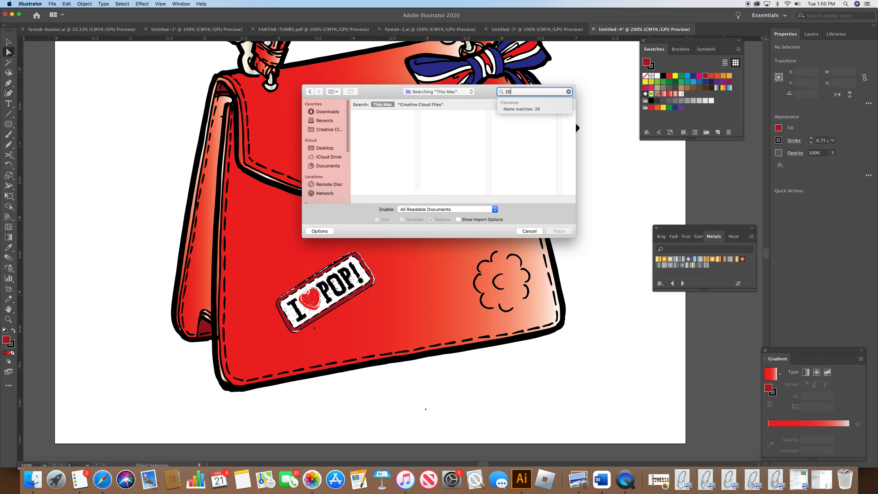
{"action": "type", "text": "6f"}
{"action": "left_click", "coordinate": [398, 122]}
{"action": "left_click", "coordinate": [559, 231]}
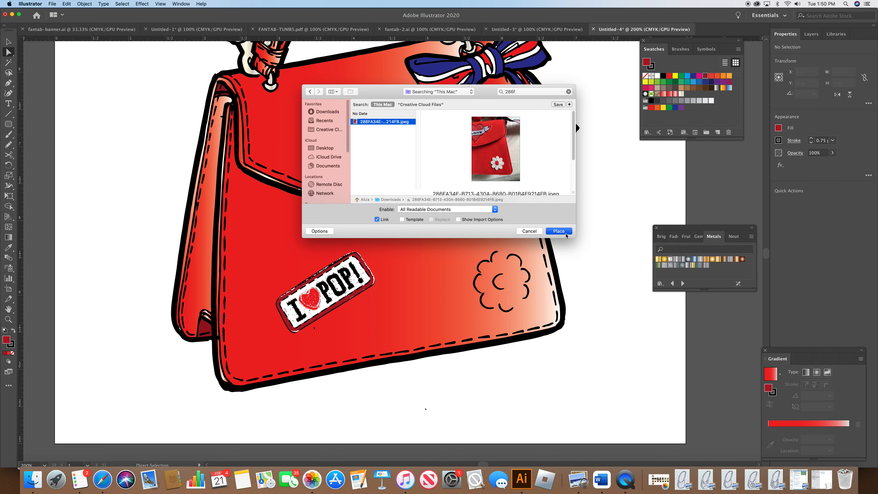
{"action": "left_click", "coordinate": [176, 52]}
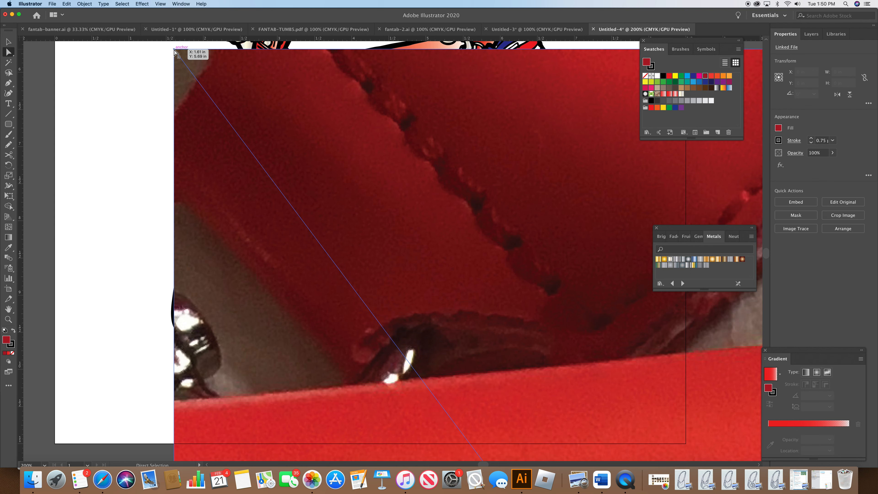
Step: Reposition the placed photo and scale it uniformly to 20%
{"action": "left_click_drag", "start_coordinate": [358, 185], "coordinate": [254, 95]}
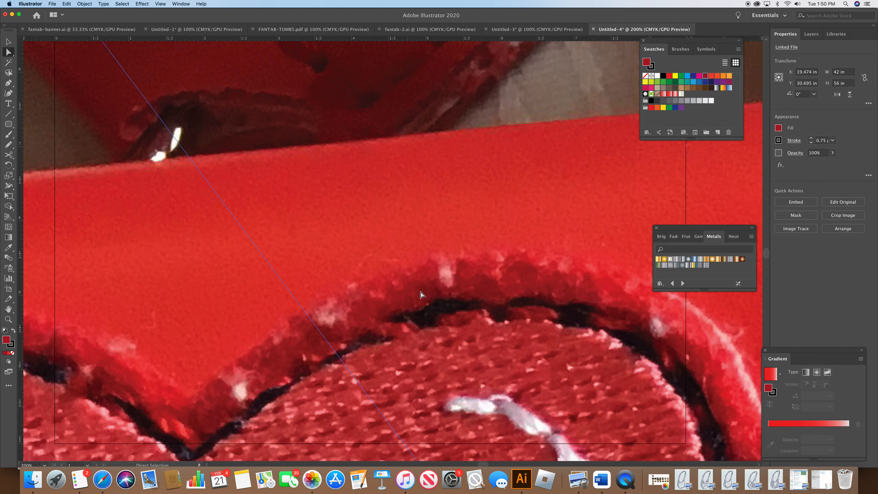
{"action": "left_click_drag", "start_coordinate": [421, 292], "coordinate": [371, 172]}
{"action": "left_click_drag", "start_coordinate": [475, 327], "coordinate": [398, 180]}
{"action": "left_click_drag", "start_coordinate": [510, 335], "coordinate": [473, 247]}
{"action": "left_click_drag", "start_coordinate": [575, 373], "coordinate": [525, 280]}
{"action": "left_click_drag", "start_coordinate": [621, 418], "coordinate": [539, 252]}
{"action": "left_click_drag", "start_coordinate": [565, 322], "coordinate": [517, 235]}
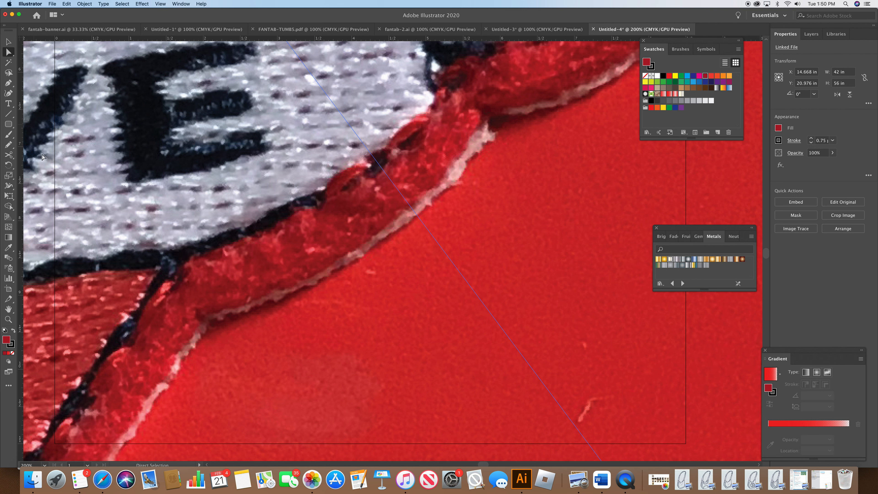
{"action": "double_click", "coordinate": [9, 175]}
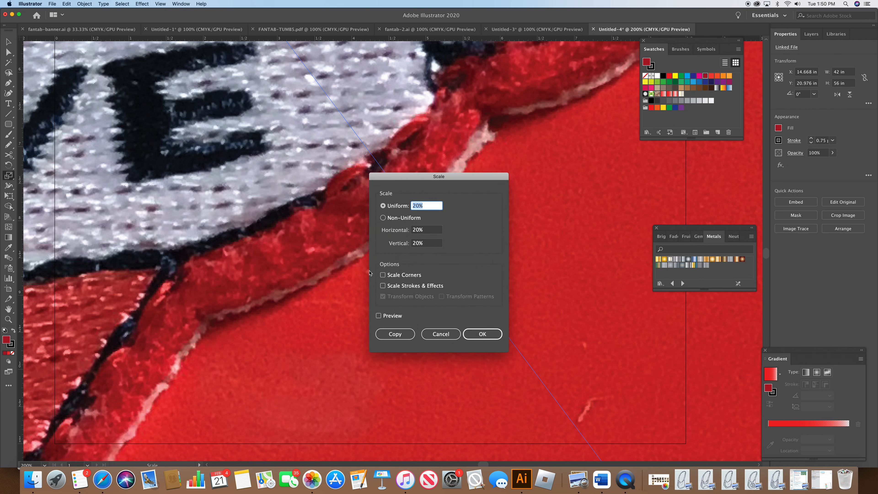
{"action": "left_click", "coordinate": [481, 334]}
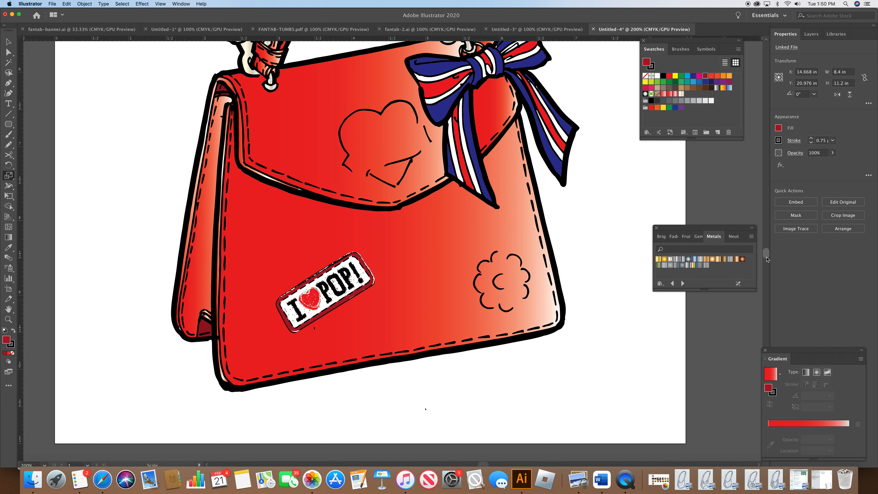
Step: Move the scaled photo into position beside the bag artwork with the Selection tool
{"action": "left_click_drag", "start_coordinate": [767, 259], "coordinate": [767, 262]}
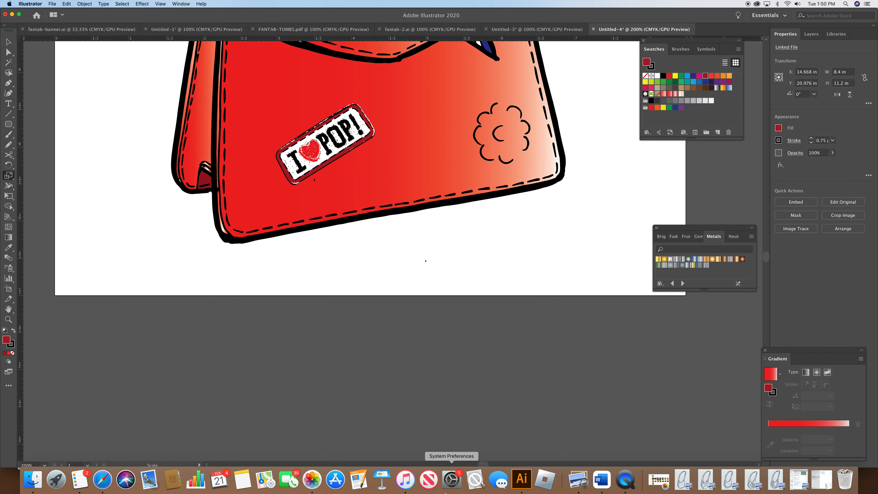
{"action": "left_click_drag", "start_coordinate": [483, 464], "coordinate": [489, 464]}
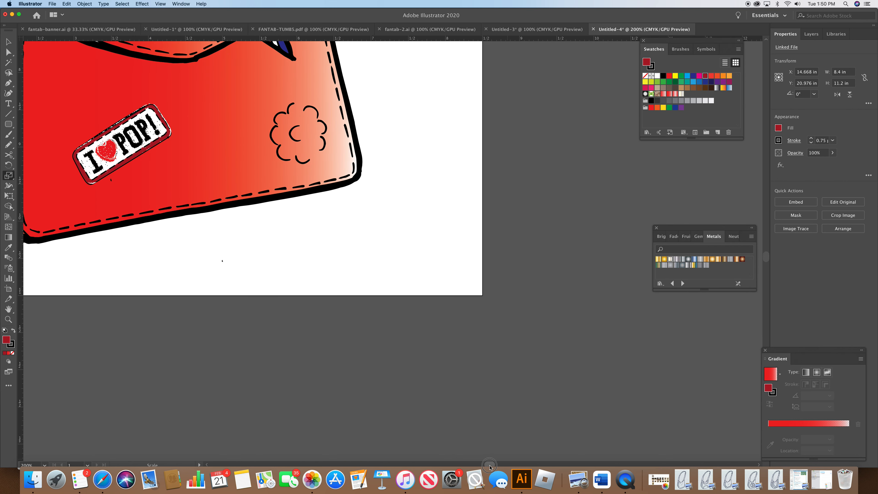
{"action": "mouse_move", "coordinate": [766, 258]}
{"action": "left_mouse_down"}
{"action": "mouse_move", "coordinate": [765, 242]}
{"action": "mouse_move", "coordinate": [766, 267]}
{"action": "left_mouse_up"}
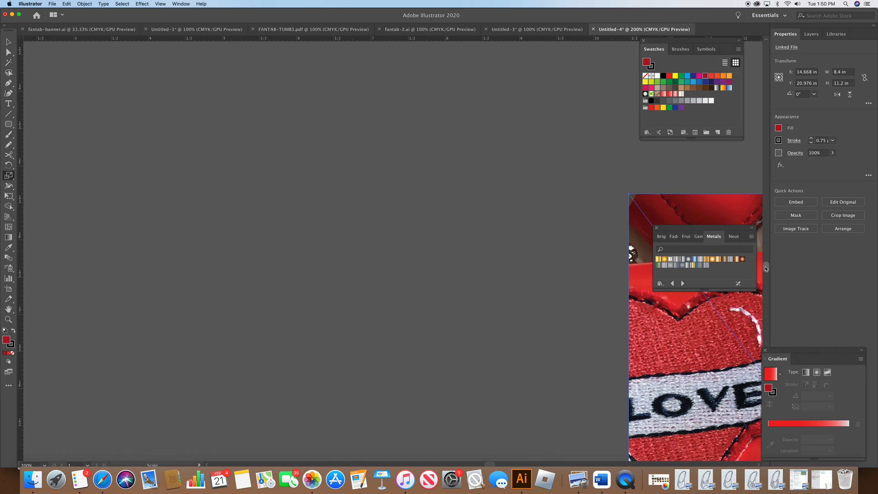
{"action": "left_click", "coordinate": [9, 43]}
{"action": "left_click_drag", "start_coordinate": [671, 341], "coordinate": [297, 151]}
{"action": "left_click_drag", "start_coordinate": [452, 287], "coordinate": [337, 162]}
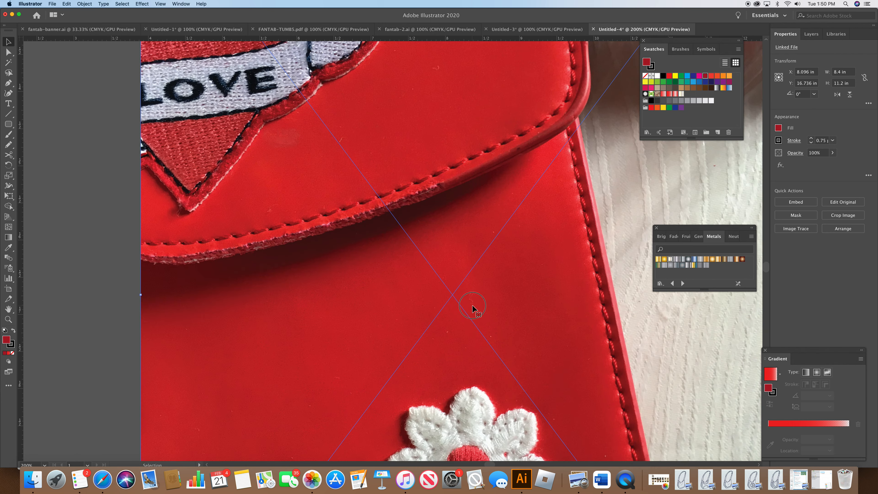
{"action": "left_click_drag", "start_coordinate": [472, 305], "coordinate": [415, 168]}
{"action": "left_click_drag", "start_coordinate": [492, 341], "coordinate": [481, 260]}
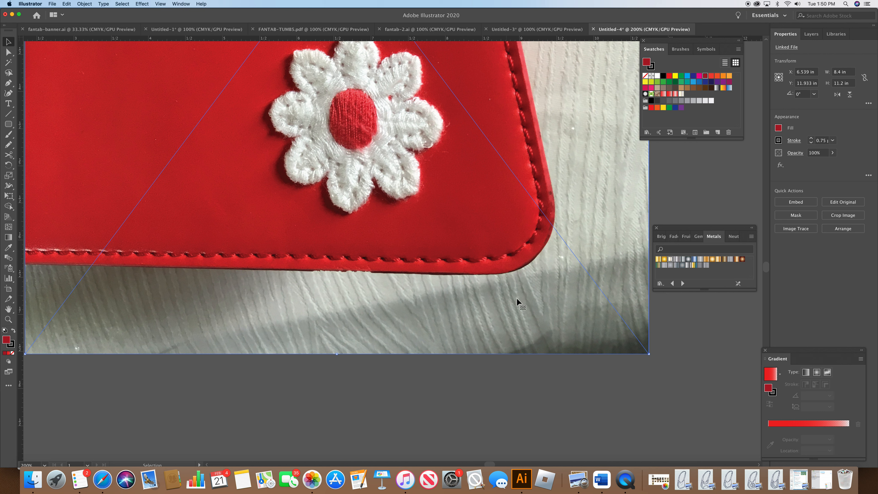
Step: Try to crop the placed photo with Crop Image
{"action": "left_click", "coordinate": [122, 4]}
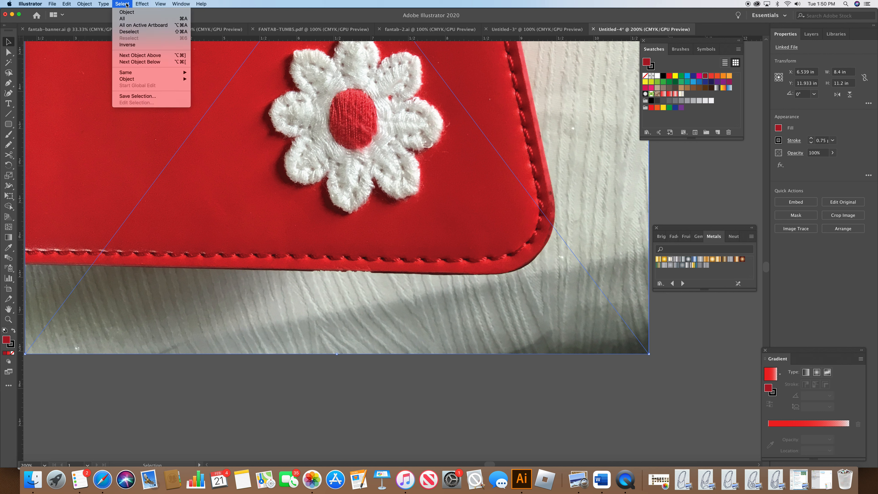
{"action": "mouse_move", "coordinate": [84, 4]}
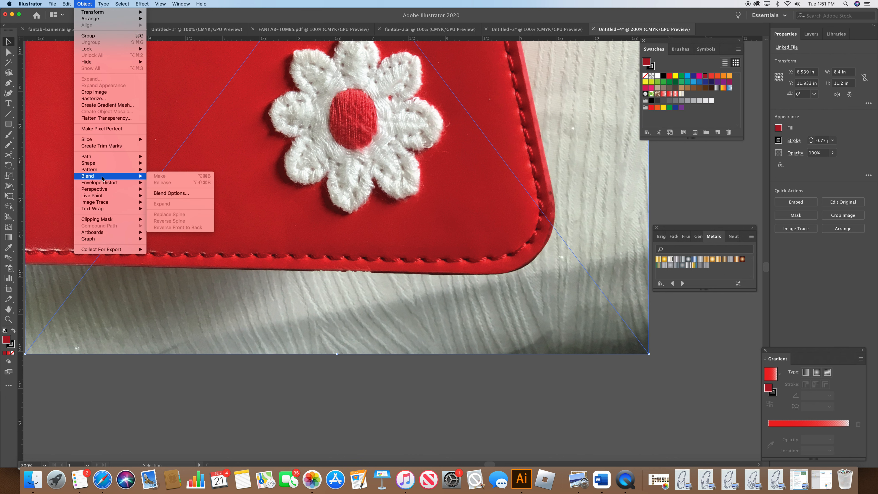
{"action": "left_click", "coordinate": [107, 92]}
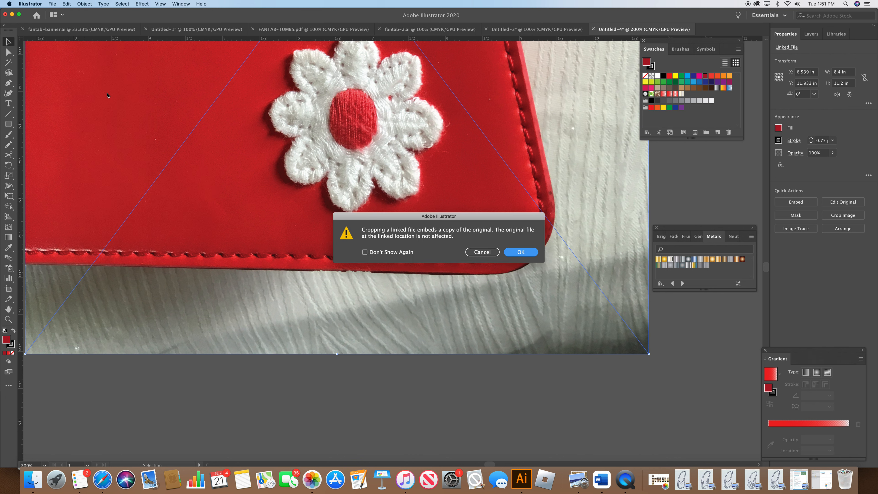
{"action": "left_click", "coordinate": [483, 252]}
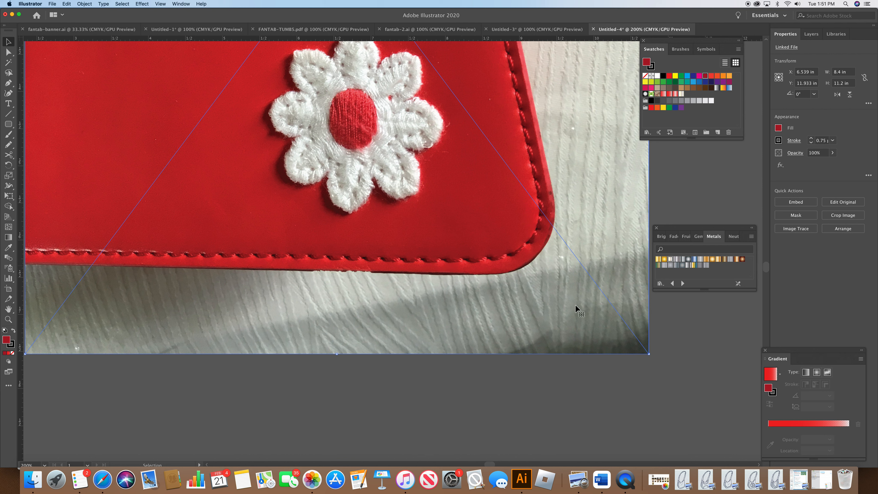
Step: Crop the placed photo tightly around the white daisy patch, about 2.57 × 2.65 in
{"action": "left_click_drag", "start_coordinate": [767, 270], "coordinate": [767, 271]}
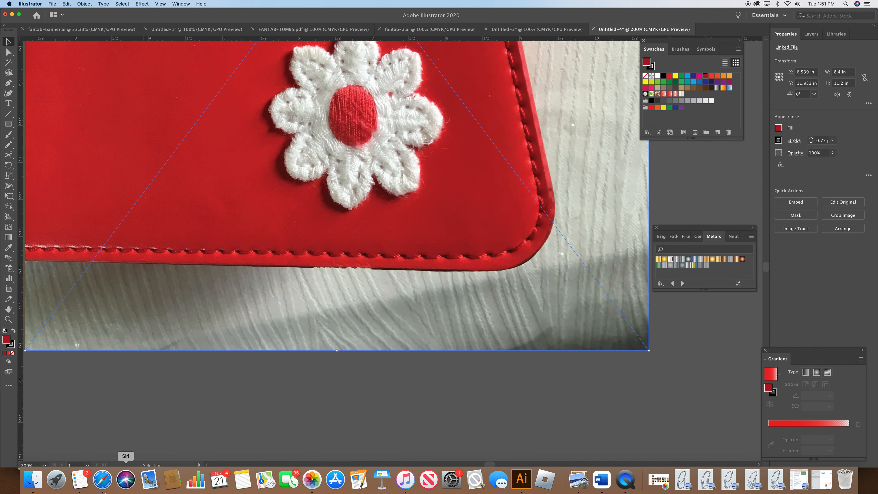
{"action": "left_click", "coordinate": [43, 465]}
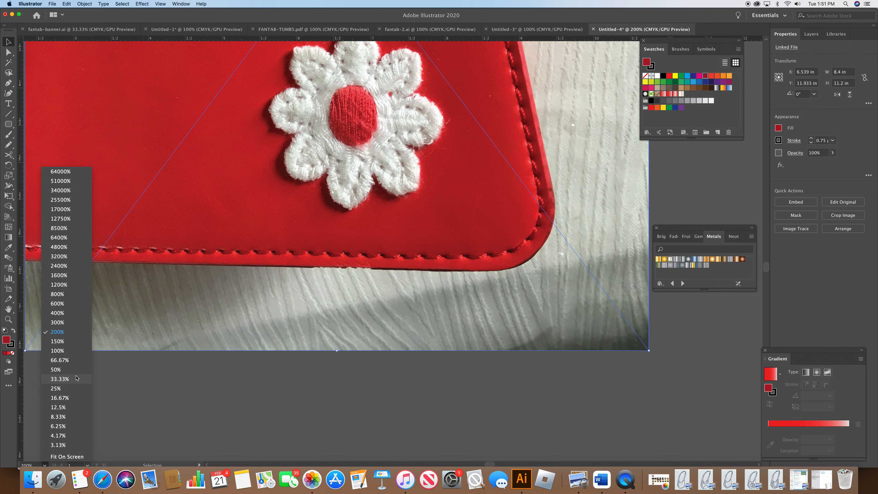
{"action": "left_click", "coordinate": [81, 353]}
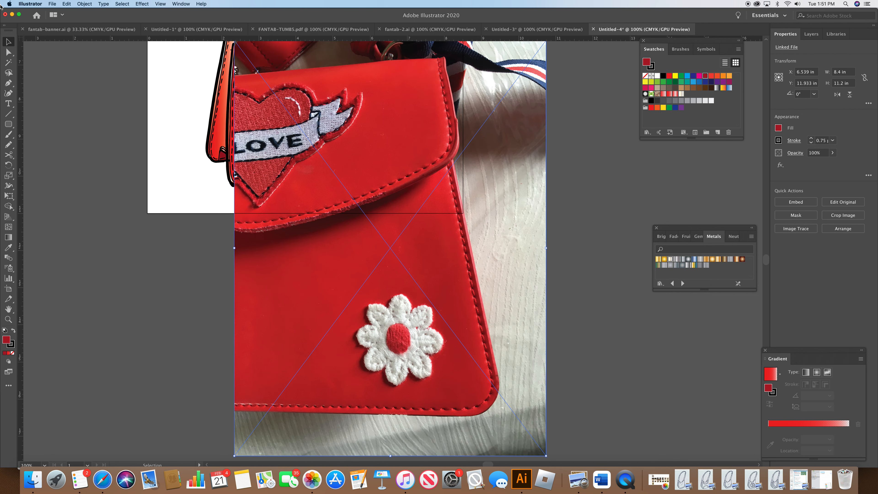
{"action": "left_click", "coordinate": [90, 4]}
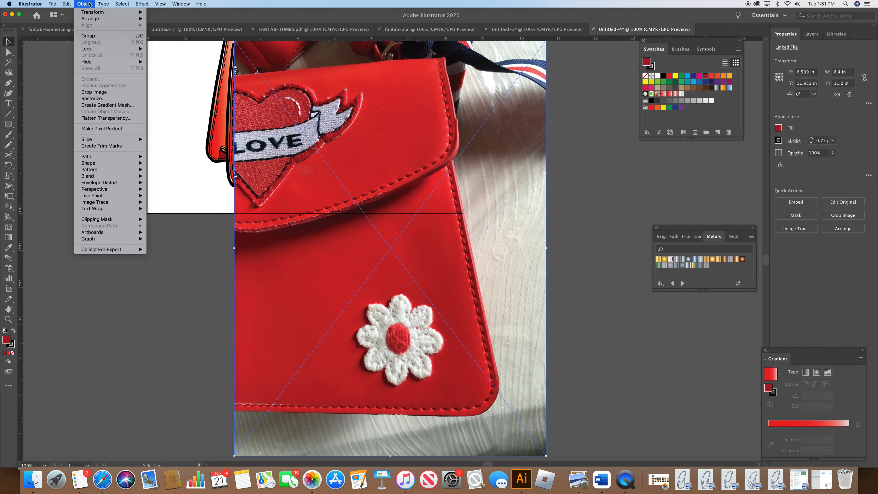
{"action": "left_click", "coordinate": [103, 94]}
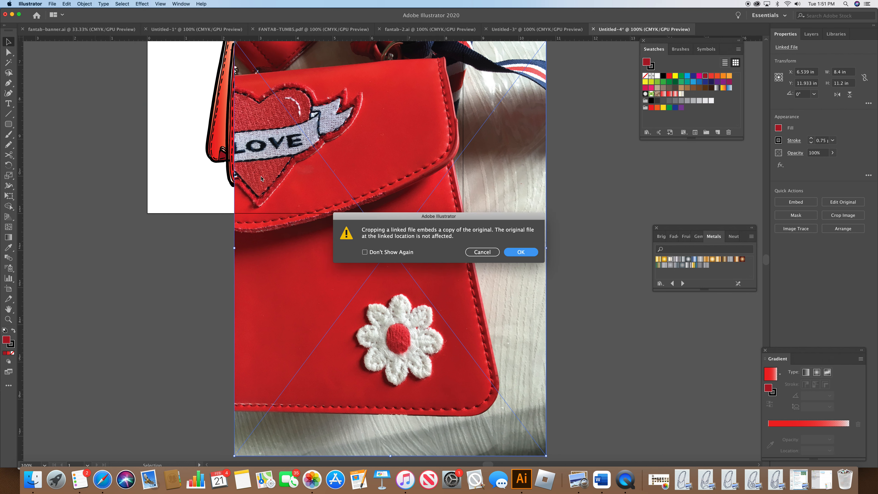
{"action": "left_click", "coordinate": [522, 252]}
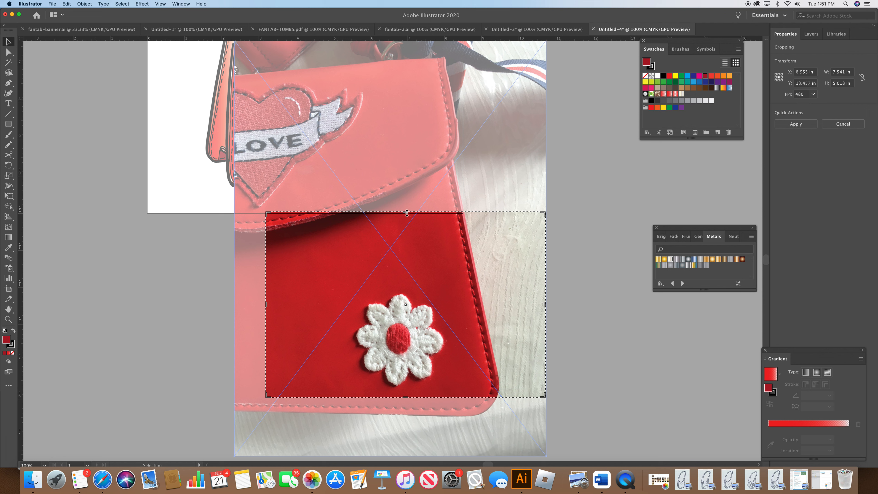
{"action": "left_click_drag", "start_coordinate": [407, 213], "coordinate": [418, 293]}
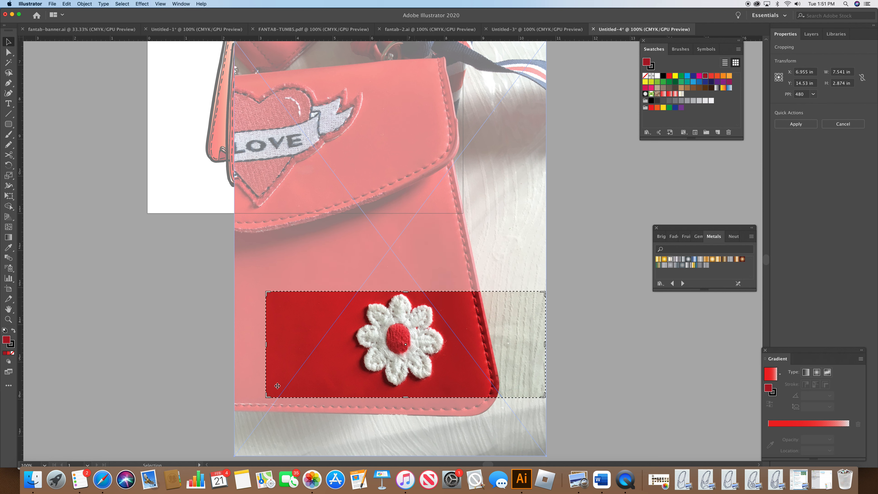
{"action": "left_click_drag", "start_coordinate": [268, 345], "coordinate": [353, 344]}
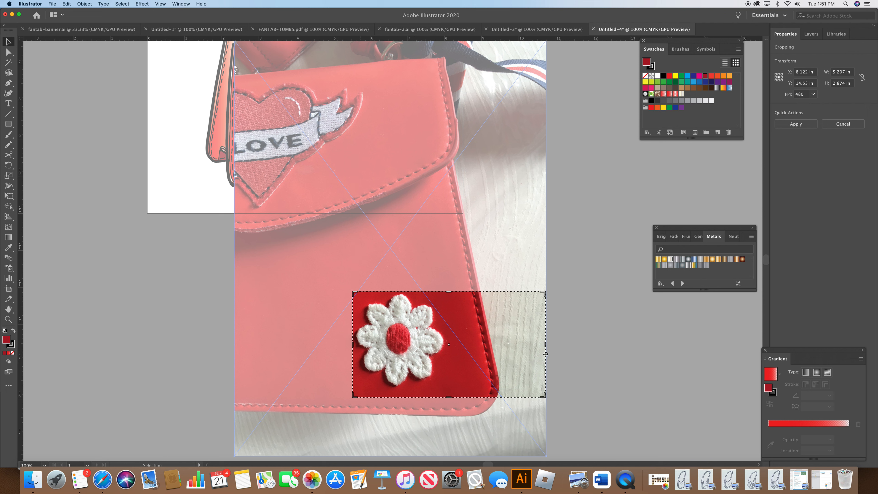
{"action": "left_click_drag", "start_coordinate": [545, 345], "coordinate": [448, 345]}
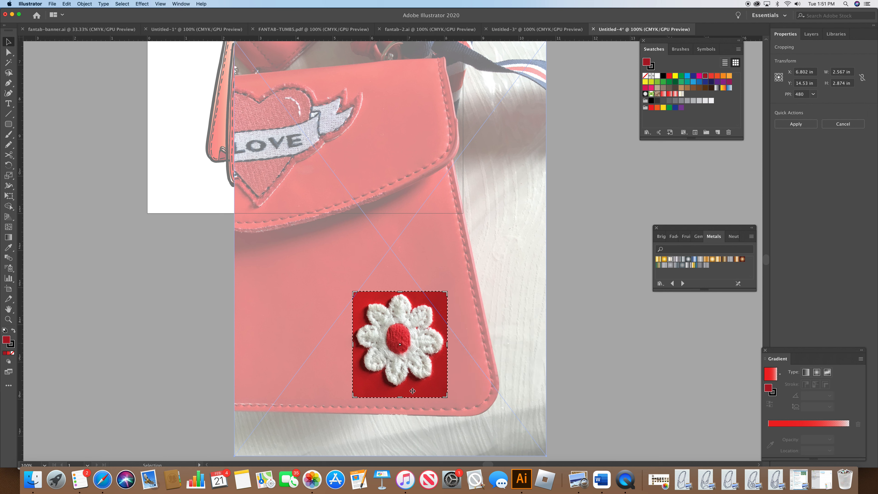
{"action": "left_click_drag", "start_coordinate": [402, 398], "coordinate": [400, 388]}
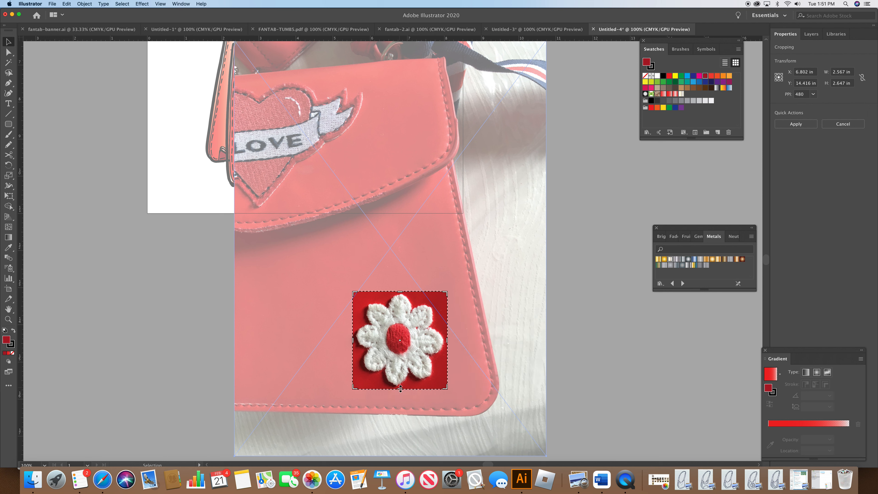
{"action": "key", "text": "Return"}
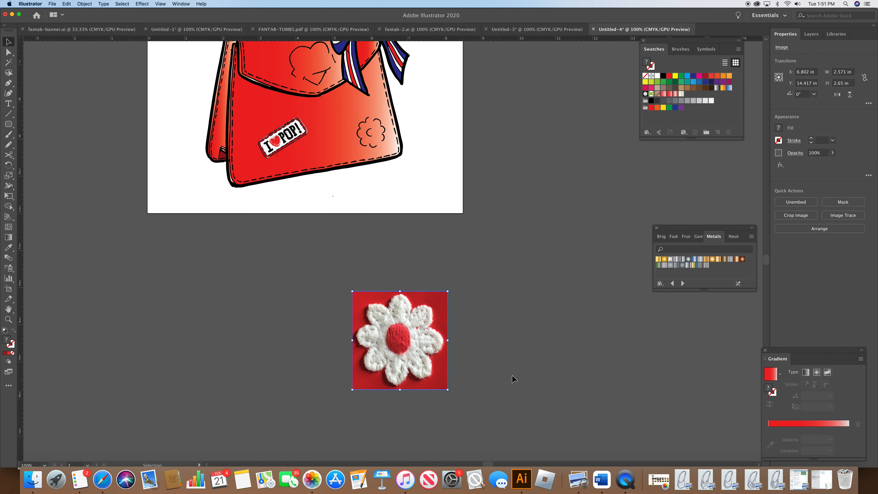
Step: Image-trace the cropped daisy photo with Make and Expand
{"action": "left_click", "coordinate": [84, 5]}
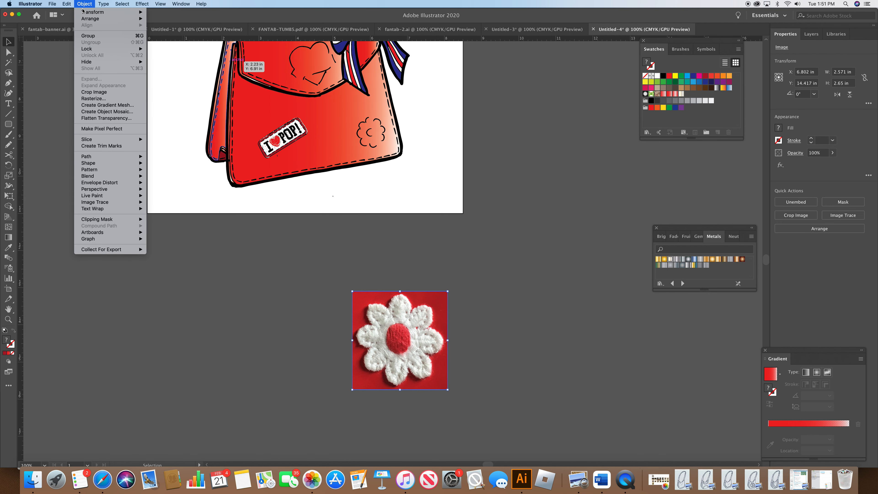
{"action": "mouse_move", "coordinate": [119, 204]}
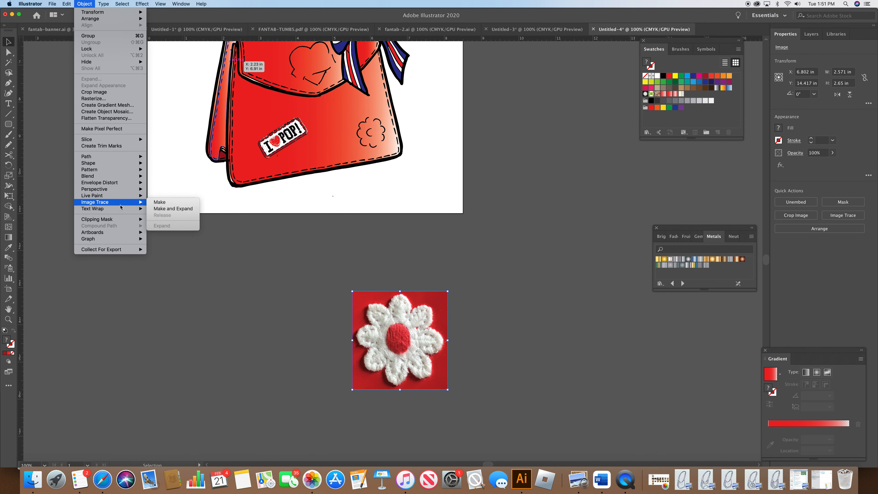
{"action": "left_click", "coordinate": [177, 210]}
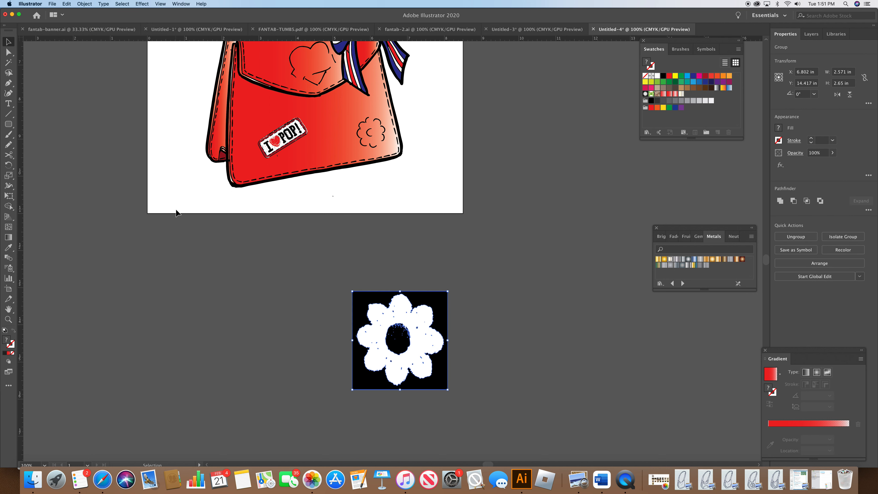
Step: Delete the black background shape from the traced daisy
{"action": "left_click", "coordinate": [8, 52]}
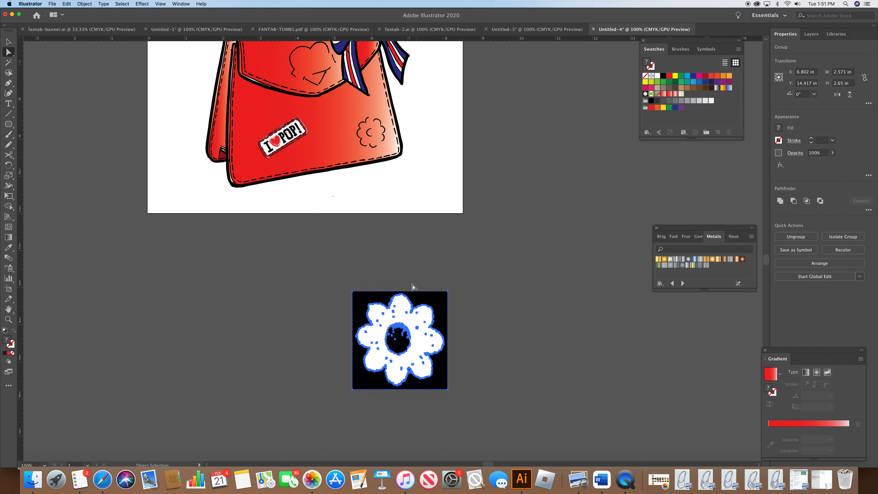
{"action": "left_click", "coordinate": [484, 302]}
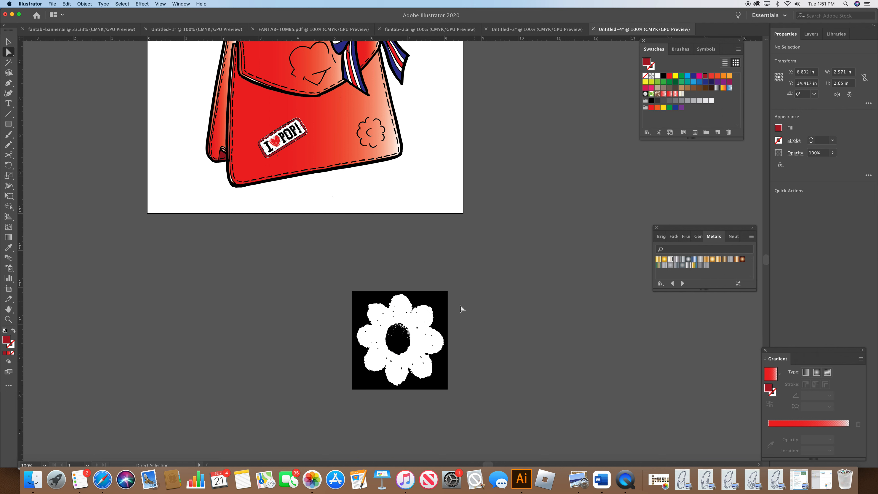
{"action": "left_click", "coordinate": [445, 302]}
{"action": "left_click", "coordinate": [448, 302]}
{"action": "key", "text": "Delete"}
{"action": "key", "text": "Delete"}
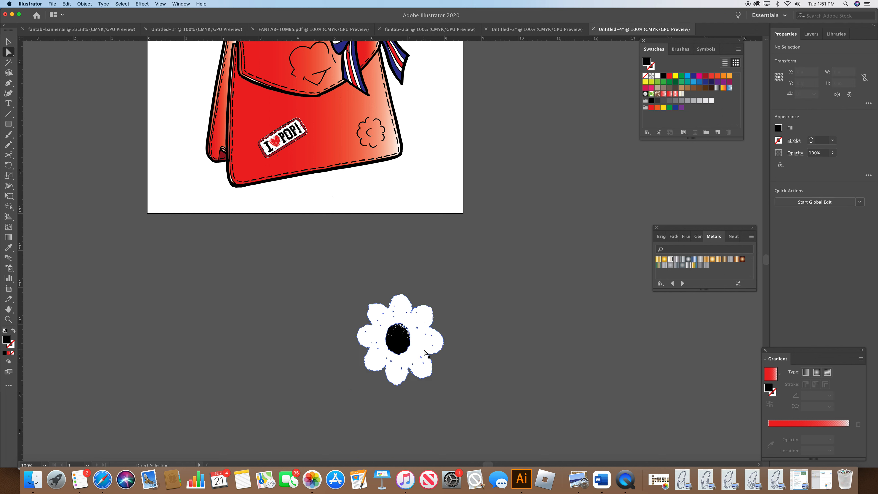
Step: Fill the daisy's centre shape with red
{"action": "left_click", "coordinate": [402, 345]}
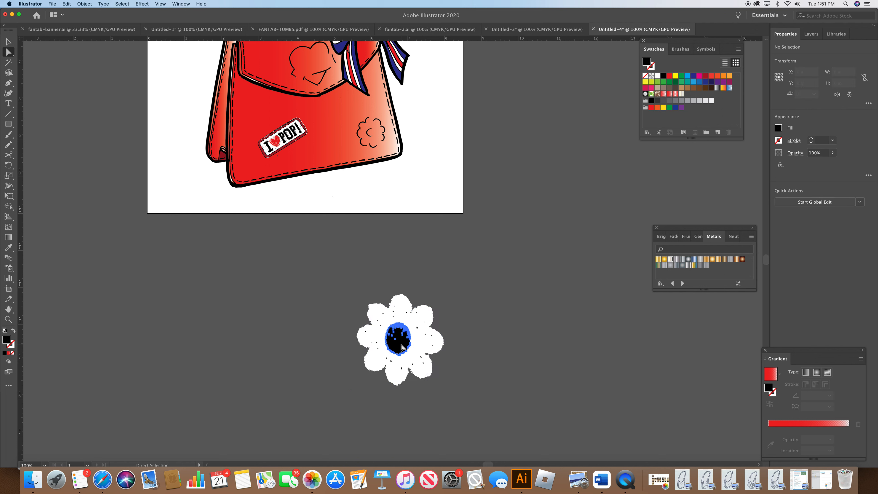
{"action": "left_click", "coordinate": [705, 76]}
{"action": "left_click", "coordinate": [493, 241]}
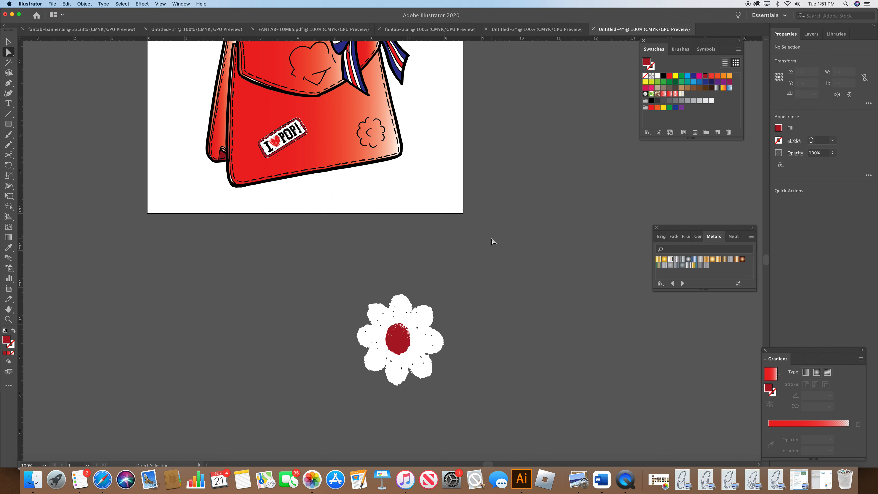
Step: Give the white petal shape a 1 pt stroke
{"action": "left_click", "coordinate": [417, 348]}
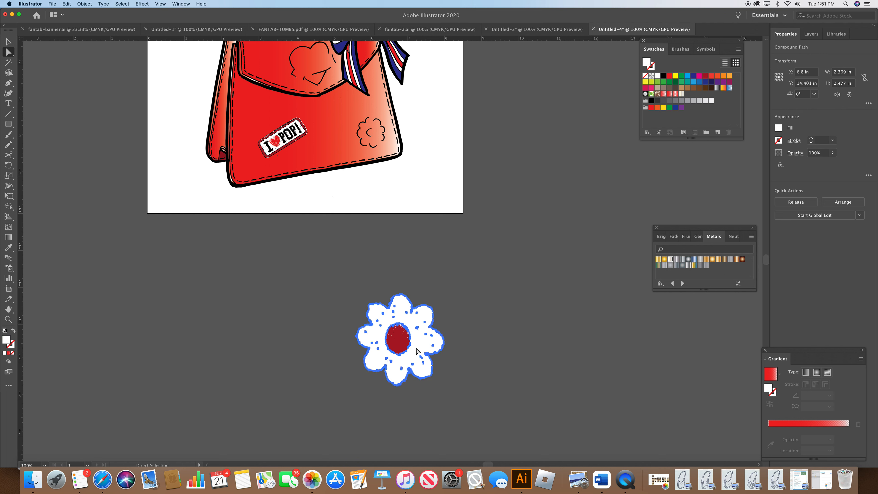
{"action": "left_click", "coordinate": [797, 141]}
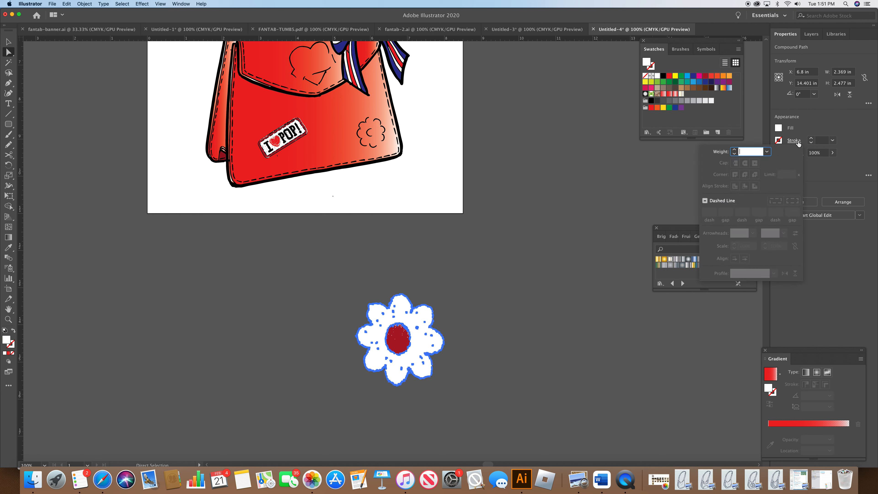
{"action": "left_click", "coordinate": [766, 152]}
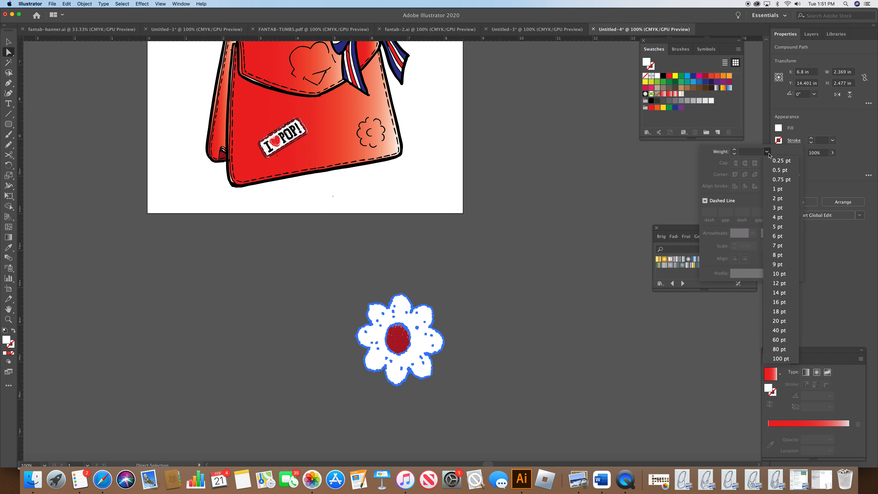
{"action": "left_click", "coordinate": [777, 188]}
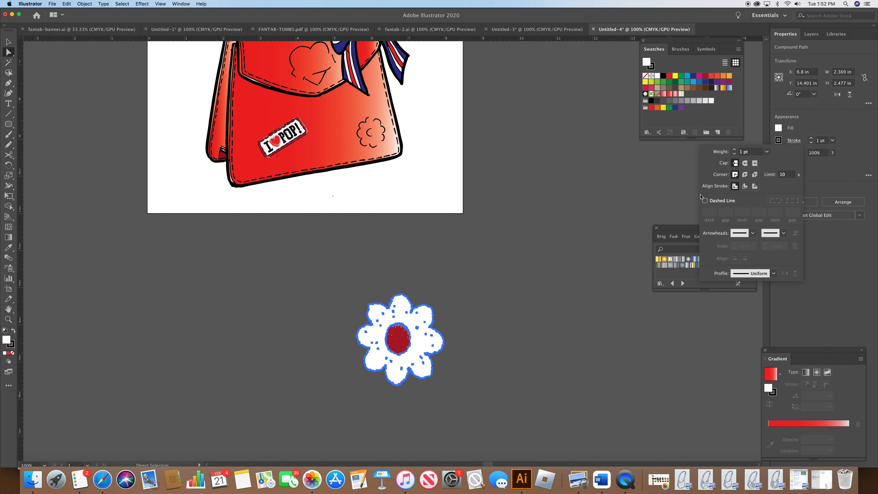
{"action": "left_click", "coordinate": [677, 191]}
{"action": "left_click", "coordinate": [473, 334]}
Step: Duplicate the petal shape and fill the copy with the Fade To Center Black swatch as a radial gradient
{"action": "left_click", "coordinate": [428, 347]}
{"action": "key", "text": "cmd+c"}
{"action": "key", "text": "cmd+v"}
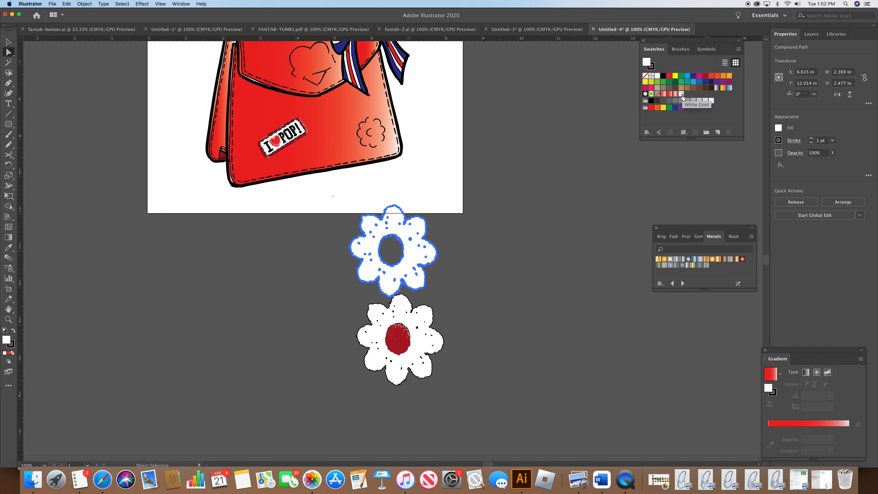
{"action": "left_click", "coordinate": [676, 238]}
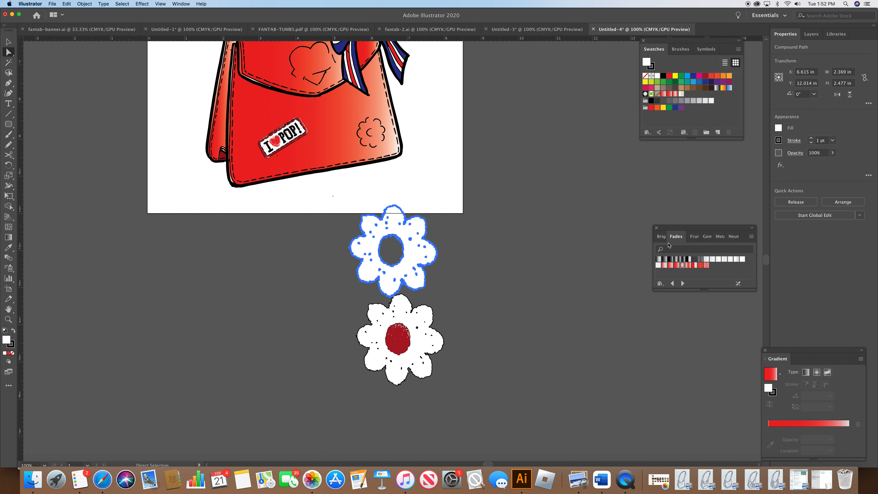
{"action": "left_click", "coordinate": [676, 260]}
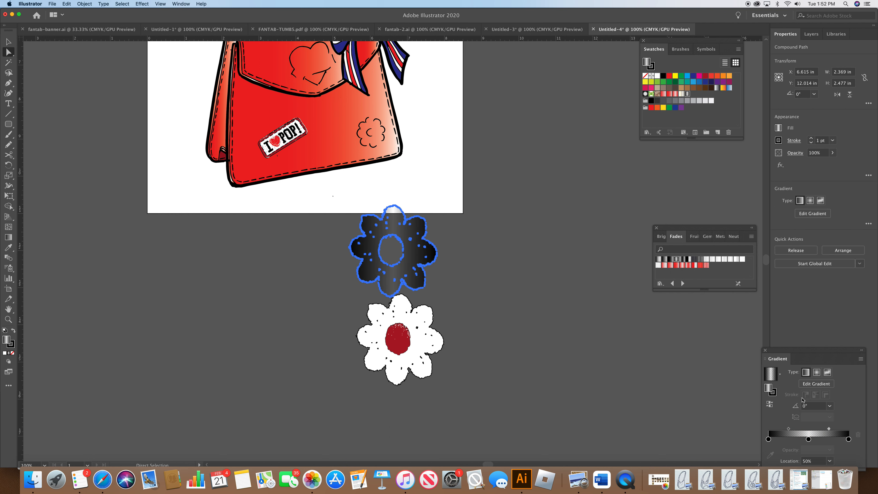
{"action": "left_click", "coordinate": [816, 373]}
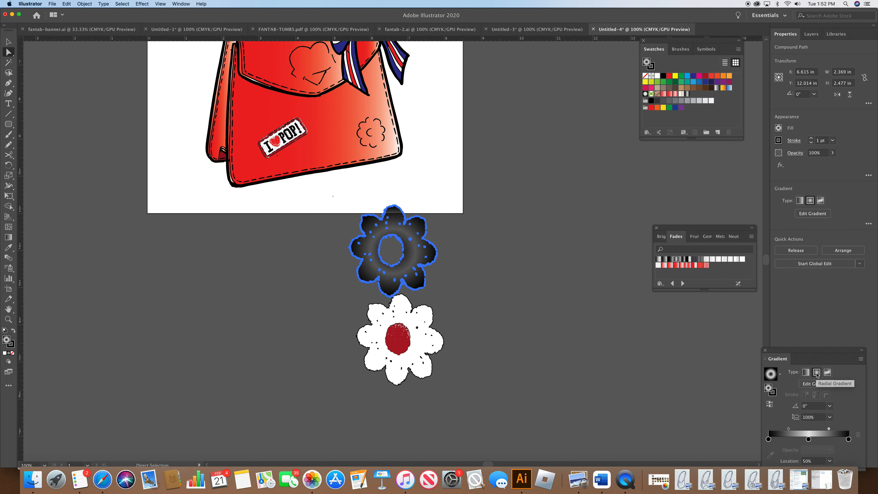
Step: Set the gradient petal copy's opacity to 20% and move it over the original daisy
{"action": "left_click", "coordinate": [795, 154]}
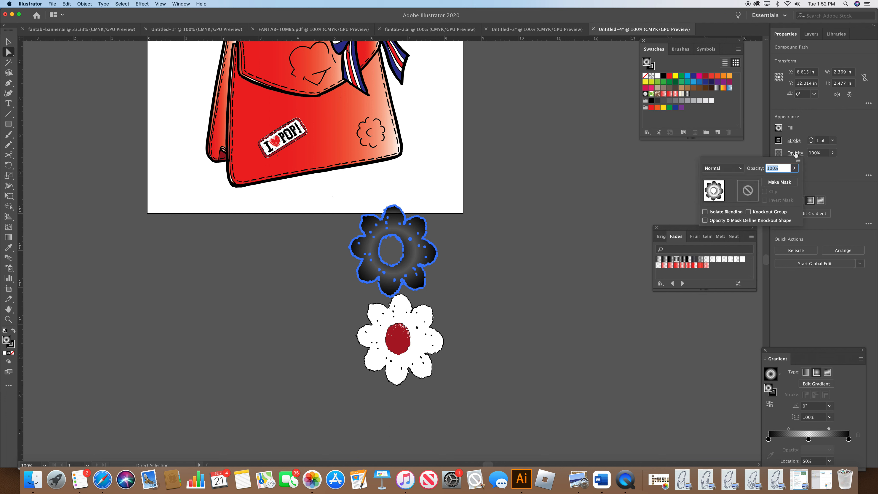
{"action": "left_click", "coordinate": [794, 169]}
{"action": "left_click_drag", "start_coordinate": [791, 178], "coordinate": [768, 180]}
{"action": "left_click", "coordinate": [406, 261]}
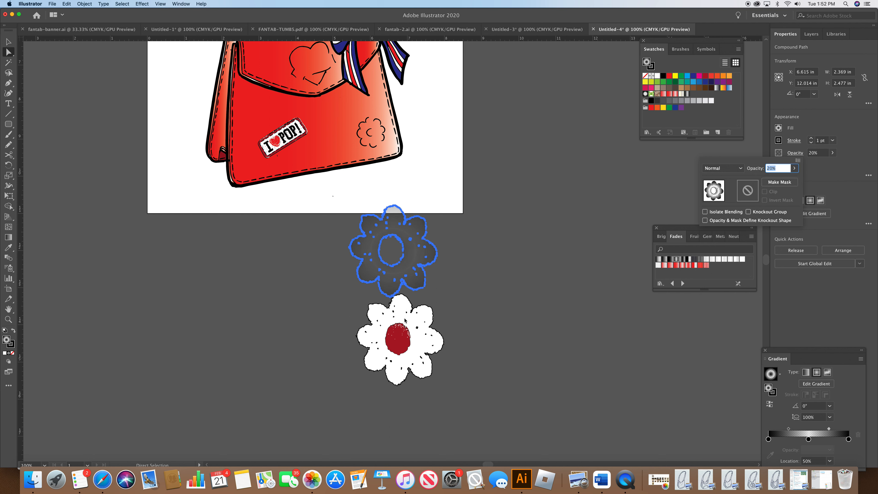
{"action": "left_click_drag", "start_coordinate": [411, 270], "coordinate": [417, 359]}
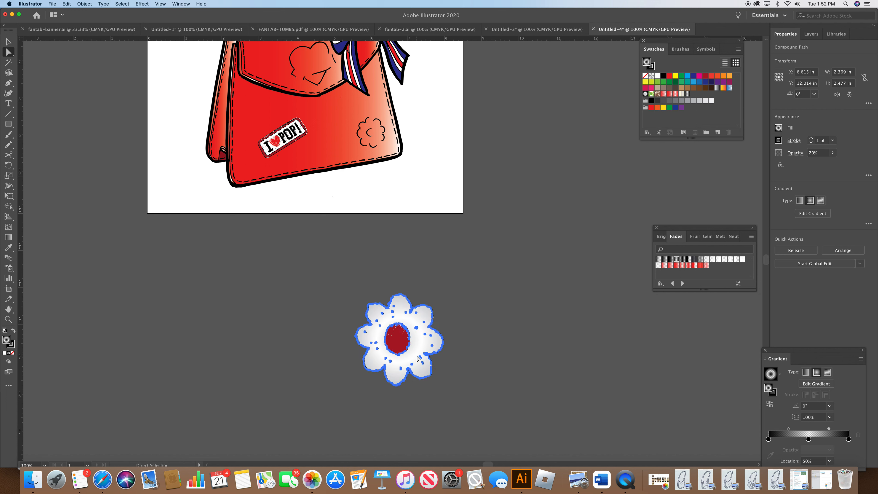
{"action": "left_click", "coordinate": [470, 341]}
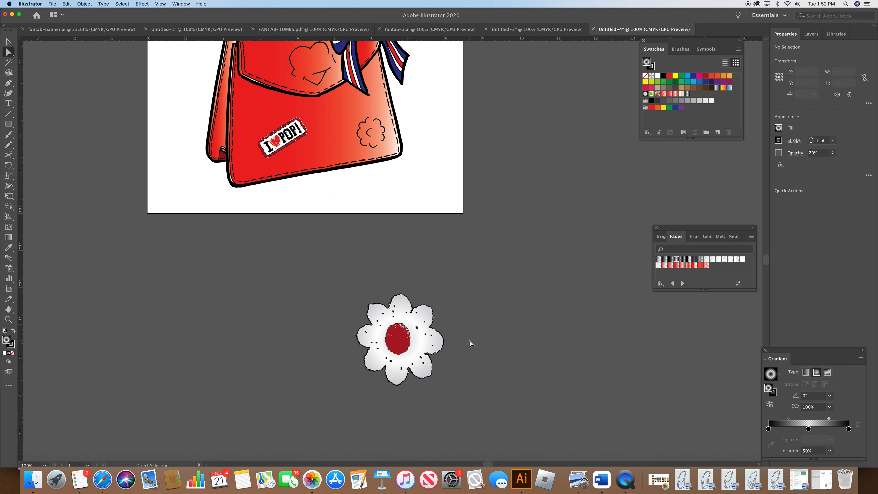
Step: Duplicate the red centre shape and fill the copy with the Fade To Center Black radial gradient
{"action": "left_click", "coordinate": [404, 350]}
{"action": "key", "text": "super+c"}
{"action": "key", "text": "super+v"}
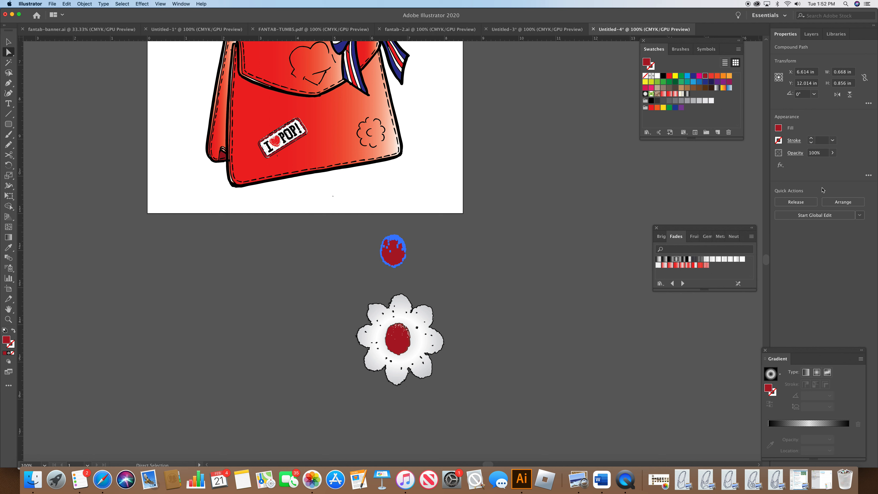
{"action": "left_click", "coordinate": [677, 260]}
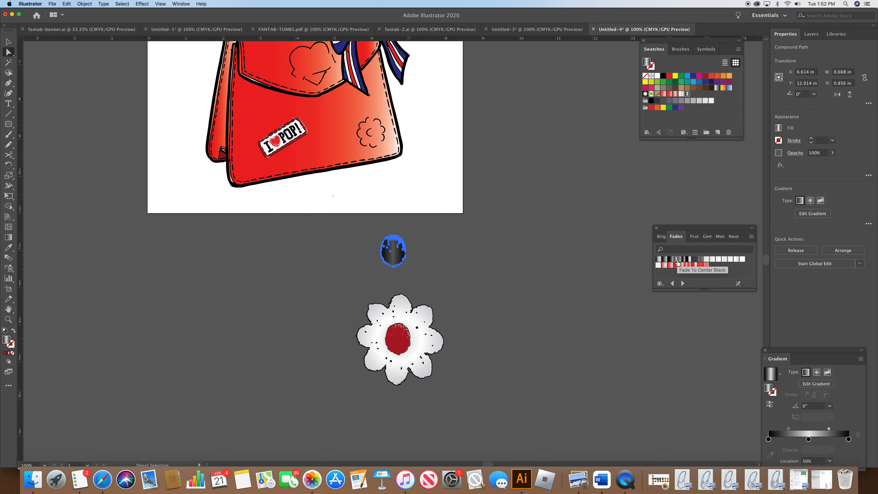
{"action": "left_click", "coordinate": [817, 372]}
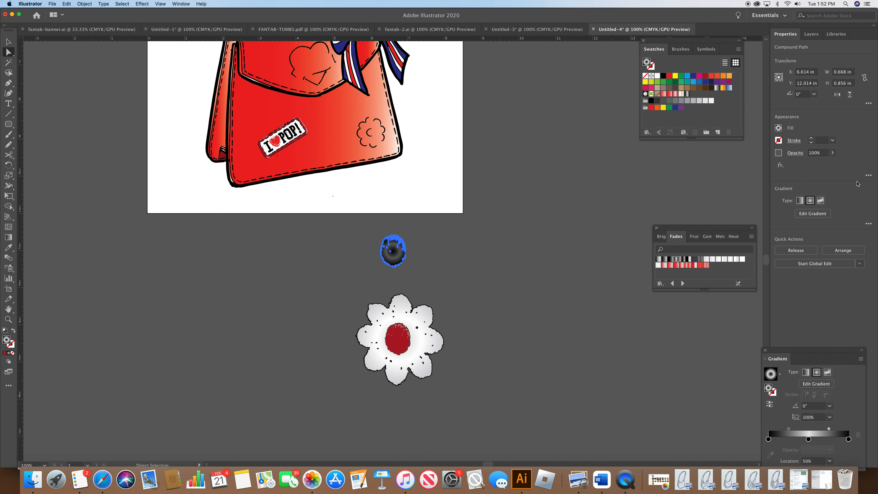
Step: Lower the gradient centre copy's opacity to about 23%
{"action": "left_click", "coordinate": [832, 152]}
{"action": "left_click_drag", "start_coordinate": [833, 163], "coordinate": [806, 170]}
{"action": "left_click", "coordinate": [832, 153]}
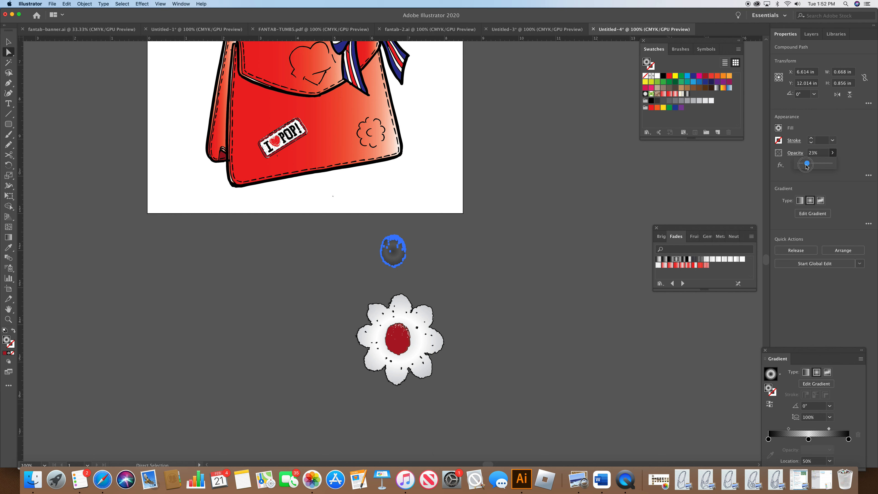
Step: Move the gradient centre copy over the daisy's red centre
{"action": "left_click_drag", "start_coordinate": [398, 261], "coordinate": [404, 348]}
{"action": "left_click", "coordinate": [452, 313]}
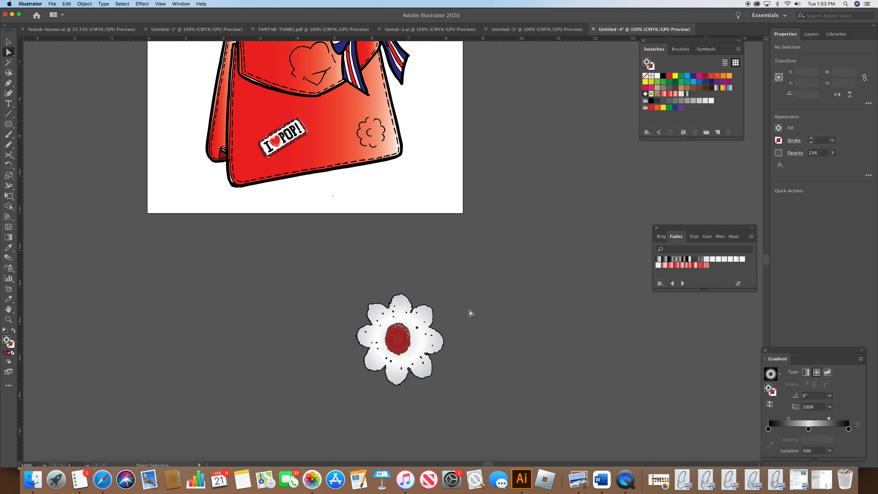
Step: Group all of the daisy's shapes and move the group onto the bag beside the sketched flower outline
{"action": "left_click_drag", "start_coordinate": [344, 269], "coordinate": [456, 428]}
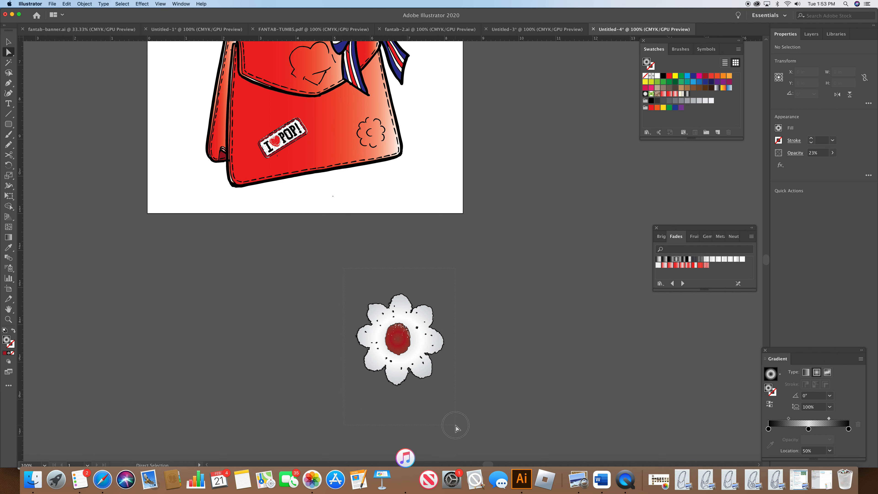
{"action": "left_click", "coordinate": [85, 5]}
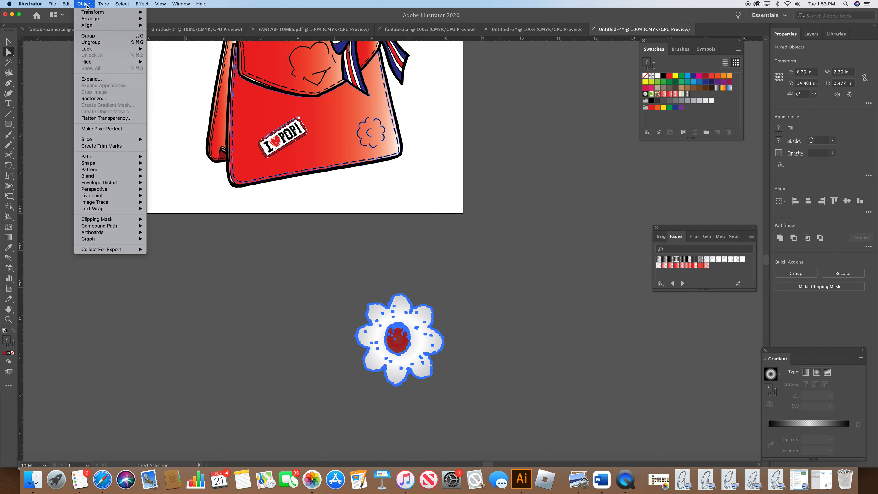
{"action": "left_click", "coordinate": [91, 36]}
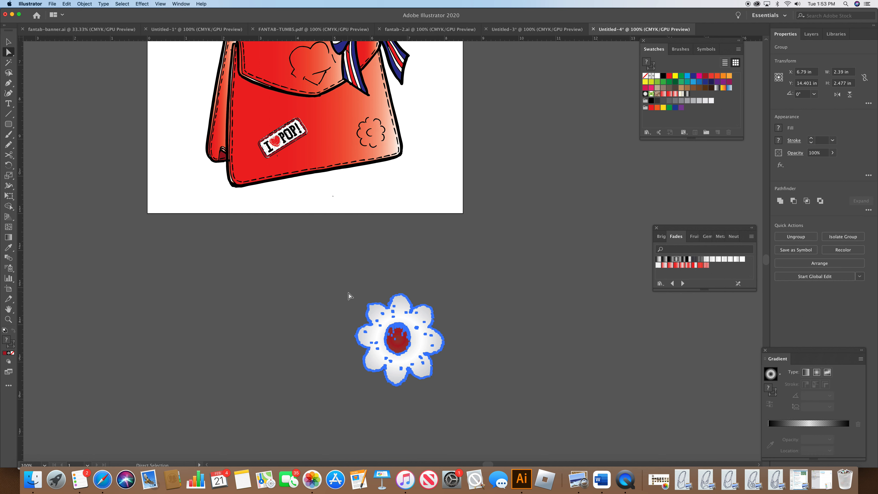
{"action": "left_click", "coordinate": [8, 42]}
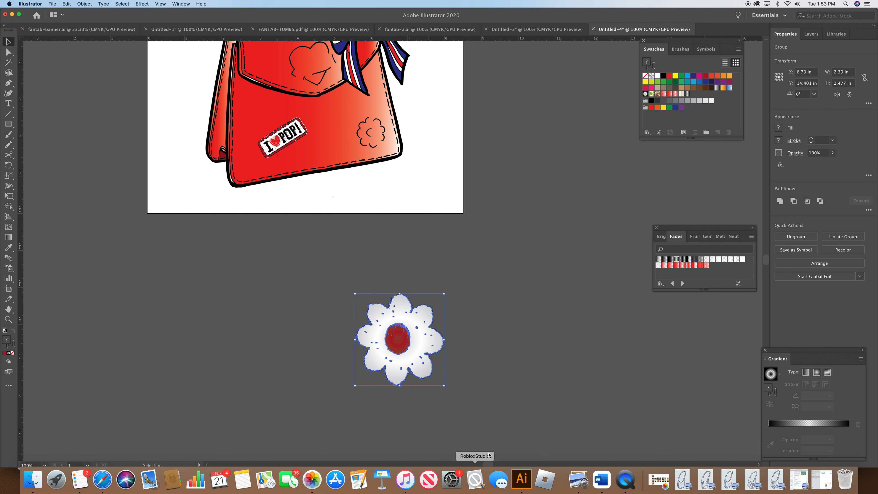
{"action": "left_click_drag", "start_coordinate": [444, 386], "coordinate": [439, 153]}
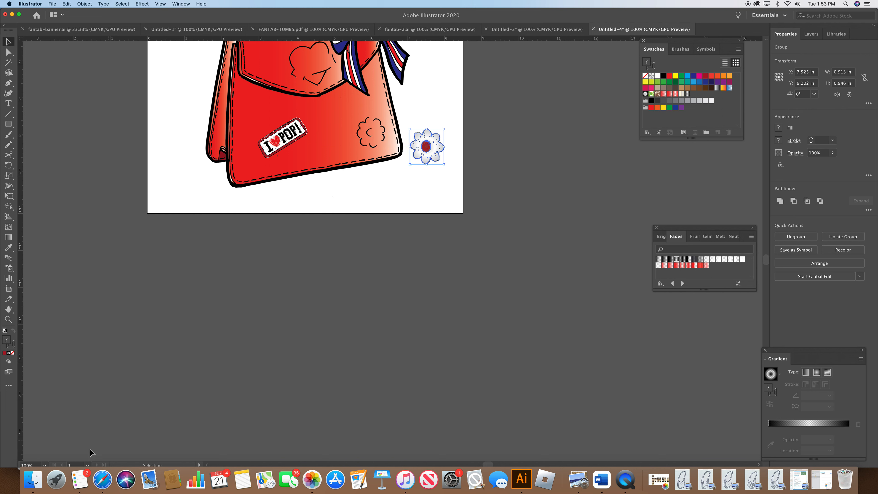
Step: Delete every arc of the sketched flower outline on the bag, undoing an accidental deletion of the bag fill
{"action": "left_click", "coordinate": [45, 465]}
{"action": "left_click", "coordinate": [57, 312]}
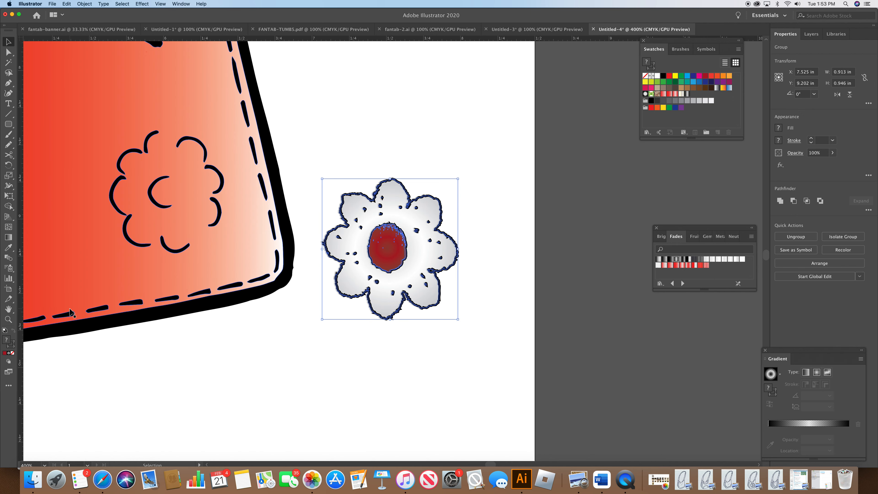
{"action": "left_click", "coordinate": [214, 223]}
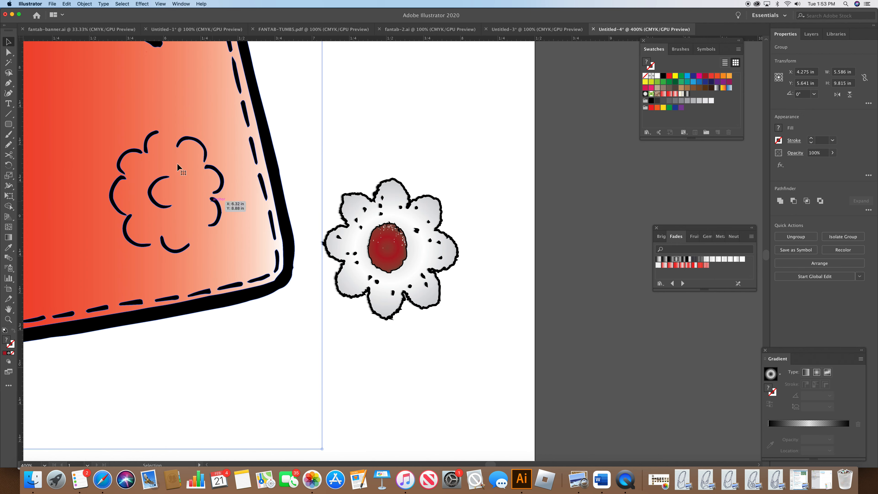
{"action": "left_click", "coordinate": [9, 52]}
{"action": "left_click", "coordinate": [218, 221]}
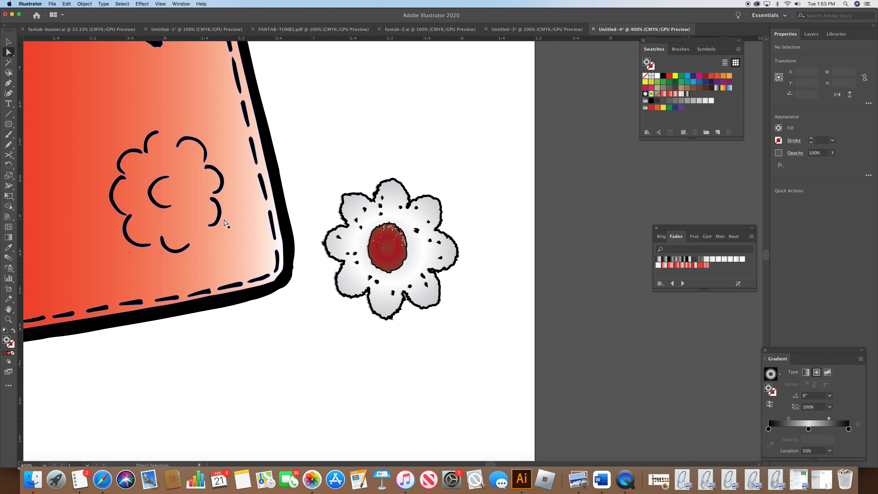
{"action": "key", "text": "Delete"}
{"action": "left_click", "coordinate": [219, 218]}
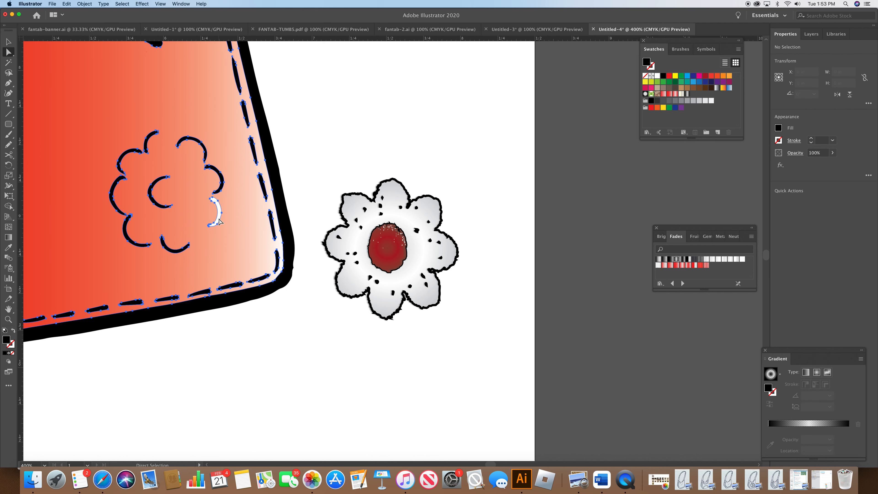
{"action": "key", "text": "Delete"}
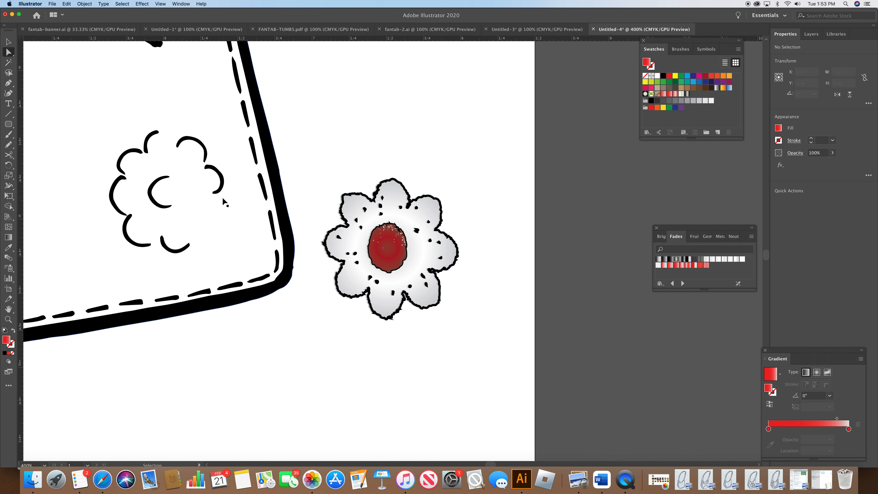
{"action": "key", "text": "super+z"}
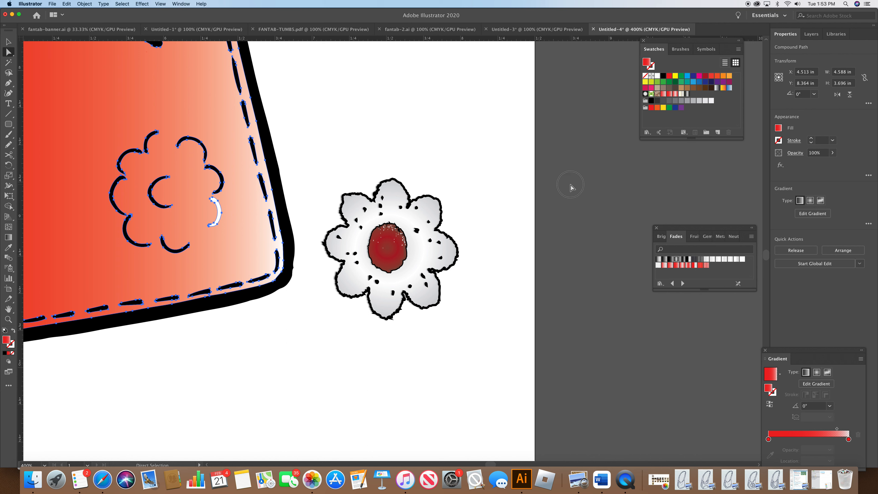
{"action": "left_click", "coordinate": [220, 217]}
{"action": "key", "text": "Delete"}
{"action": "left_click", "coordinate": [220, 190]}
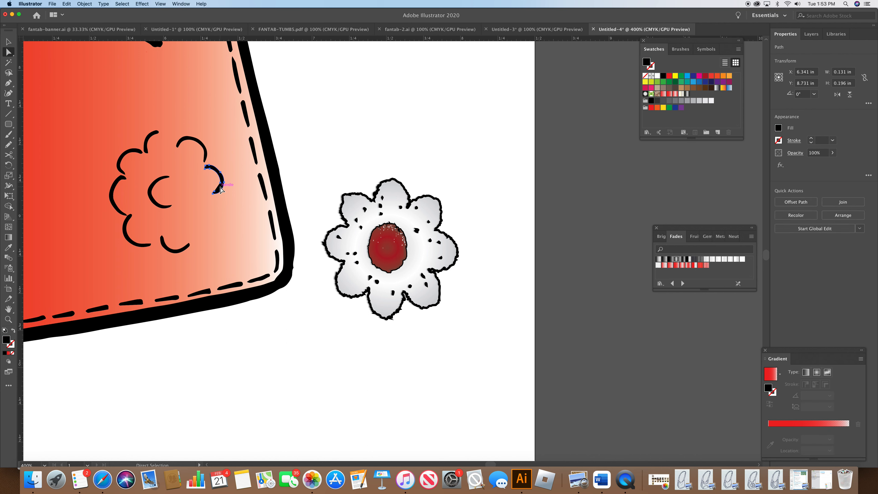
{"action": "key", "text": "Delete"}
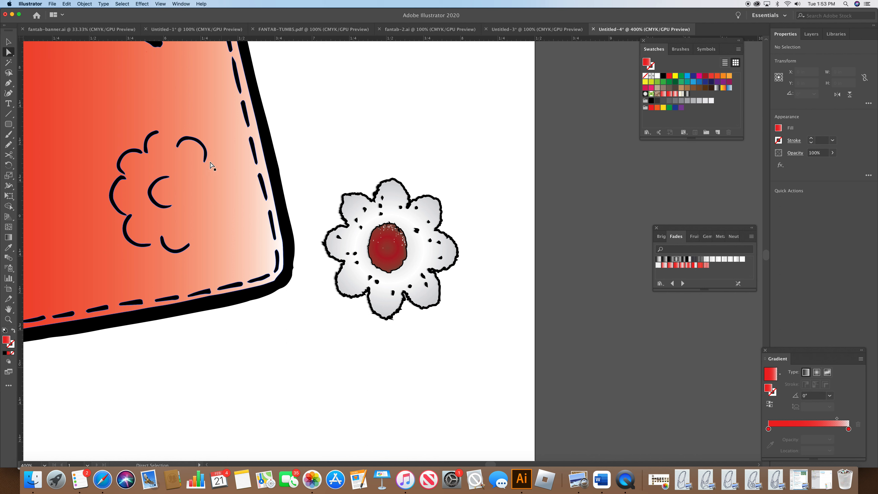
{"action": "left_click", "coordinate": [205, 158]}
{"action": "key", "text": "Delete"}
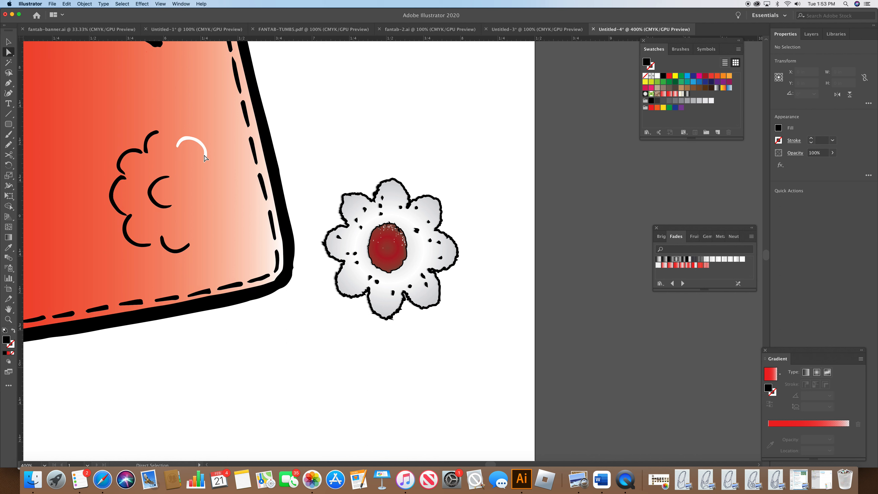
{"action": "left_click", "coordinate": [206, 156]}
{"action": "key", "text": "Delete"}
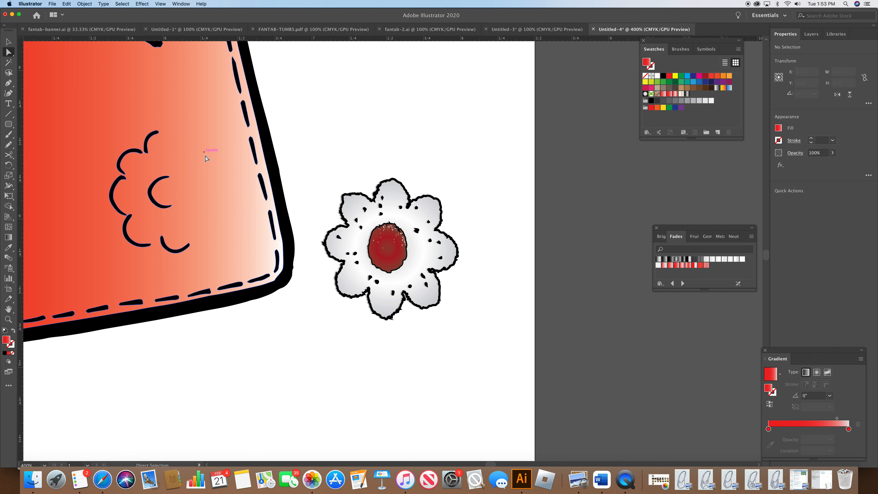
{"action": "left_click", "coordinate": [156, 190]}
{"action": "key", "text": "Delete"}
{"action": "left_click", "coordinate": [147, 149]}
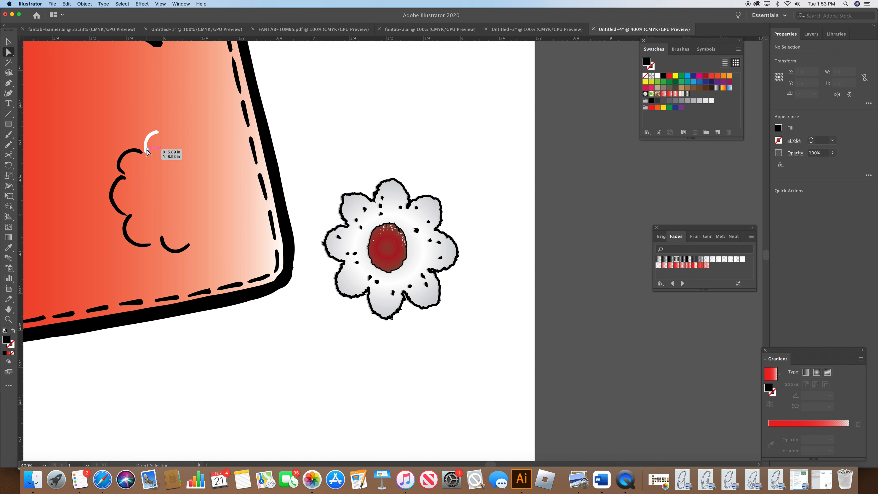
{"action": "key", "text": "Delete"}
{"action": "left_click", "coordinate": [140, 153]}
{"action": "key", "text": "Delete"}
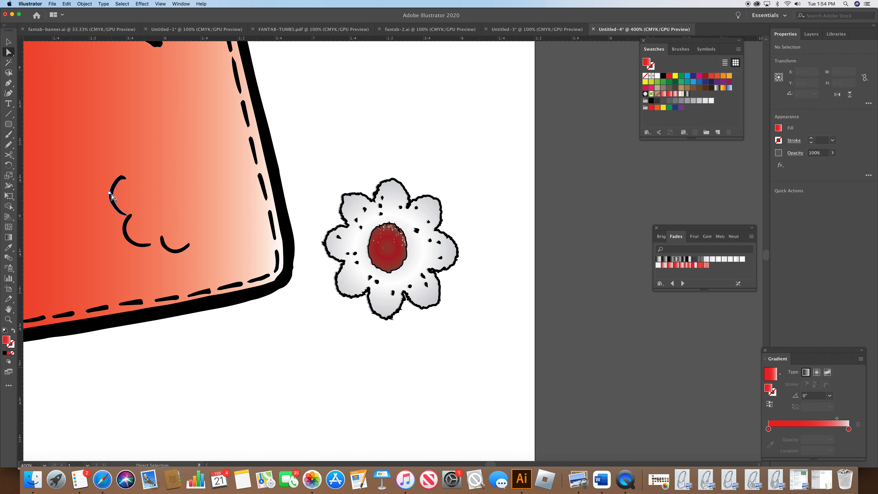
{"action": "left_click", "coordinate": [112, 196]}
{"action": "key", "text": "Delete"}
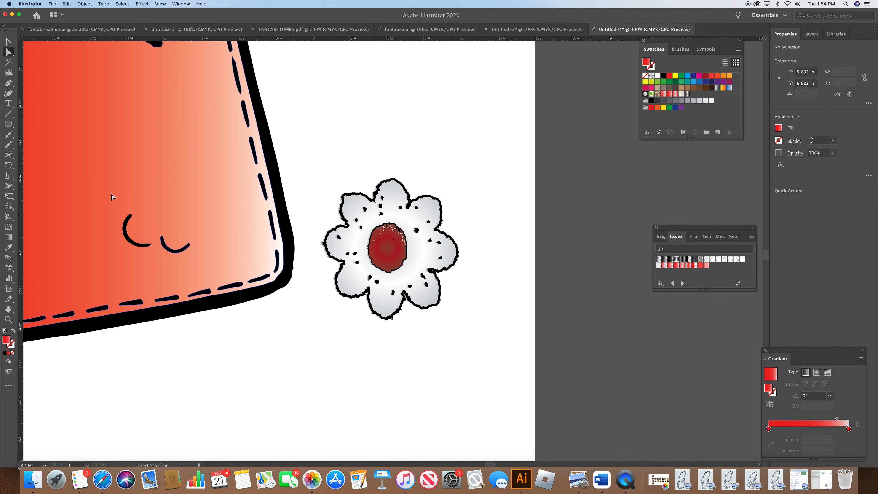
{"action": "left_click", "coordinate": [140, 241]}
{"action": "key", "text": "Delete"}
{"action": "left_click", "coordinate": [173, 251]}
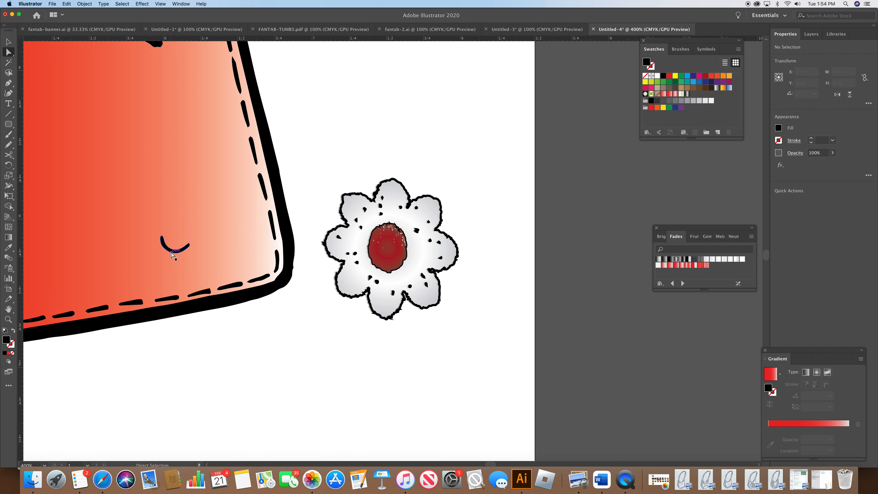
{"action": "key", "text": "Delete"}
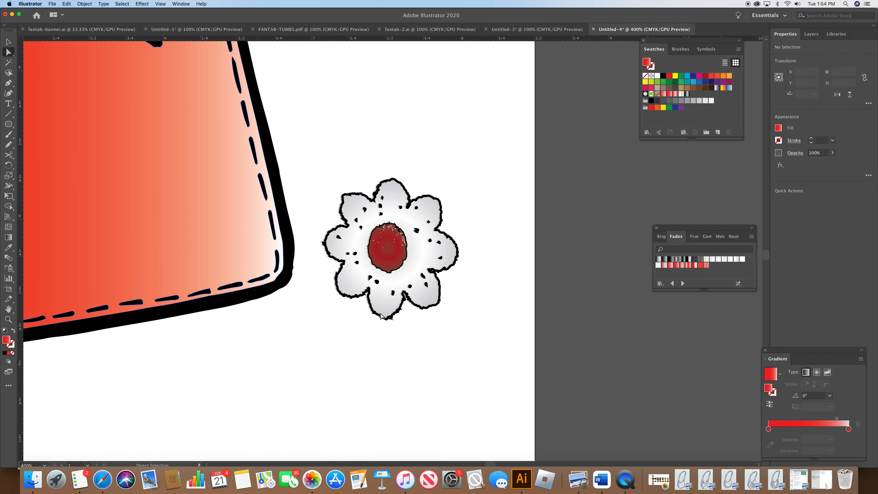
Step: Move the daisy group into the place of the removed flower outline and zoom back to 100%
{"action": "left_click", "coordinate": [12, 46]}
{"action": "left_click_drag", "start_coordinate": [372, 261], "coordinate": [128, 197]}
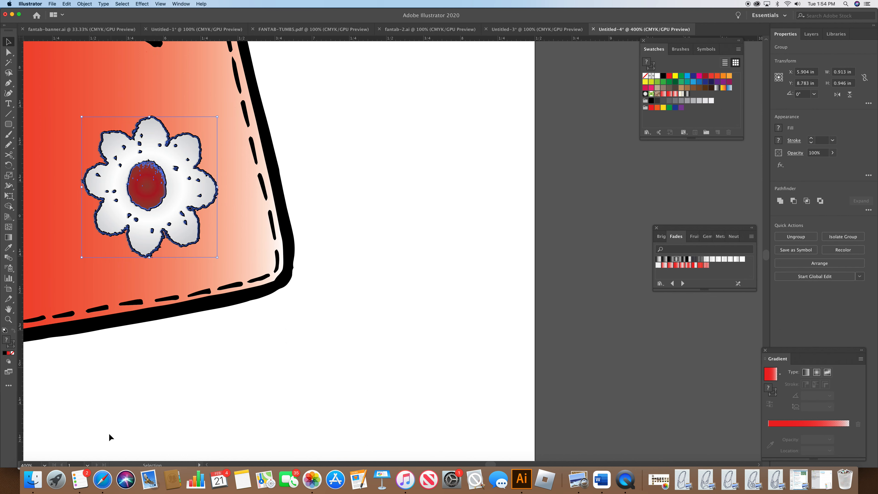
{"action": "left_click", "coordinate": [47, 465]}
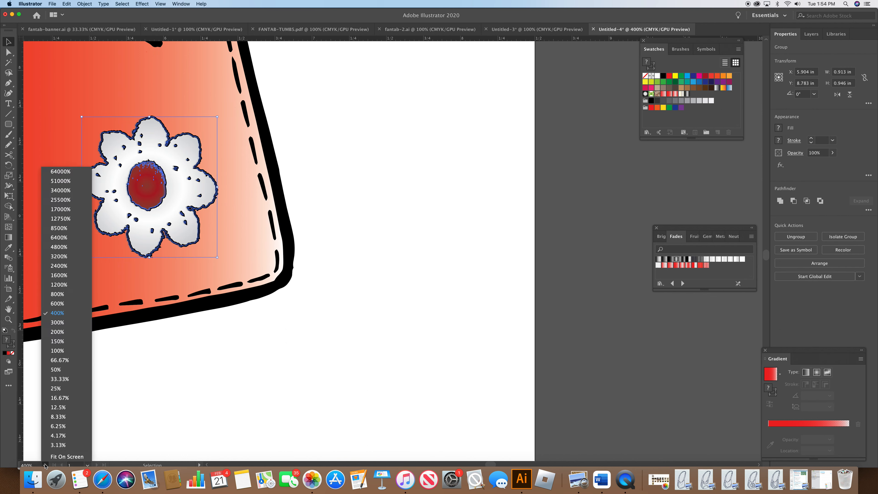
{"action": "left_click", "coordinate": [68, 357]}
{"action": "left_click", "coordinate": [578, 314]}
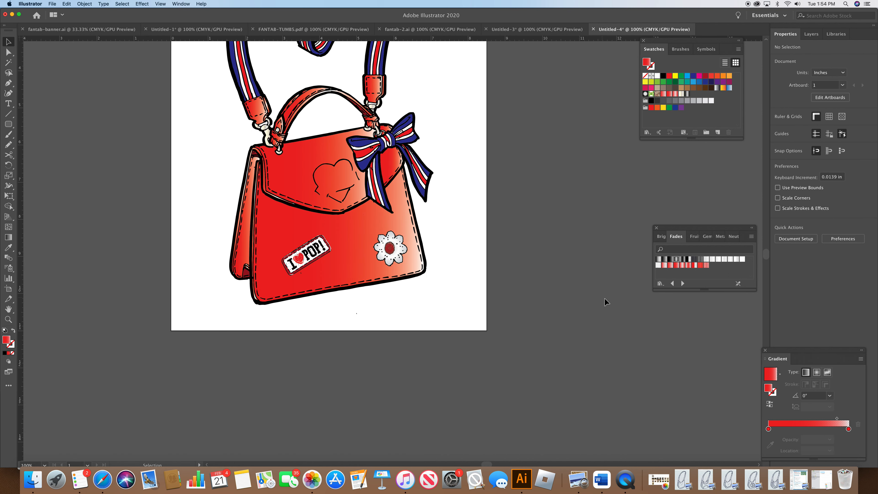
Step: Place the bag photo file found by searching for a2fd onto the canvas
{"action": "left_click", "coordinate": [52, 4]}
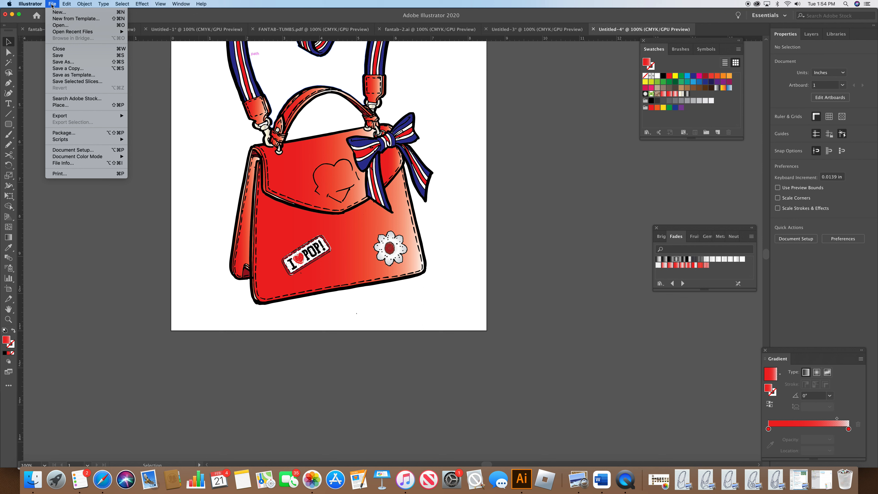
{"action": "left_click", "coordinate": [75, 105]}
{"action": "left_click", "coordinate": [508, 93]}
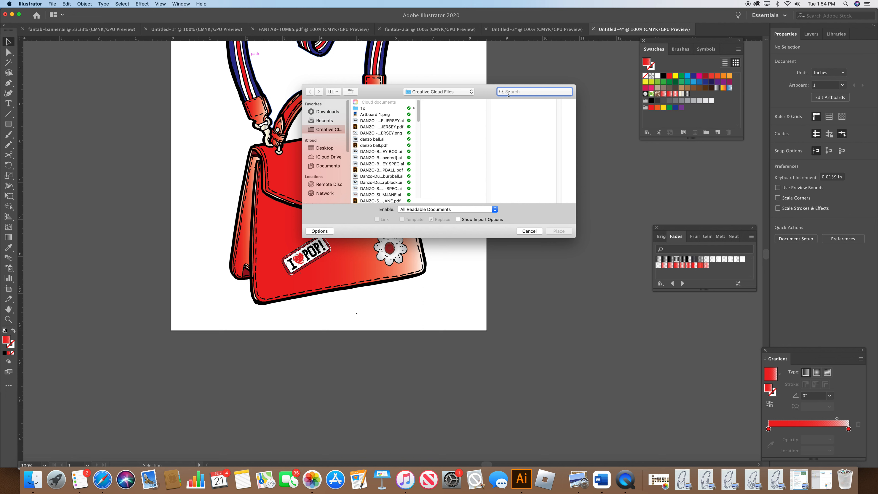
{"action": "type", "text": "a"}
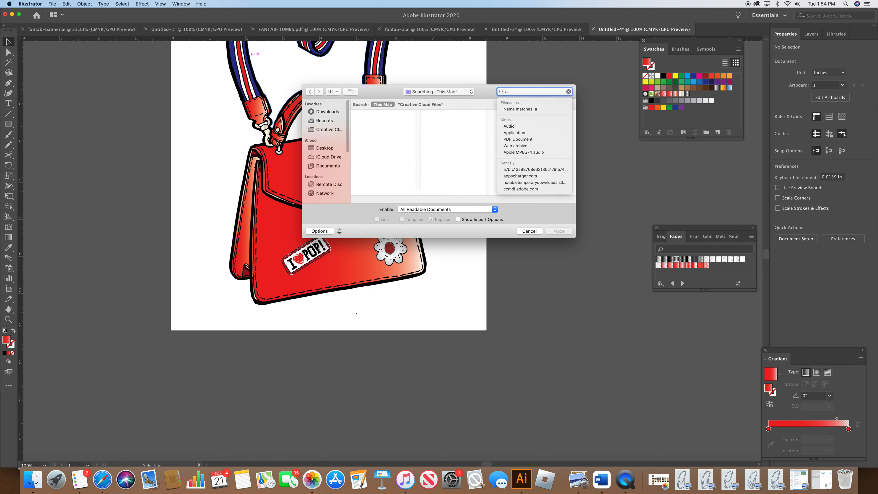
{"action": "type", "text": "2fd"}
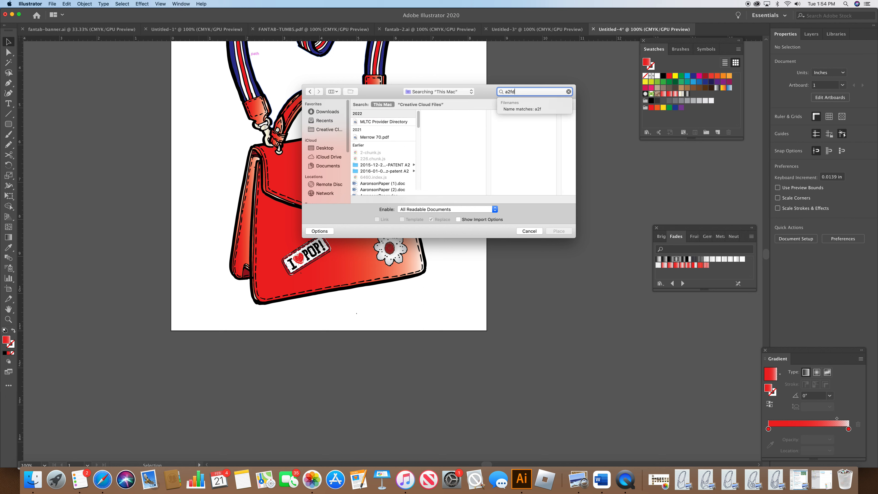
{"action": "left_click", "coordinate": [390, 121]}
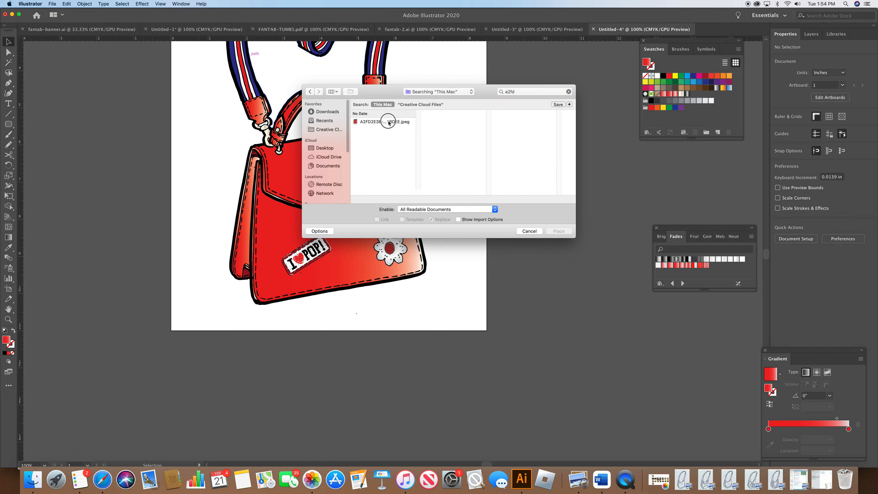
{"action": "left_click", "coordinate": [556, 231]}
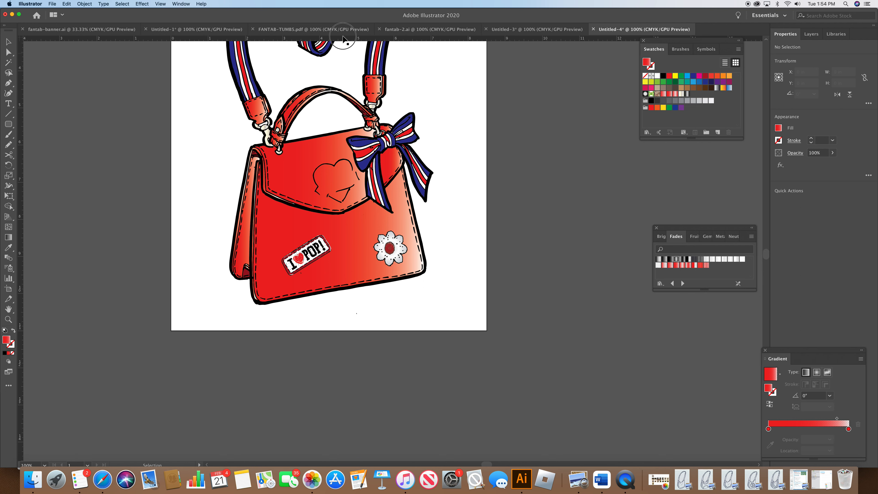
{"action": "left_click", "coordinate": [387, 67]}
Step: Reposition the placed photo and scale it uniformly to 20%
{"action": "left_click_drag", "start_coordinate": [558, 223], "coordinate": [615, 266]}
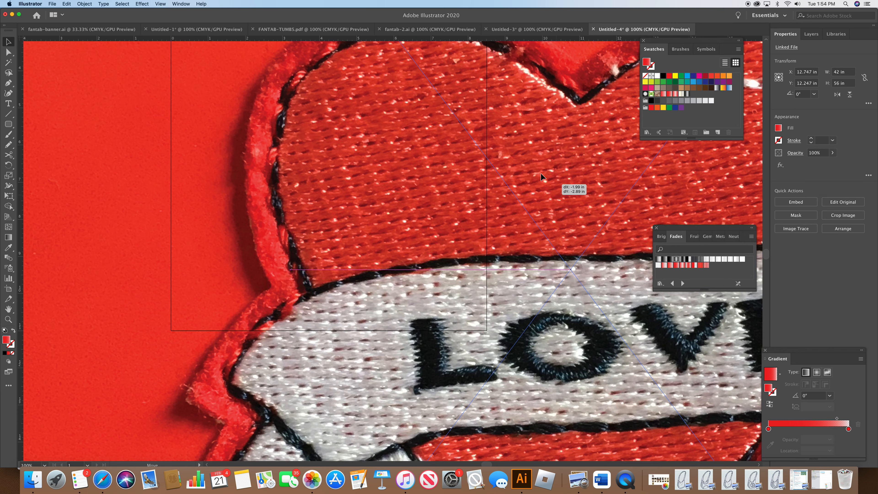
{"action": "left_click_drag", "start_coordinate": [658, 389], "coordinate": [518, 170]}
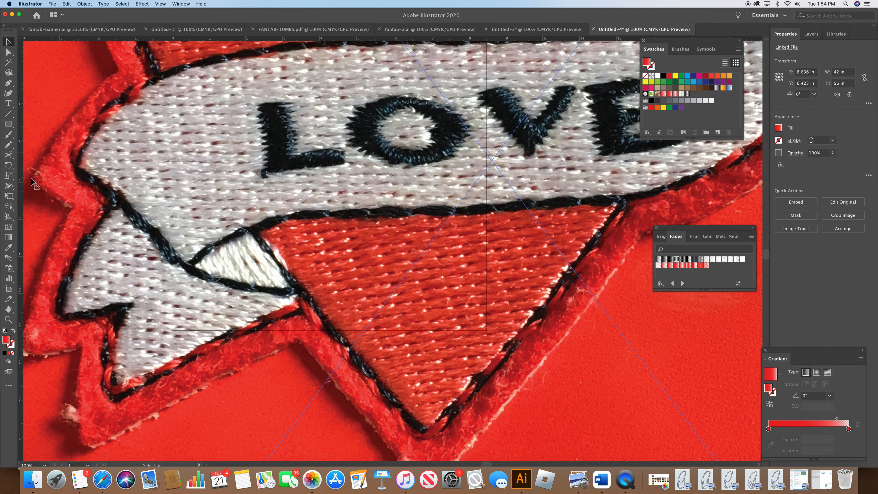
{"action": "double_click", "coordinate": [9, 175]}
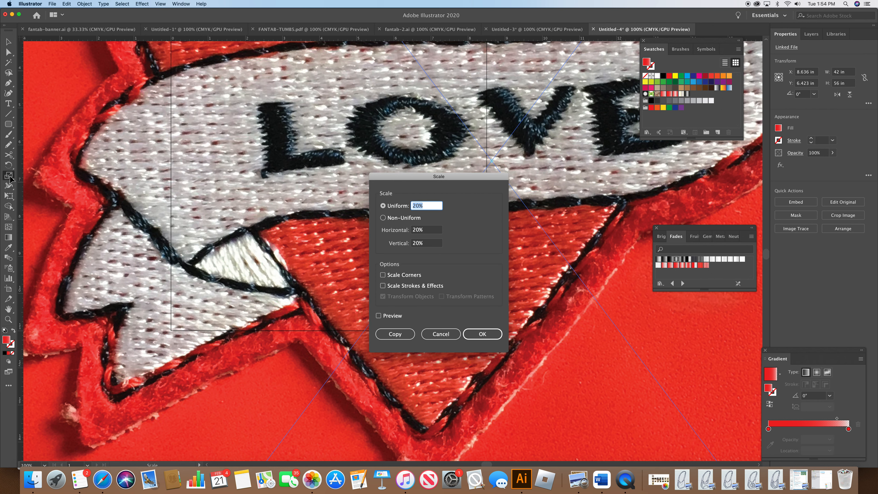
{"action": "left_click", "coordinate": [475, 336]}
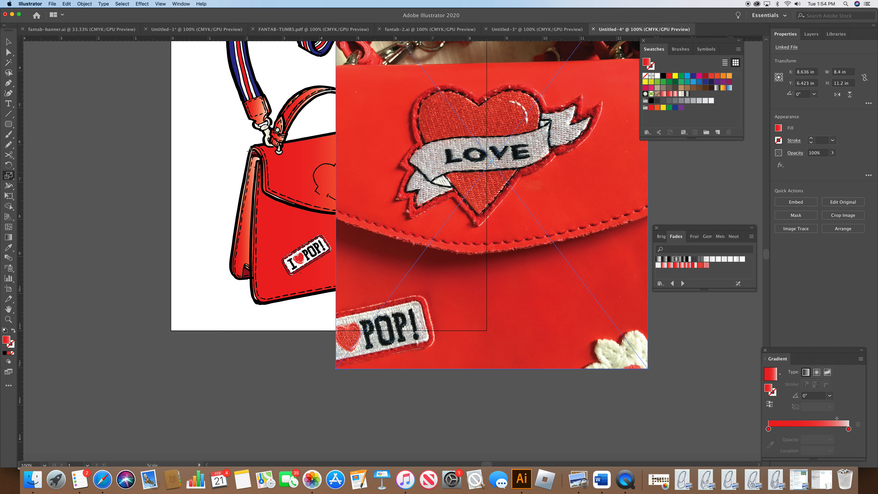
Step: Crop the placed bag photo down to the LOVE heart patch
{"action": "left_click", "coordinate": [85, 3]}
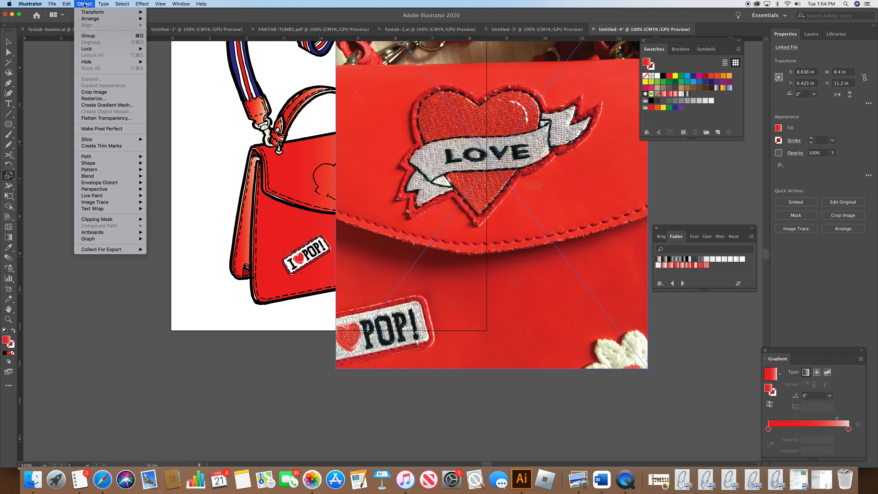
{"action": "left_click", "coordinate": [110, 93]}
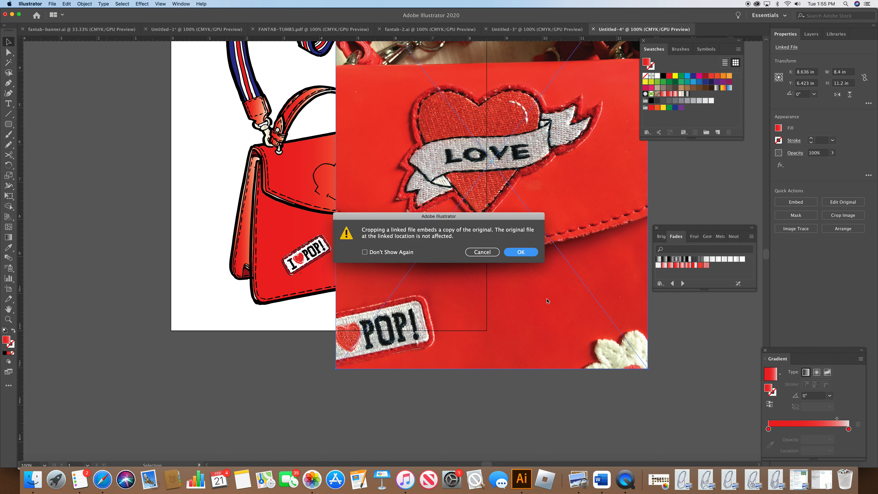
{"action": "left_click", "coordinate": [520, 251]}
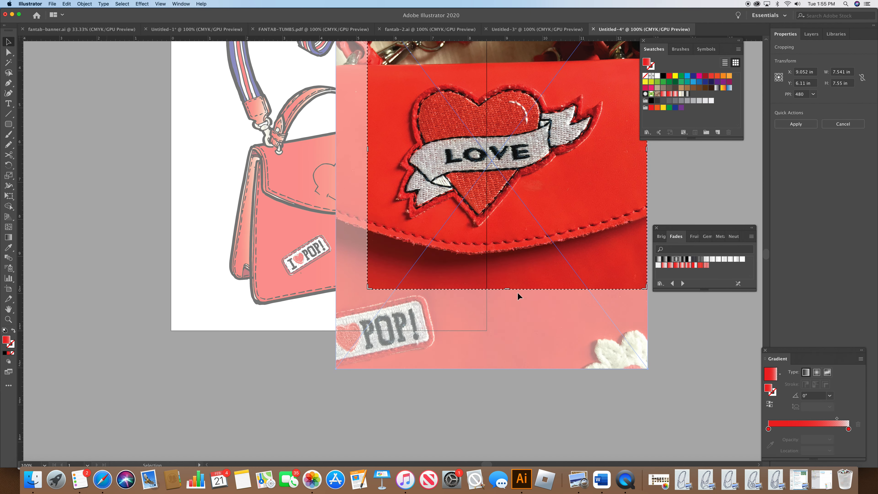
{"action": "left_click_drag", "start_coordinate": [508, 288], "coordinate": [507, 229]}
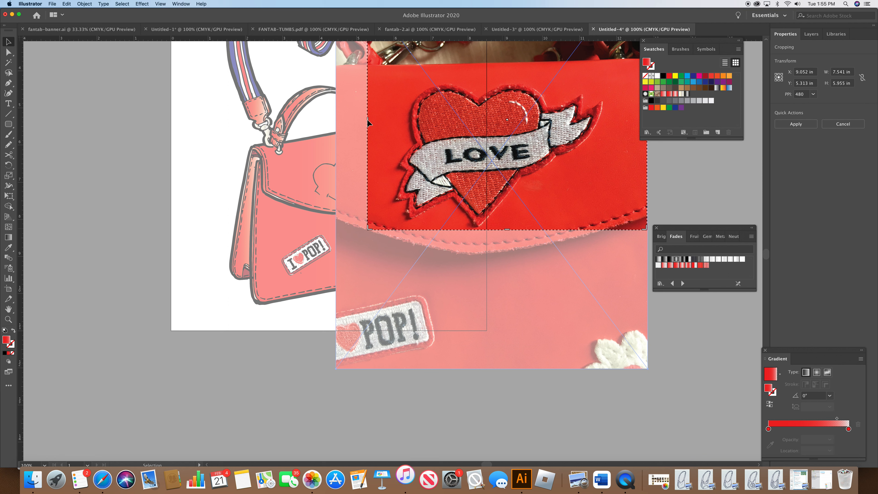
{"action": "left_click_drag", "start_coordinate": [368, 120], "coordinate": [390, 122]}
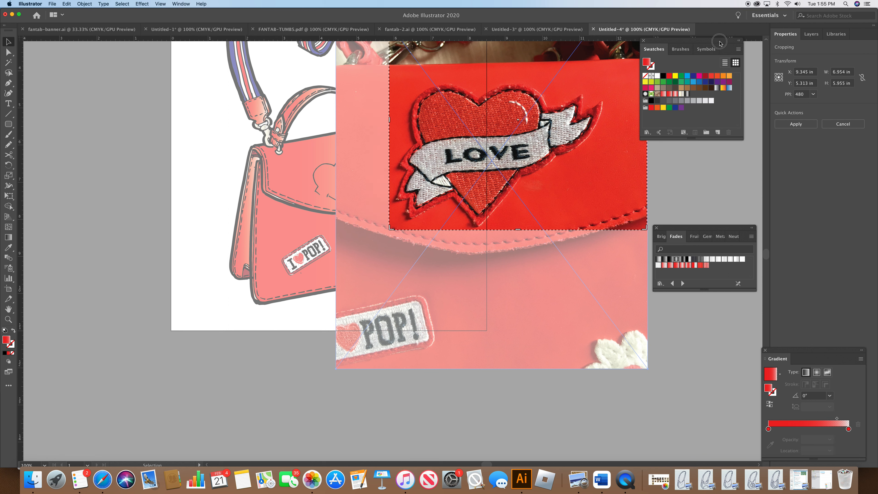
{"action": "left_click_drag", "start_coordinate": [720, 42], "coordinate": [747, 48]}
{"action": "left_click_drag", "start_coordinate": [645, 120], "coordinate": [607, 119]}
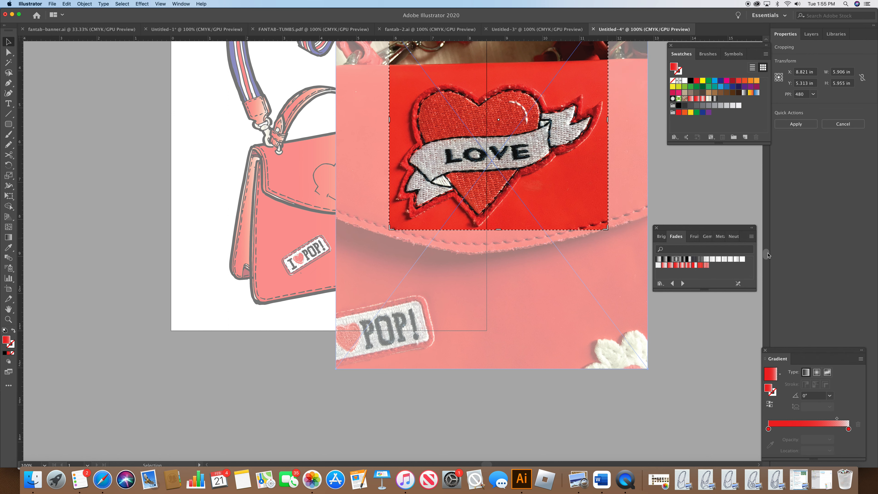
{"action": "scroll", "coordinate": [767, 255], "scroll_direction": "up", "scroll_amount": 3}
{"action": "left_click_drag", "start_coordinate": [499, 112], "coordinate": [494, 179]}
{"action": "left_click_drag", "start_coordinate": [609, 253], "coordinate": [575, 253]}
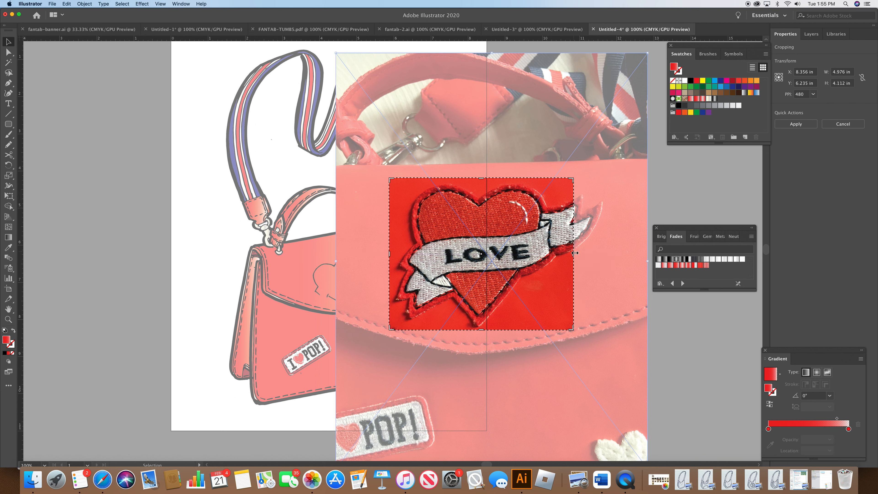
{"action": "left_click_drag", "start_coordinate": [574, 255], "coordinate": [573, 255]}
{"action": "left_click_drag", "start_coordinate": [574, 255], "coordinate": [573, 254]}
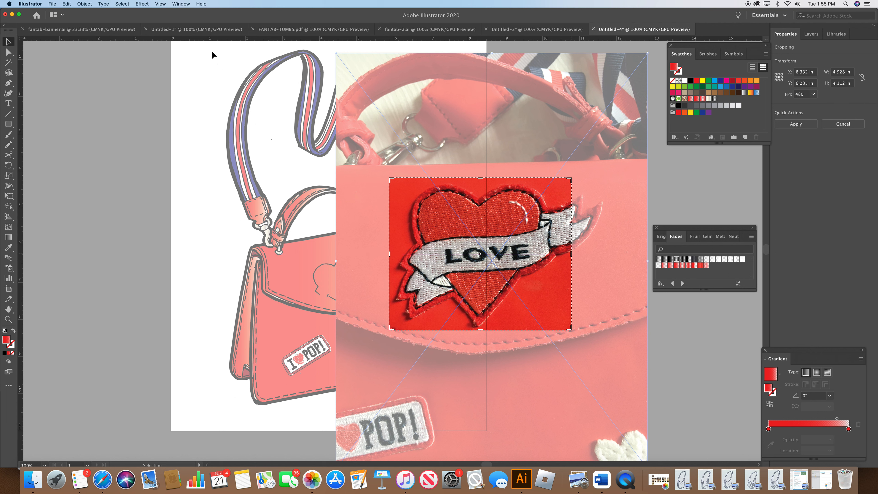
{"action": "key", "text": "Return"}
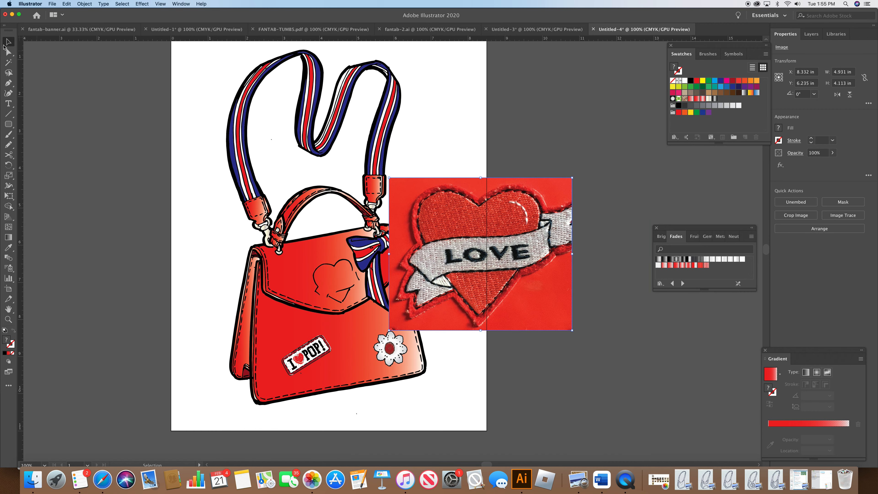
Step: Move the cropped patch beside the artboard and apply Image Trace to it
{"action": "left_click_drag", "start_coordinate": [474, 250], "coordinate": [552, 254]}
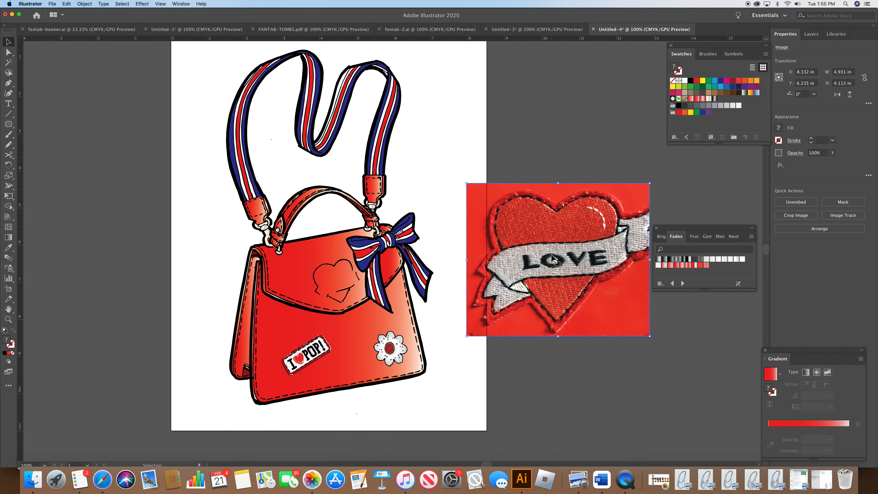
{"action": "left_click", "coordinate": [84, 4]}
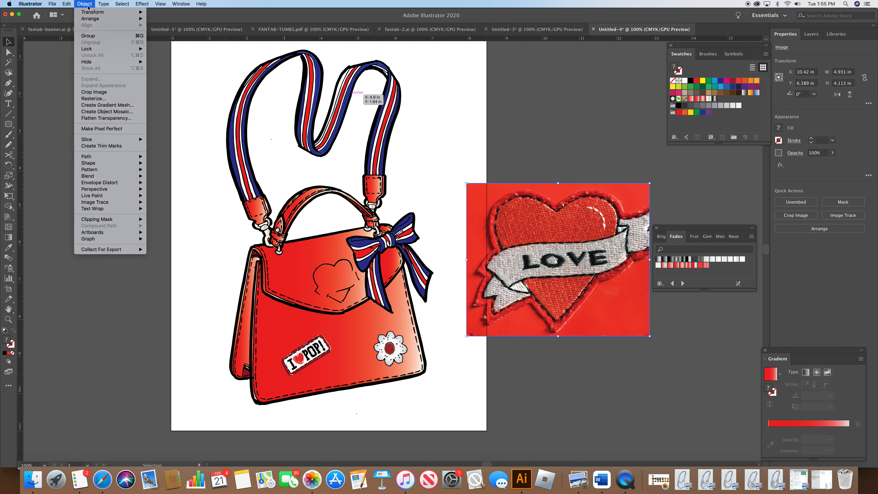
{"action": "mouse_move", "coordinate": [114, 202]}
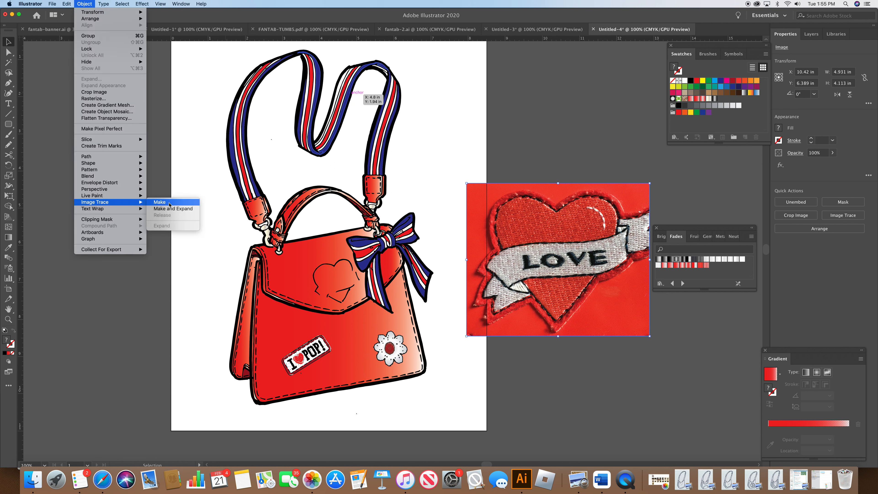
{"action": "left_click", "coordinate": [172, 209]}
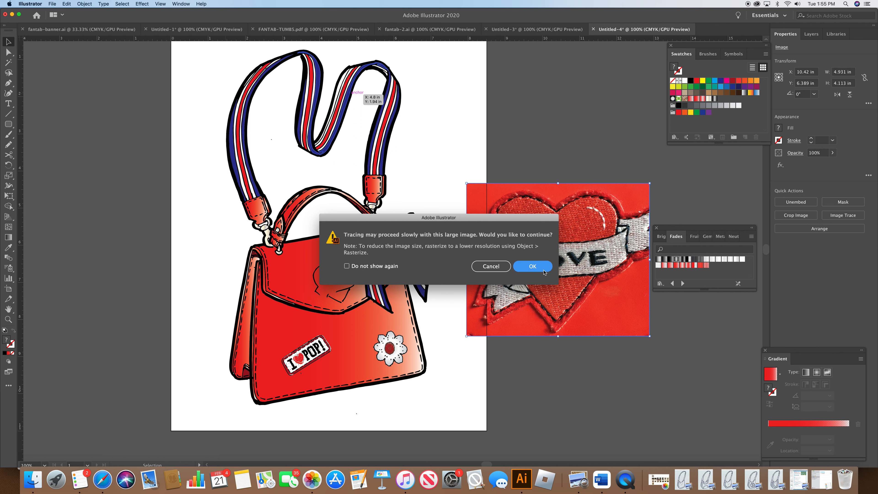
{"action": "left_click", "coordinate": [532, 266]}
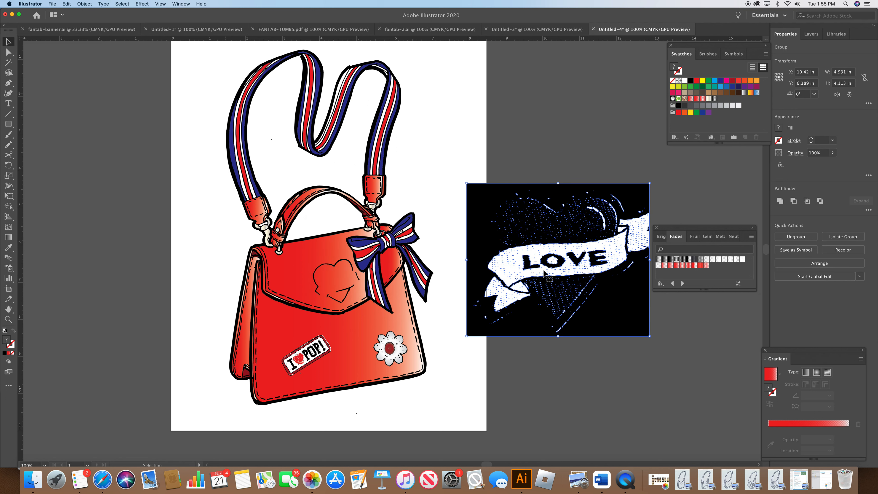
Step: Delete the black background shape from the traced heart patch
{"action": "left_click", "coordinate": [9, 52]}
{"action": "left_click", "coordinate": [526, 122]}
{"action": "left_click", "coordinate": [481, 188]}
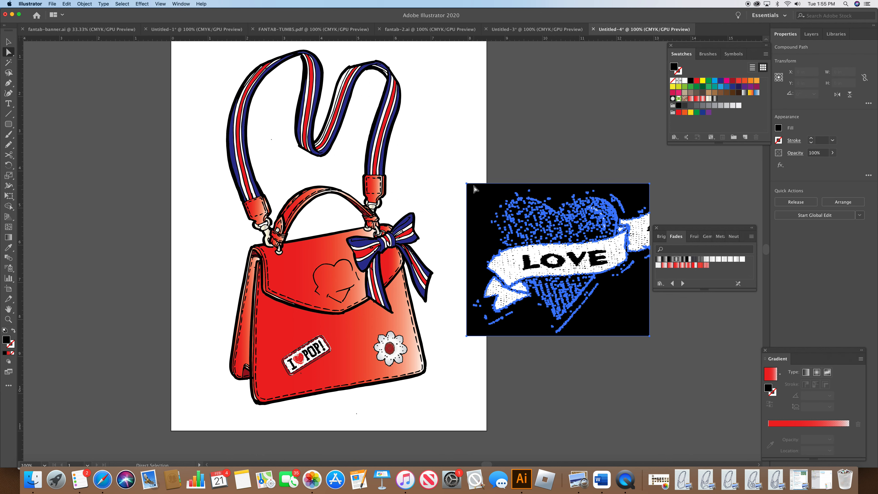
{"action": "left_click", "coordinate": [536, 155]}
{"action": "left_click", "coordinate": [471, 188]}
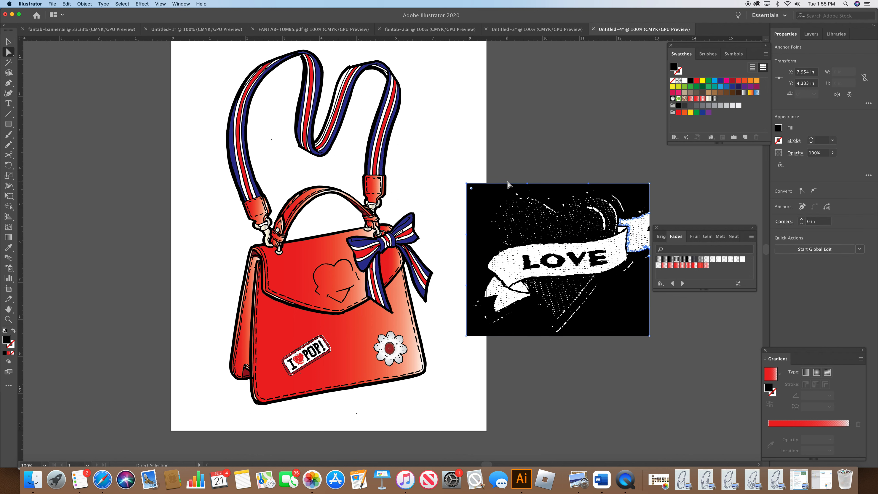
{"action": "key", "text": "Delete"}
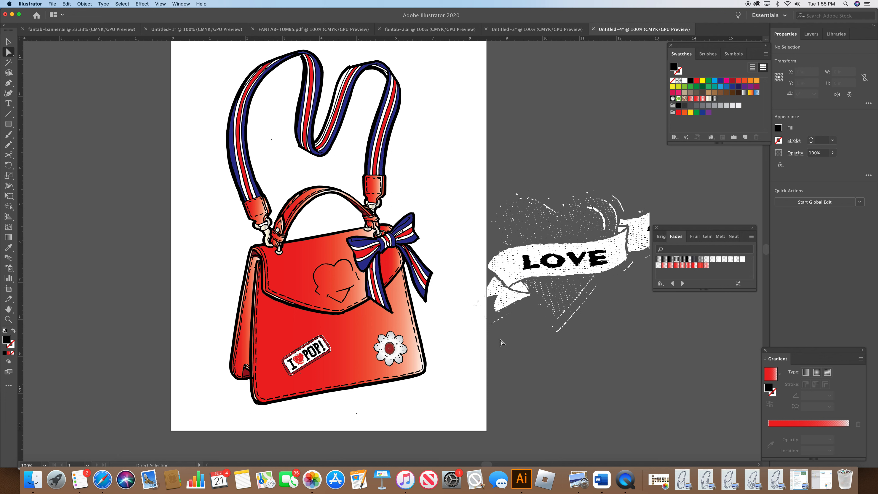
Step: Nudge the traced heart patch slightly to the right
{"action": "left_click", "coordinate": [8, 41]}
{"action": "left_click_drag", "start_coordinate": [552, 255], "coordinate": [562, 252]}
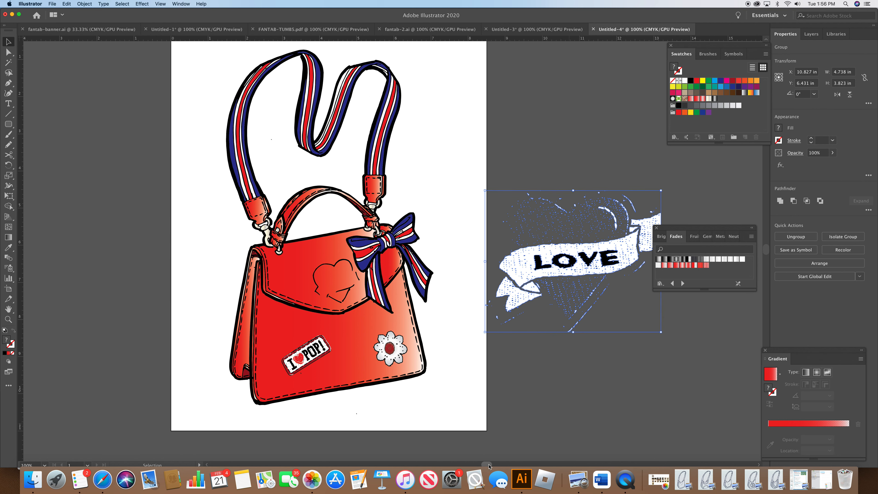
{"action": "scroll", "coordinate": [495, 467], "scroll_direction": "right", "scroll_amount": 5}
{"action": "left_click_drag", "start_coordinate": [495, 466], "coordinate": [496, 465]}
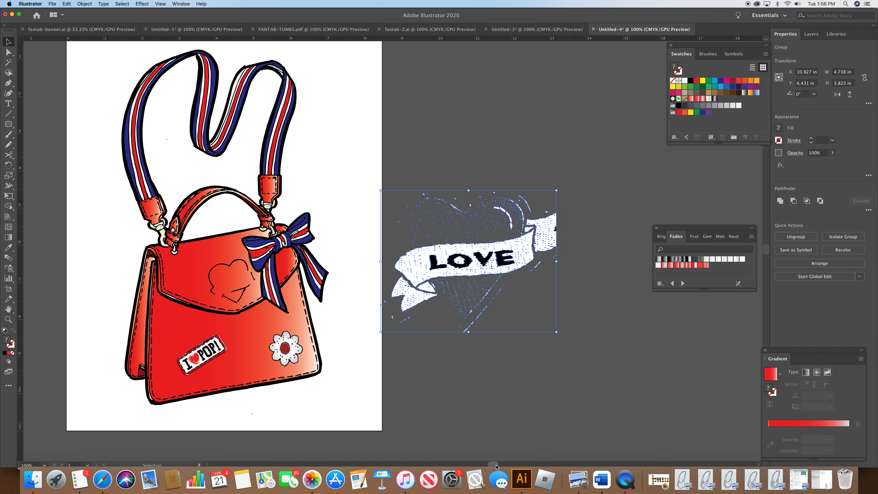
Step: Zoom to 300% and start tracing the heart's outline with the Pen tool from its upper right edge
{"action": "left_click", "coordinate": [8, 86]}
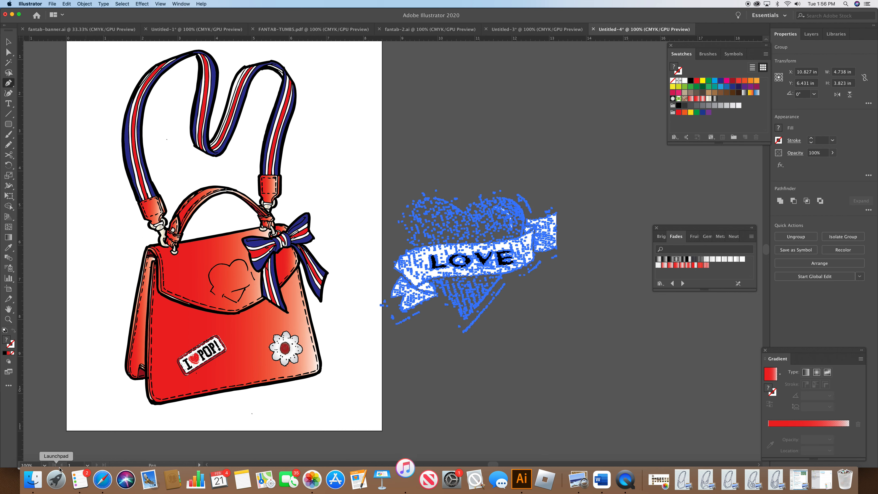
{"action": "left_click", "coordinate": [45, 466]}
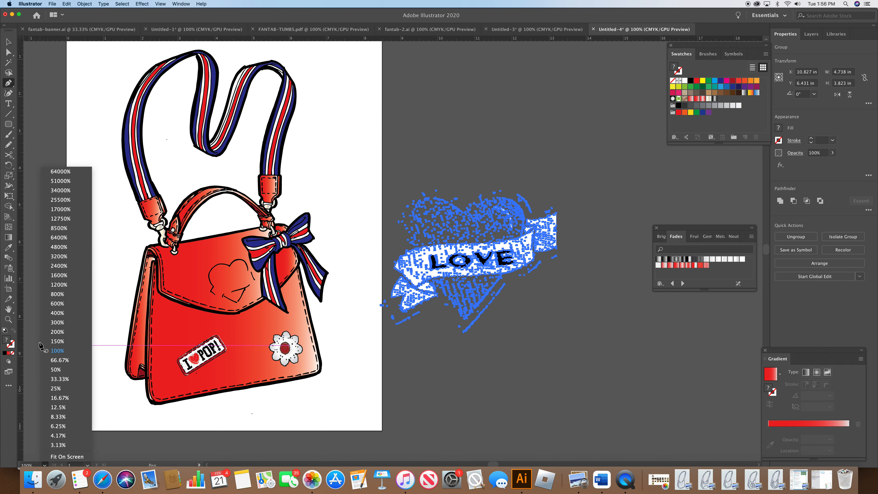
{"action": "left_click", "coordinate": [57, 323]}
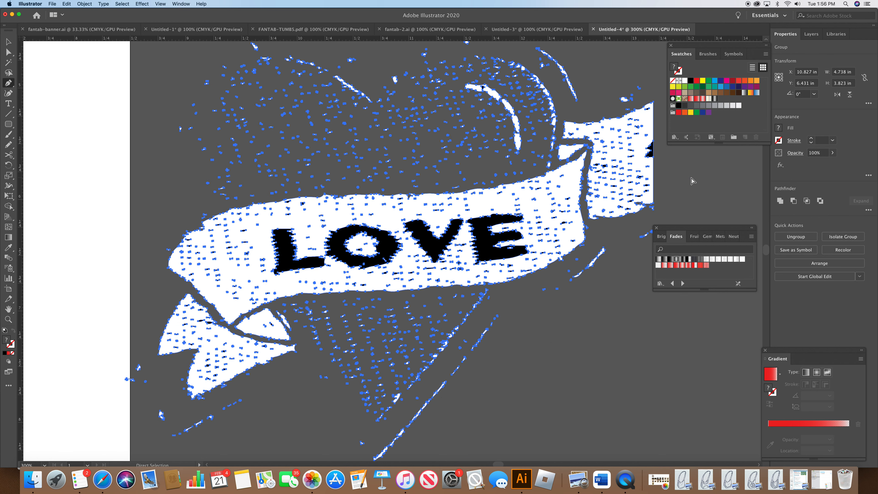
{"action": "key", "text": "super+shift+a"}
{"action": "left_click", "coordinate": [652, 79]}
{"action": "left_click", "coordinate": [577, 100]}
{"action": "left_click_drag", "start_coordinate": [563, 99], "coordinate": [564, 98]}
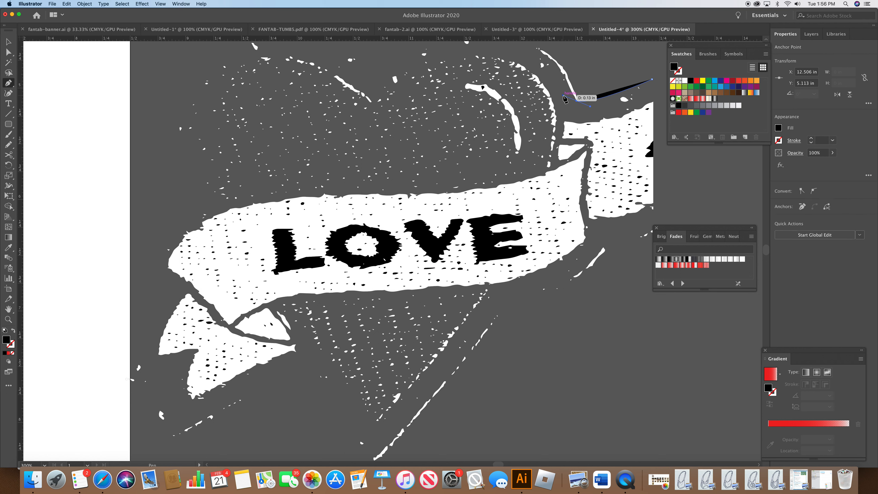
{"action": "key", "text": "super"}
{"action": "left_click_drag", "start_coordinate": [563, 95], "coordinate": [672, 98]}
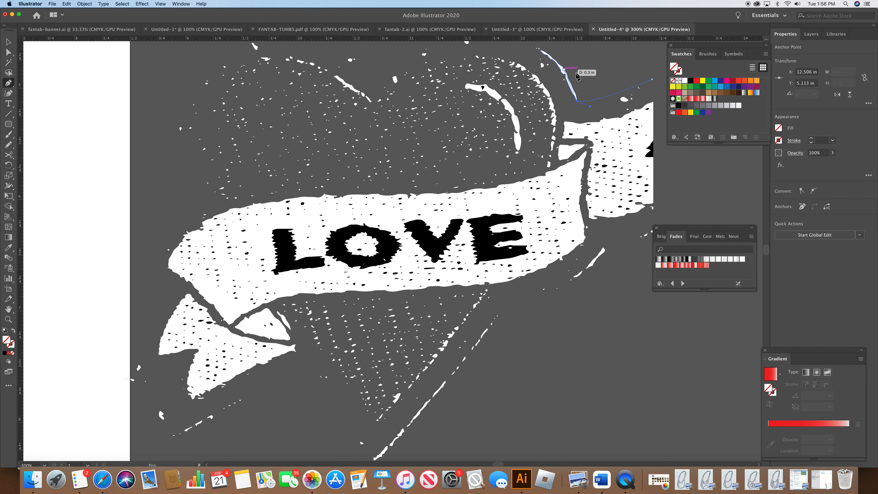
Step: Continue the Pen path over the heart's top lobes and down its left side
{"action": "scroll", "coordinate": [767, 253], "scroll_direction": "up", "scroll_amount": 4}
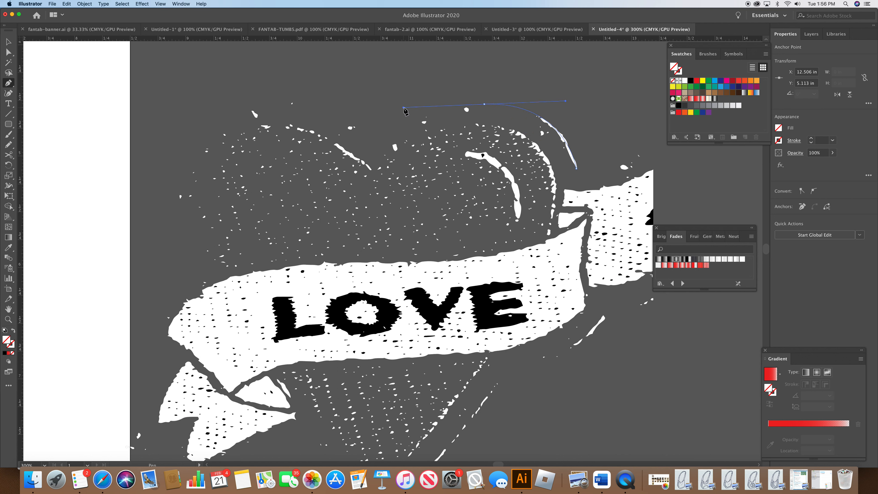
{"action": "left_click", "coordinate": [378, 145]}
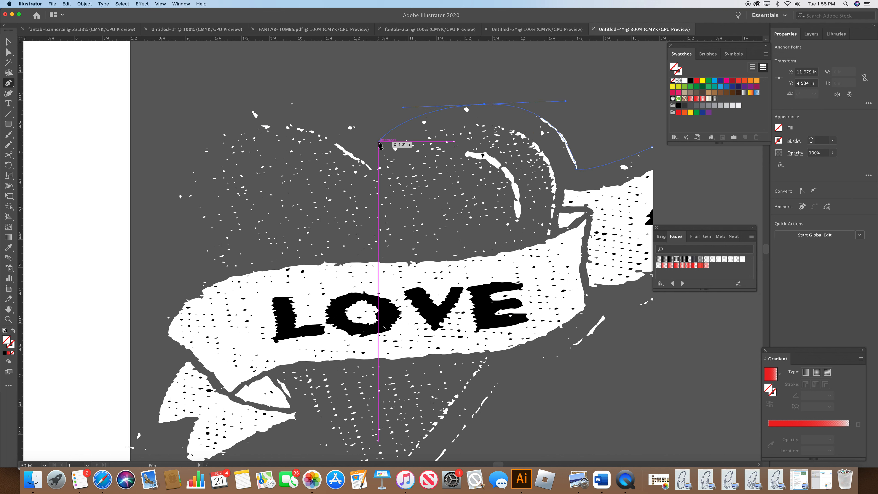
{"action": "left_click_drag", "start_coordinate": [367, 162], "coordinate": [379, 143]}
{"action": "left_click_drag", "start_coordinate": [269, 100], "coordinate": [213, 104]}
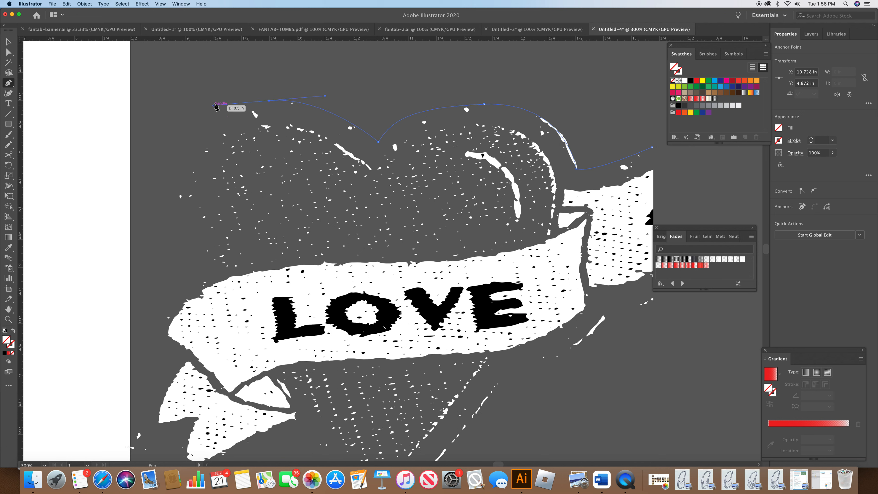
{"action": "left_click", "coordinate": [160, 202]}
{"action": "left_click_drag", "start_coordinate": [172, 255], "coordinate": [171, 254]}
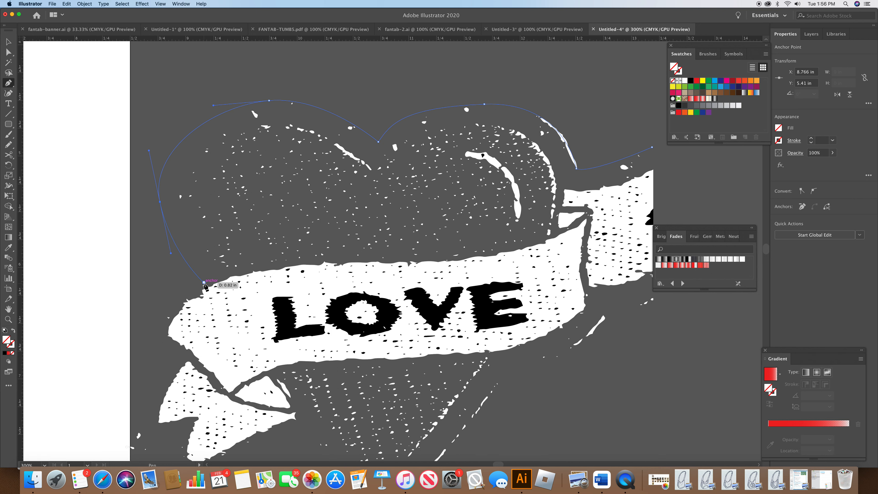
{"action": "left_click", "coordinate": [195, 267]}
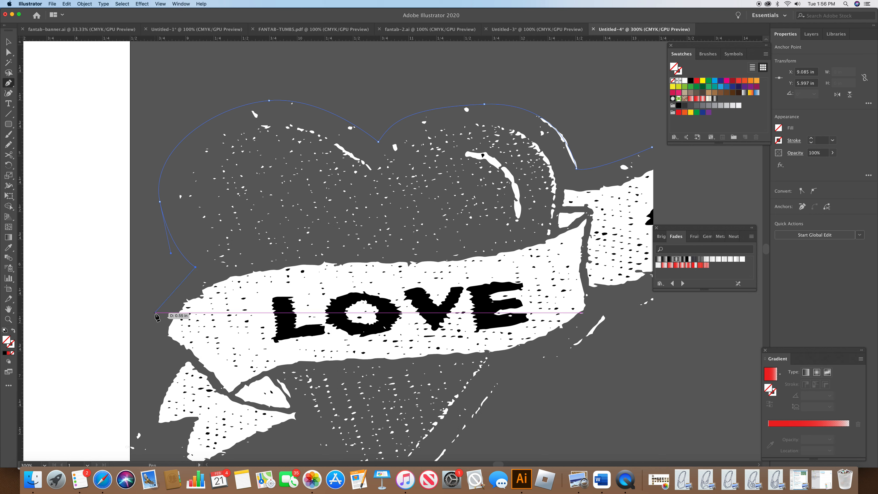
{"action": "left_click", "coordinate": [163, 297]}
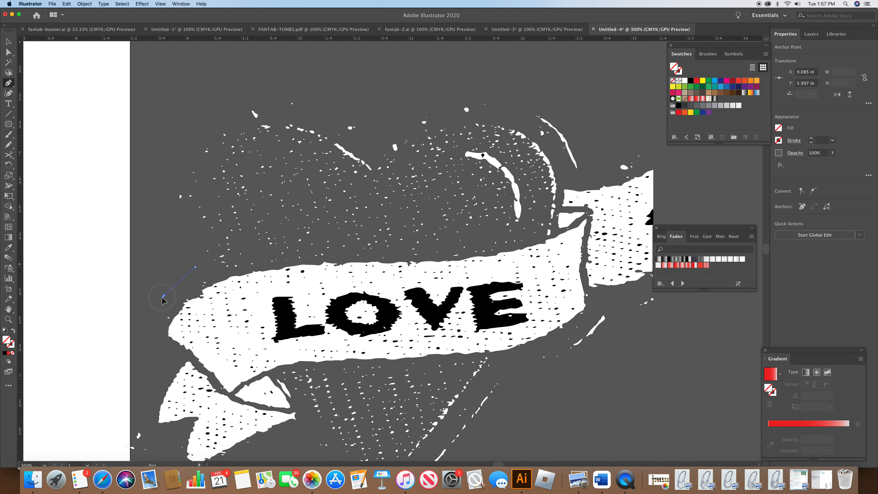
{"action": "left_click", "coordinate": [146, 337]}
Step: Continue the Pen path down the heart's left side around the banner's lower tail
{"action": "key", "text": "super"}
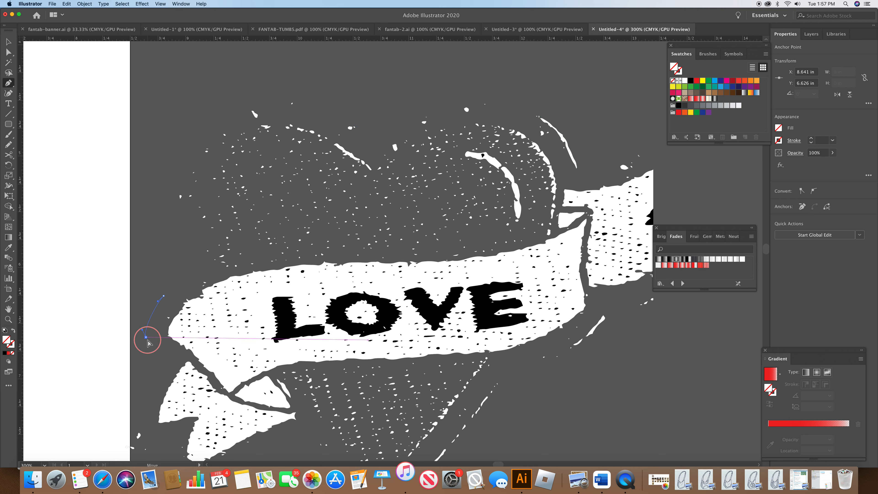
{"action": "left_click", "coordinate": [168, 355]}
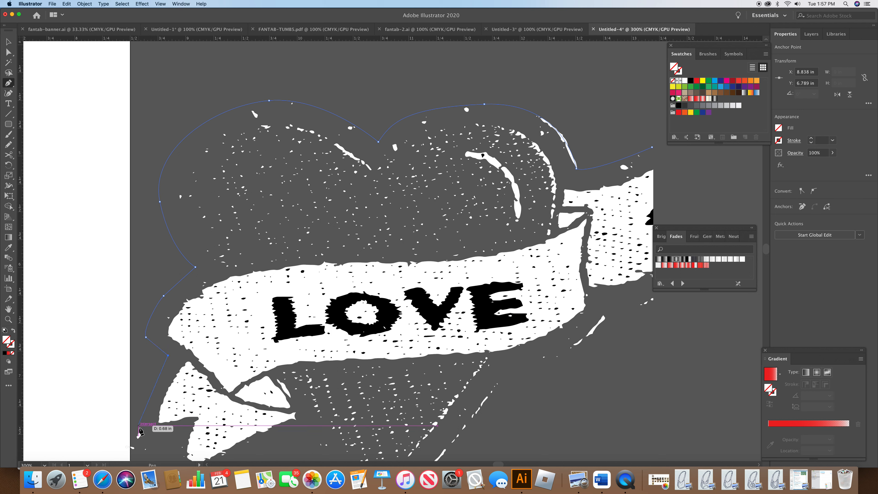
{"action": "left_click_drag", "start_coordinate": [138, 435], "coordinate": [142, 458]}
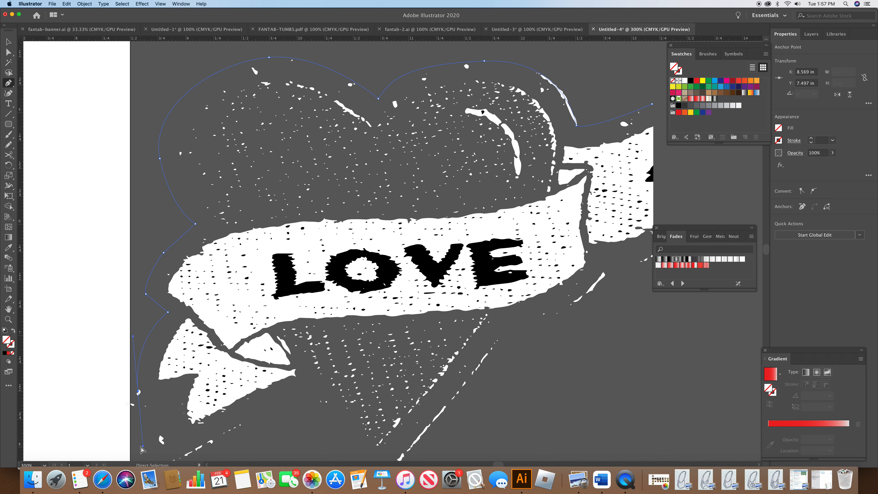
{"action": "left_click_drag", "start_coordinate": [144, 448], "coordinate": [139, 394]}
{"action": "left_click", "coordinate": [171, 390]}
{"action": "left_click", "coordinate": [161, 454]}
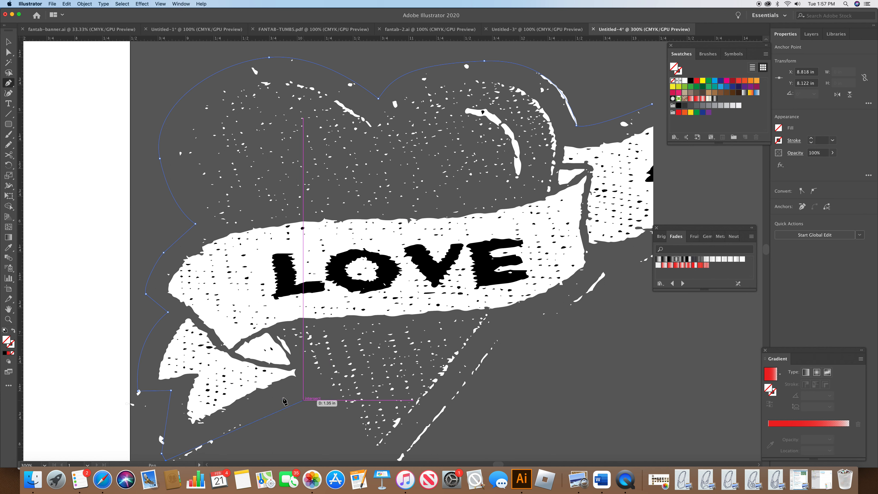
{"action": "left_click", "coordinate": [302, 394]}
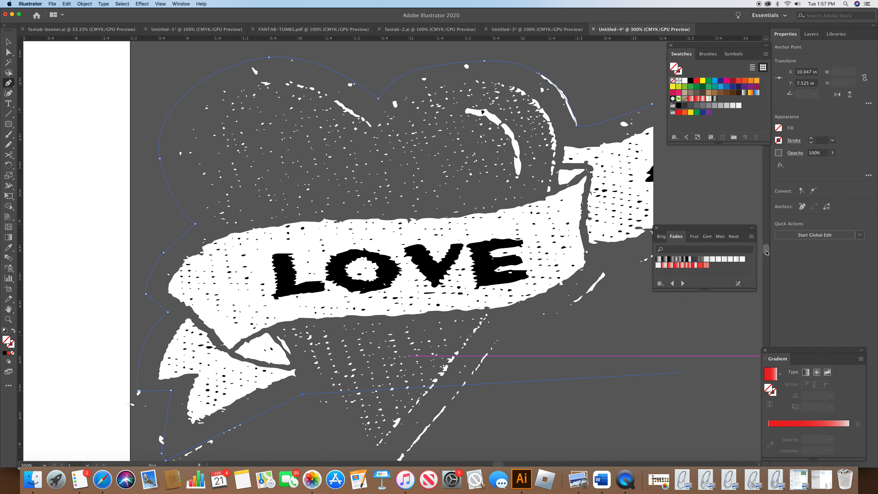
Step: Undo the last misplaced anchor and extend the path down to the heart's bottom point
{"action": "scroll", "coordinate": [766, 253], "scroll_direction": "down", "scroll_amount": 3}
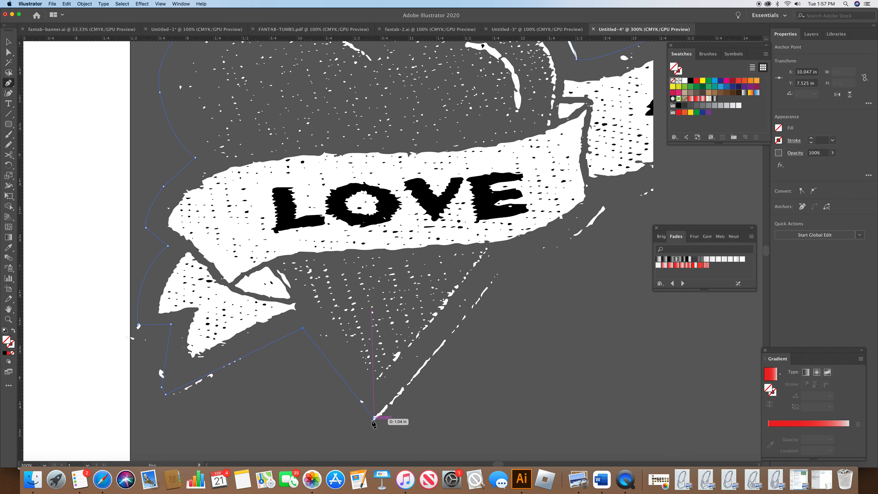
{"action": "key", "text": "super+z"}
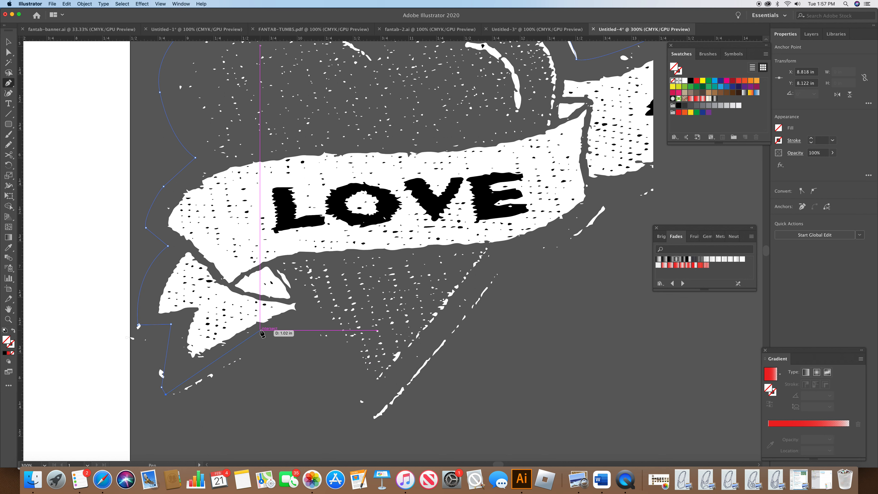
{"action": "left_click_drag", "start_coordinate": [302, 332], "coordinate": [304, 334]}
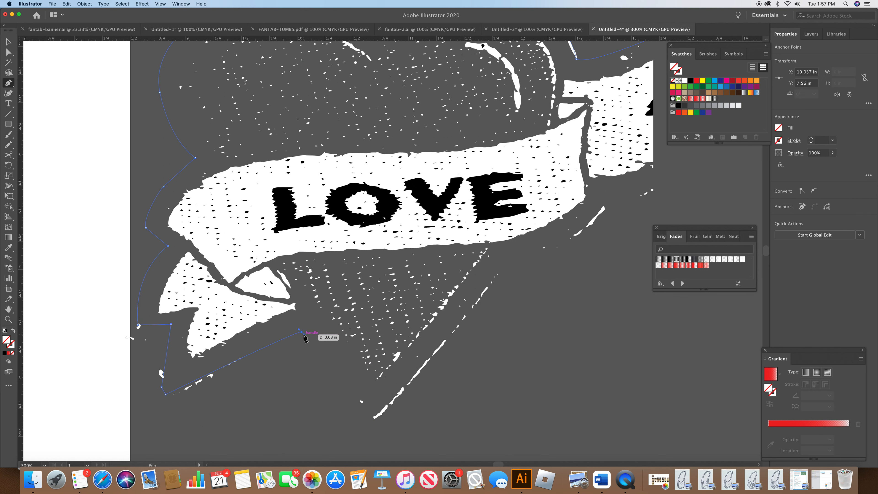
{"action": "left_click", "coordinate": [303, 334]}
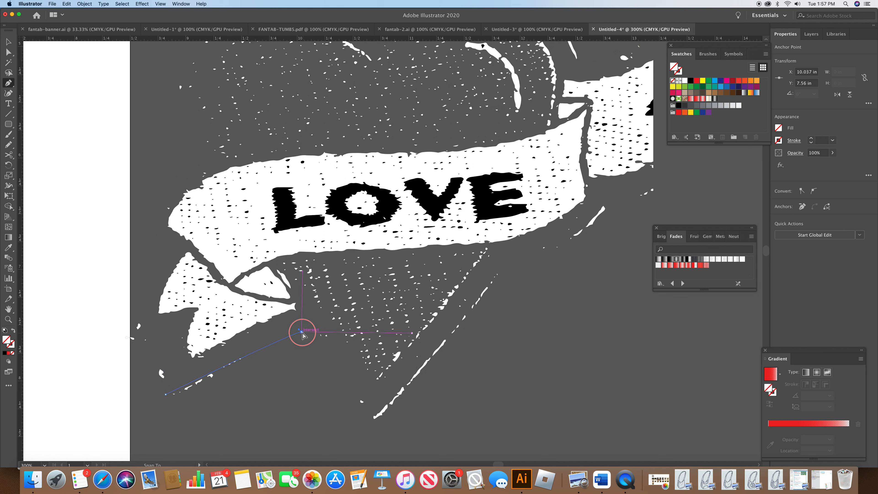
{"action": "left_click", "coordinate": [375, 418]}
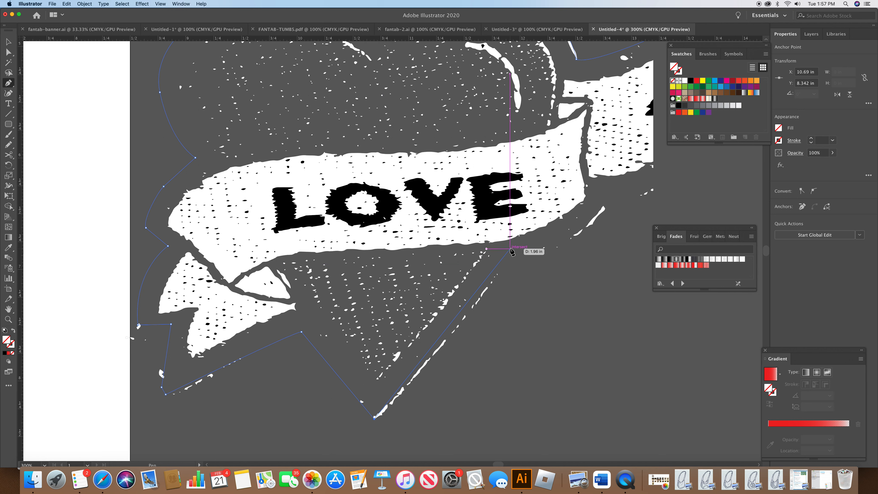
Step: Trace the heart's right side up to the banner's right end with the Pen tool
{"action": "left_click", "coordinate": [511, 259]}
{"action": "left_click_drag", "start_coordinate": [517, 248], "coordinate": [516, 249]}
{"action": "left_click", "coordinate": [511, 261]}
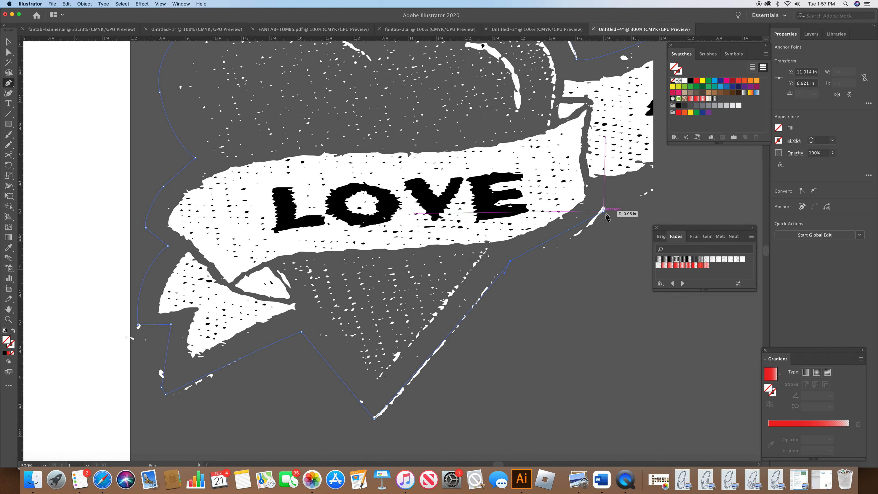
{"action": "left_click", "coordinate": [573, 244]}
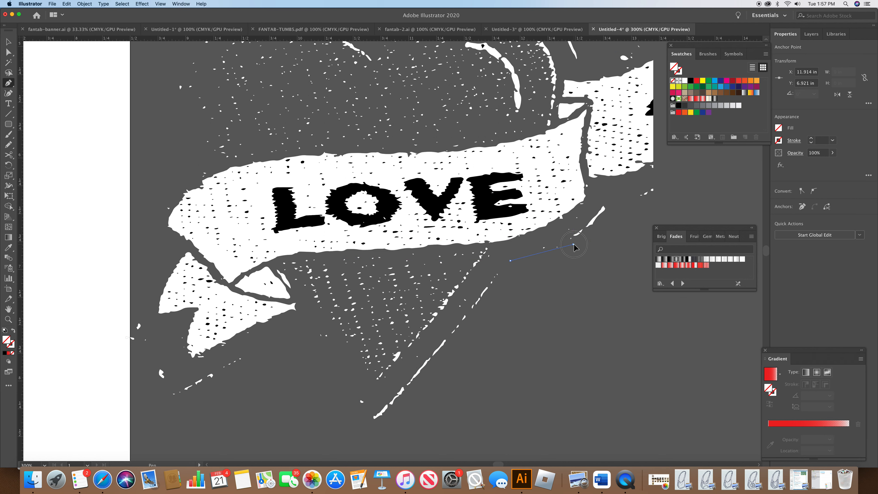
{"action": "left_click_drag", "start_coordinate": [587, 236], "coordinate": [587, 234]}
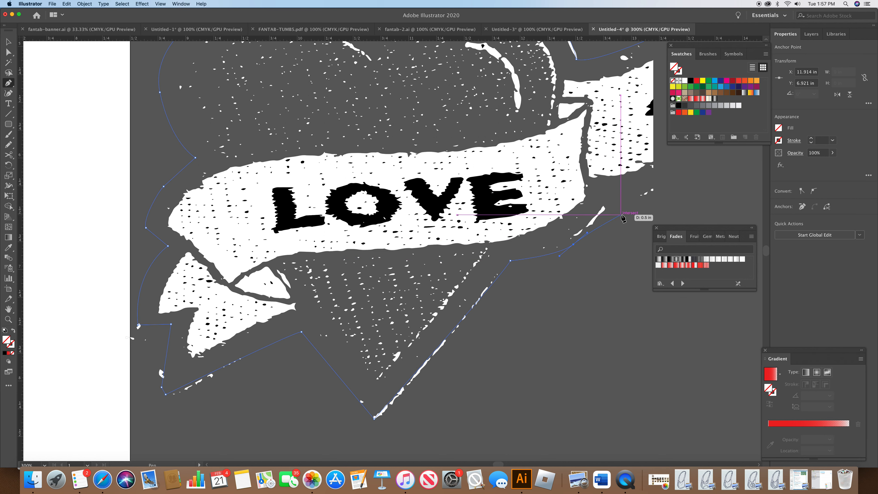
{"action": "left_click", "coordinate": [606, 208]}
{"action": "left_click", "coordinate": [653, 191]}
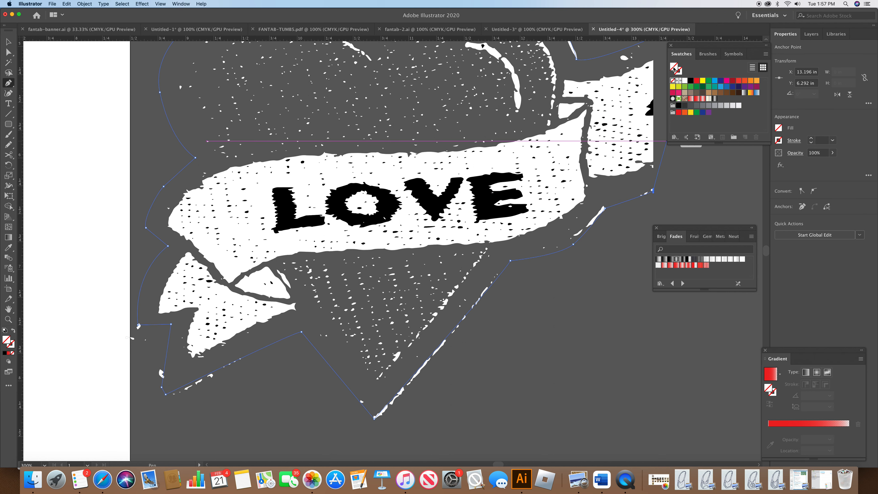
{"action": "scroll", "coordinate": [768, 256], "scroll_direction": "up", "scroll_amount": 3}
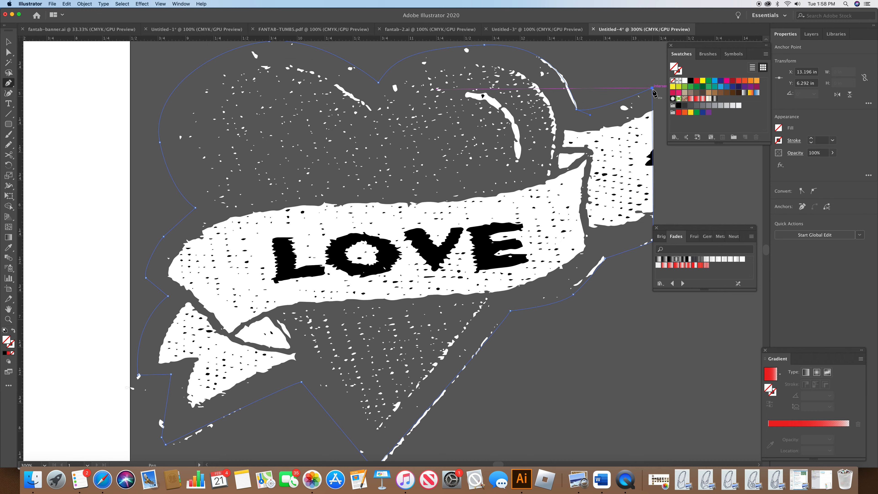
Step: Fill the traced heart shape with red and send it to the back
{"action": "left_click", "coordinate": [697, 81]}
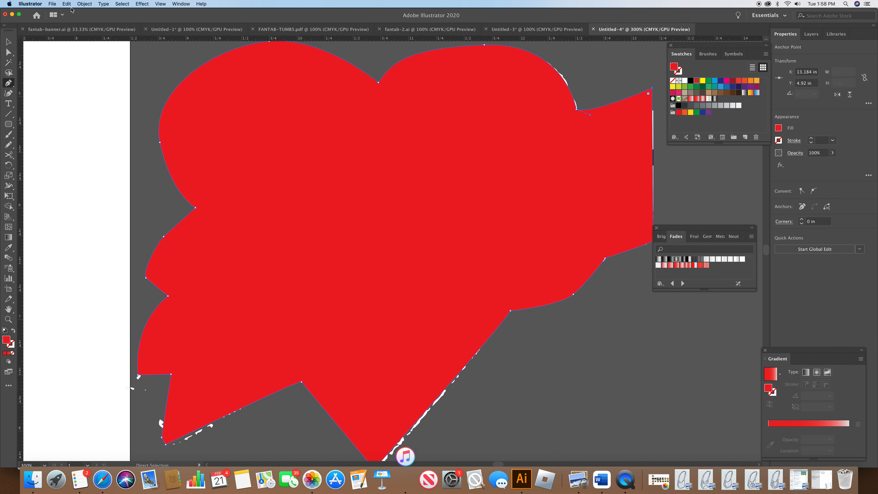
{"action": "left_click", "coordinate": [89, 4]}
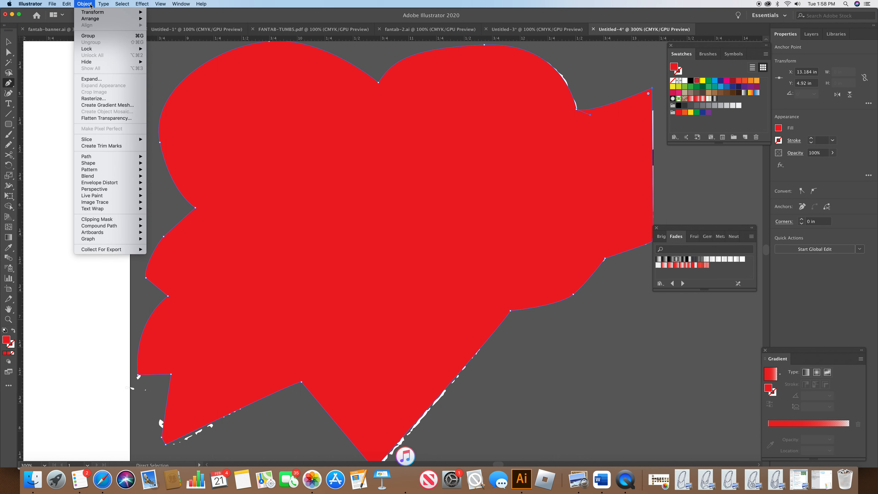
{"action": "mouse_move", "coordinate": [111, 19]}
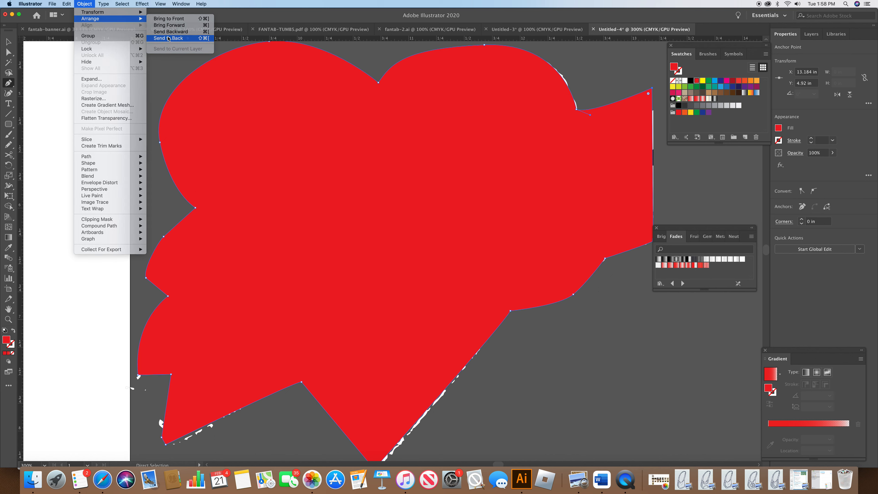
{"action": "left_click", "coordinate": [168, 38]}
Step: Move an anchor on the heart's left edge slightly inward with Direct Selection
{"action": "key", "text": "a"}
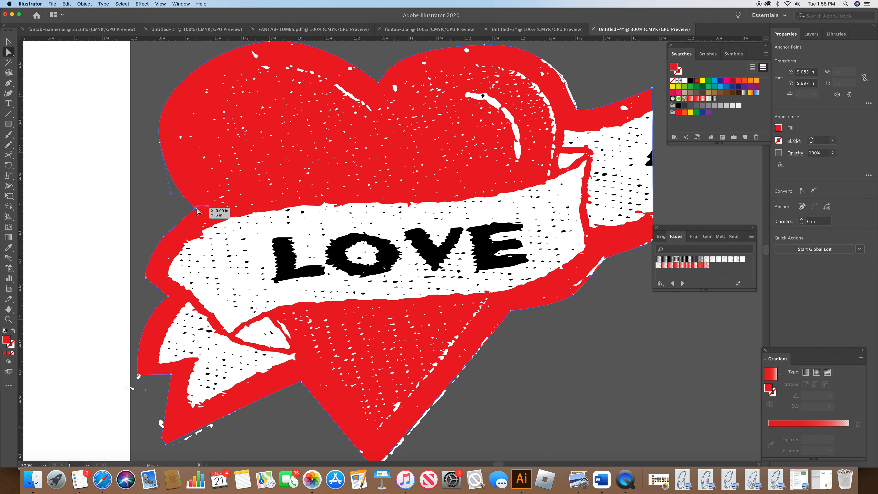
{"action": "left_click_drag", "start_coordinate": [172, 196], "coordinate": [192, 212]}
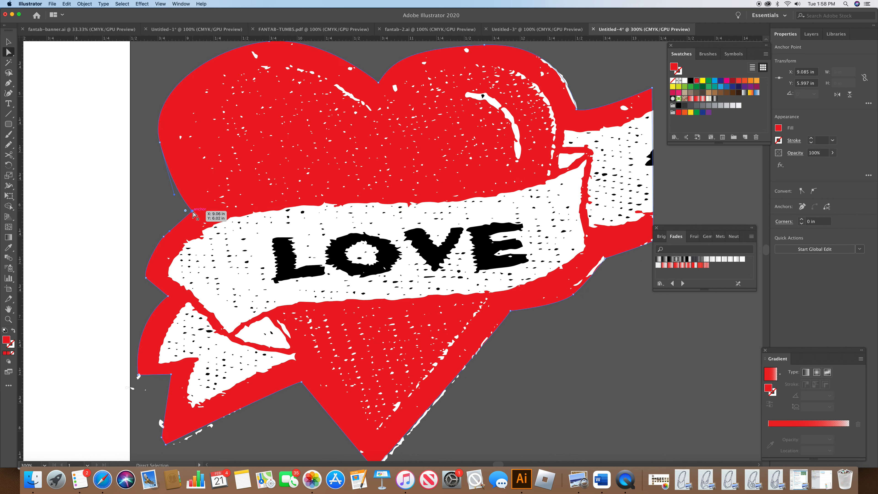
Step: Zoom to 100% and give the banner's main compound path a black 1 pt stroke
{"action": "left_click", "coordinate": [45, 465]}
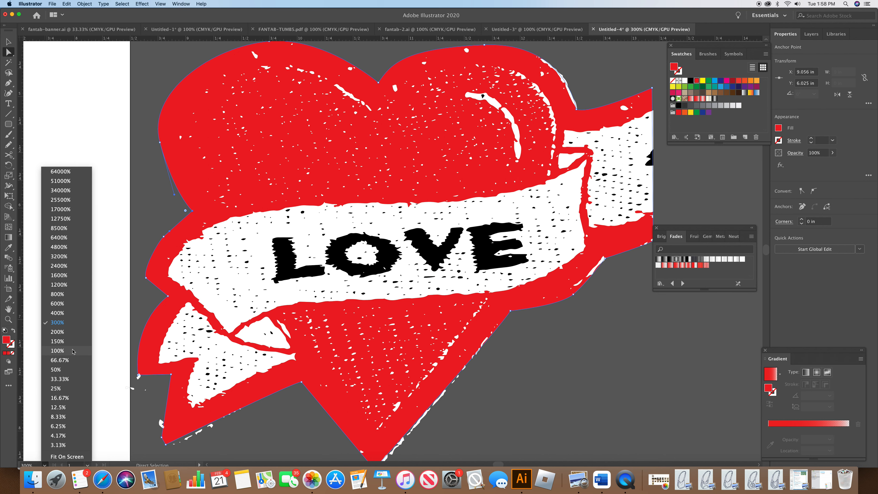
{"action": "left_click", "coordinate": [58, 351]}
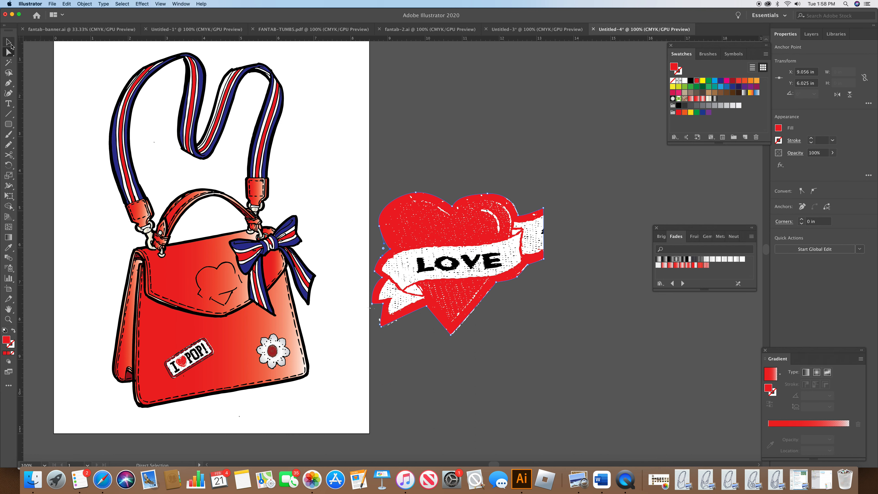
{"action": "left_click", "coordinate": [457, 258]}
{"action": "left_click", "coordinate": [457, 258]}
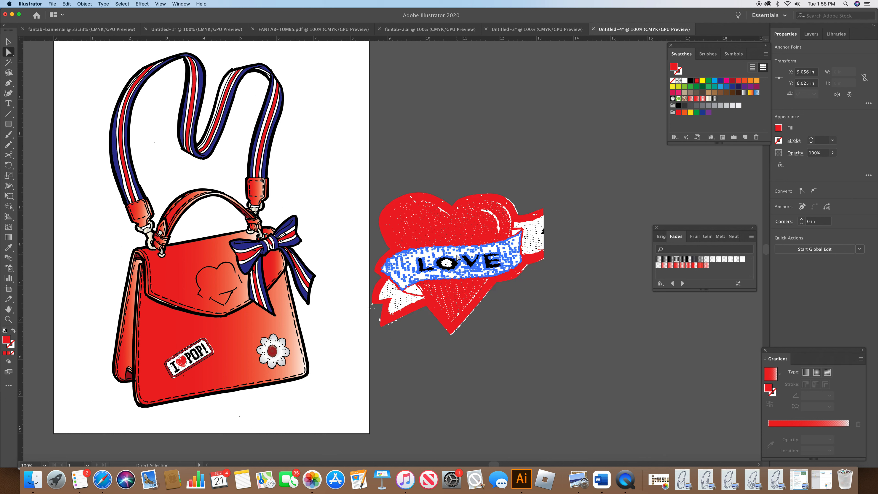
{"action": "left_click", "coordinate": [778, 140]}
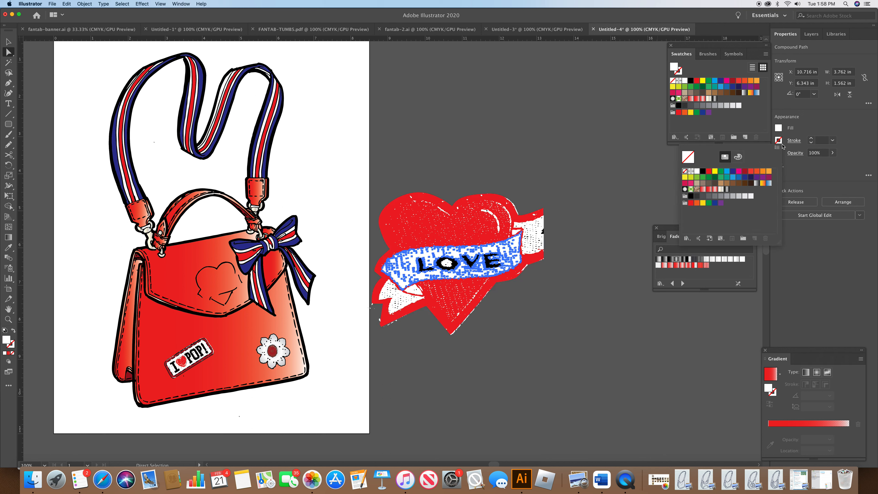
{"action": "left_click", "coordinate": [703, 173]}
{"action": "left_click", "coordinate": [812, 142]}
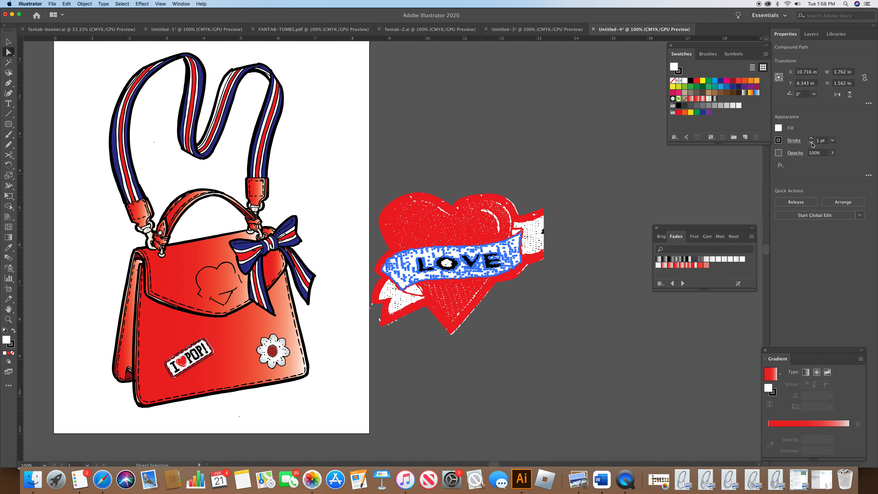
Step: Zoom to 200% and set the banner's lower tail stroke weight to 0.75 pt
{"action": "left_click", "coordinate": [649, 237]}
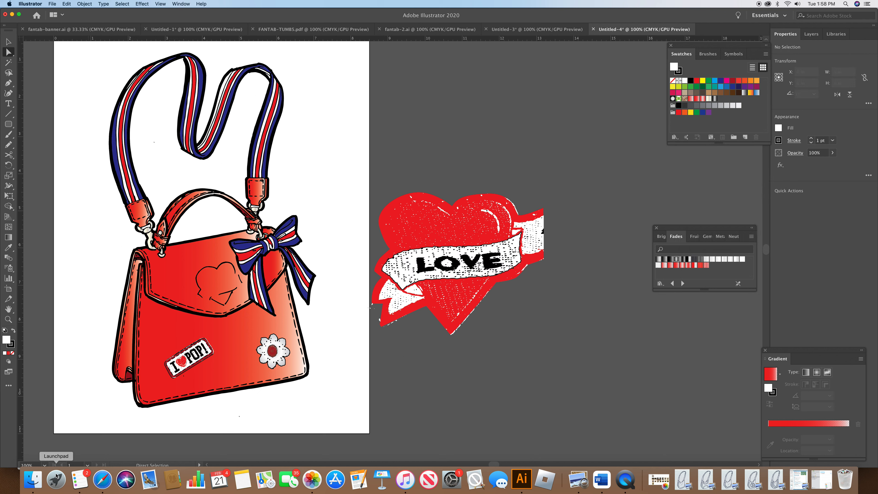
{"action": "left_click", "coordinate": [45, 465]}
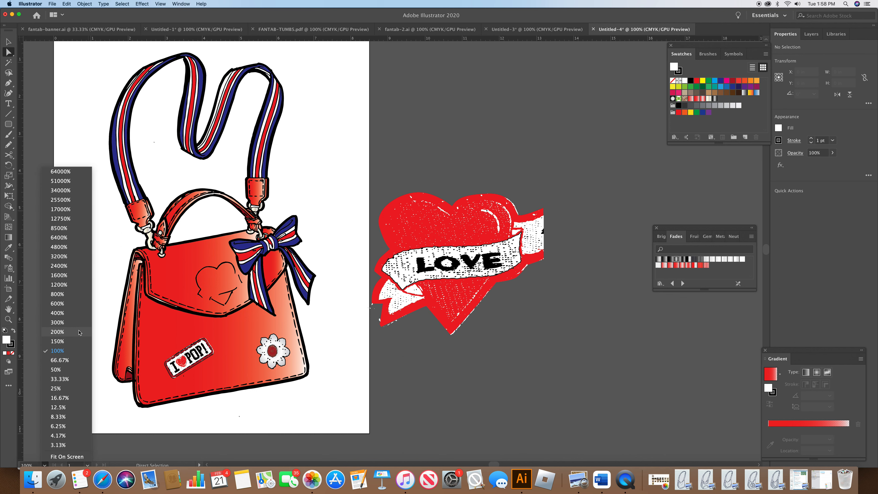
{"action": "left_click", "coordinate": [82, 323]}
{"action": "left_click", "coordinate": [419, 383]}
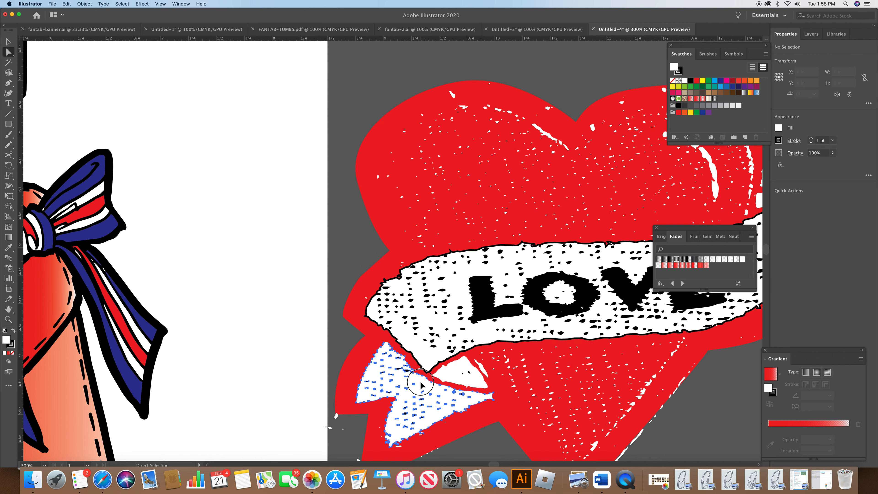
{"action": "left_click", "coordinate": [459, 374], "text": "shift"}
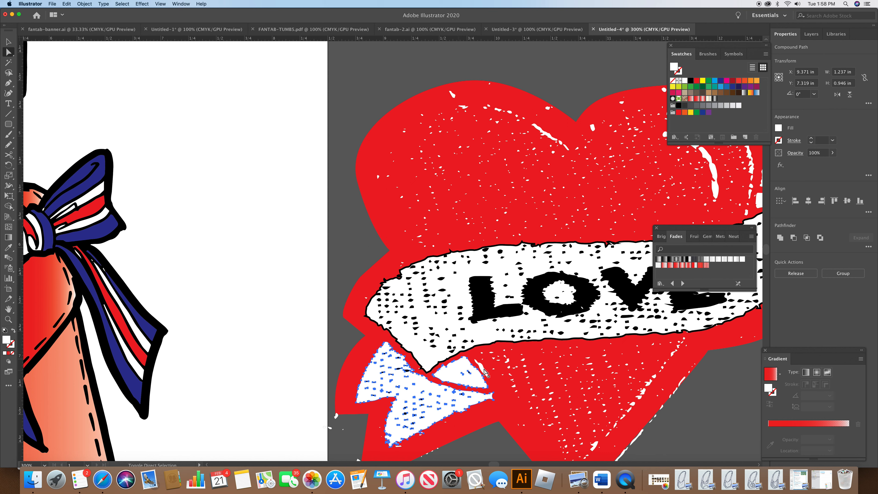
{"action": "left_click", "coordinate": [794, 140]}
{"action": "left_click", "coordinate": [766, 151]}
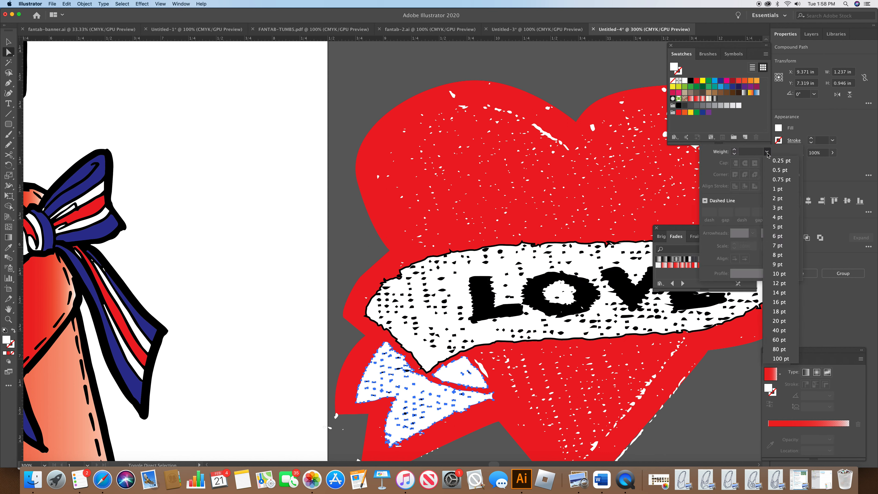
{"action": "left_click", "coordinate": [778, 180]}
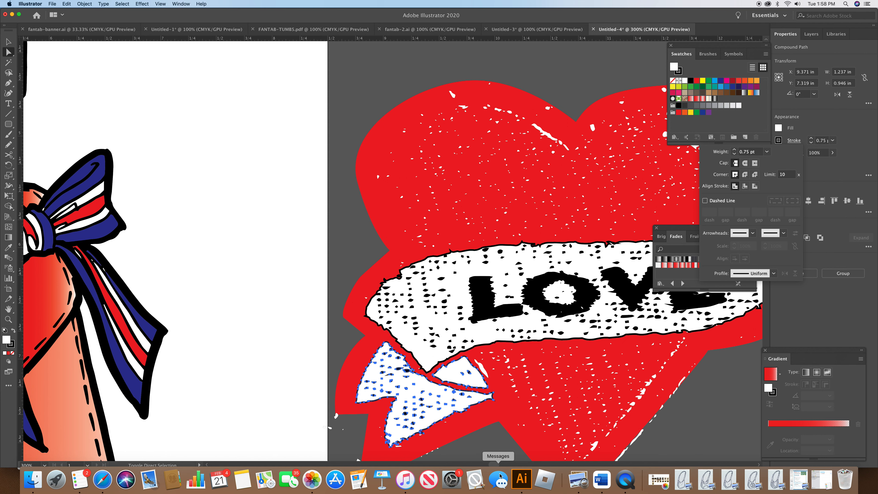
Step: Set the banner's upper right tail stroke weight to 0.75 pt
{"action": "left_click", "coordinate": [496, 464]}
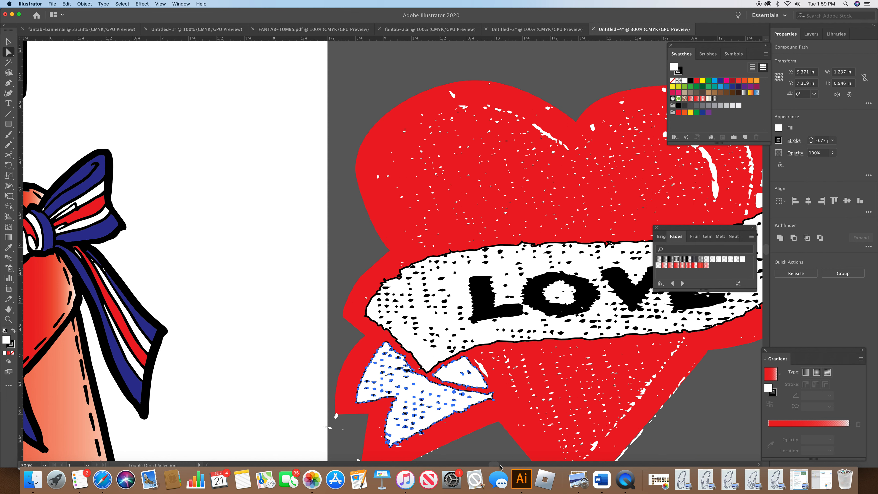
{"action": "left_click_drag", "start_coordinate": [497, 464], "coordinate": [502, 463]}
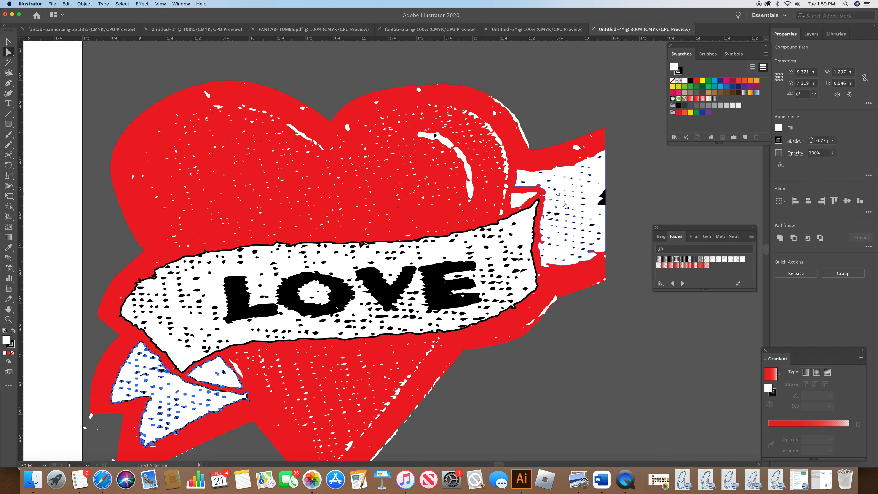
{"action": "left_click", "coordinate": [595, 193]}
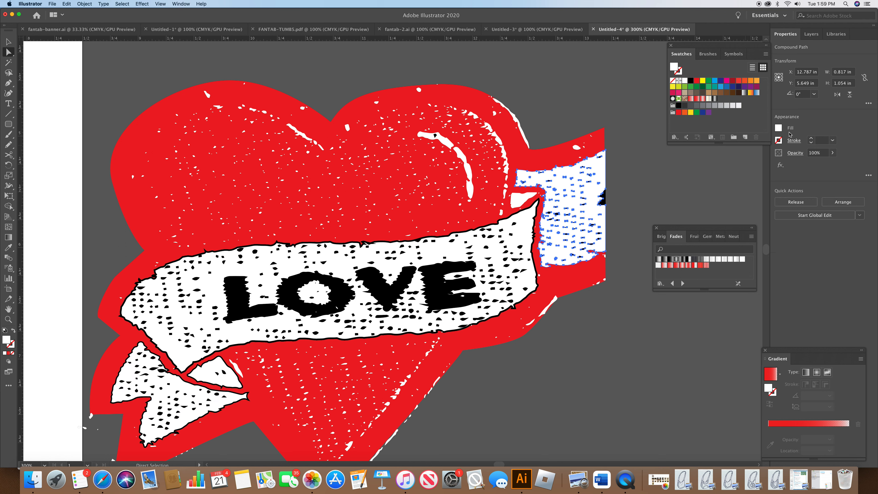
{"action": "left_click", "coordinate": [793, 142]}
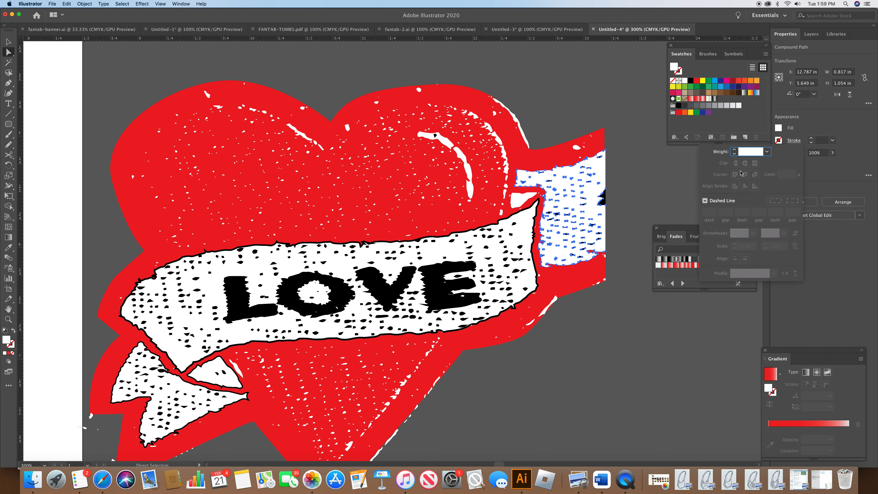
{"action": "left_click", "coordinate": [766, 152]}
{"action": "left_click", "coordinate": [773, 179]}
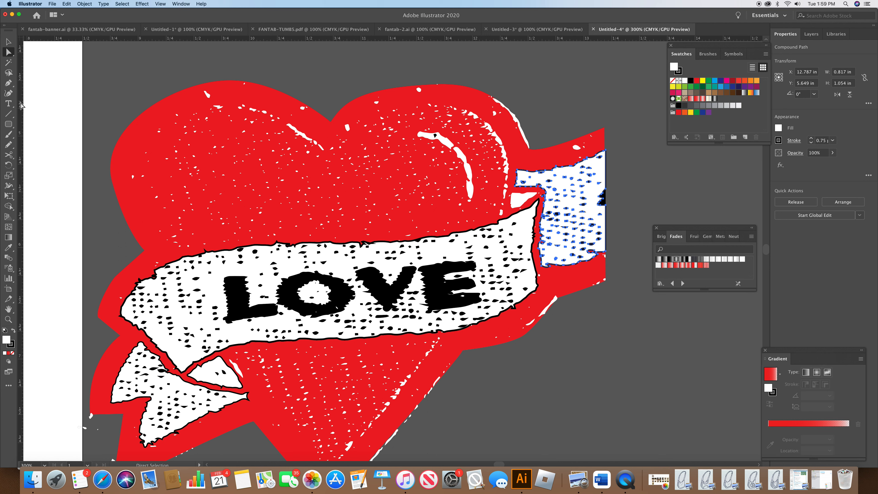
Step: Trace the heart's upper outline with the Pen tool, curving from the banner's left edge over both lobes to its right edge
{"action": "left_click", "coordinate": [13, 85]}
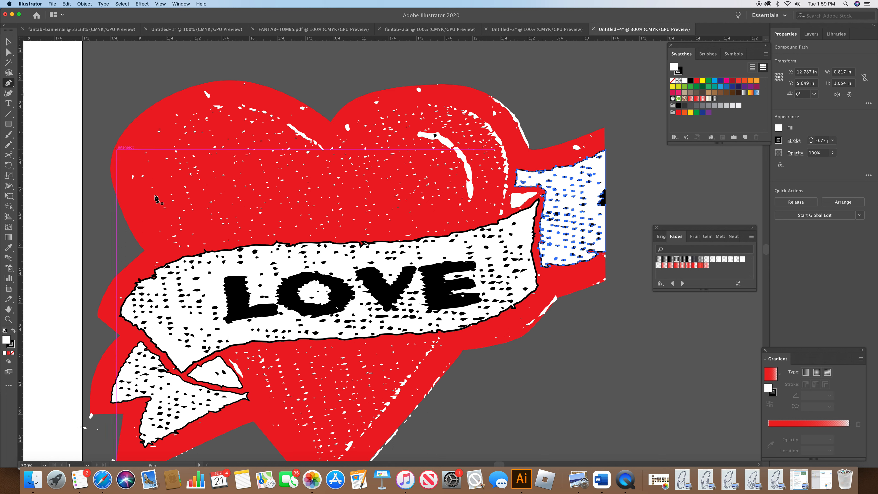
{"action": "left_click", "coordinate": [173, 262]}
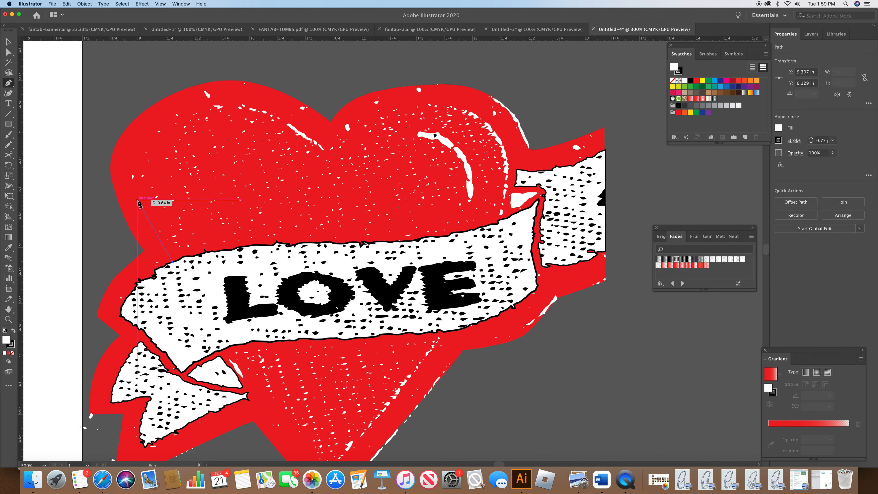
{"action": "left_click", "coordinate": [144, 219]}
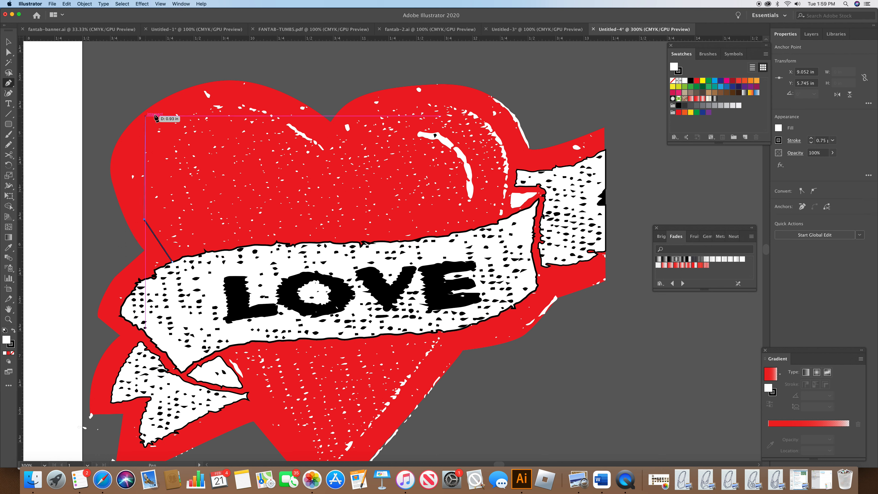
{"action": "left_click_drag", "start_coordinate": [209, 104], "coordinate": [318, 80]}
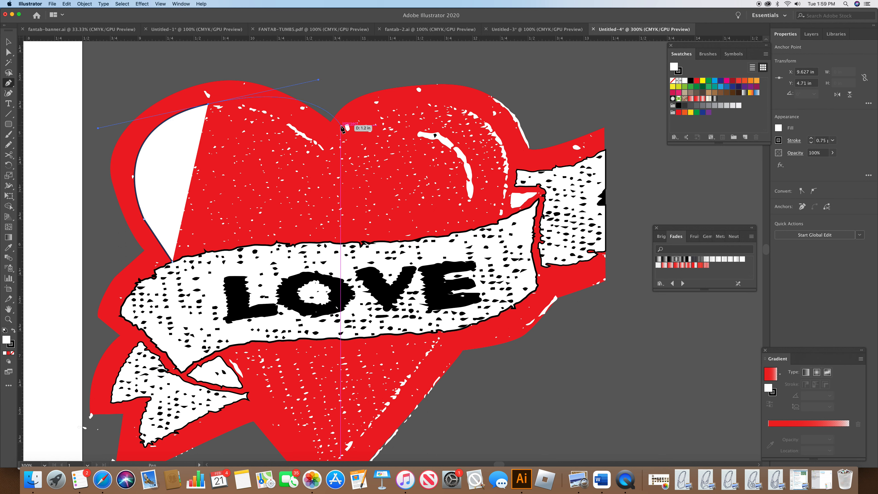
{"action": "key", "text": "super"}
{"action": "left_click_drag", "start_coordinate": [318, 80], "coordinate": [290, 88]}
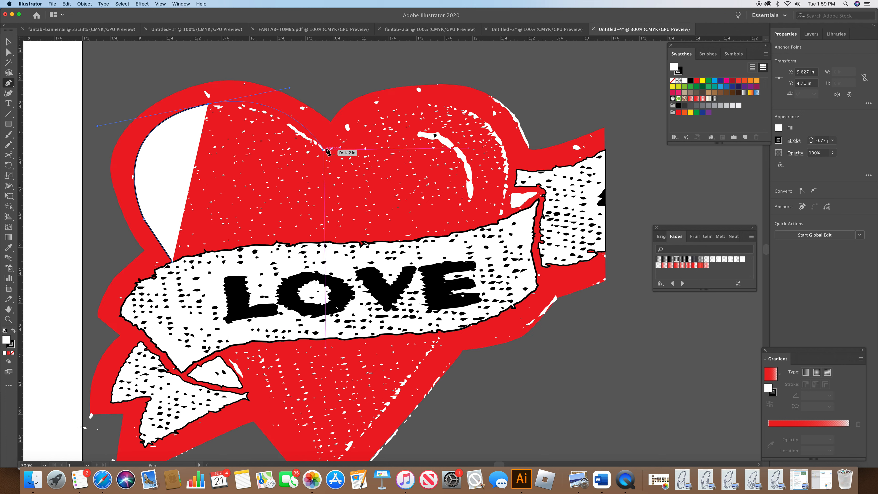
{"action": "left_click", "coordinate": [282, 90], "text": "super"}
{"action": "left_click_drag", "start_coordinate": [283, 91], "coordinate": [290, 91]}
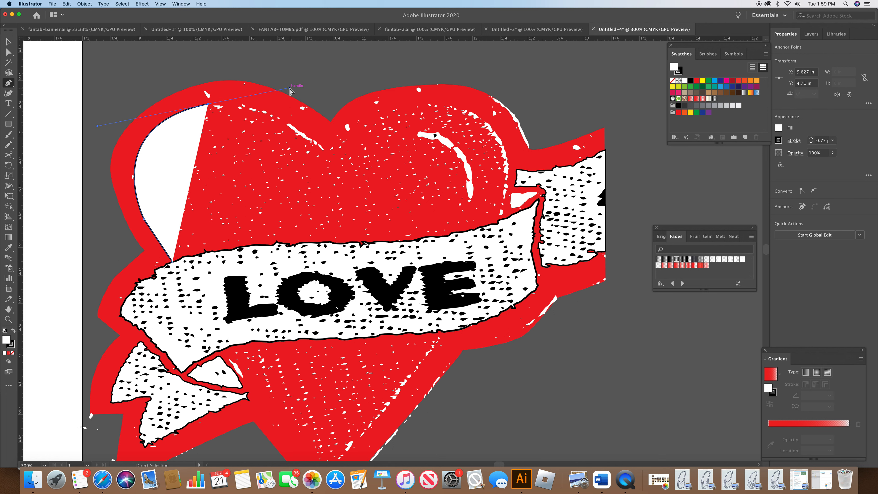
{"action": "left_click", "coordinate": [324, 149]}
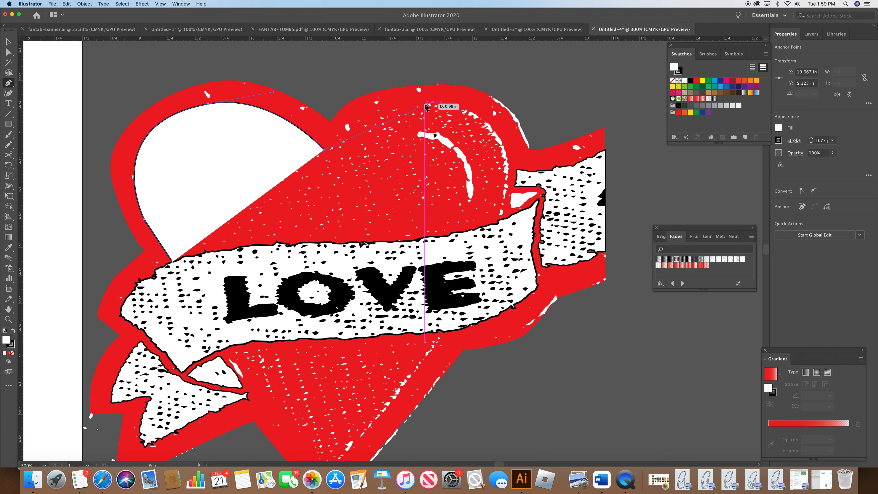
{"action": "left_click_drag", "start_coordinate": [423, 104], "coordinate": [498, 104]}
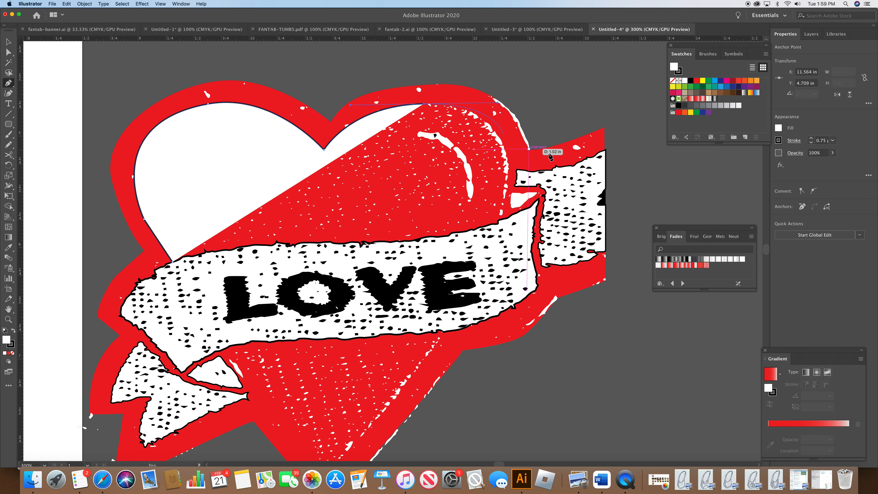
{"action": "left_click_drag", "start_coordinate": [510, 169], "coordinate": [503, 220]}
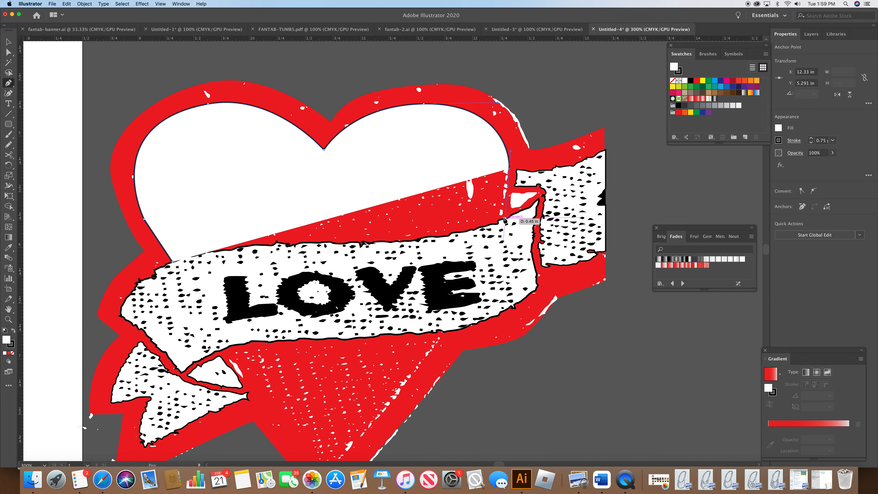
{"action": "left_click", "coordinate": [501, 219]}
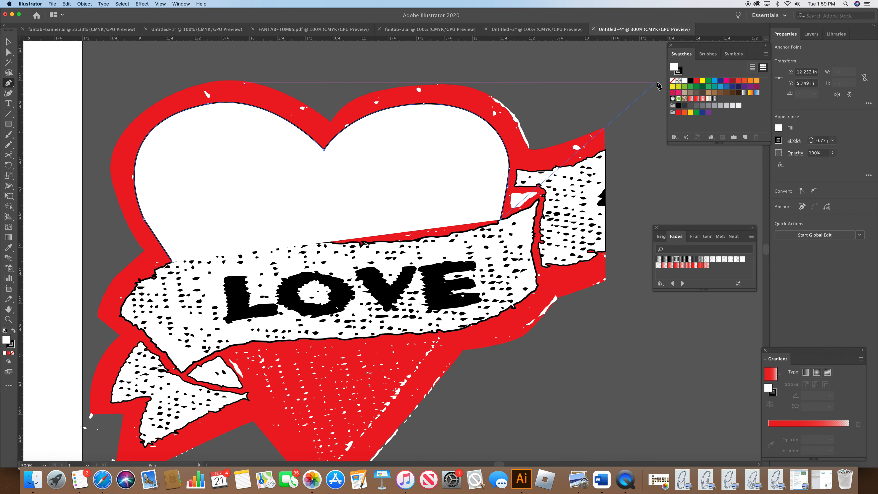
Step: Give the new heart outline no fill and a 2 pt stroke
{"action": "left_click", "coordinate": [673, 80]}
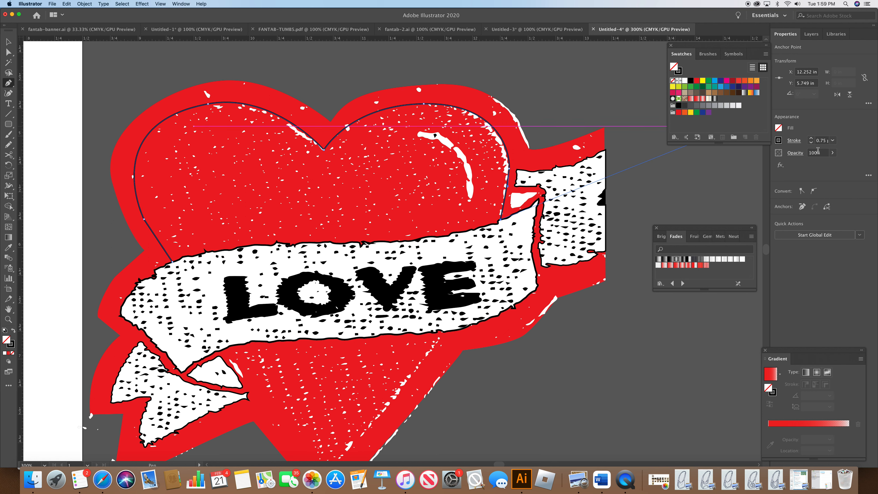
{"action": "left_click", "coordinate": [794, 141]}
{"action": "left_click", "coordinate": [767, 152]}
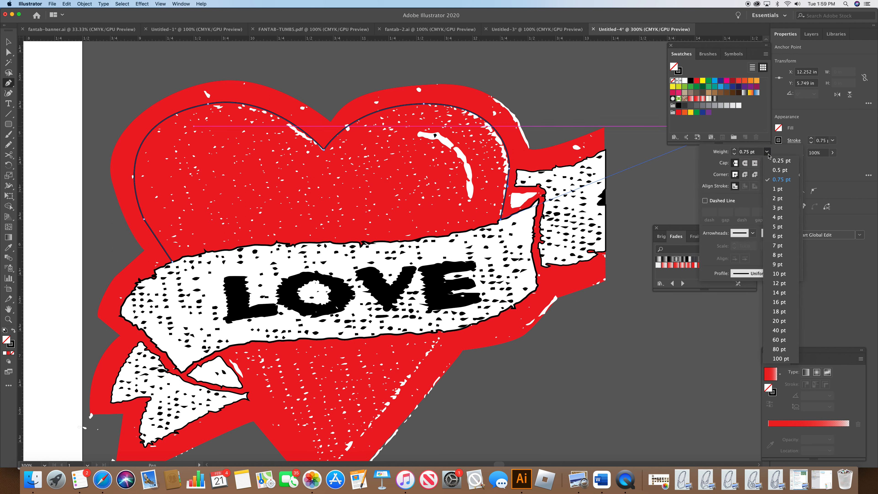
{"action": "left_click", "coordinate": [781, 190]}
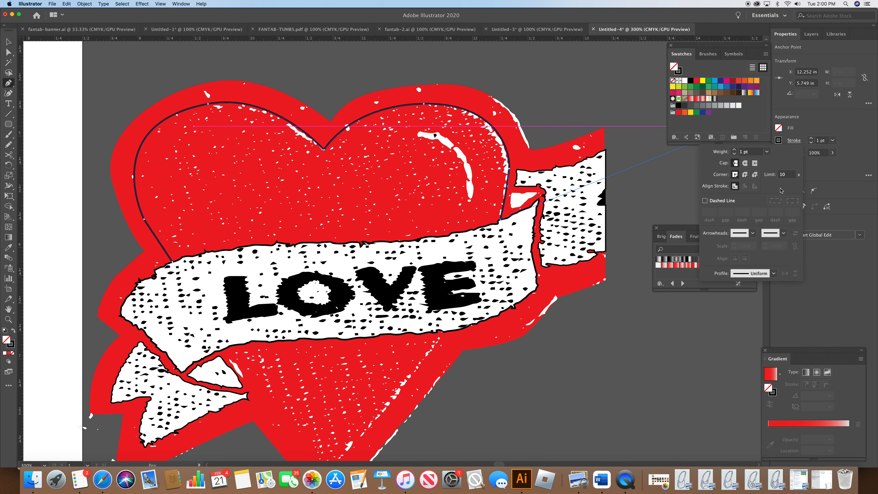
{"action": "left_click", "coordinate": [766, 154]}
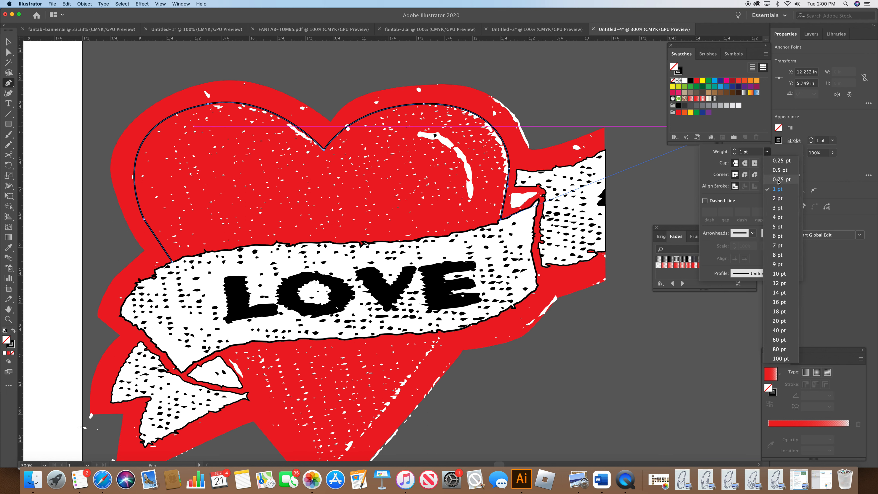
{"action": "left_click", "coordinate": [779, 198]}
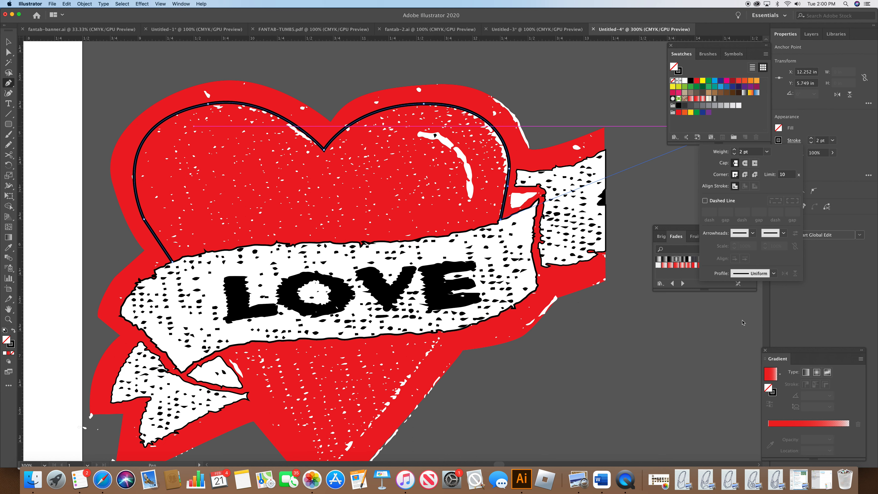
{"action": "left_click", "coordinate": [750, 327]}
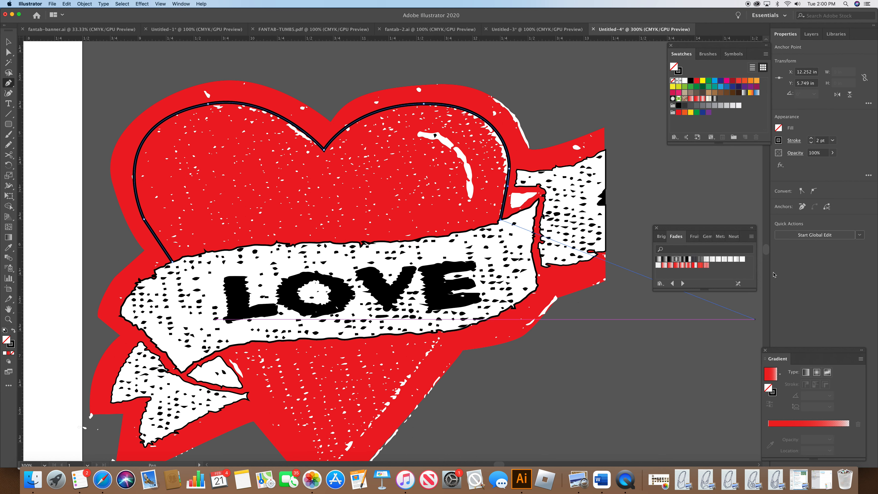
Step: Draw the heart's lower V-shaped point below the banner with the Pen tool
{"action": "scroll", "coordinate": [480, 314], "scroll_direction": "down", "scroll_amount": 6}
{"action": "left_click", "coordinate": [480, 314], "text": "super"}
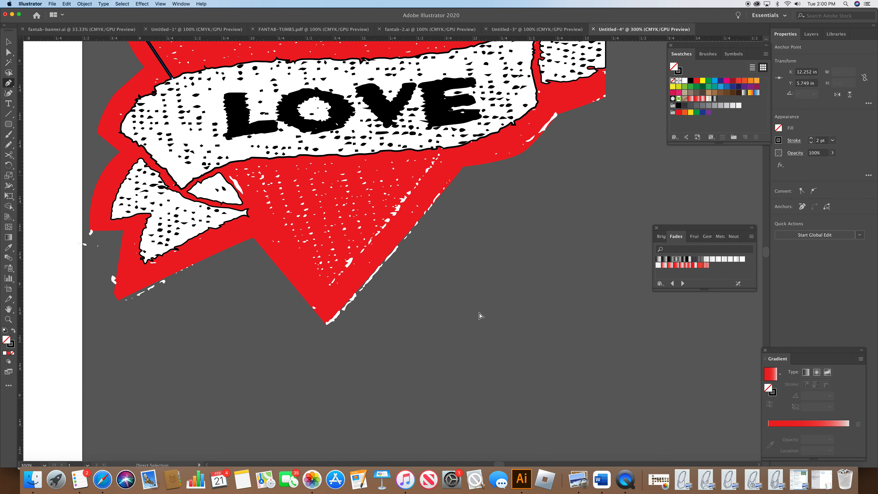
{"action": "left_click", "coordinate": [228, 164]}
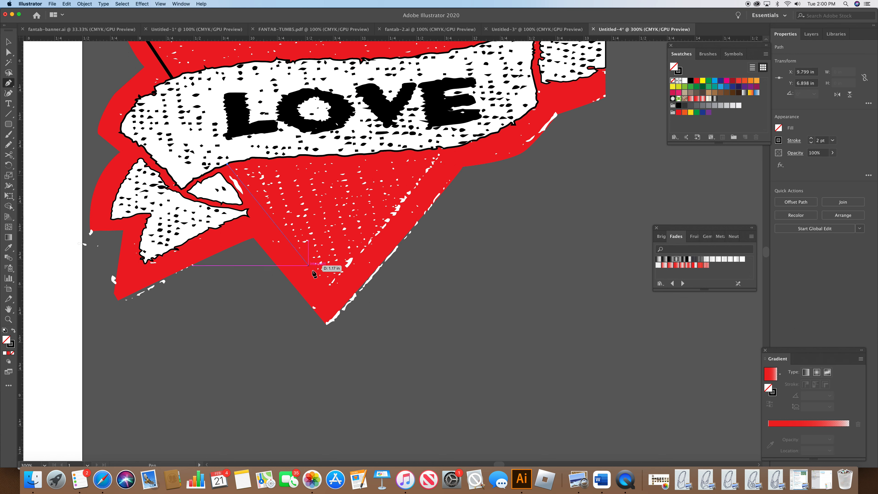
{"action": "left_click", "coordinate": [328, 288]}
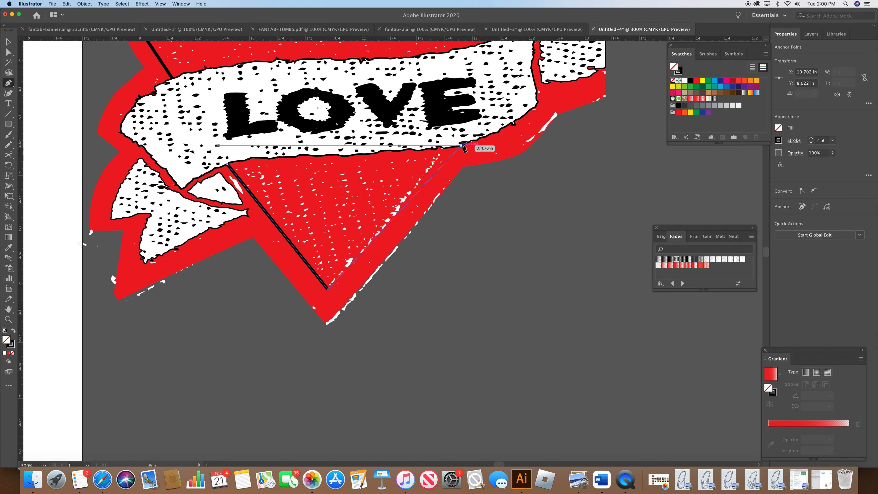
{"action": "left_click", "coordinate": [445, 149]}
{"action": "left_click_drag", "start_coordinate": [444, 149], "coordinate": [460, 129]}
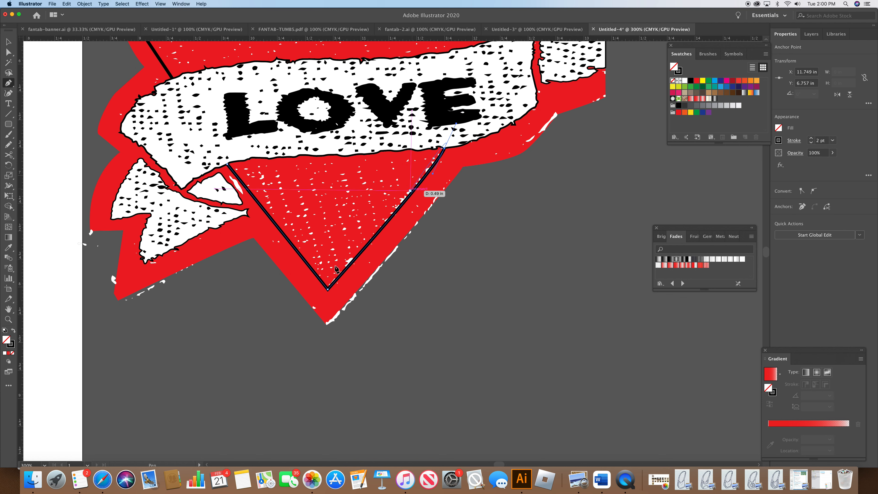
Step: Zoom to 100%, select all pieces of the LOVE heart patch and group them
{"action": "left_click", "coordinate": [44, 465]}
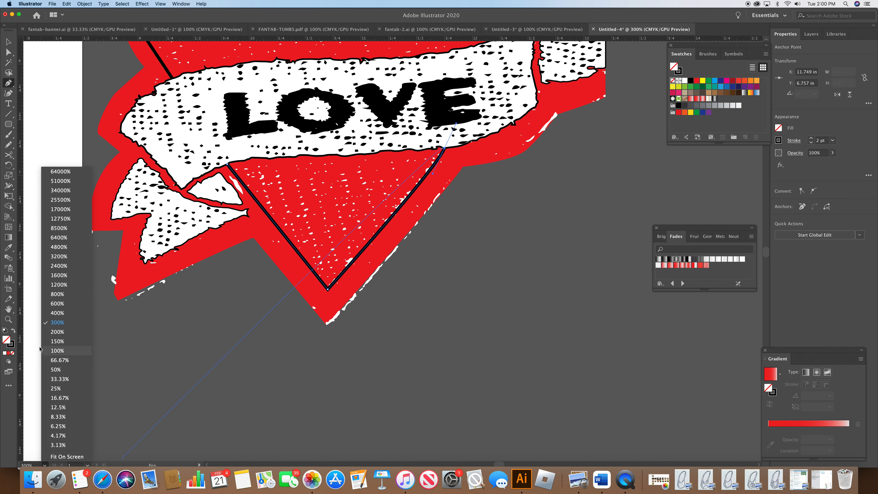
{"action": "left_click", "coordinate": [57, 351]}
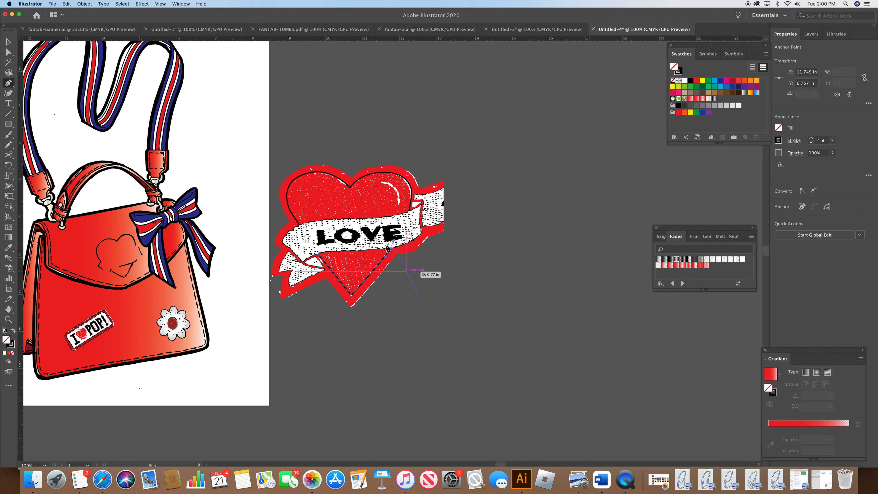
{"action": "left_click", "coordinate": [9, 41]}
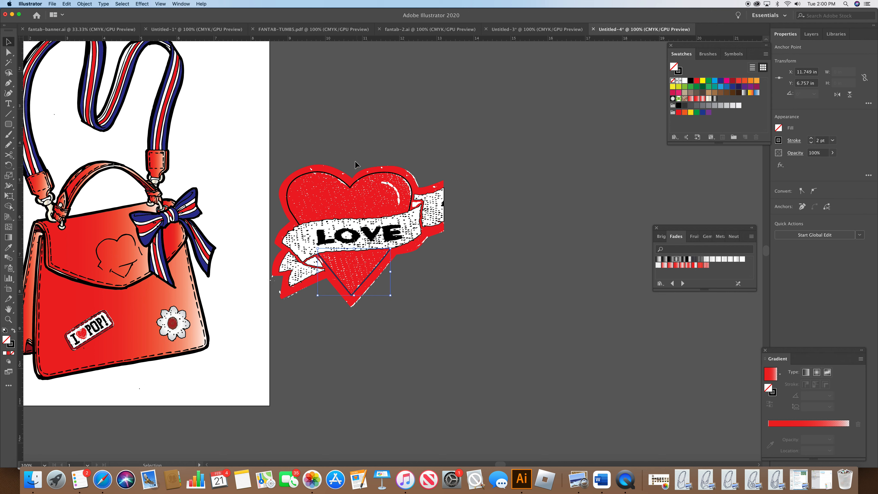
{"action": "left_click", "coordinate": [356, 155]}
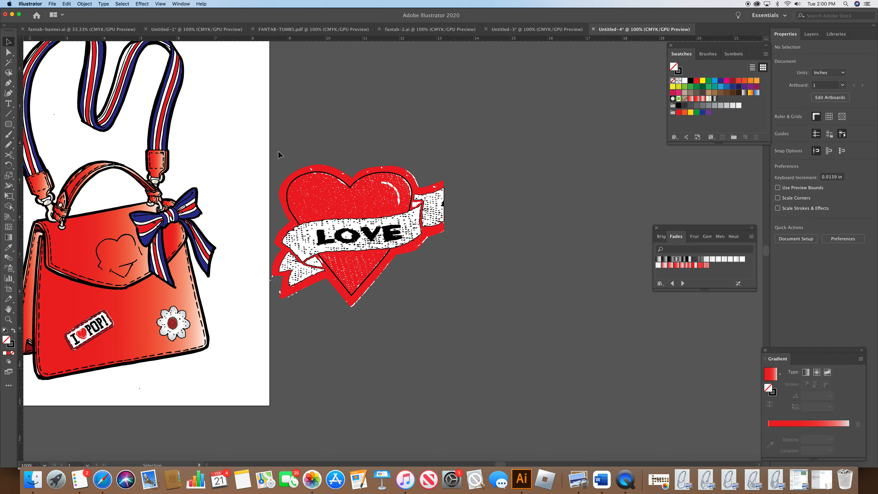
{"action": "left_click_drag", "start_coordinate": [275, 151], "coordinate": [406, 315]}
{"action": "left_click_drag", "start_coordinate": [495, 338], "coordinate": [481, 343]}
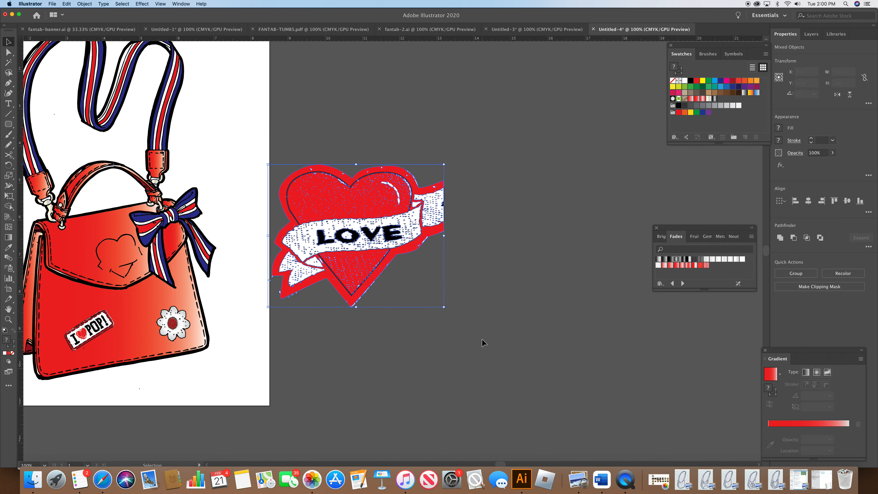
{"action": "left_click", "coordinate": [88, 3]}
{"action": "left_click", "coordinate": [99, 36]}
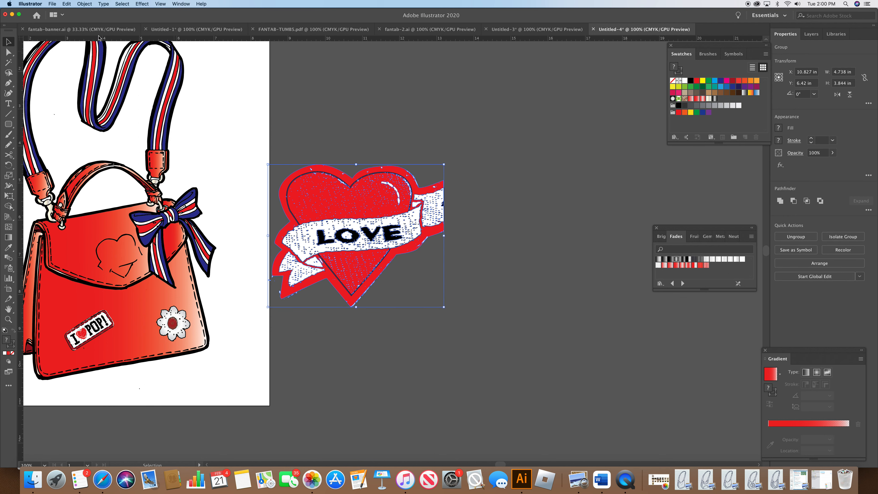
Step: Scale the LOVE heart group down to about 2.5 in wide by 2 in high
{"action": "left_click_drag", "start_coordinate": [444, 308], "coordinate": [375, 244]}
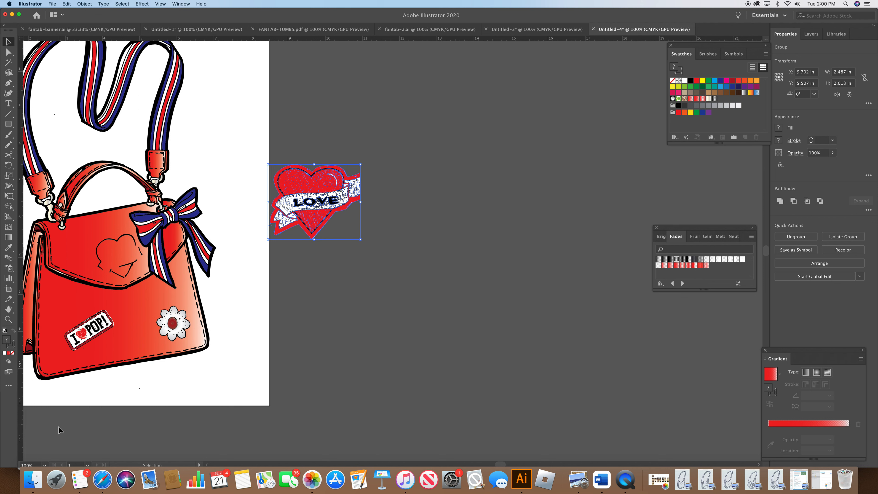
{"action": "left_click", "coordinate": [45, 465]}
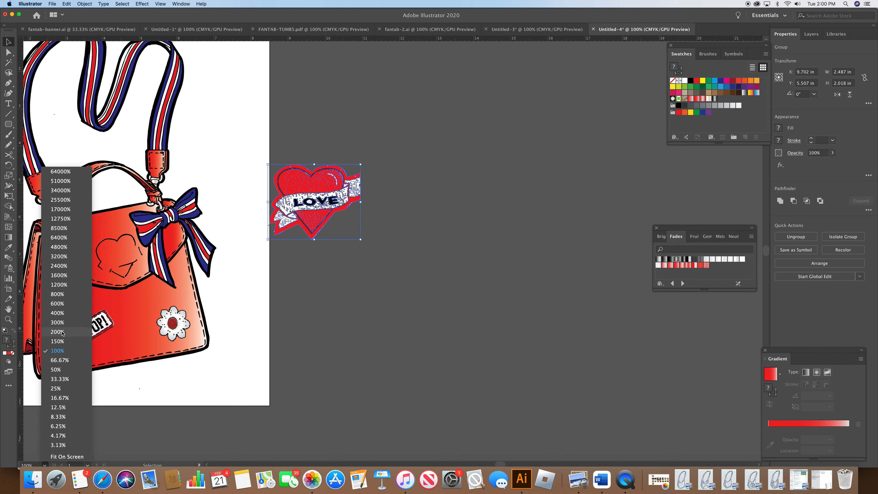
{"action": "left_click", "coordinate": [65, 323]}
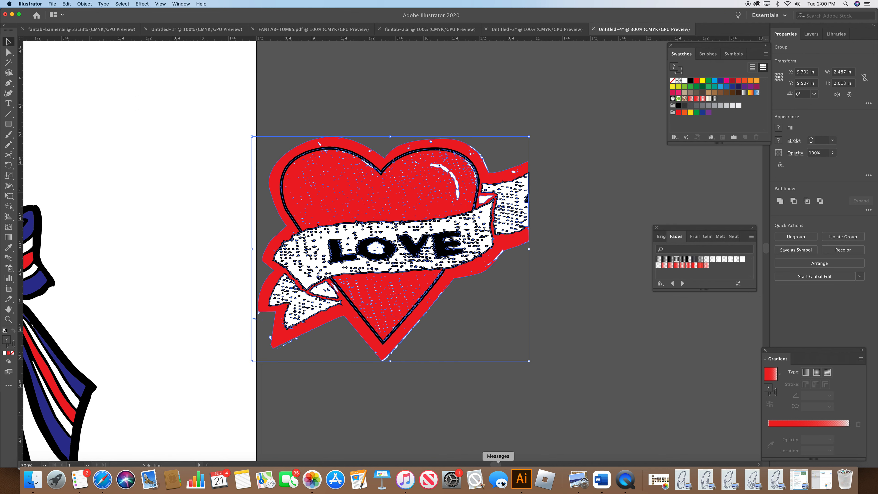
{"action": "scroll", "coordinate": [226, 369], "scroll_direction": "left", "scroll_amount": 10}
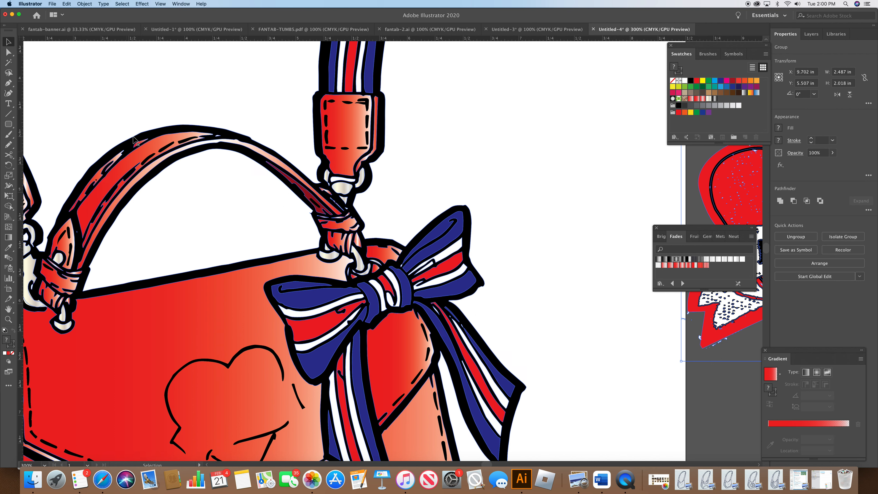
Step: Delete the sketched heart outline drawn on the bag's front panel
{"action": "left_click", "coordinate": [9, 52]}
{"action": "left_click", "coordinate": [231, 367]}
{"action": "key", "text": "period"}
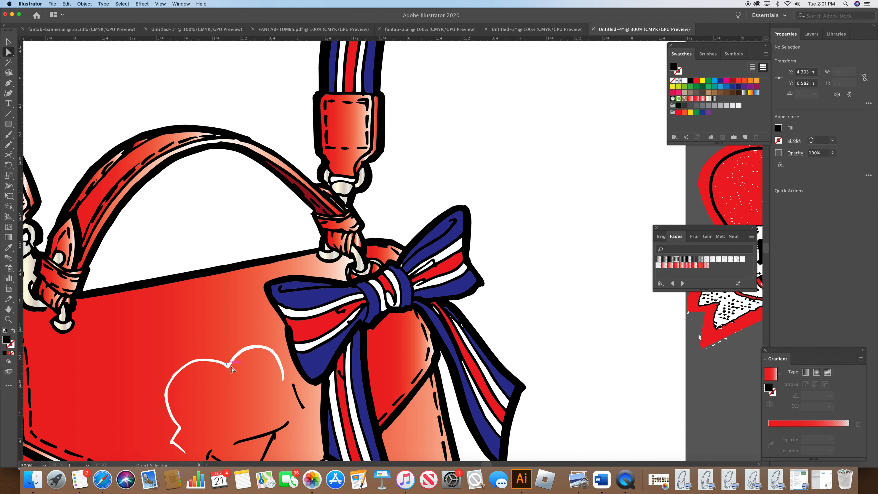
{"action": "key", "text": "Delete"}
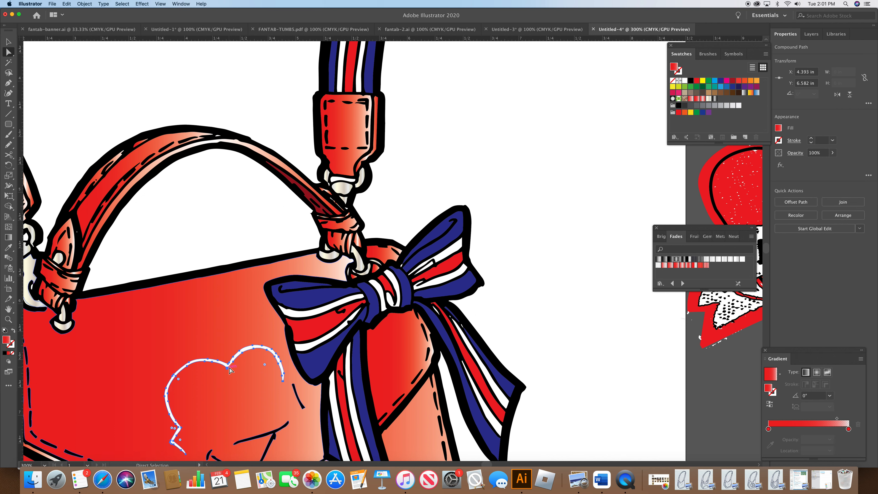
Step: Delete the remaining stray fragments of the heart sketch from the bag's front
{"action": "left_click", "coordinate": [304, 408]}
{"action": "key", "text": "period"}
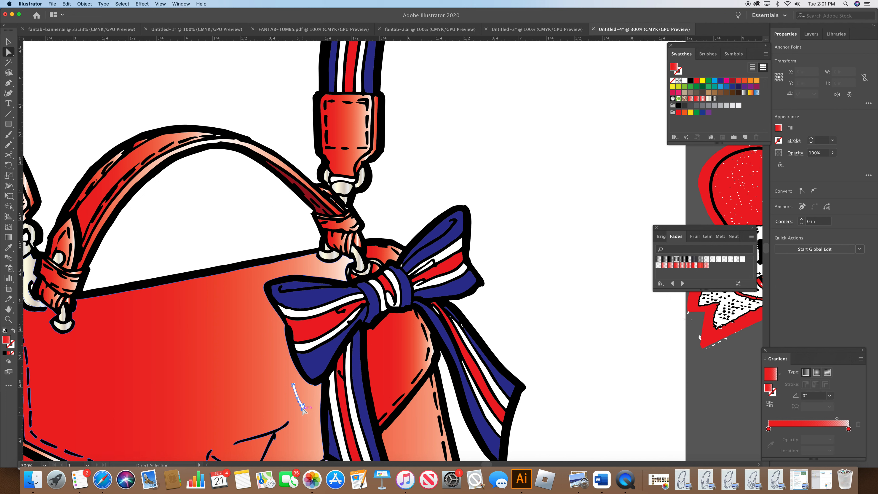
{"action": "left_click", "coordinate": [284, 430]}
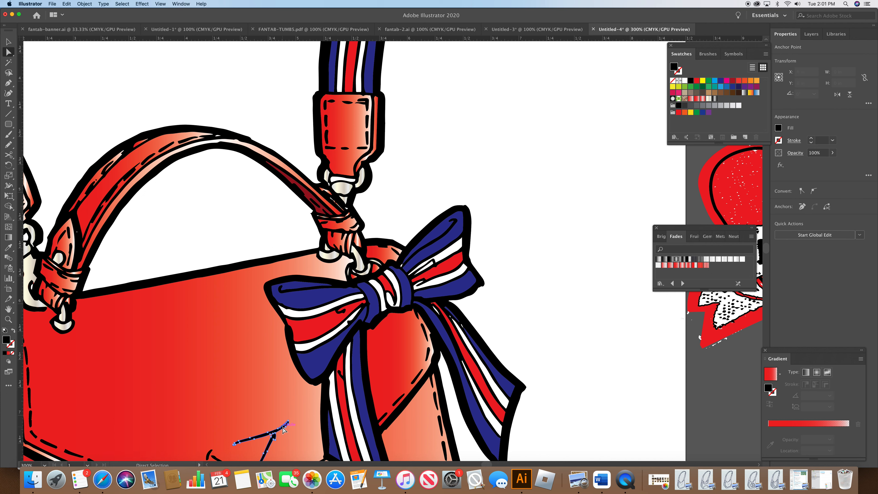
{"action": "key", "text": "Delete"}
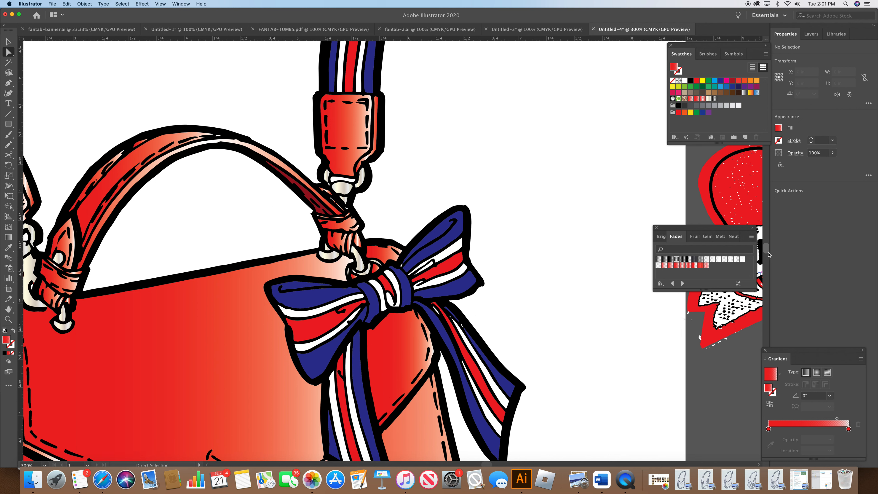
{"action": "scroll", "coordinate": [768, 255], "scroll_direction": "down", "scroll_amount": 5}
{"action": "left_click", "coordinate": [245, 390]}
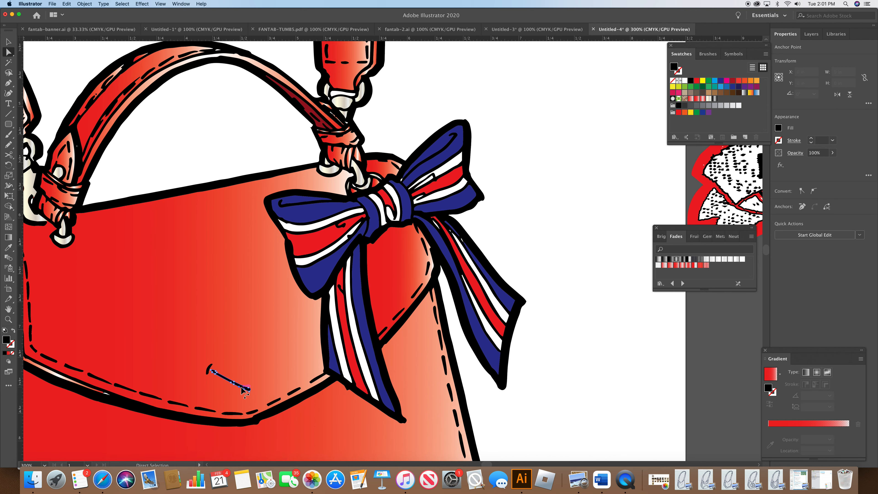
{"action": "key", "text": "super+shift+a"}
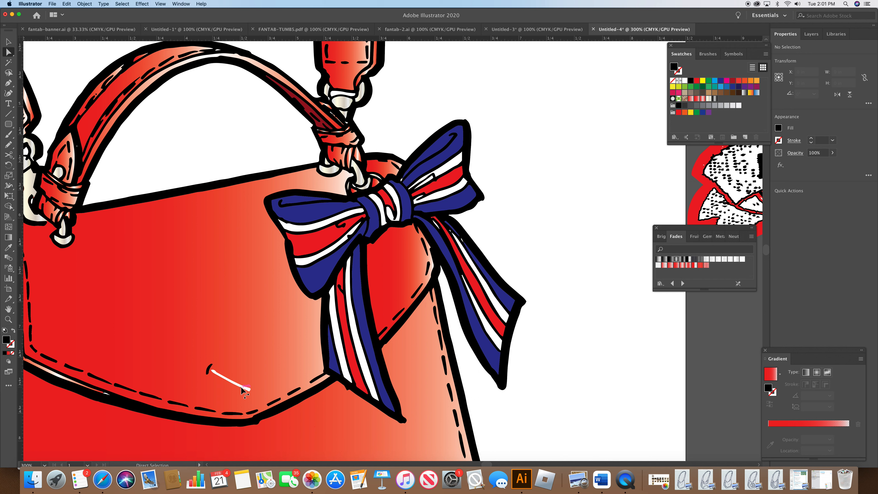
{"action": "left_click", "coordinate": [217, 374]}
{"action": "key", "text": "Delete"}
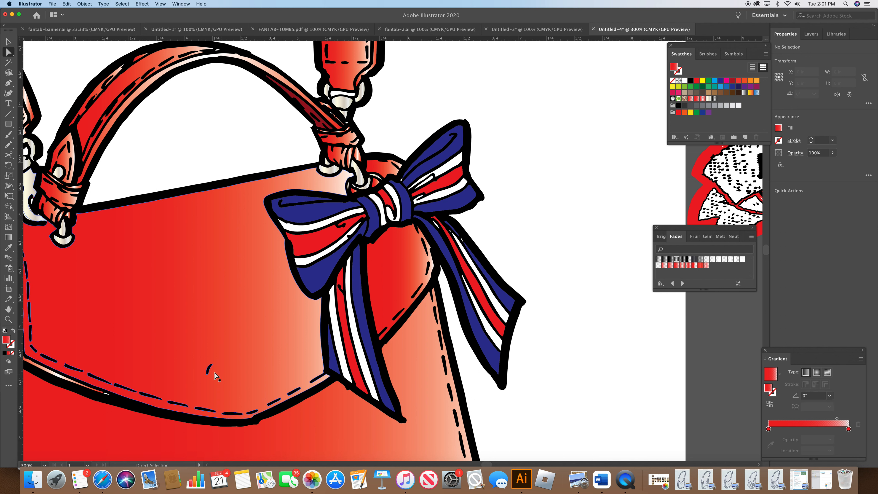
{"action": "left_click", "coordinate": [208, 371]}
{"action": "key", "text": "Delete"}
{"action": "key", "text": "Delete"}
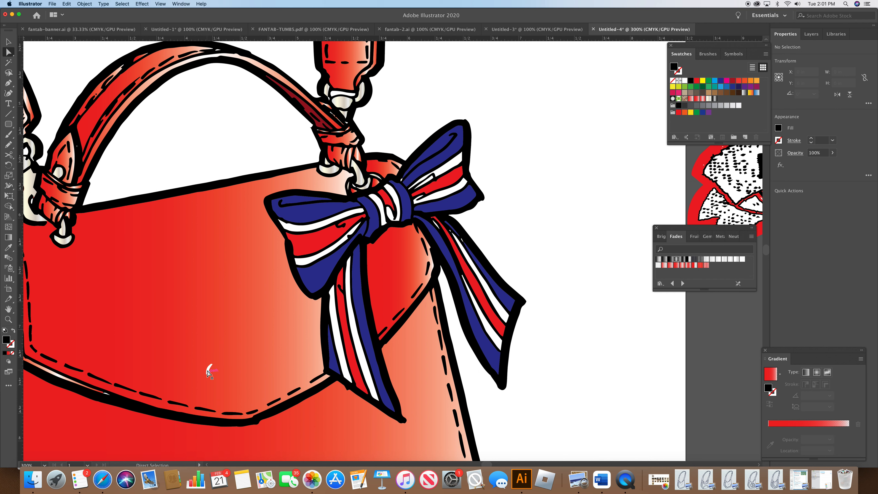
{"action": "left_click", "coordinate": [208, 371]}
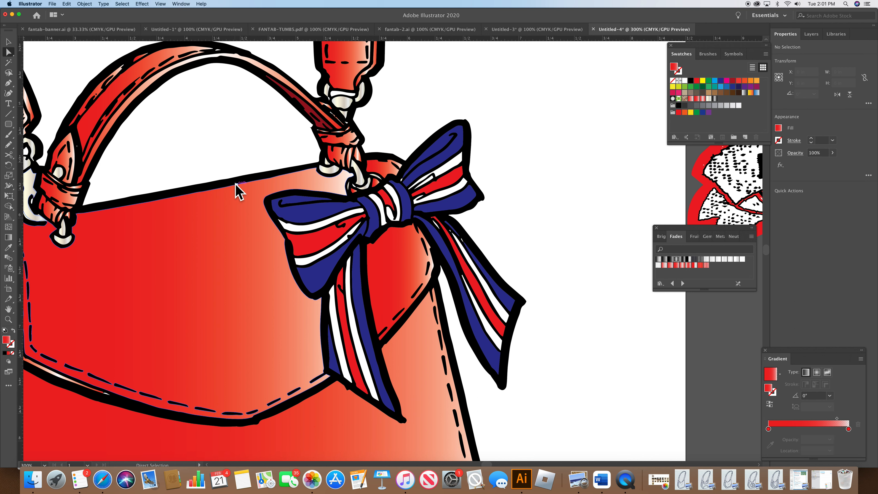
Step: Move the LOVE heart group onto the bag's front and scale it to about 1.27 in by 1.03 in
{"action": "left_click", "coordinate": [9, 42]}
{"action": "left_click_drag", "start_coordinate": [710, 214], "coordinate": [166, 293]}
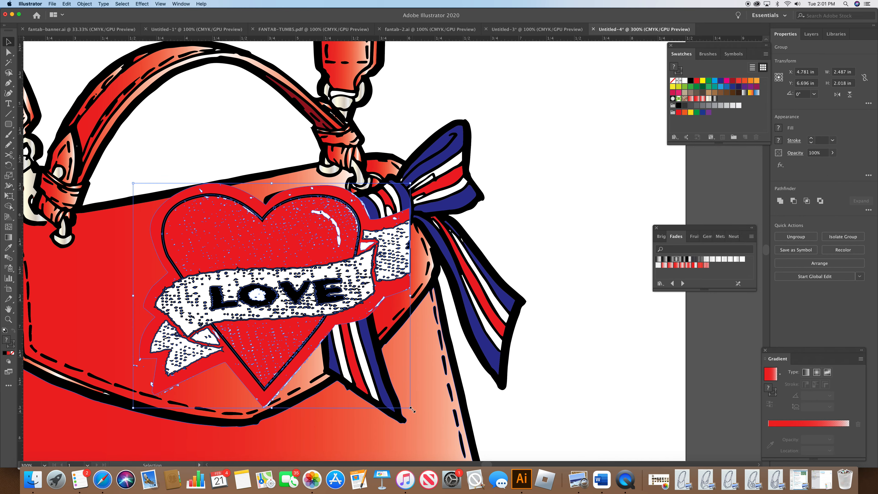
{"action": "left_click_drag", "start_coordinate": [412, 409], "coordinate": [312, 285]}
{"action": "left_click_drag", "start_coordinate": [171, 207], "coordinate": [205, 288]}
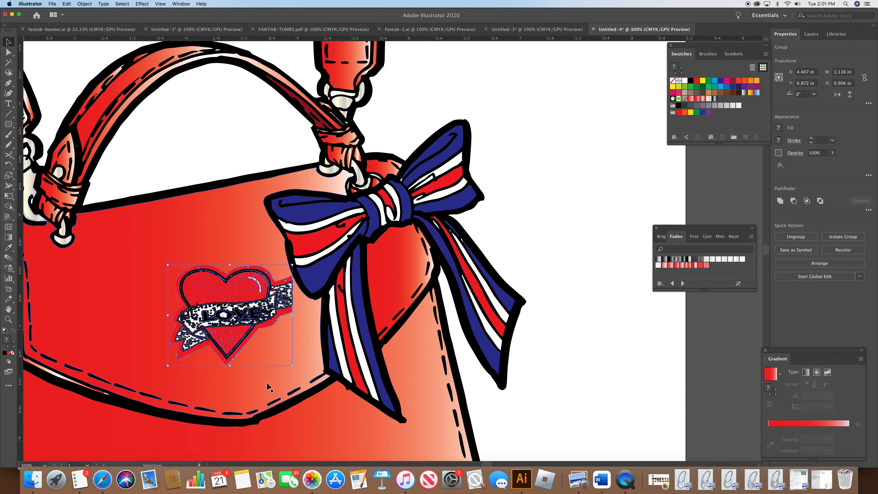
{"action": "left_click_drag", "start_coordinate": [295, 367], "coordinate": [309, 383]}
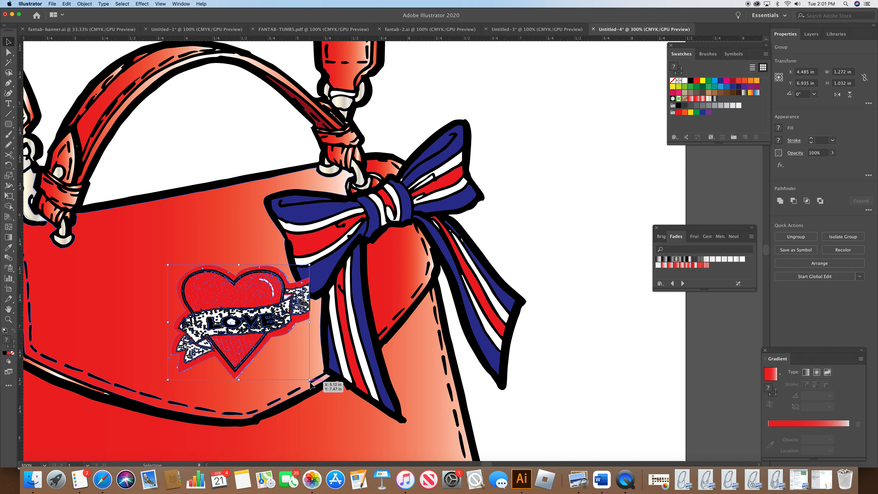
Step: Rotate the LOVE heart patch about 23.5° on the bag
{"action": "left_click", "coordinate": [9, 165]}
{"action": "left_click_drag", "start_coordinate": [190, 341], "coordinate": [211, 359]}
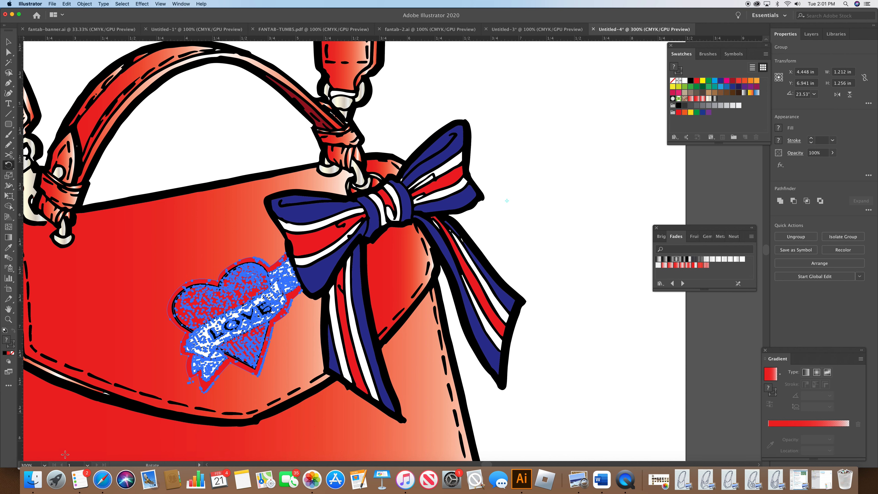
Step: Zoom to 600% and set the LOVE banner's white stroke to 0.5 pt
{"action": "left_click", "coordinate": [45, 465]}
{"action": "left_click", "coordinate": [57, 304]}
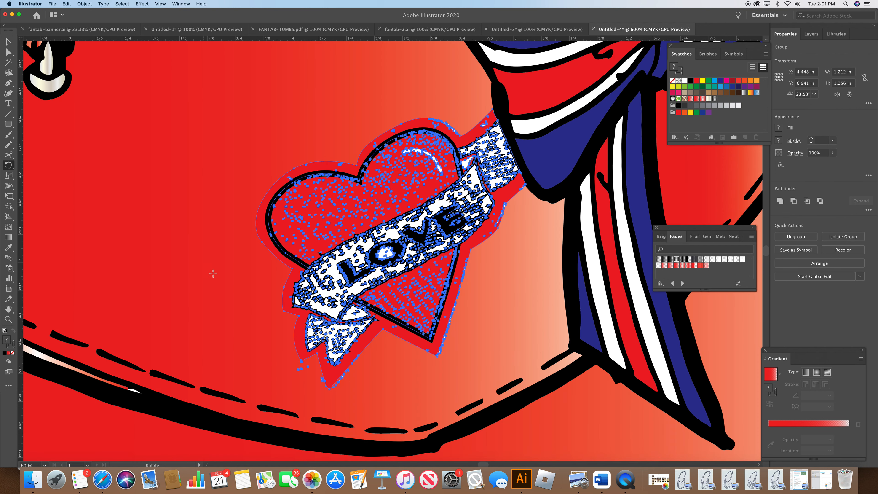
{"action": "left_click", "coordinate": [5, 52]}
{"action": "left_click", "coordinate": [213, 273]}
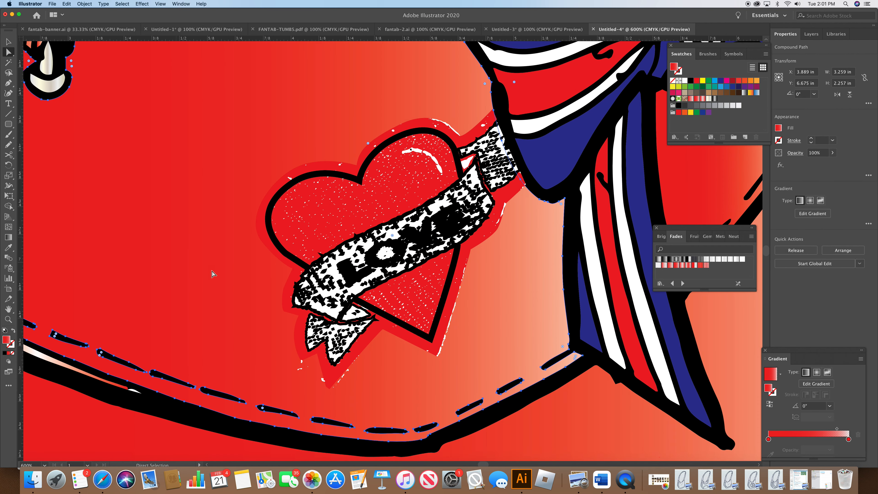
{"action": "left_click", "coordinate": [335, 275]}
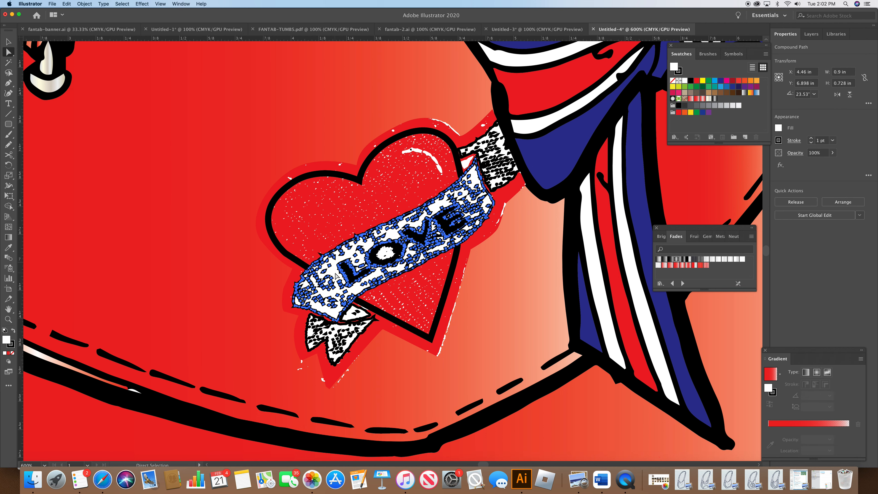
{"action": "left_click", "coordinate": [793, 140]}
{"action": "left_click", "coordinate": [767, 152]}
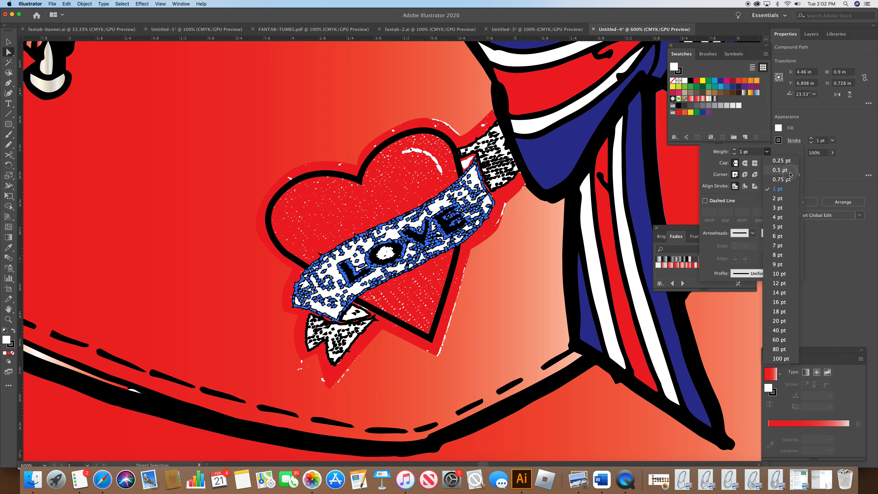
{"action": "left_click", "coordinate": [782, 170]}
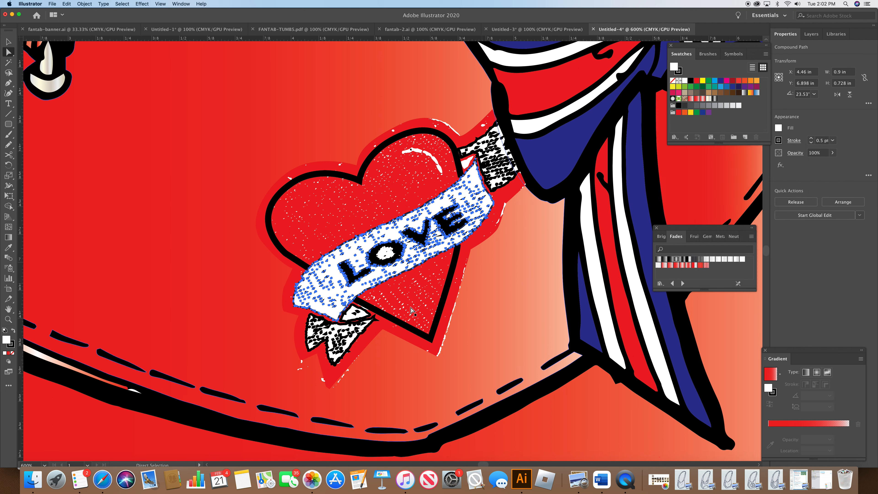
Step: Set the stroke of the banner's lower ribbon tail to 0.5 pt
{"action": "left_click", "coordinate": [335, 359]}
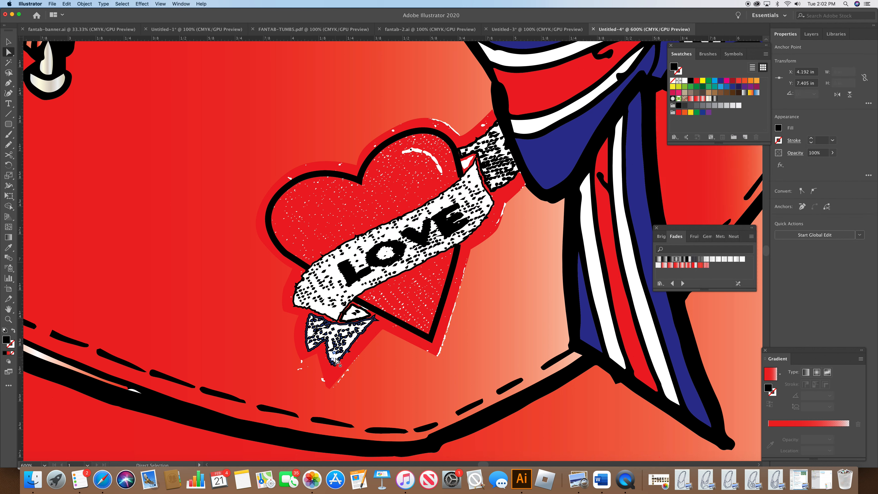
{"action": "left_click", "coordinate": [348, 346]}
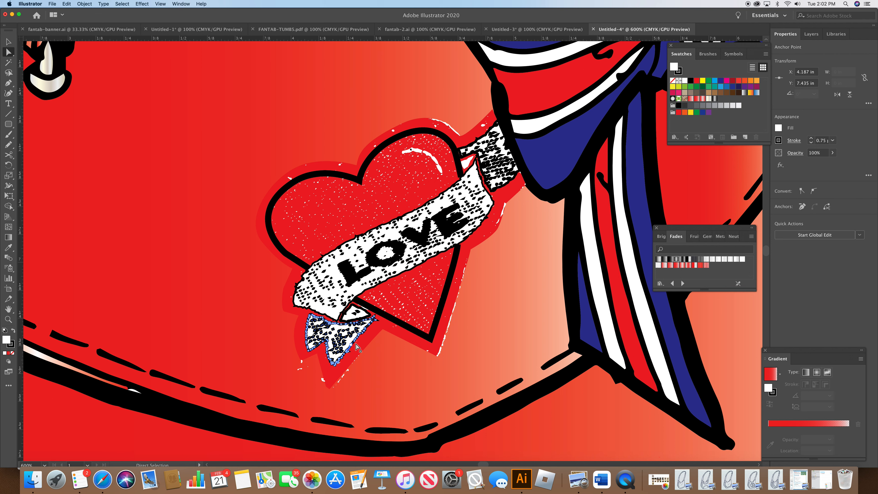
{"action": "left_click", "coordinate": [790, 142]}
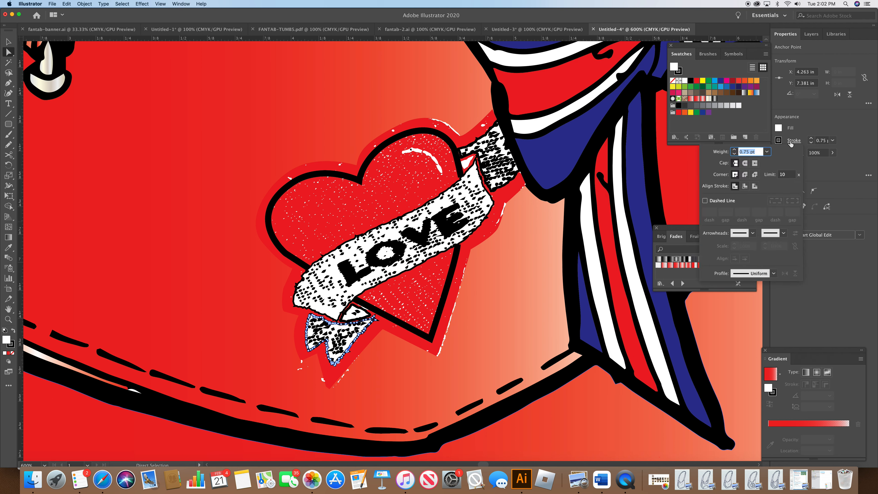
{"action": "left_click", "coordinate": [768, 152]}
{"action": "left_click", "coordinate": [776, 175]}
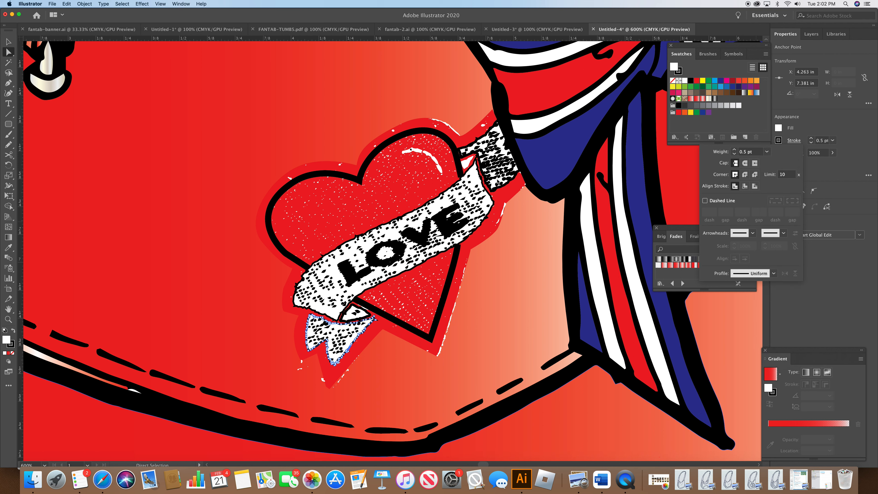
Step: Set the stroke of the banner's upper right end piece to 0.5 pt
{"action": "left_click", "coordinate": [495, 189]}
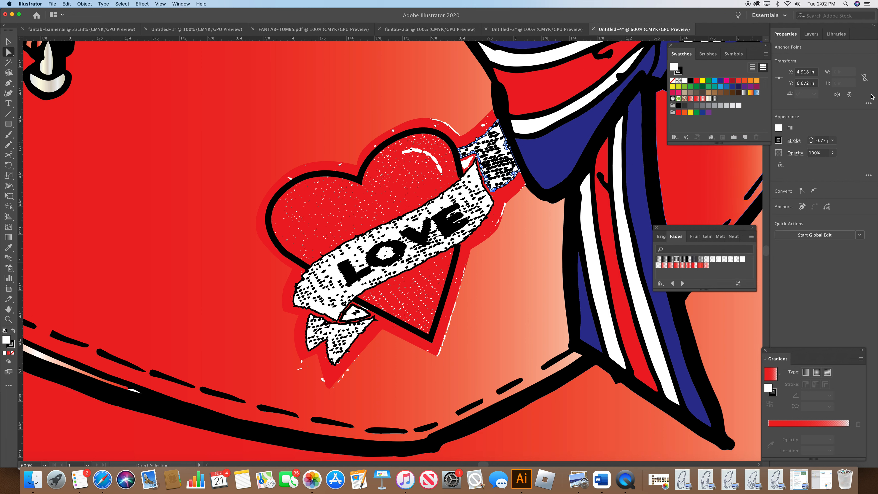
{"action": "left_click", "coordinate": [790, 142]}
{"action": "left_click", "coordinate": [767, 152]}
{"action": "left_click", "coordinate": [771, 177]}
Step: Give the heart's outer red backing shape a black stroke of 0.75 pt
{"action": "left_click", "coordinate": [733, 327]}
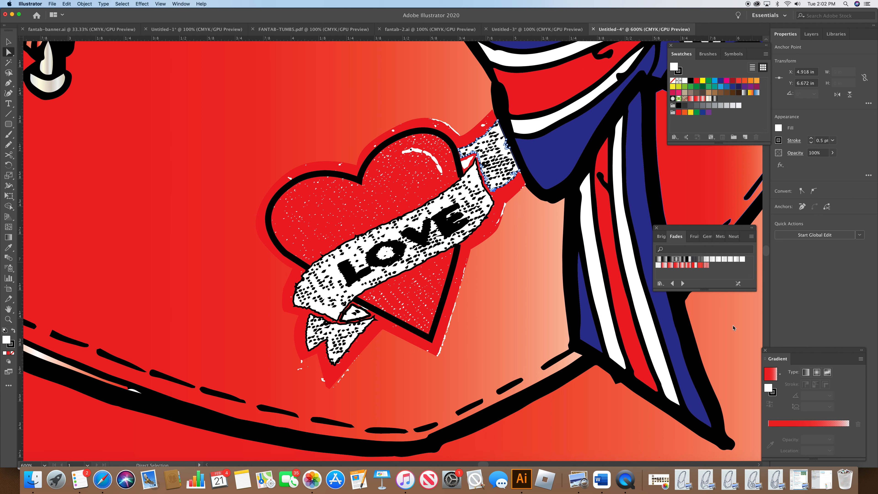
{"action": "left_click", "coordinate": [341, 164]}
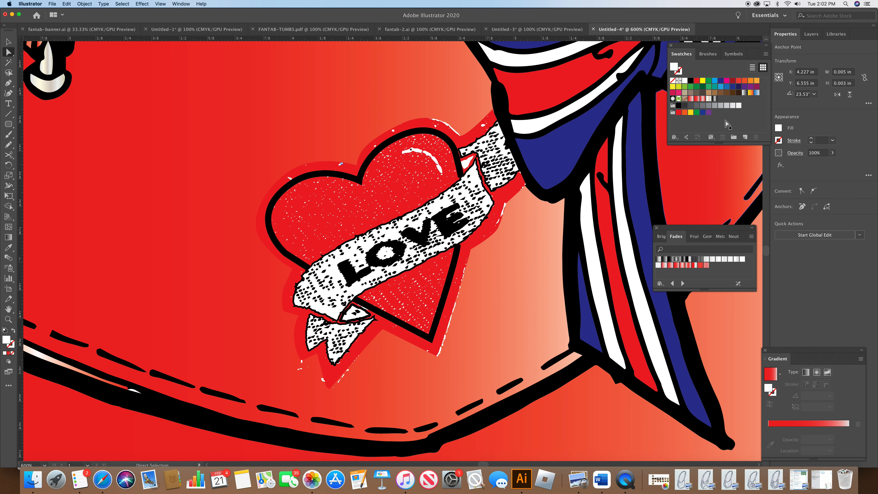
{"action": "left_click", "coordinate": [679, 72]}
{"action": "left_click", "coordinate": [691, 81]}
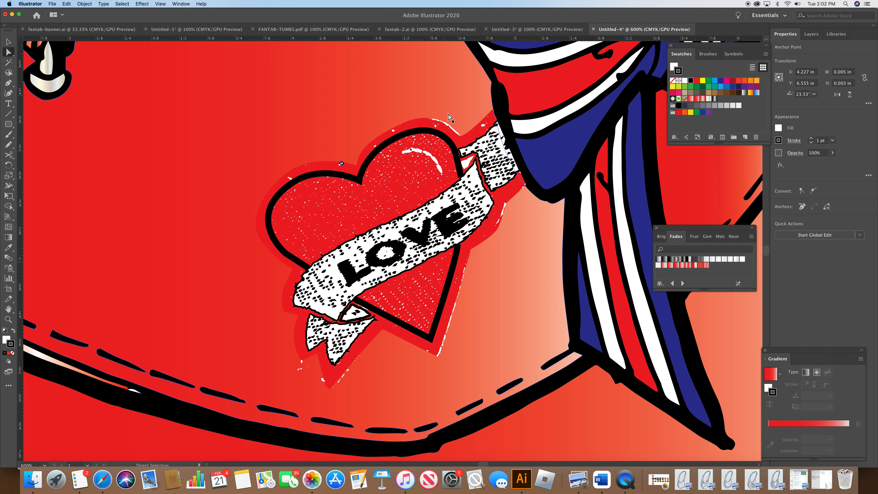
{"action": "left_click", "coordinate": [462, 136]}
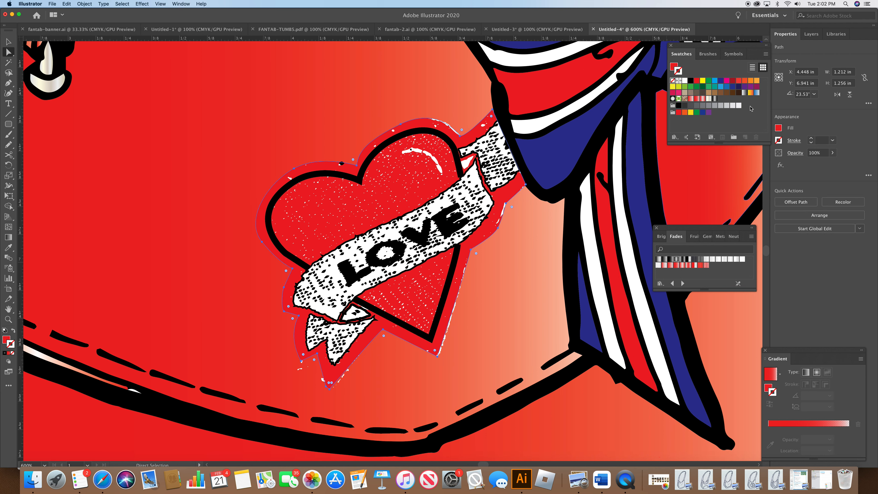
{"action": "left_click", "coordinate": [691, 81]}
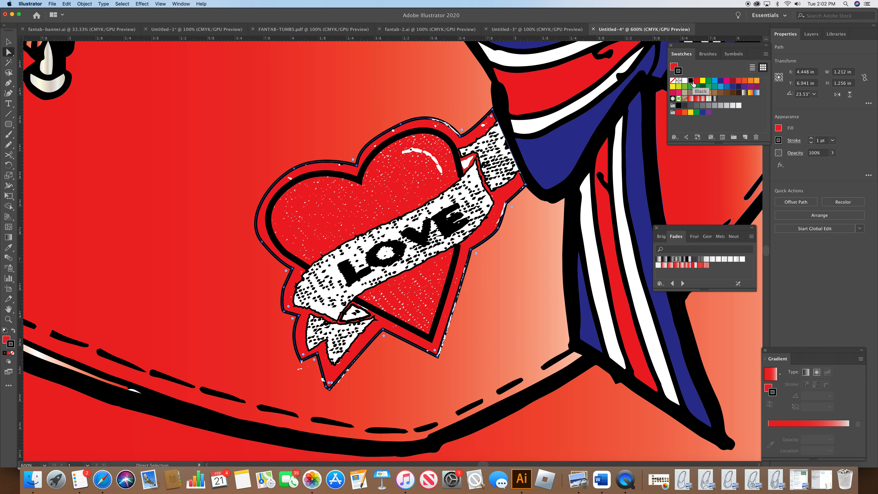
{"action": "left_click", "coordinate": [811, 142]}
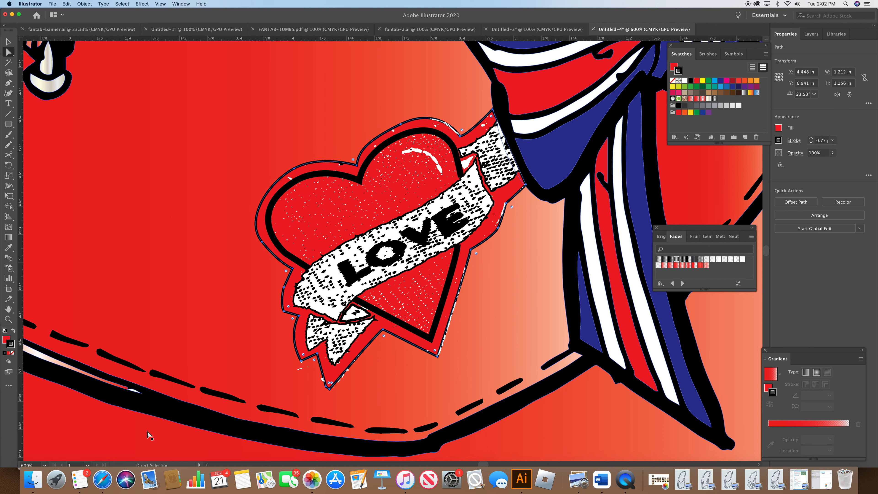
Step: Zoom out to 100% and deselect to view the whole bag with its patches
{"action": "left_click", "coordinate": [44, 465]}
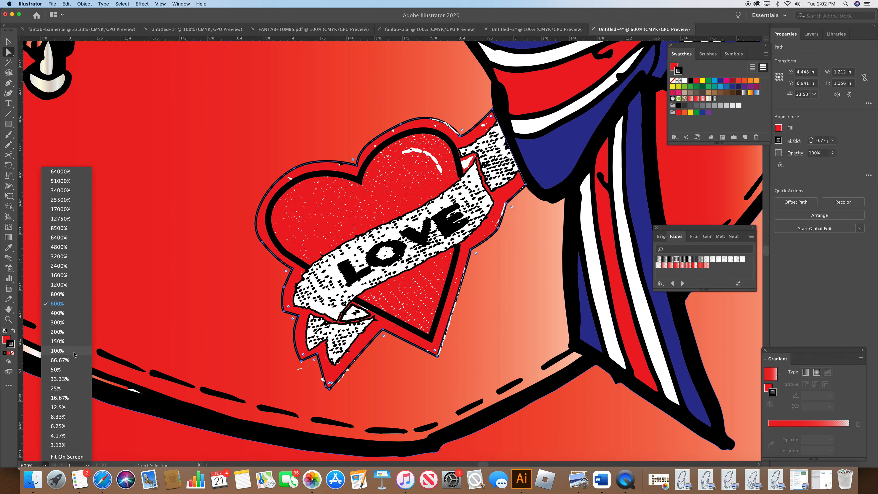
{"action": "left_click", "coordinate": [73, 355]}
{"action": "left_click", "coordinate": [153, 362]}
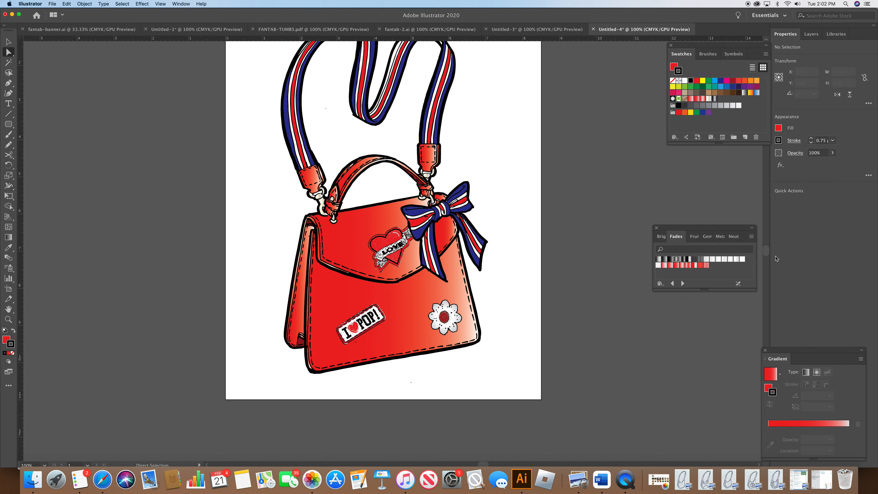
Step: Colour a small piece on the strap's upper left section with a blue stroke and blue fill
{"action": "scroll", "coordinate": [768, 255], "scroll_direction": "up", "scroll_amount": 5}
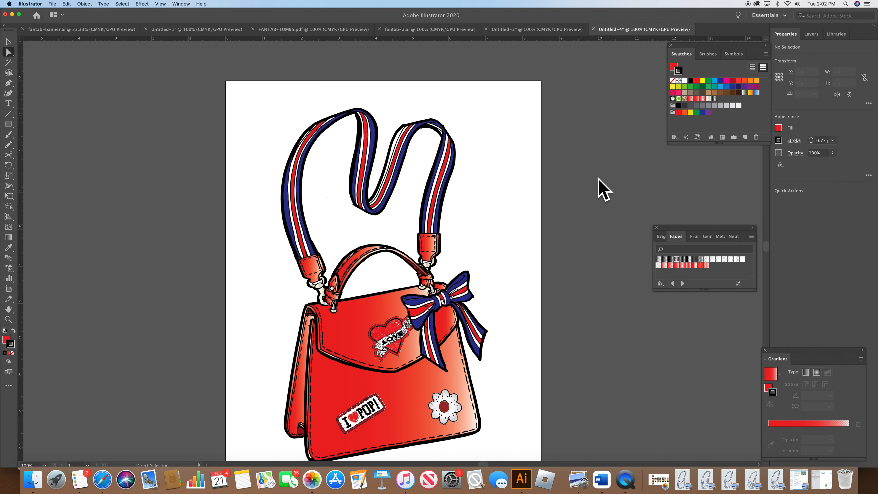
{"action": "left_click", "coordinate": [394, 149]}
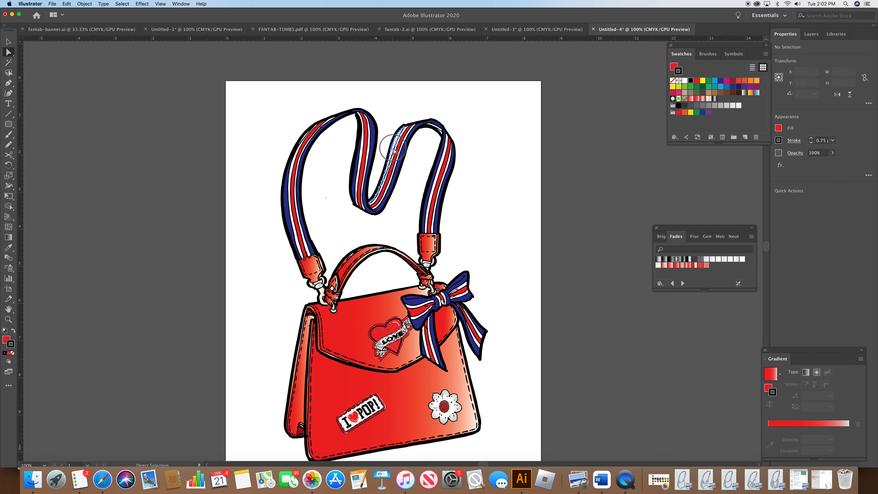
{"action": "left_click", "coordinate": [720, 81]}
{"action": "left_click", "coordinate": [632, 159]}
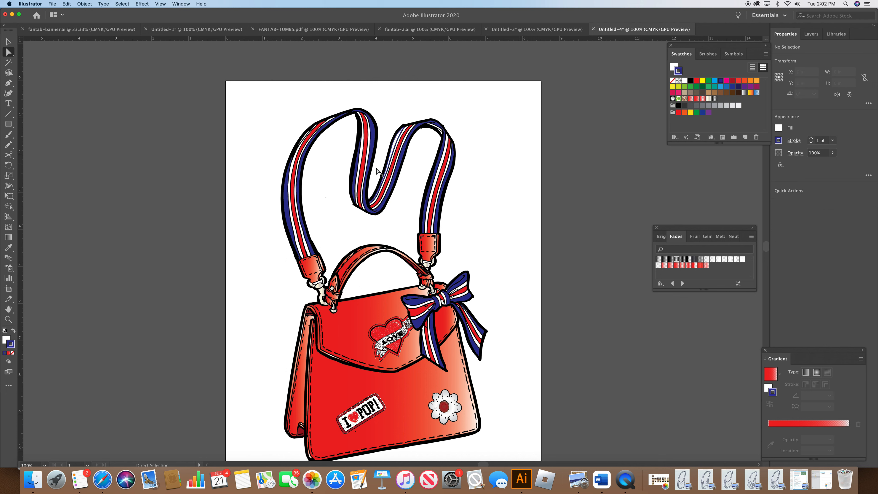
{"action": "left_click", "coordinate": [387, 151]}
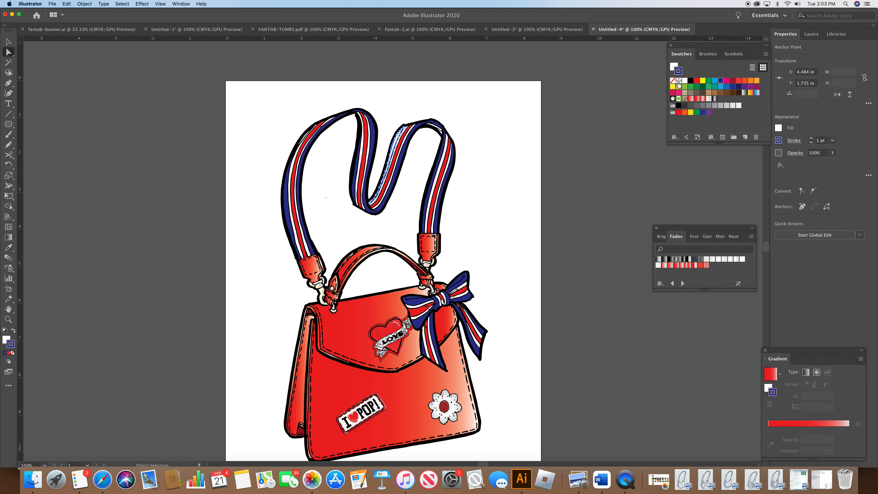
{"action": "left_click_drag", "start_coordinate": [680, 71], "coordinate": [674, 67]}
{"action": "left_click", "coordinate": [560, 168]}
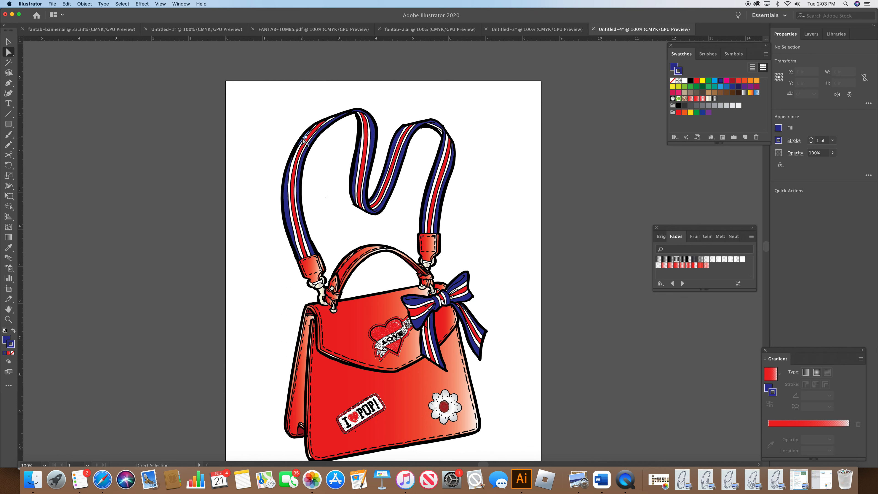
Step: Zoom to 400% and fill a thin piece on the strap's upper left edge with blue
{"action": "left_click", "coordinate": [45, 465]}
{"action": "left_click", "coordinate": [77, 312]}
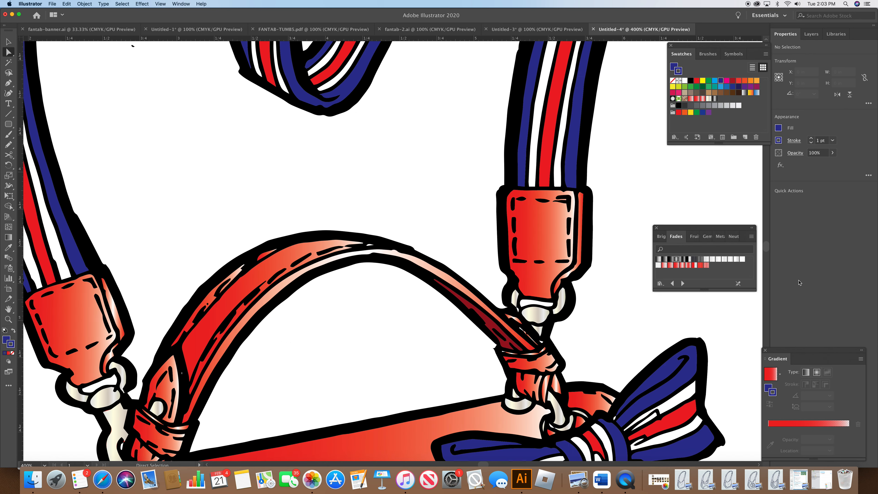
{"action": "scroll", "coordinate": [766, 254], "scroll_direction": "up", "scroll_amount": 10}
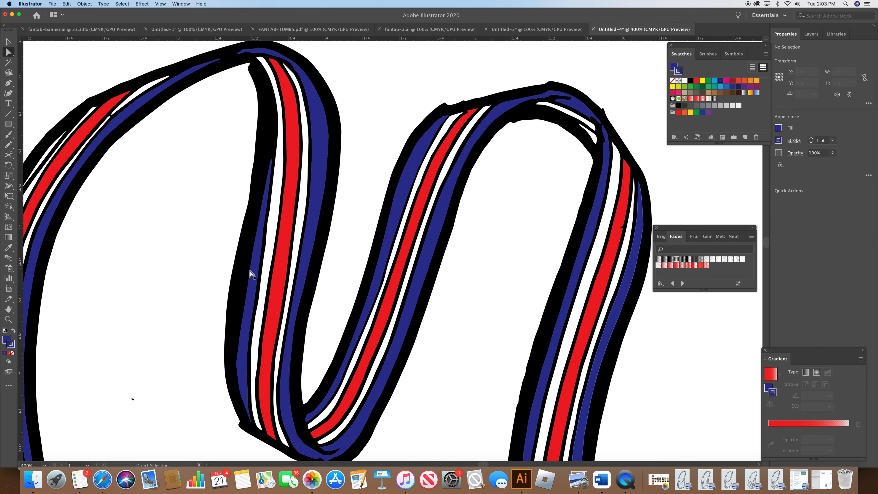
{"action": "left_click", "coordinate": [48, 156]}
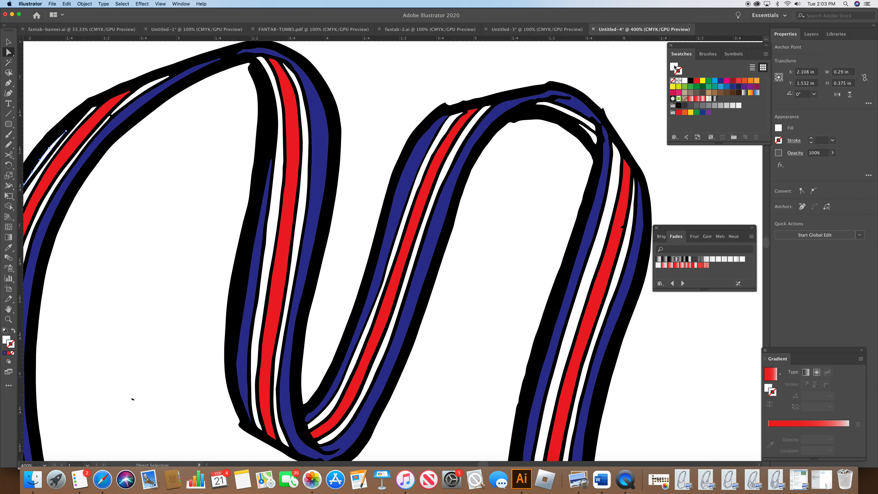
{"action": "left_click", "coordinate": [721, 81]}
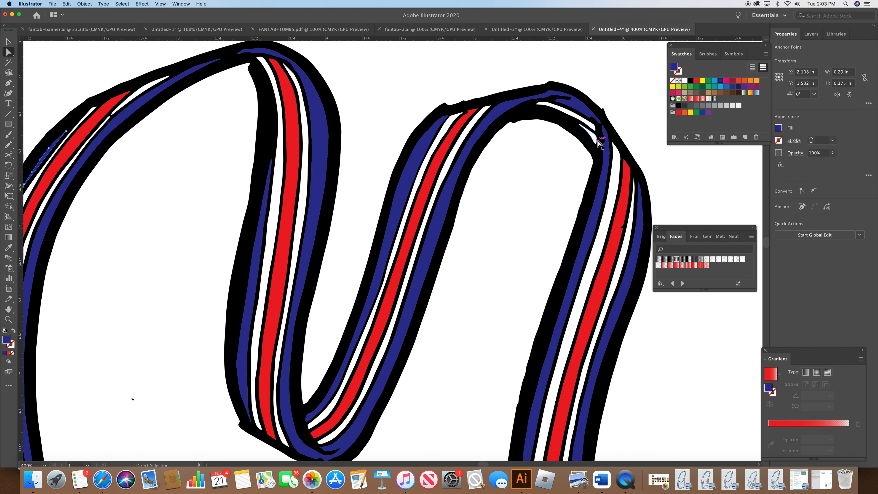
Step: Fill a small piece at the strap's upper right bend with crimson
{"action": "left_click", "coordinate": [591, 134]}
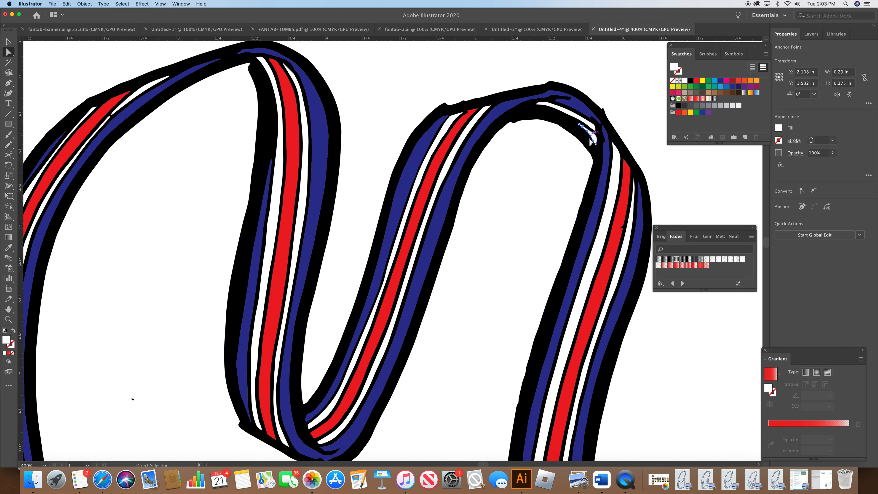
{"action": "left_click", "coordinate": [677, 93]}
{"action": "left_click", "coordinate": [670, 169]}
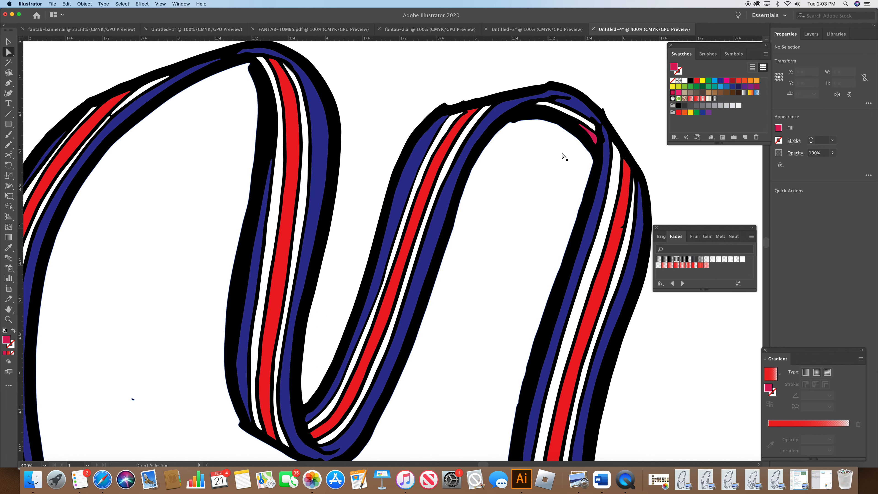
Step: With the Pen tool, draw a closed shape covering the strap's left descending section
{"action": "left_click", "coordinate": [9, 83]}
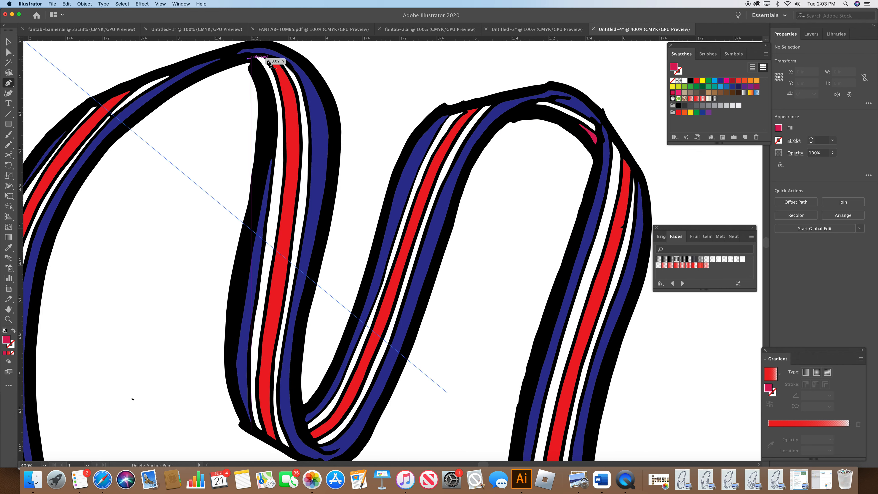
{"action": "left_click_drag", "start_coordinate": [299, 63], "coordinate": [314, 80]}
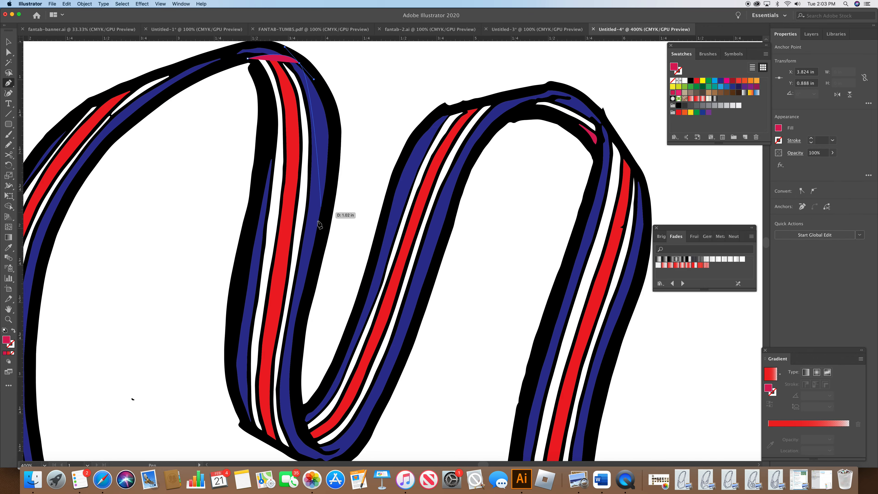
{"action": "left_click_drag", "start_coordinate": [314, 244], "coordinate": [281, 377]}
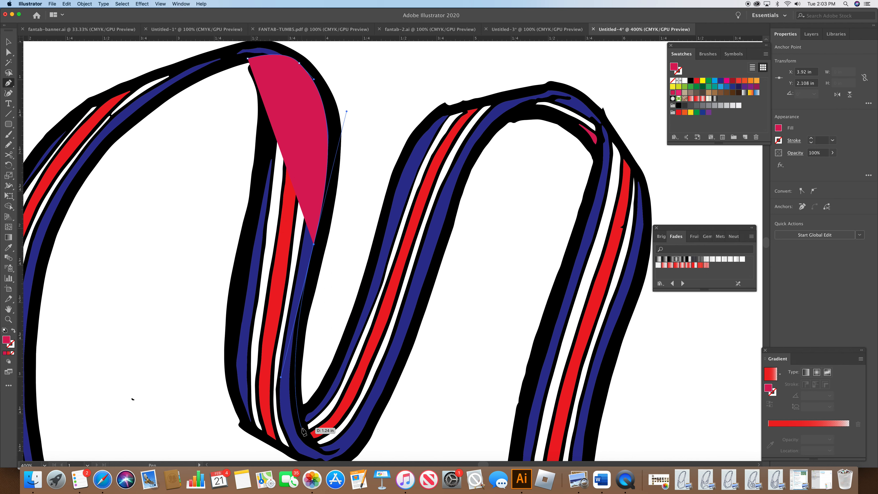
{"action": "left_click", "coordinate": [307, 449]}
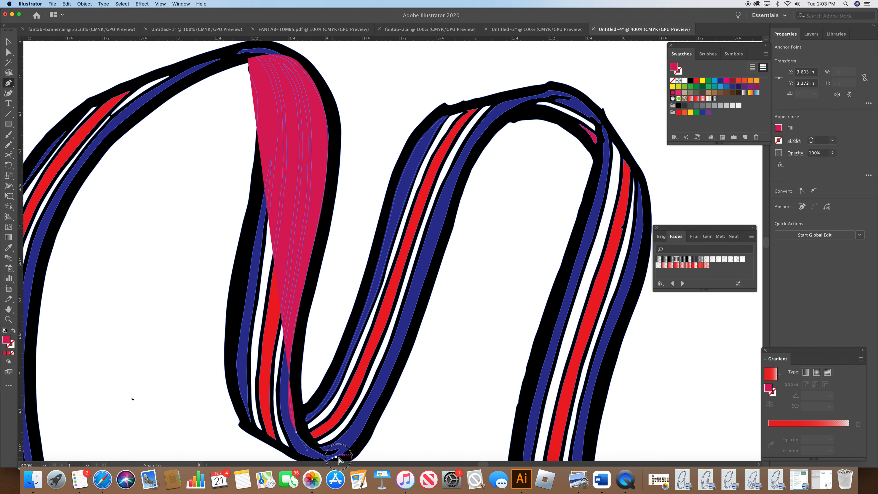
{"action": "left_click", "coordinate": [329, 459]}
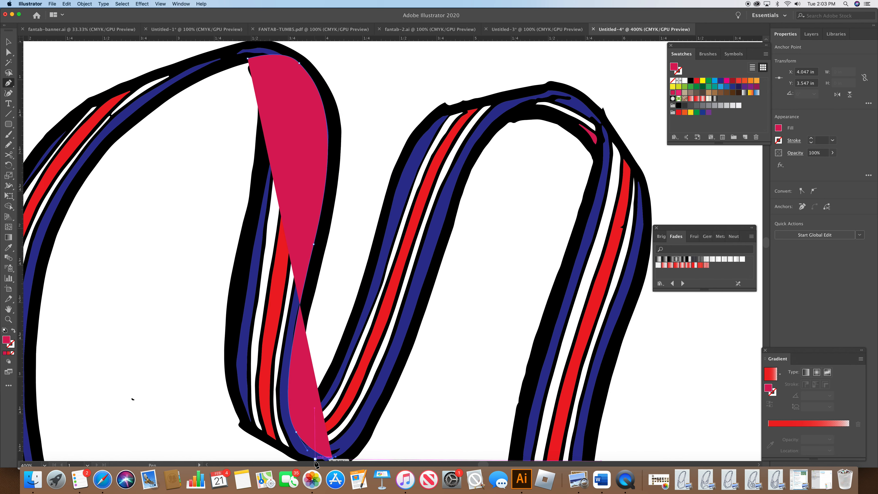
{"action": "left_click_drag", "start_coordinate": [315, 459], "coordinate": [304, 454]}
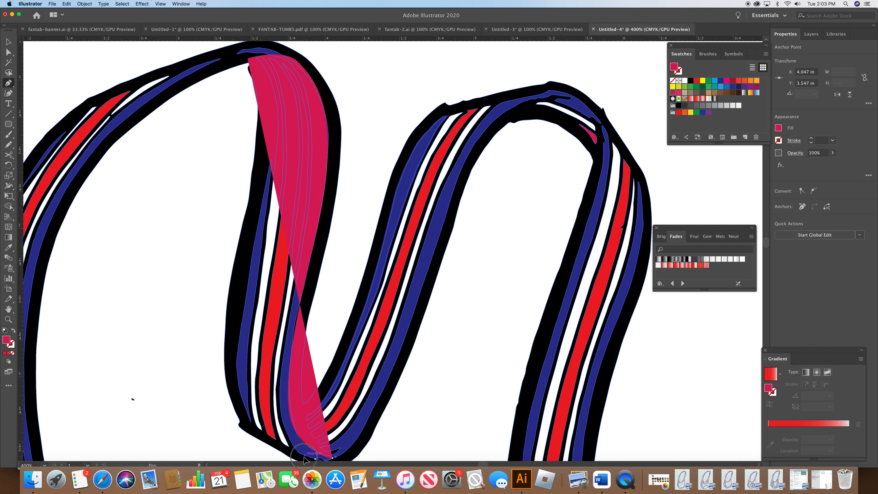
{"action": "left_click", "coordinate": [269, 437]}
{"action": "left_click", "coordinate": [251, 421]}
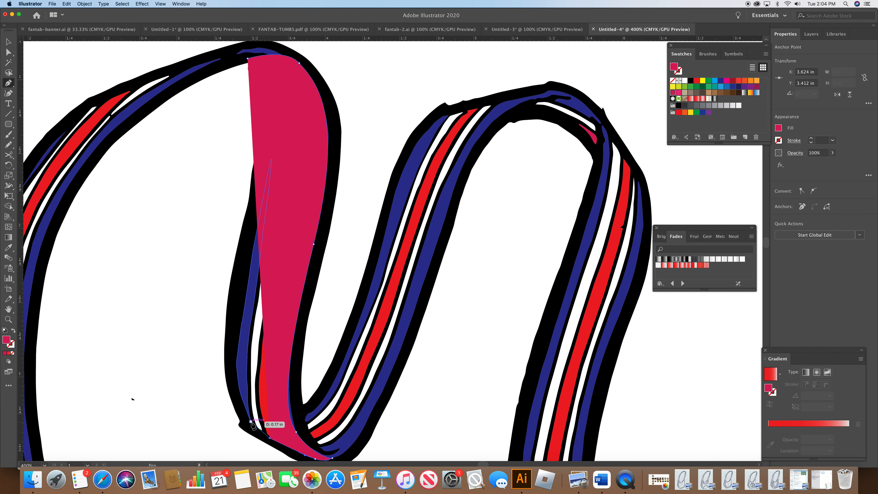
{"action": "left_click", "coordinate": [241, 326]}
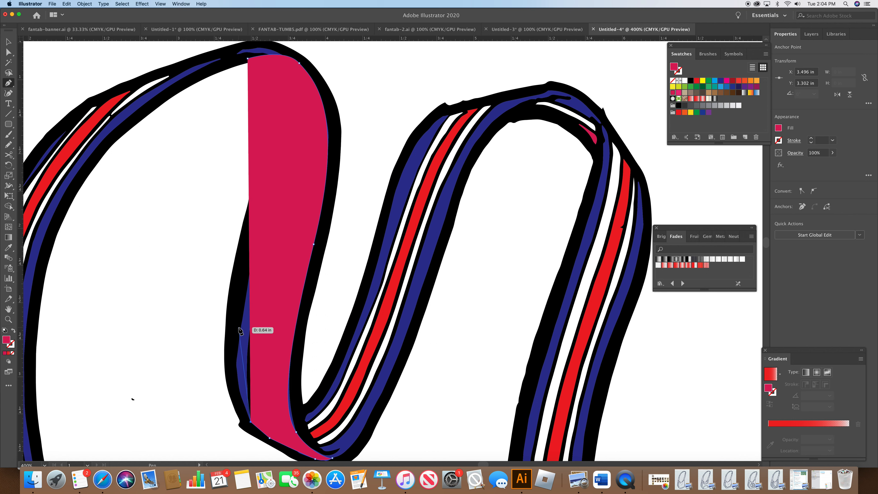
{"action": "left_click_drag", "start_coordinate": [242, 325], "coordinate": [255, 276]}
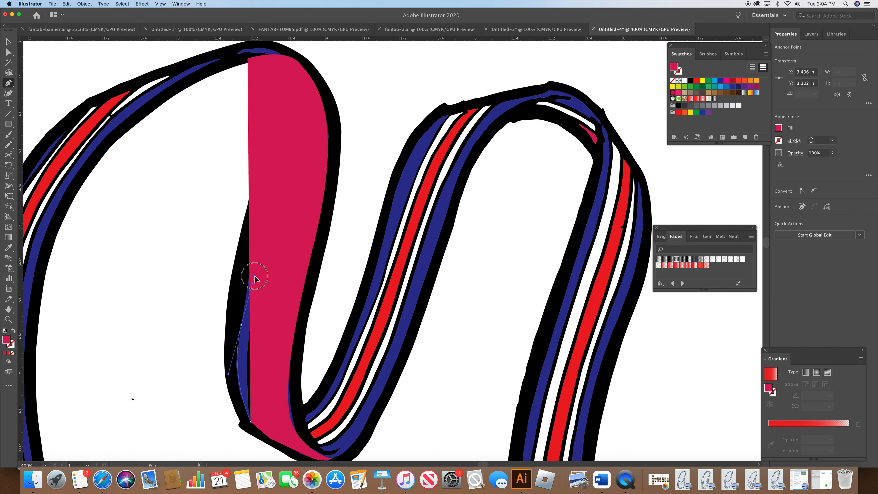
{"action": "left_click", "coordinate": [266, 243]}
{"action": "left_click_drag", "start_coordinate": [275, 239], "coordinate": [280, 83]}
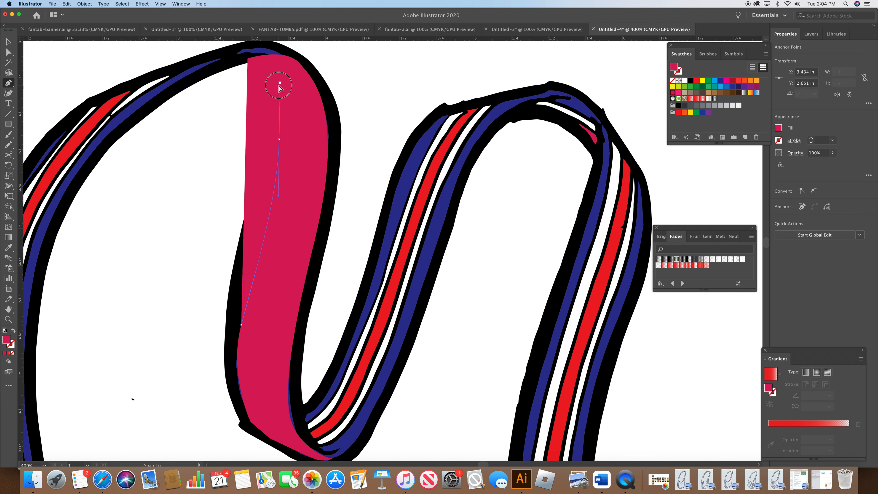
{"action": "left_click", "coordinate": [248, 59]}
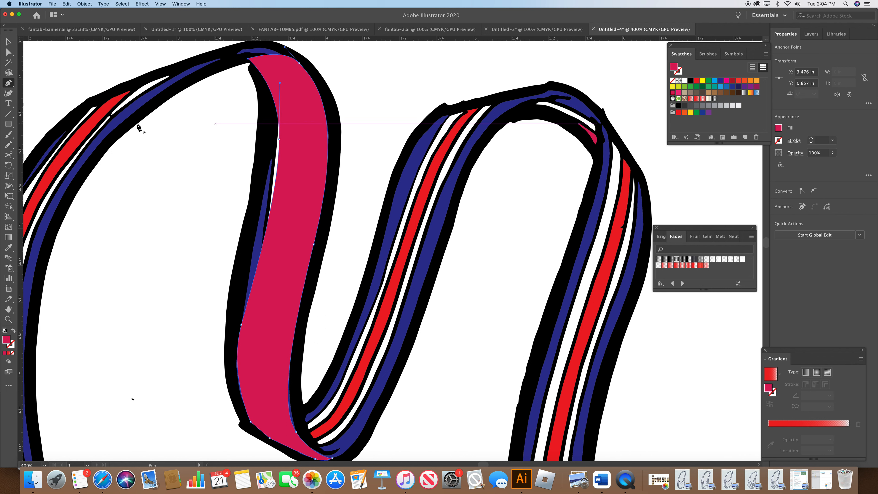
Step: Refine the new shape's anchor points and fill it dark gray
{"action": "left_click", "coordinate": [9, 52]}
{"action": "left_click_drag", "start_coordinate": [279, 140], "coordinate": [273, 136]}
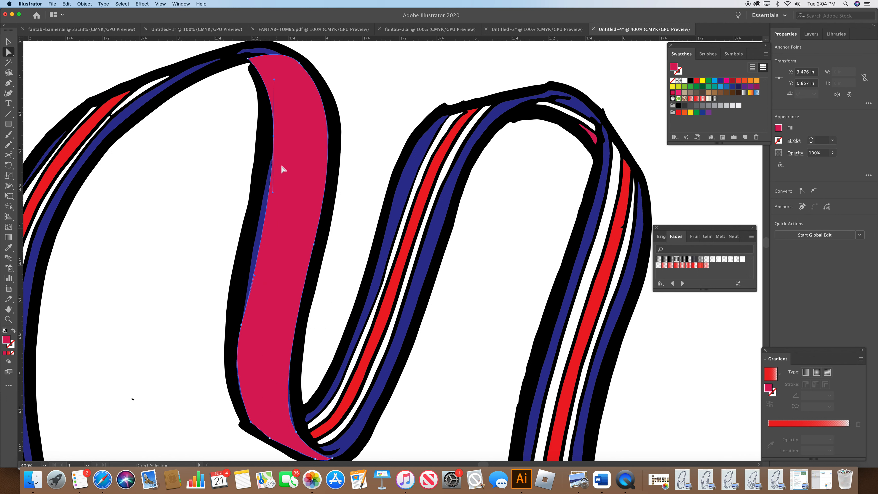
{"action": "left_click_drag", "start_coordinate": [273, 194], "coordinate": [269, 203]}
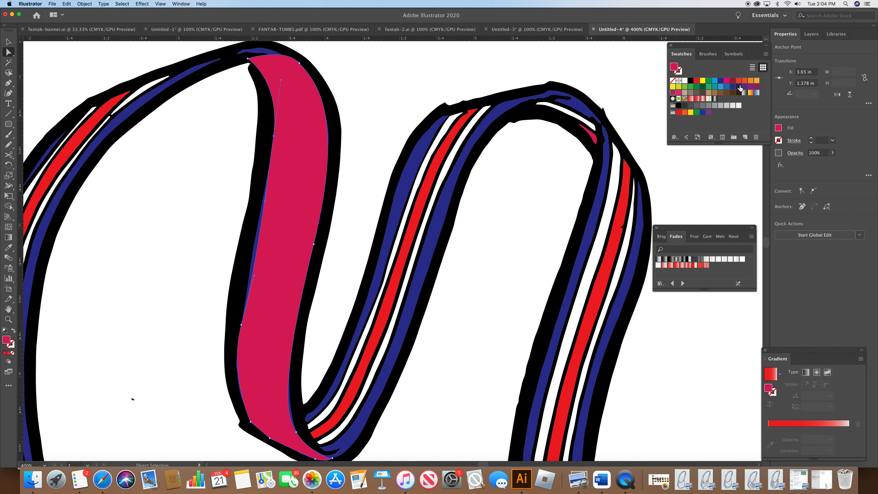
{"action": "left_click", "coordinate": [684, 105]}
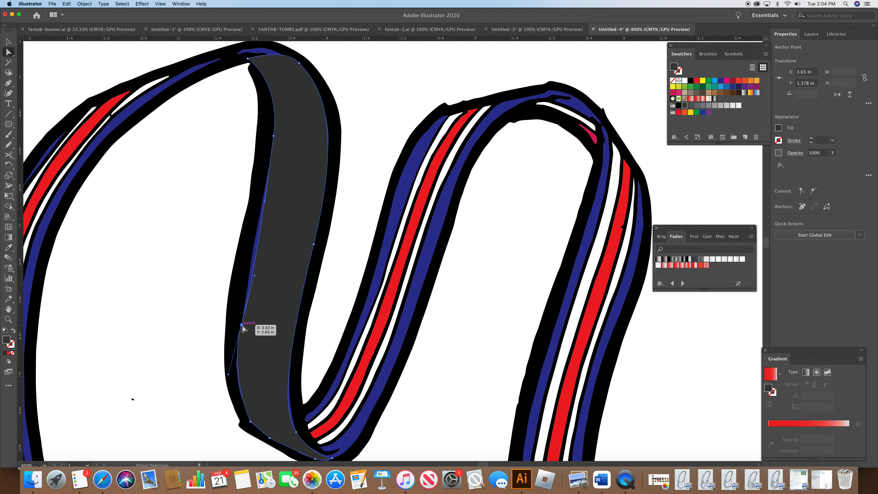
{"action": "key", "text": "Left"}
{"action": "key", "text": "Left"}
{"action": "key", "text": "Left"}
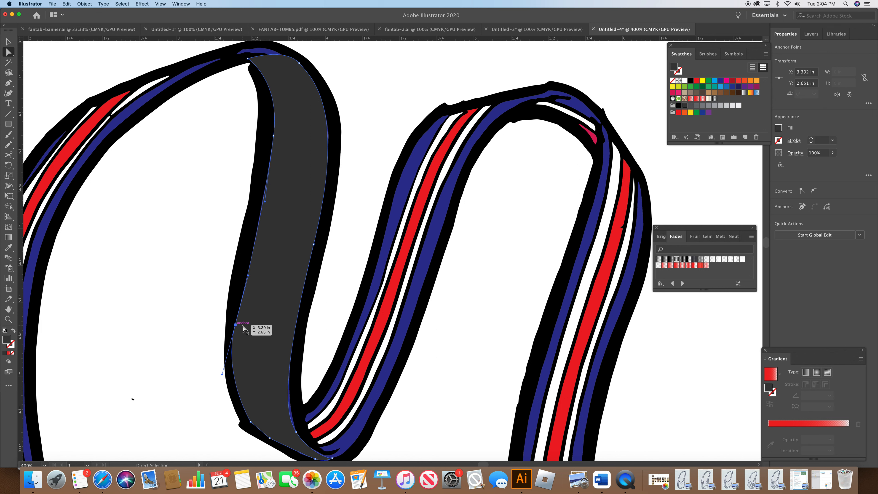
Step: Set the gray shape's opacity to 69%
{"action": "left_click", "coordinate": [798, 155]}
{"action": "left_click", "coordinate": [794, 169]}
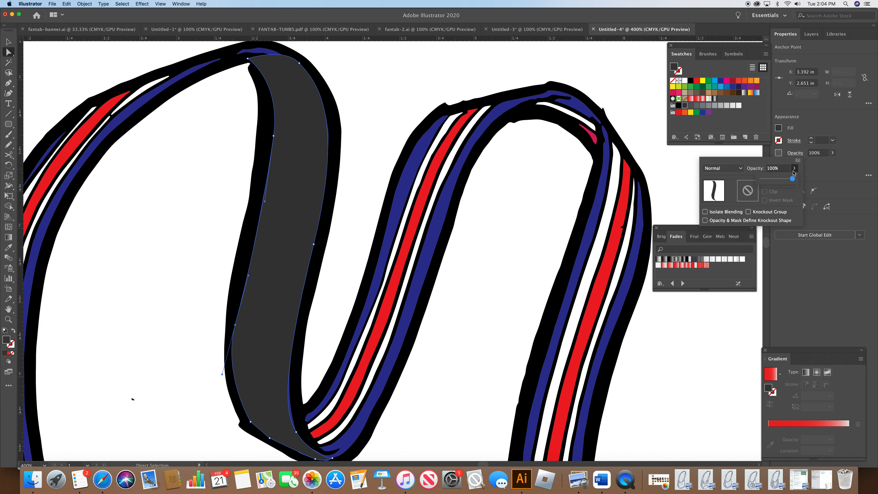
{"action": "left_click", "coordinate": [771, 180]}
{"action": "left_click", "coordinate": [779, 180]}
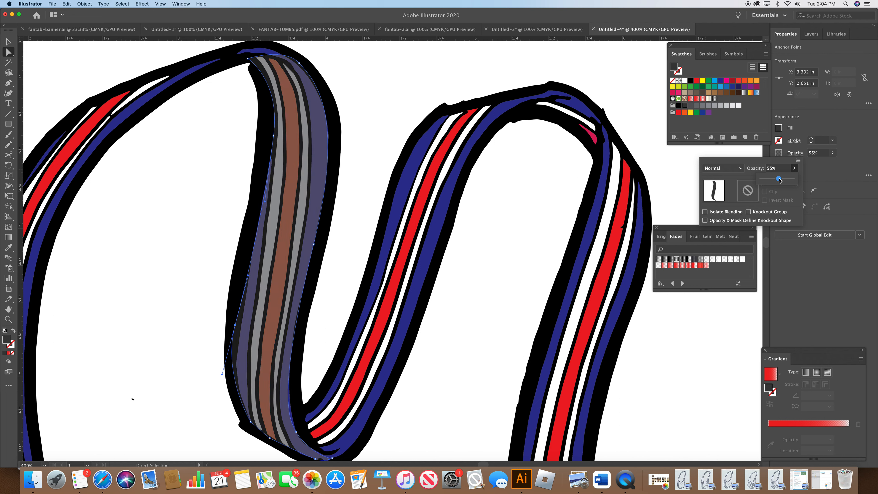
{"action": "left_click", "coordinate": [784, 180]}
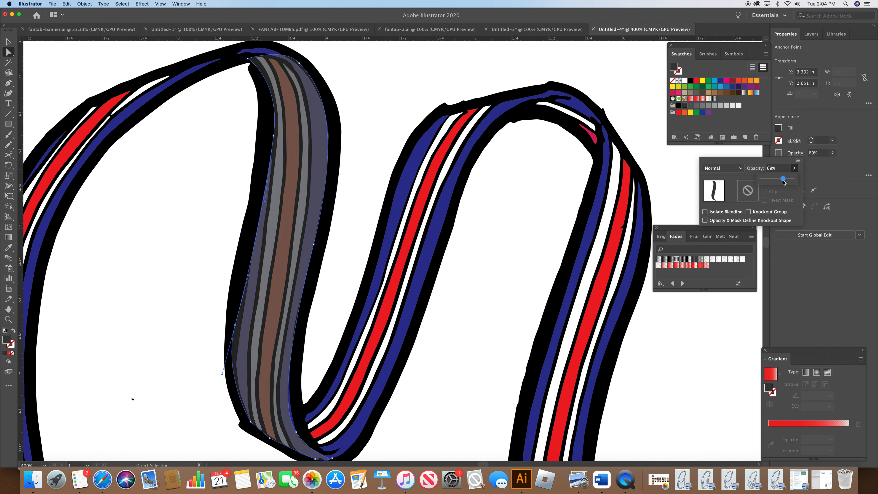
{"action": "left_click", "coordinate": [526, 213]}
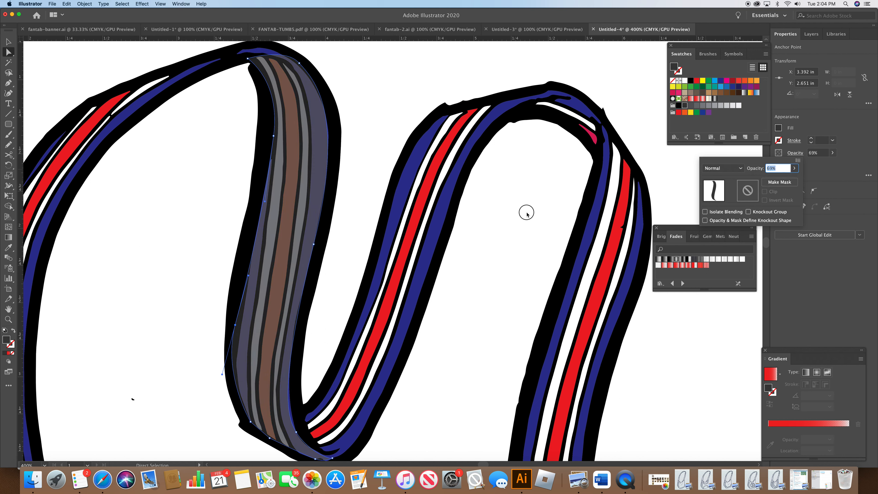
{"action": "left_click", "coordinate": [421, 98]}
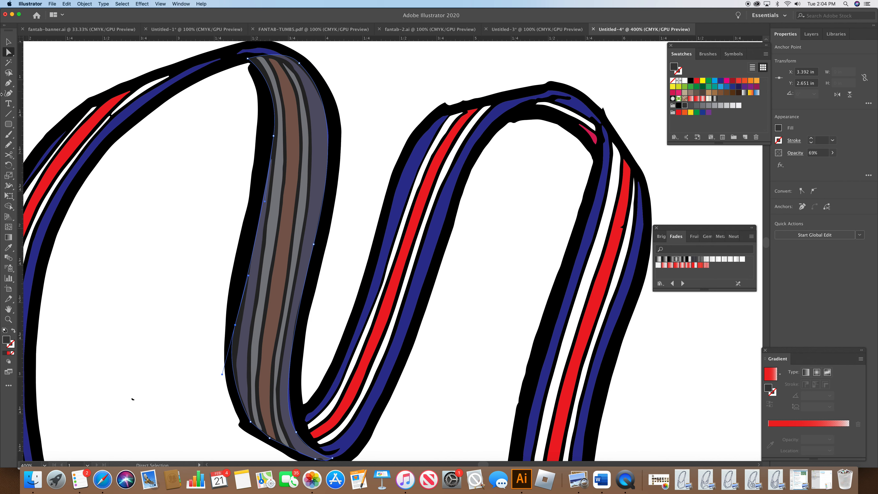
Step: With the Pen tool, draw a closed shape covering the strap's upper right bend
{"action": "left_click", "coordinate": [7, 83]}
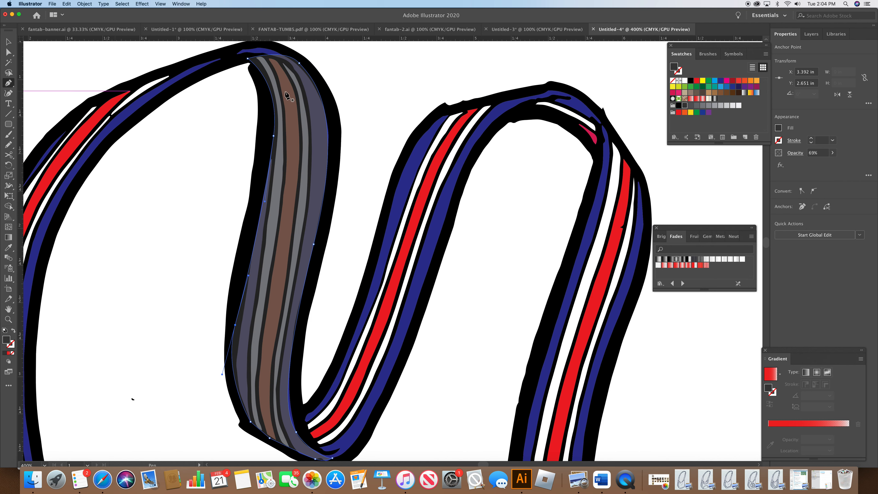
{"action": "left_click", "coordinate": [528, 105]}
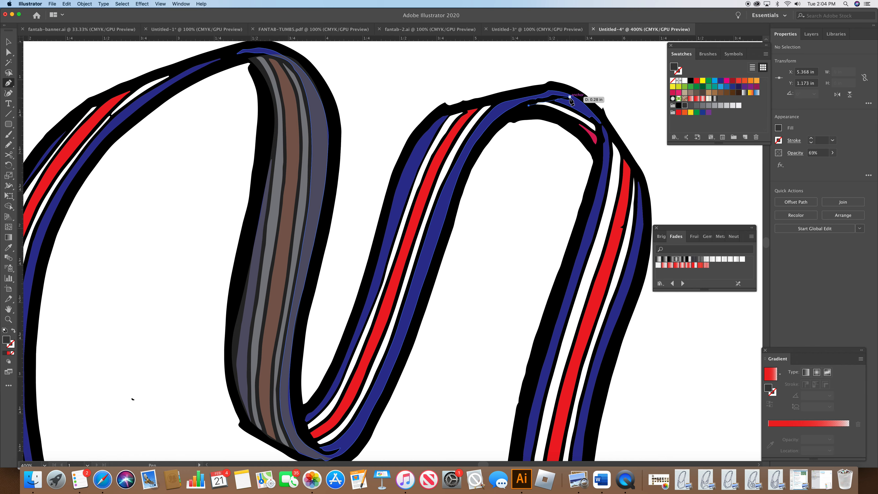
{"action": "left_click", "coordinate": [578, 99]}
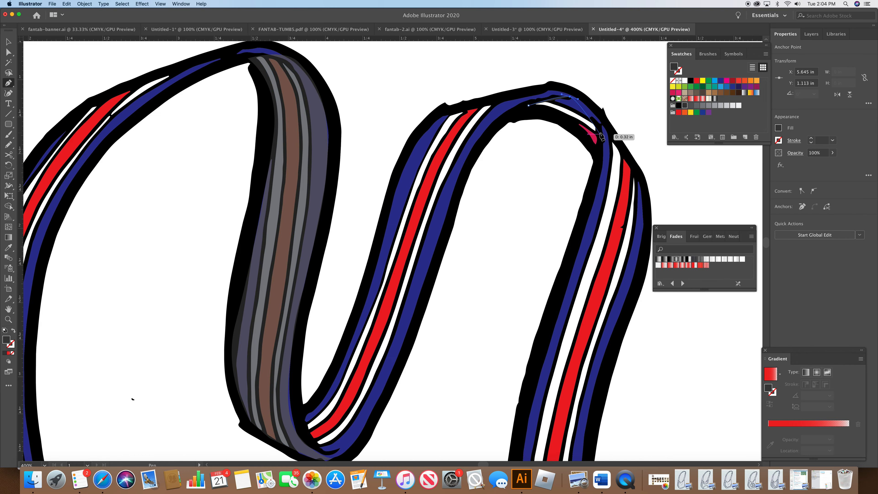
{"action": "left_click", "coordinate": [598, 150]}
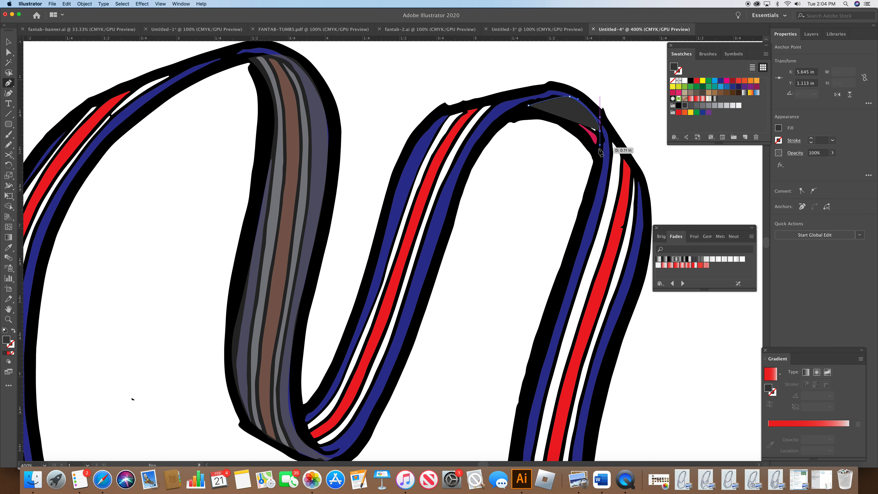
{"action": "left_click_drag", "start_coordinate": [573, 122], "coordinate": [559, 117]}
{"action": "left_click", "coordinate": [529, 105]}
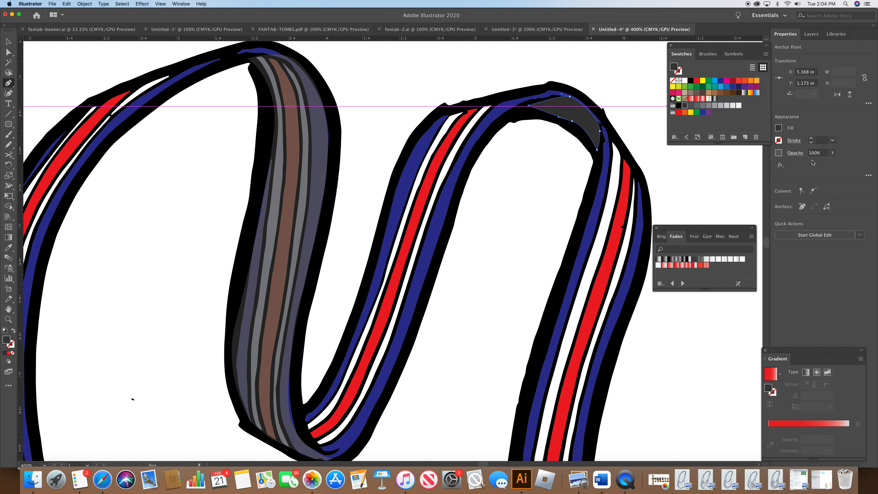
Step: Set the new bend shape's opacity to 70%
{"action": "left_click", "coordinate": [795, 155]}
{"action": "left_click", "coordinate": [795, 168]}
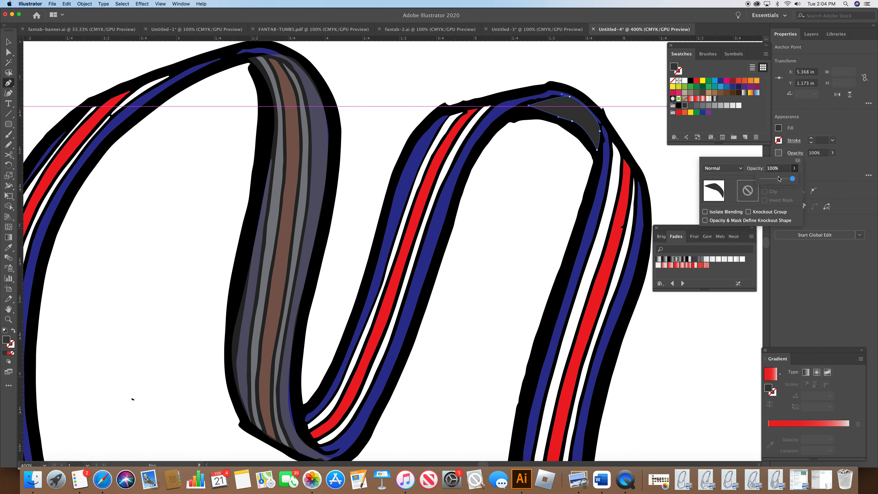
{"action": "left_click_drag", "start_coordinate": [777, 182], "coordinate": [775, 182]}
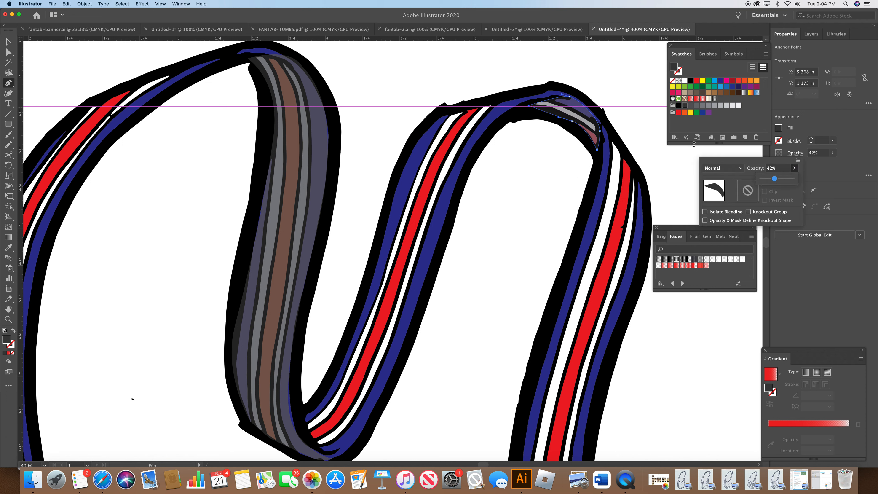
{"action": "left_click", "coordinate": [682, 154]}
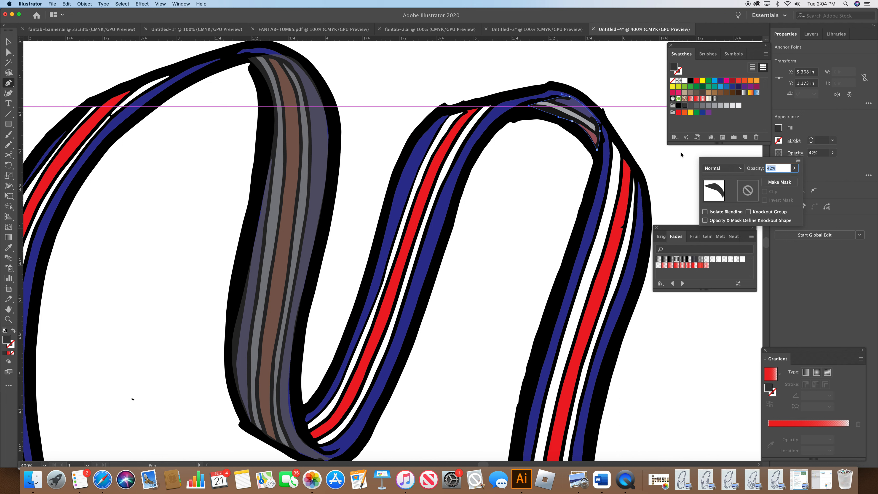
{"action": "left_click", "coordinate": [794, 169]}
{"action": "left_click_drag", "start_coordinate": [782, 180], "coordinate": [784, 180]}
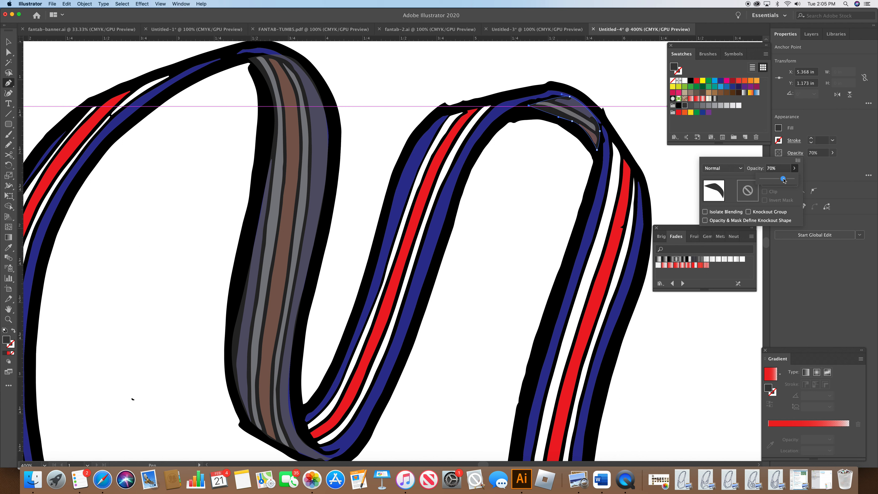
{"action": "left_click", "coordinate": [675, 150]}
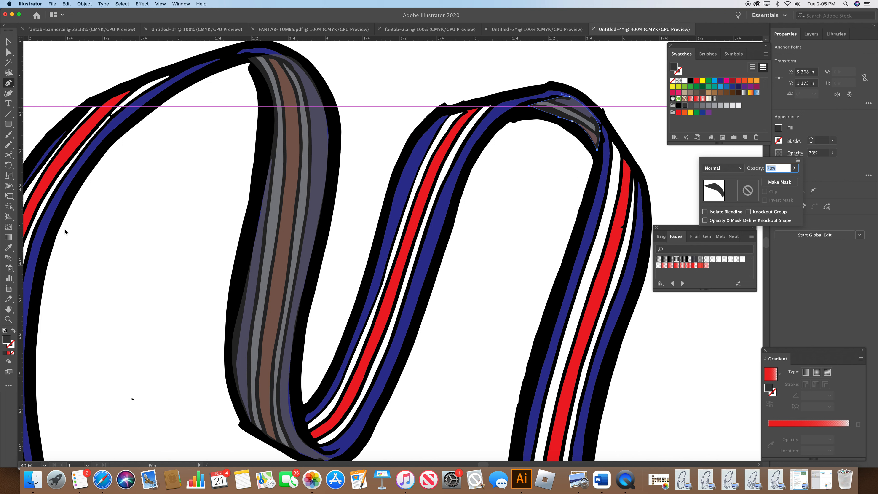
Step: Paste a copy of the bag's left side panel, fill it with a black-to-white gradient, and move it over the side panel
{"action": "left_click", "coordinate": [45, 467]}
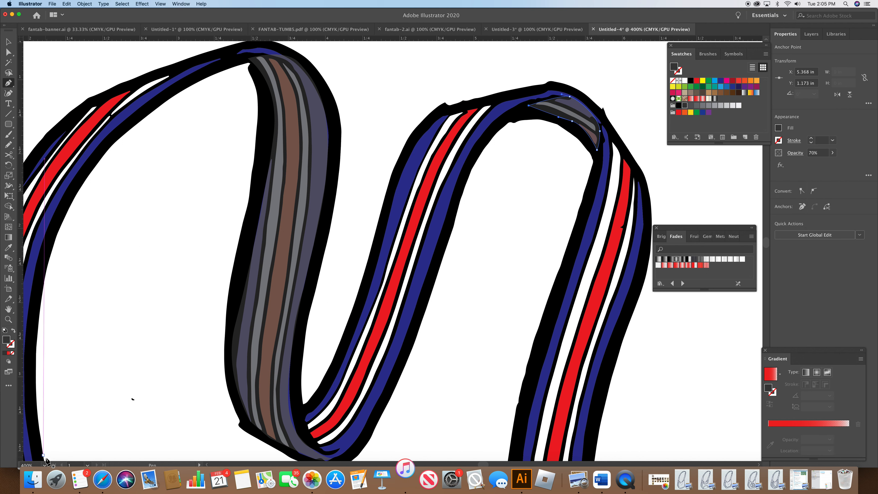
{"action": "left_click", "coordinate": [46, 467]}
{"action": "left_click", "coordinate": [56, 350]}
{"action": "left_click_drag", "start_coordinate": [766, 242], "coordinate": [768, 252]}
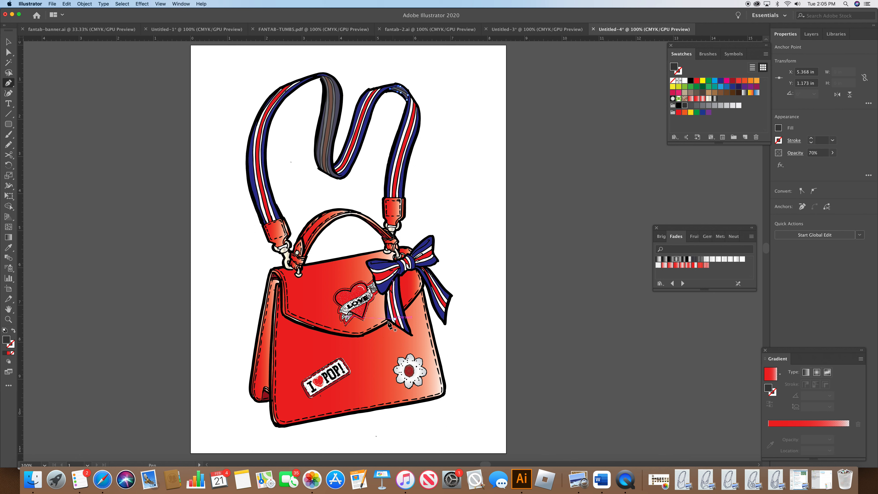
{"action": "key", "text": "a"}
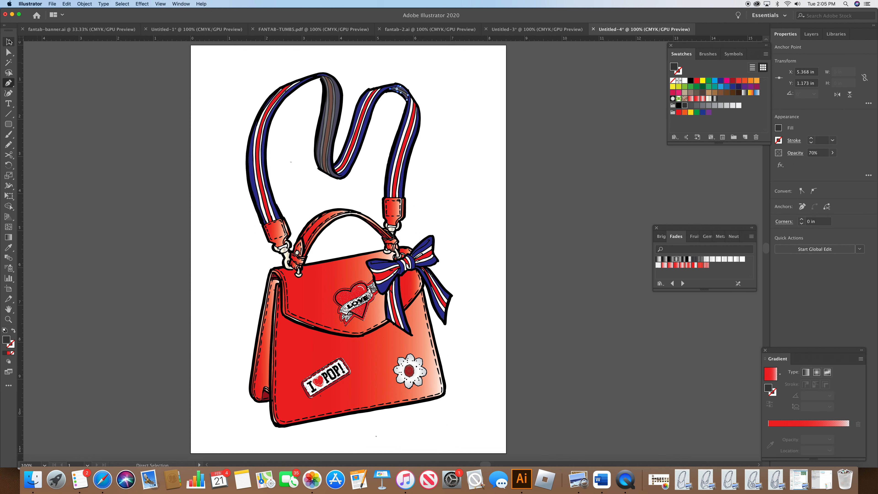
{"action": "left_click", "coordinate": [268, 346]}
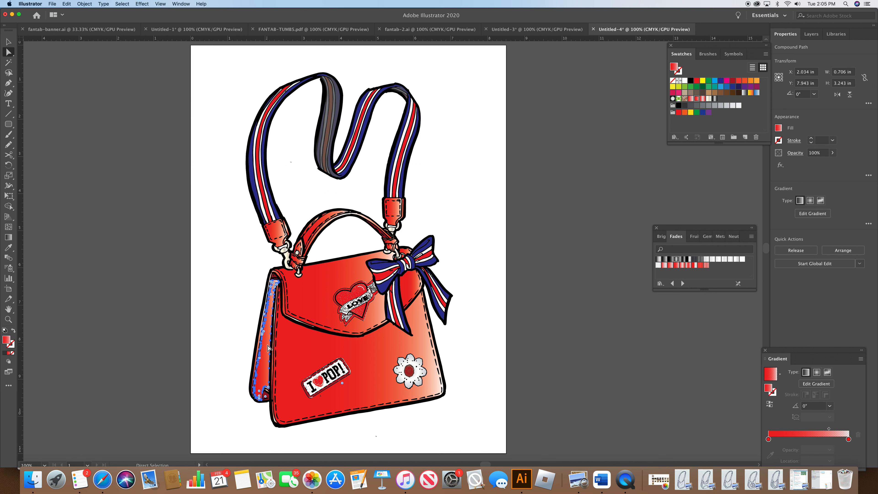
{"action": "key", "text": "v"}
{"action": "key", "text": "super+v"}
{"action": "key", "text": "a"}
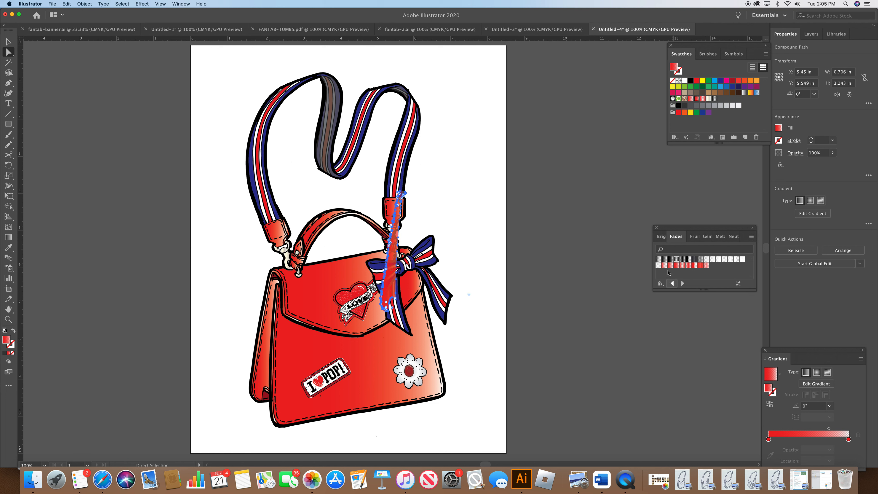
{"action": "left_click", "coordinate": [670, 259]}
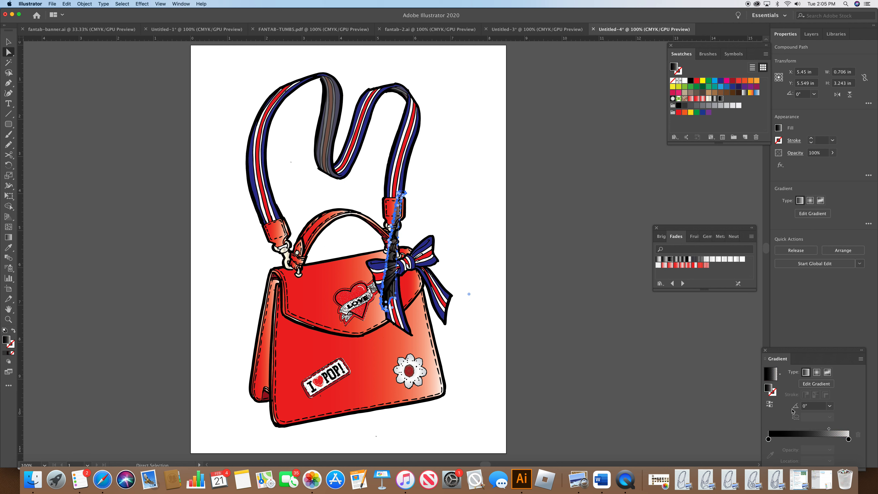
{"action": "left_click", "coordinate": [769, 405]}
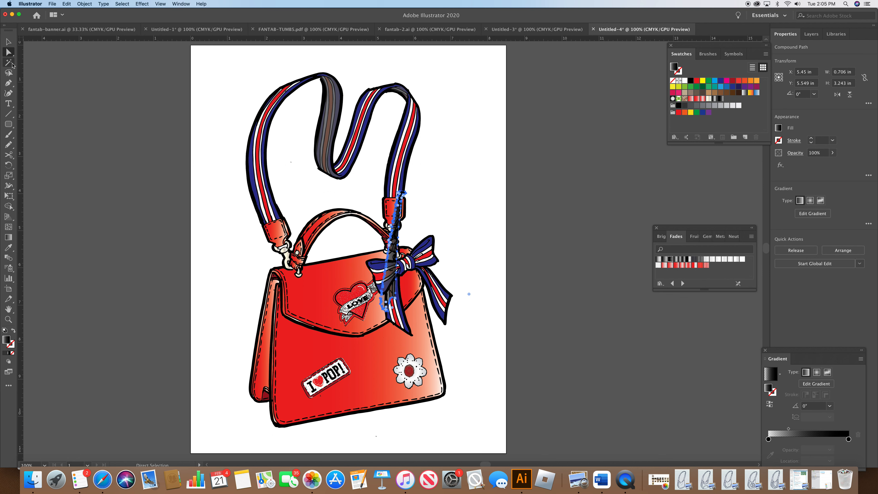
{"action": "left_click_drag", "start_coordinate": [392, 288], "coordinate": [266, 377]}
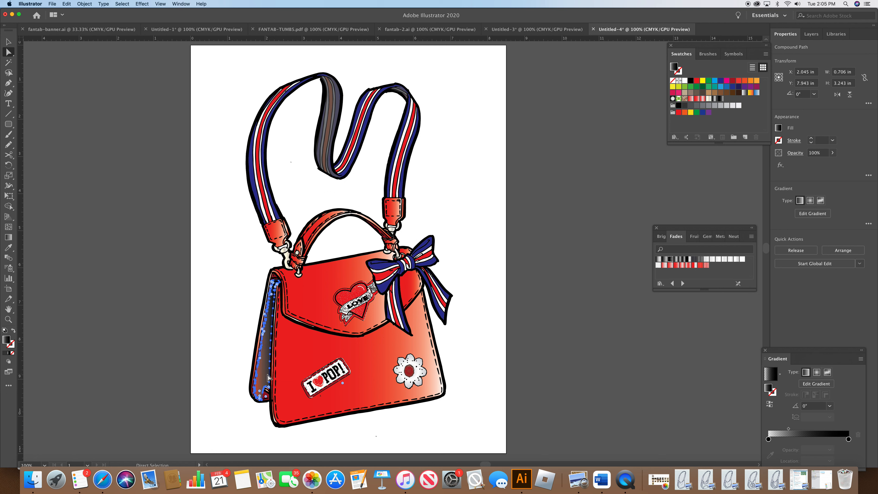
{"action": "left_click", "coordinate": [494, 433]}
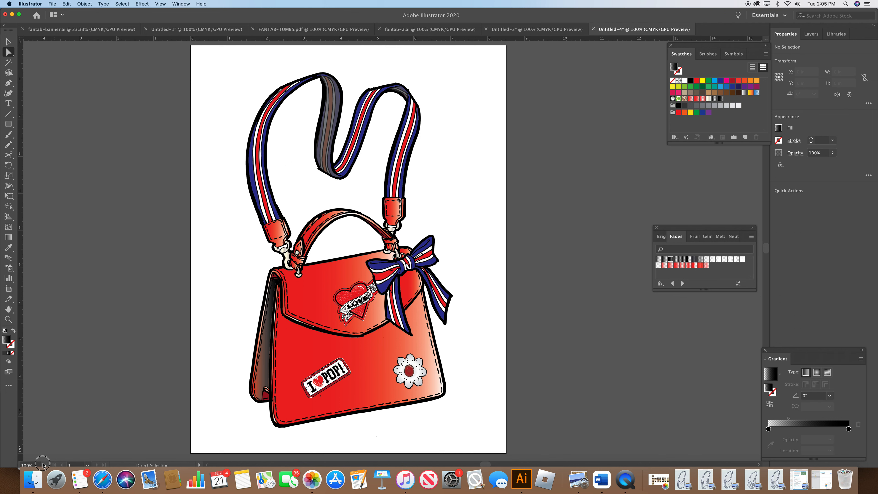
Step: Duplicate the small piece at the bag's lower left corner, fill the copy dark gray at 54% opacity, and place it over the original
{"action": "left_click", "coordinate": [43, 465]}
{"action": "left_click", "coordinate": [52, 322]}
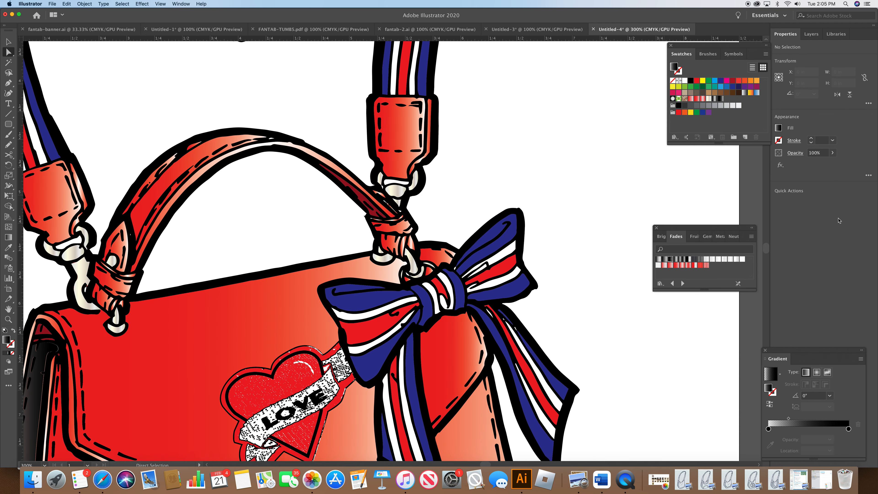
{"action": "scroll", "coordinate": [649, 347], "scroll_direction": "down", "scroll_amount": 10}
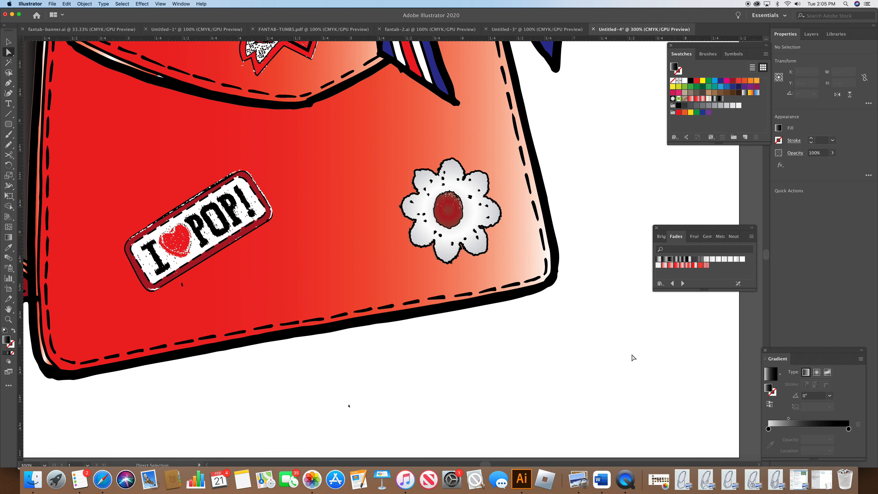
{"action": "left_click_drag", "start_coordinate": [489, 467], "coordinate": [486, 466]}
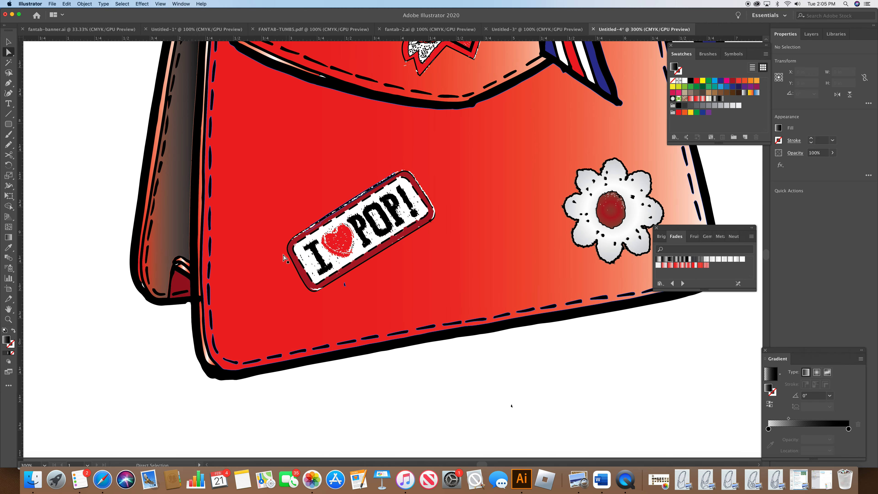
{"action": "left_click", "coordinate": [176, 284]}
{"action": "key", "text": "super+c"}
{"action": "key", "text": "super+v"}
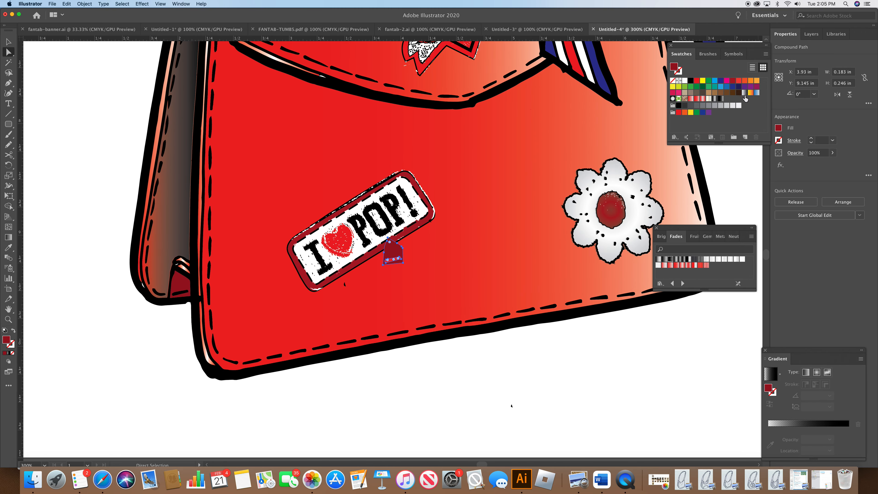
{"action": "left_click", "coordinate": [685, 106]}
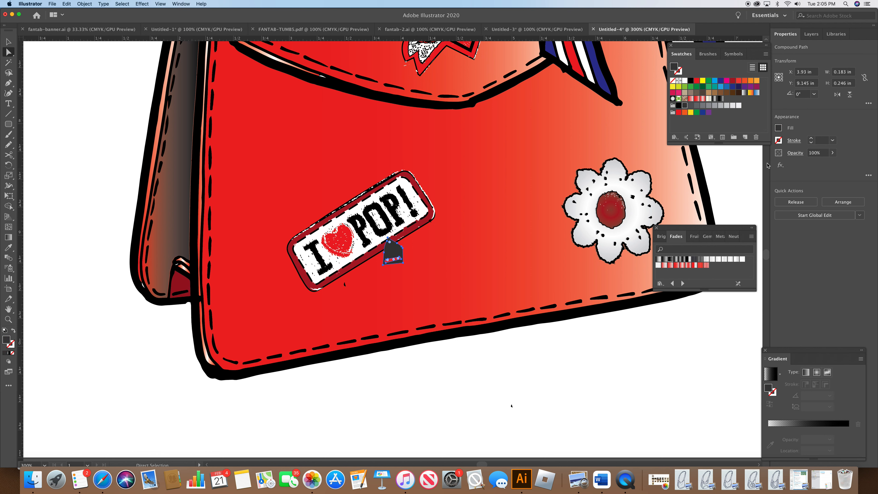
{"action": "left_click", "coordinate": [799, 154]}
{"action": "left_click", "coordinate": [794, 169]}
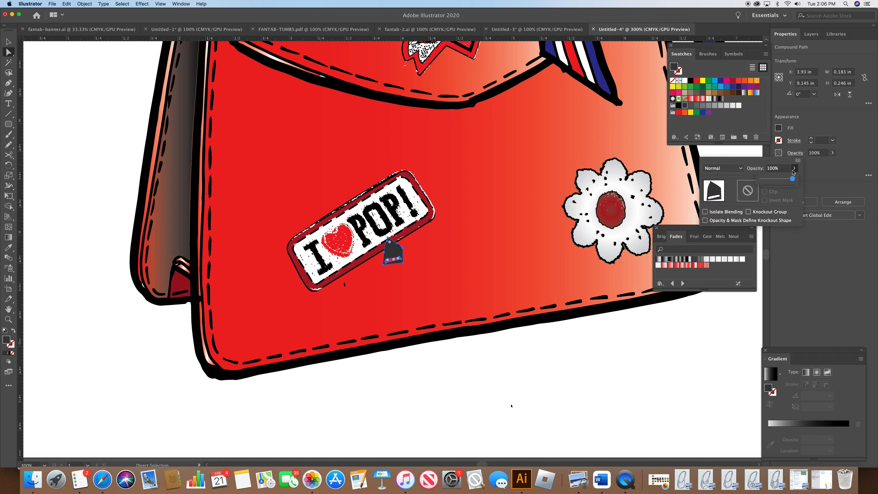
{"action": "left_click_drag", "start_coordinate": [782, 181], "coordinate": [778, 180]}
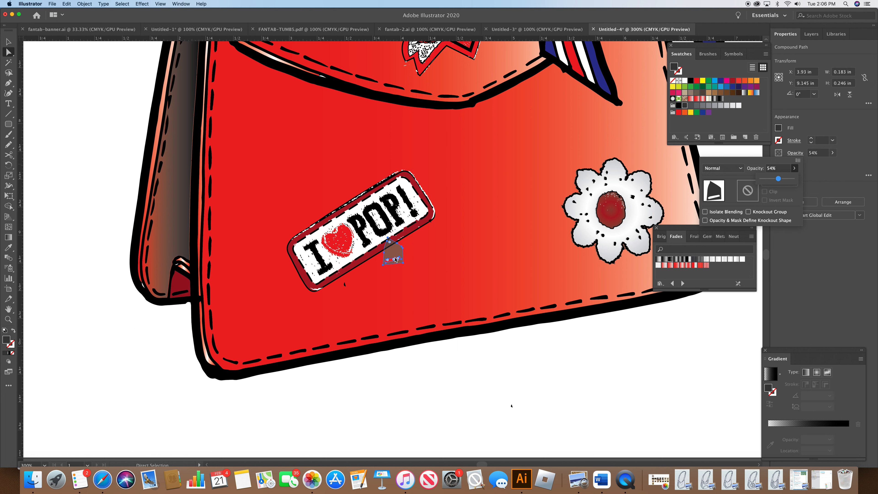
{"action": "left_click", "coordinate": [308, 273]}
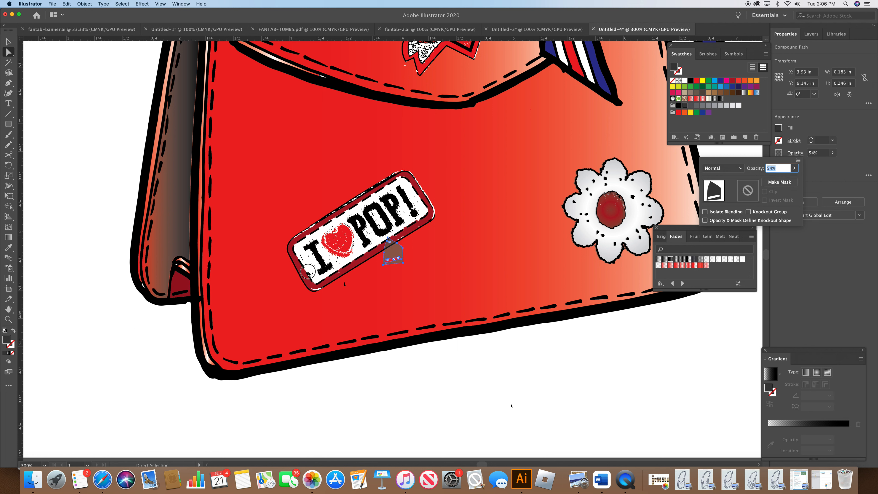
{"action": "left_click", "coordinate": [396, 254]}
{"action": "left_click_drag", "start_coordinate": [396, 254], "coordinate": [180, 286]}
{"action": "left_click", "coordinate": [291, 377]}
Step: With the Pen tool, draw an open path along the inside of the bag flap, down its left side and across its lower edge
{"action": "left_click_drag", "start_coordinate": [770, 266], "coordinate": [770, 256]}
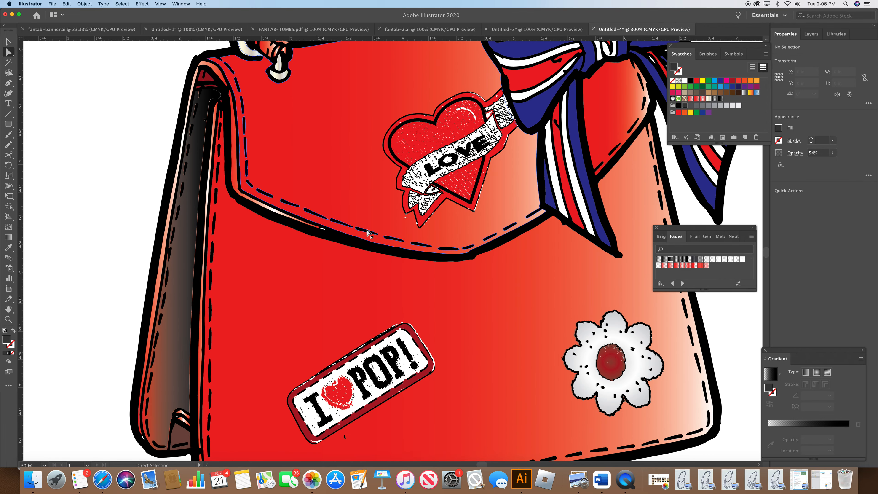
{"action": "left_click", "coordinate": [211, 80]}
{"action": "left_click", "coordinate": [684, 107]}
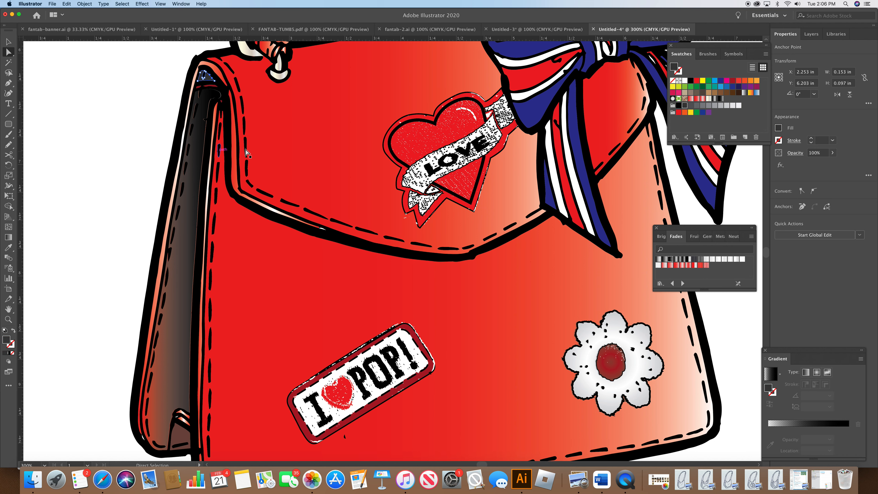
{"action": "left_click", "coordinate": [8, 83]}
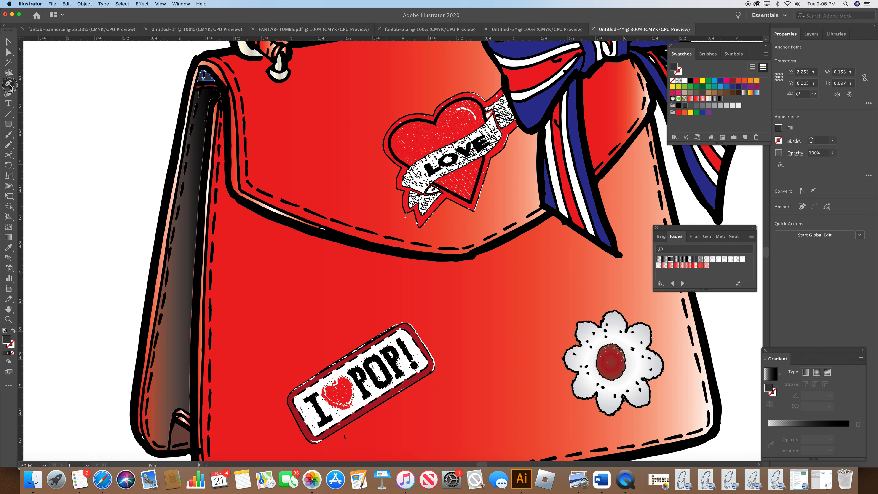
{"action": "left_click", "coordinate": [221, 111]}
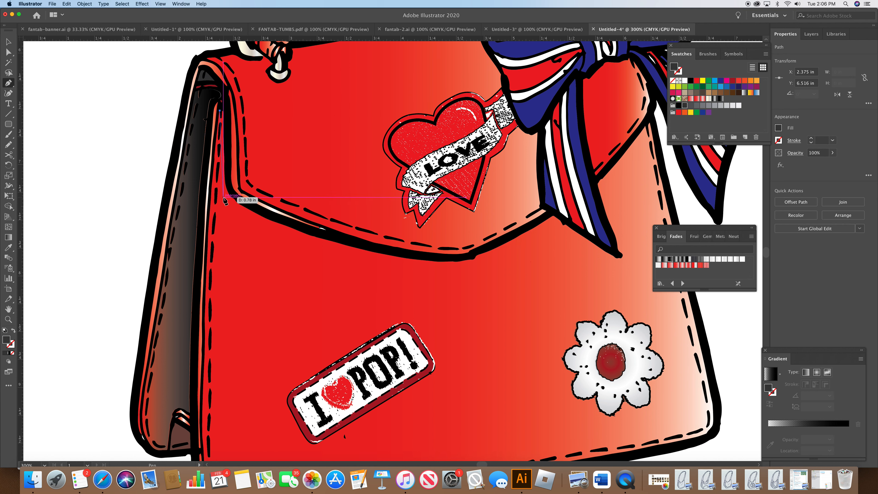
{"action": "left_click", "coordinate": [223, 174]}
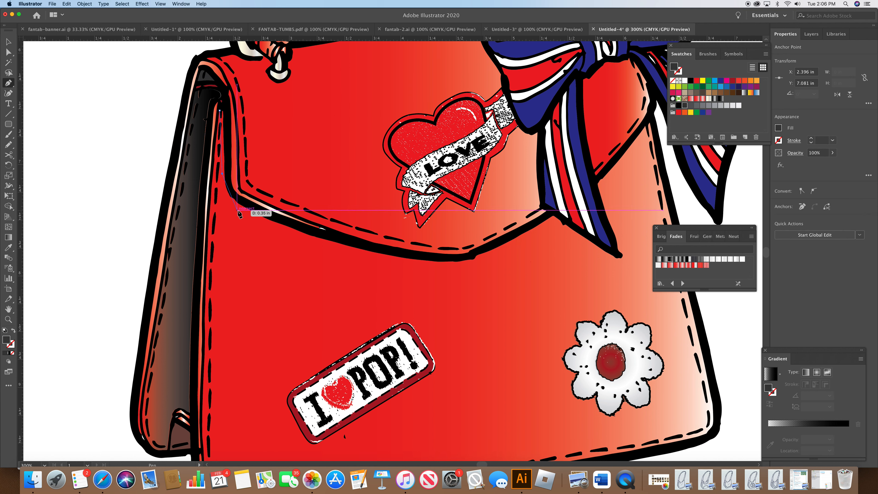
{"action": "left_click_drag", "start_coordinate": [237, 208], "coordinate": [257, 220]}
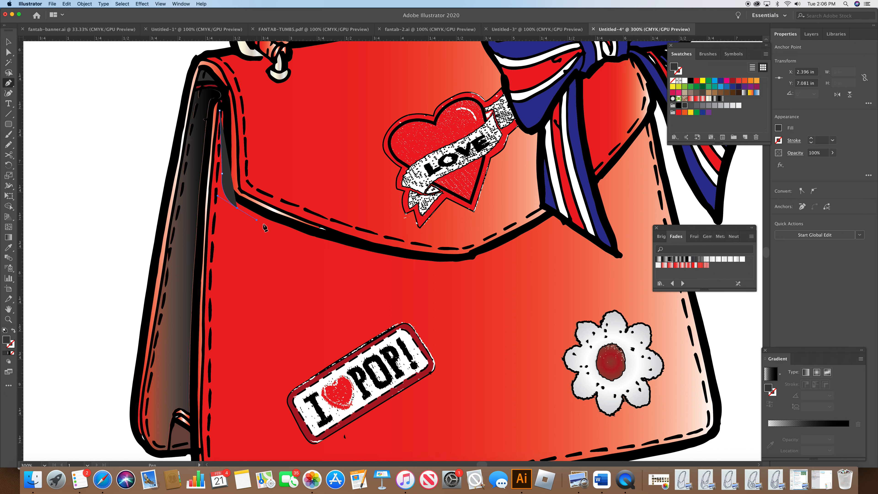
{"action": "left_click_drag", "start_coordinate": [405, 262], "coordinate": [480, 273]}
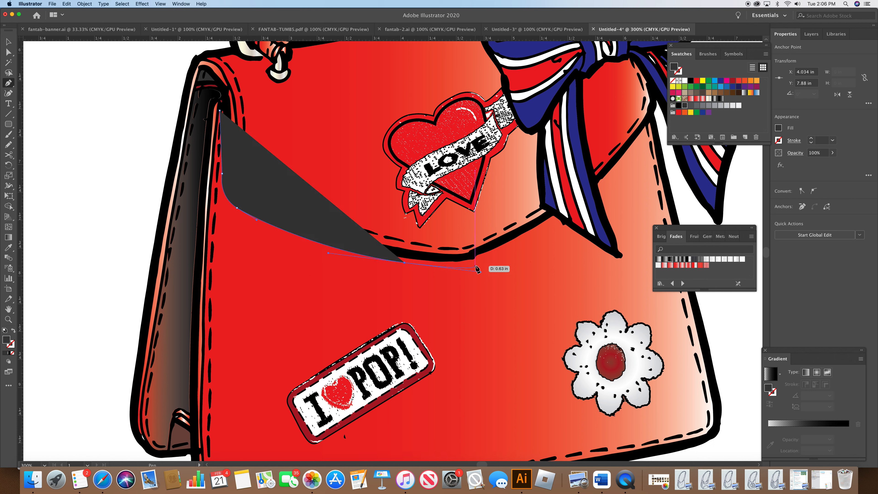
{"action": "left_click", "coordinate": [480, 263]}
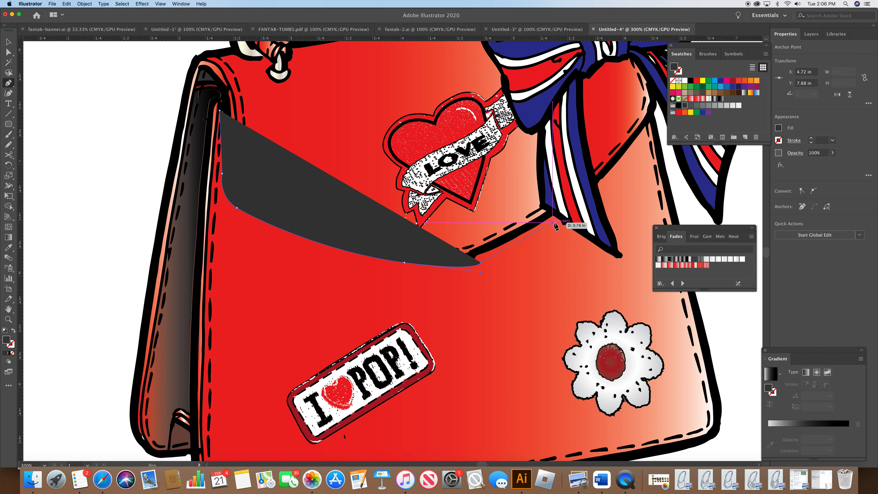
{"action": "left_click_drag", "start_coordinate": [555, 221], "coordinate": [559, 218]}
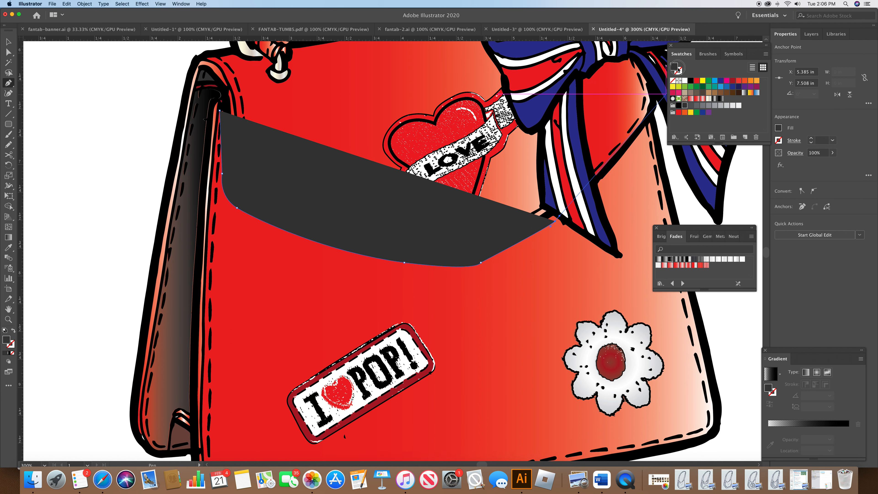
Step: Swap the path's fill to stroke, set the stroke weight to 9 pt with round caps
{"action": "key", "text": "shift+x"}
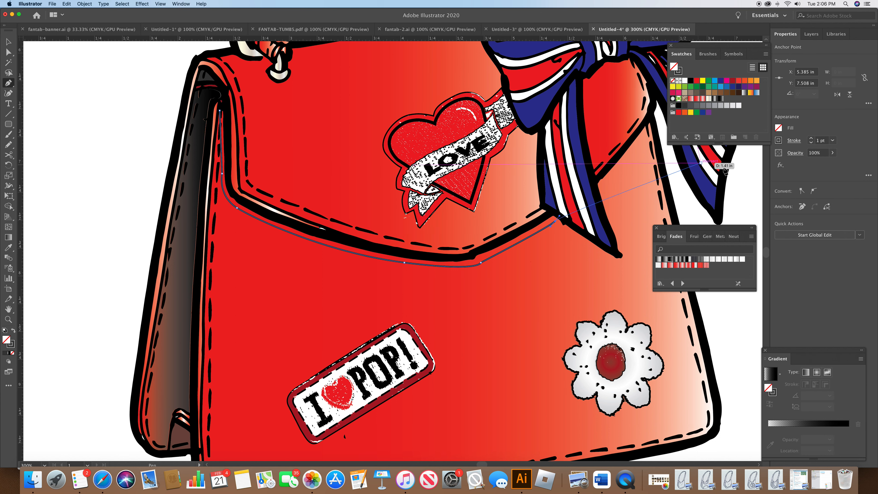
{"action": "left_click", "coordinate": [811, 139]}
{"action": "left_click", "coordinate": [811, 139]}
{"action": "left_click", "coordinate": [811, 139]}
{"action": "left_click", "coordinate": [812, 139]}
{"action": "left_click", "coordinate": [812, 139]}
{"action": "left_click", "coordinate": [812, 139]}
{"action": "left_click", "coordinate": [811, 139]}
{"action": "left_click", "coordinate": [811, 139]}
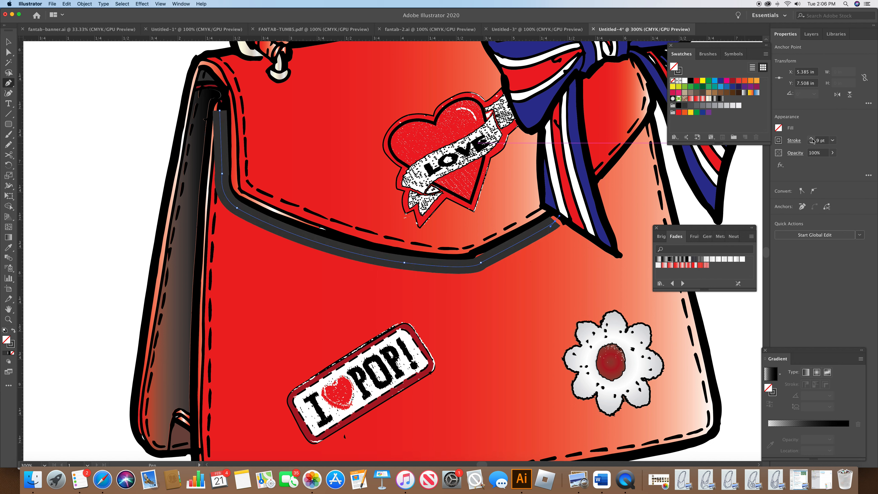
{"action": "left_click", "coordinate": [796, 141]}
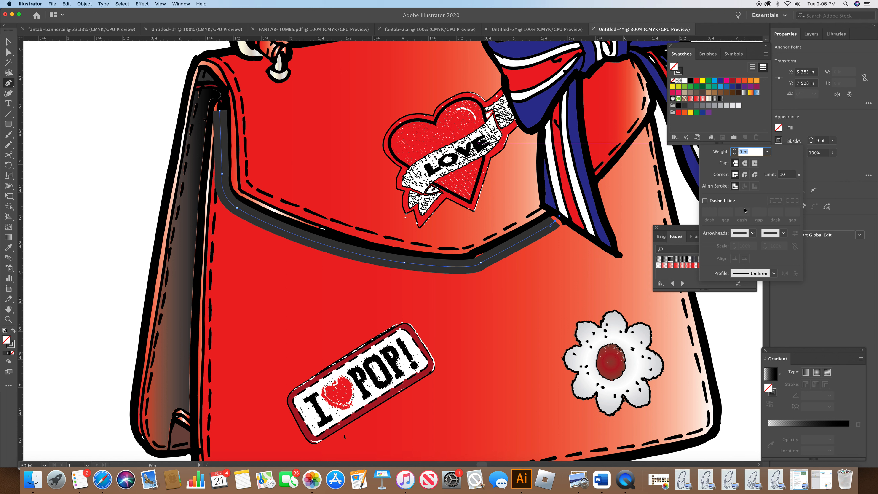
{"action": "left_click", "coordinate": [745, 164]}
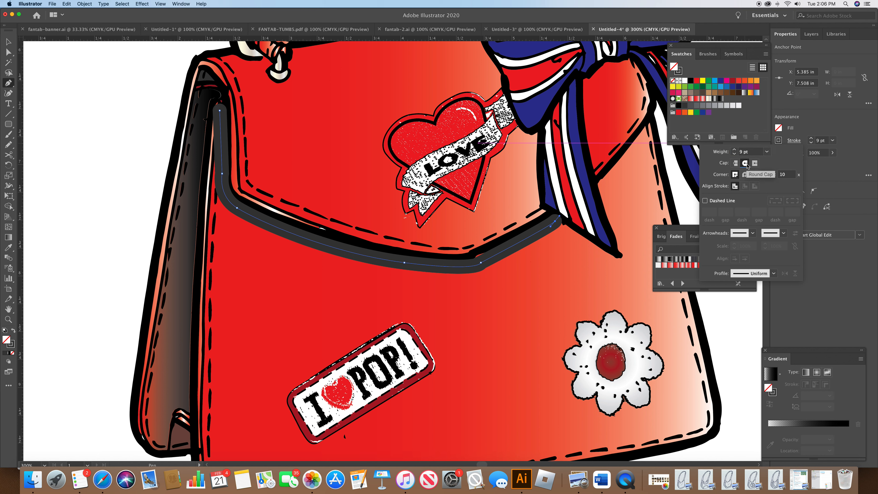
{"action": "left_click", "coordinate": [845, 187]}
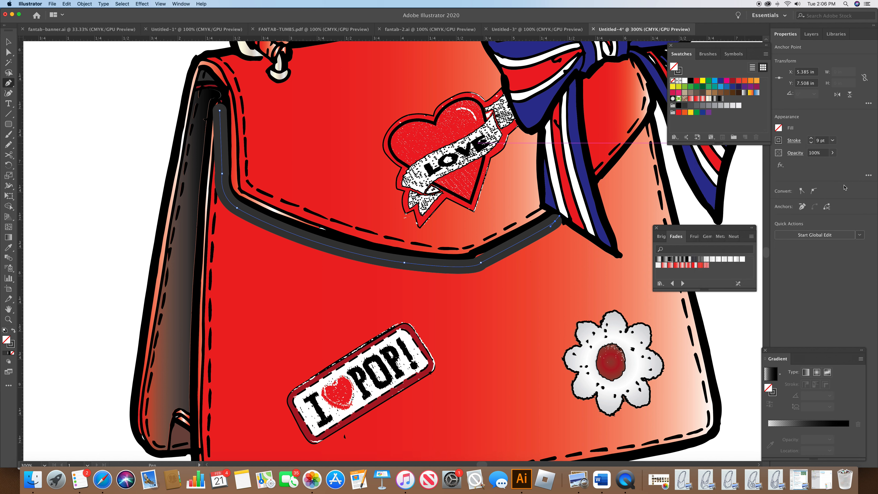
Step: Set the flap shadow stroke's opacity to 57%
{"action": "left_click", "coordinate": [801, 156]}
{"action": "left_click", "coordinate": [794, 168]}
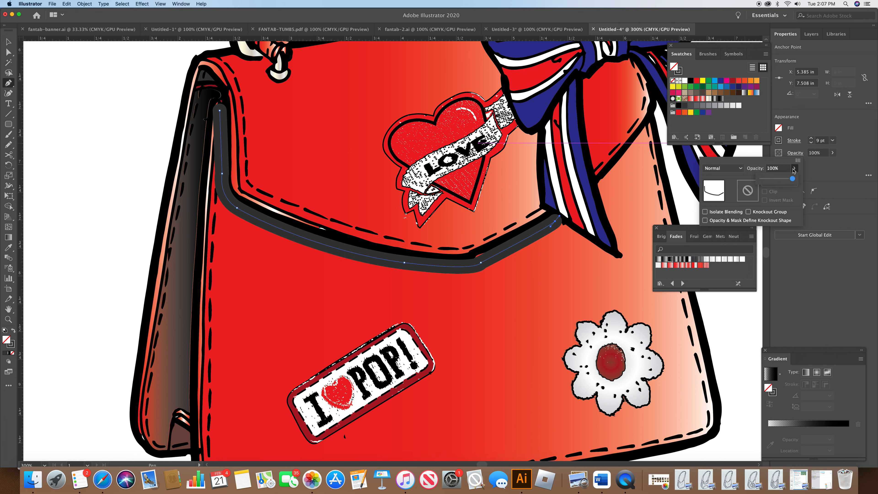
{"action": "left_click_drag", "start_coordinate": [777, 181], "coordinate": [777, 181]}
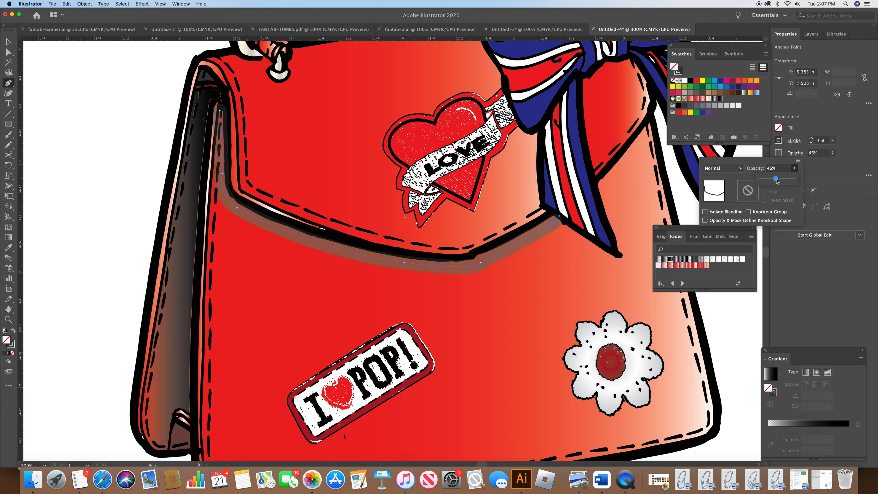
{"action": "left_click_drag", "start_coordinate": [777, 181], "coordinate": [781, 181]}
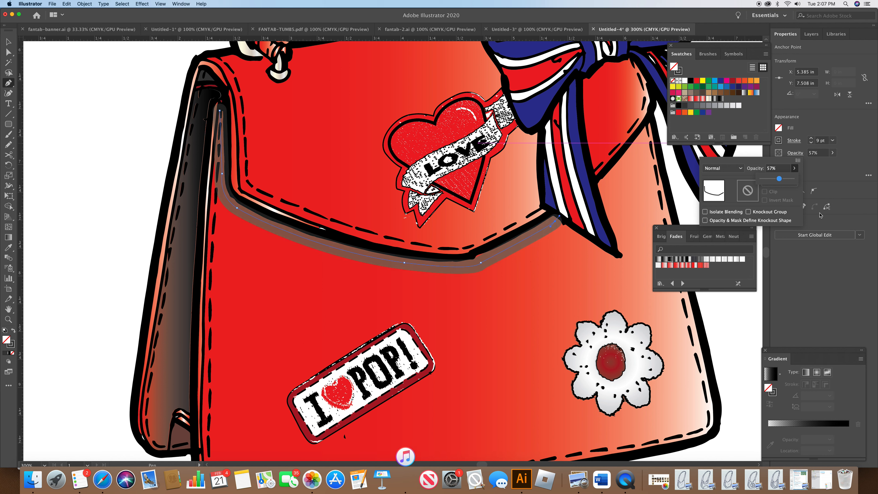
{"action": "left_click", "coordinate": [809, 253]}
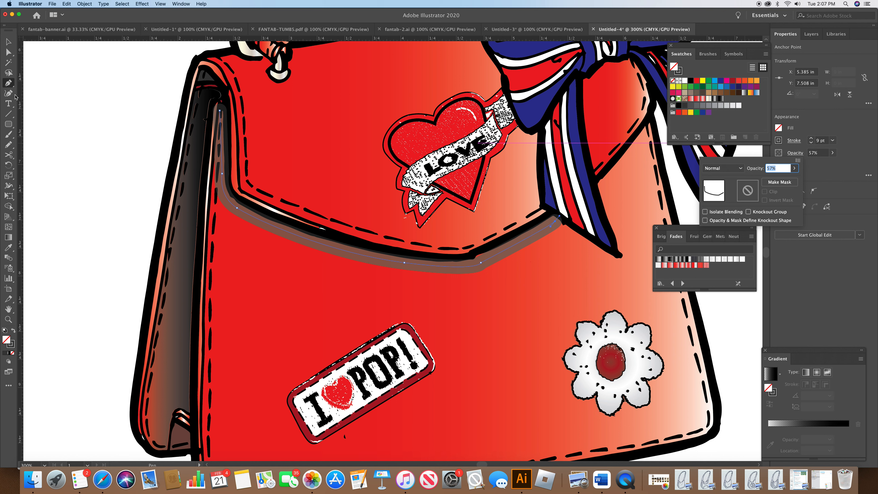
{"action": "left_click", "coordinate": [669, 169]}
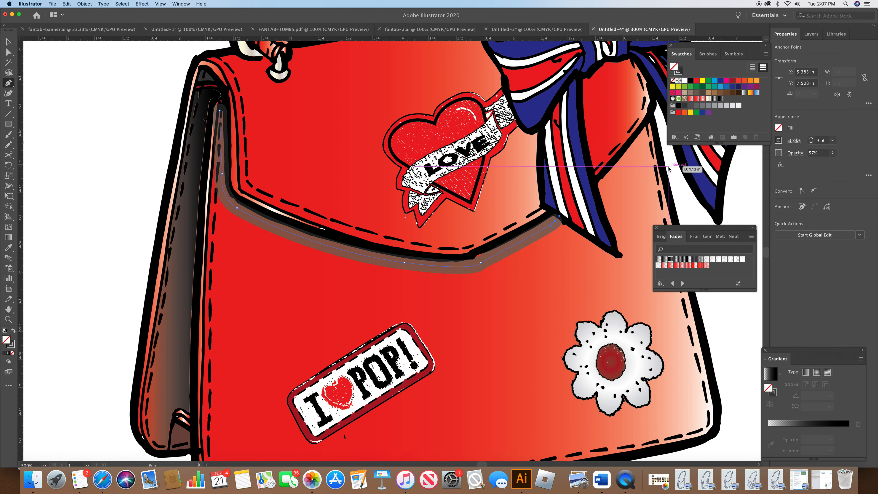
{"action": "left_click", "coordinate": [678, 196], "text": "super"}
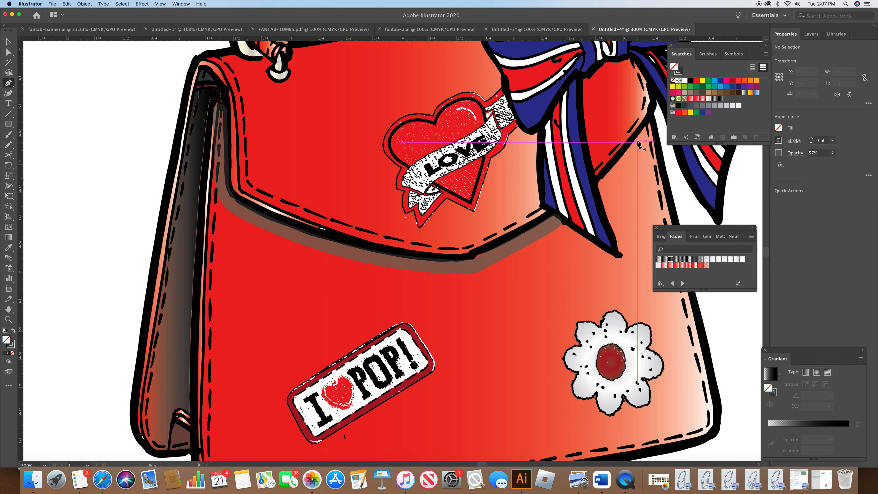
Step: Draw a short stroke along the flap's right edge below the bow and set its opacity to 43%
{"action": "left_click", "coordinate": [651, 127]}
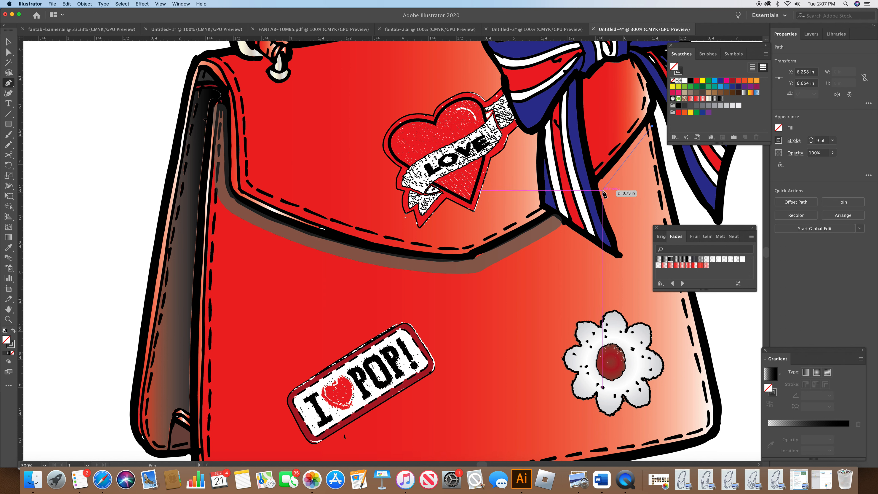
{"action": "left_click", "coordinate": [602, 191]}
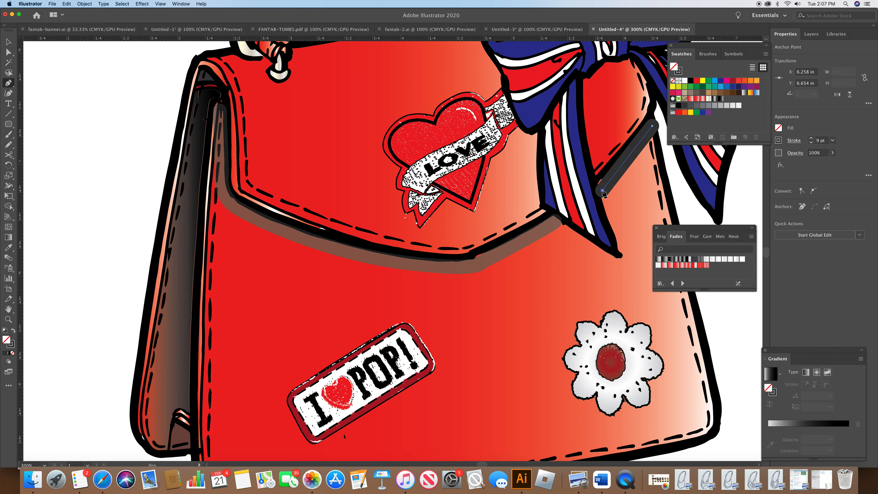
{"action": "left_click", "coordinate": [794, 154]}
{"action": "left_click", "coordinate": [795, 169]}
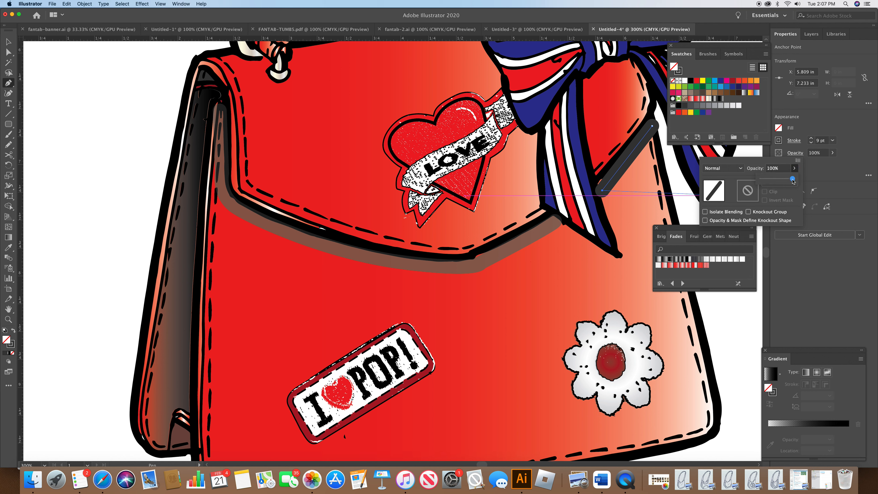
{"action": "left_click_drag", "start_coordinate": [793, 181], "coordinate": [766, 181]}
{"action": "left_click", "coordinate": [683, 209]}
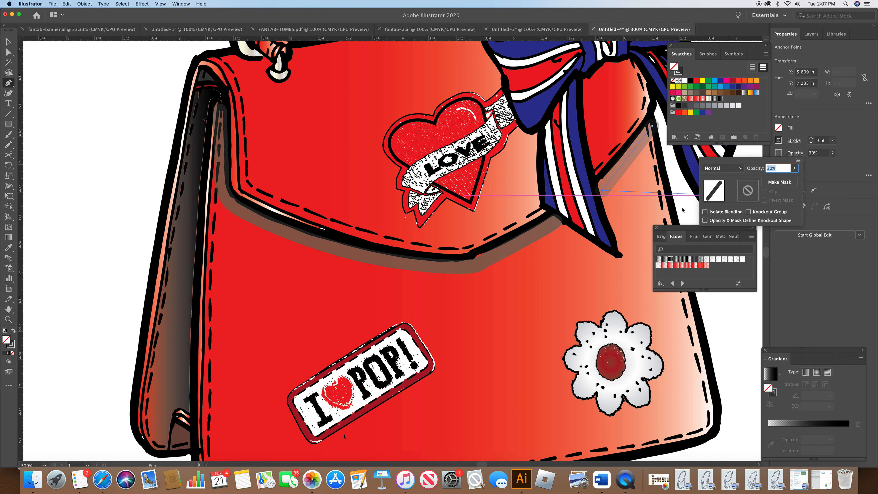
{"action": "left_click", "coordinate": [794, 168]}
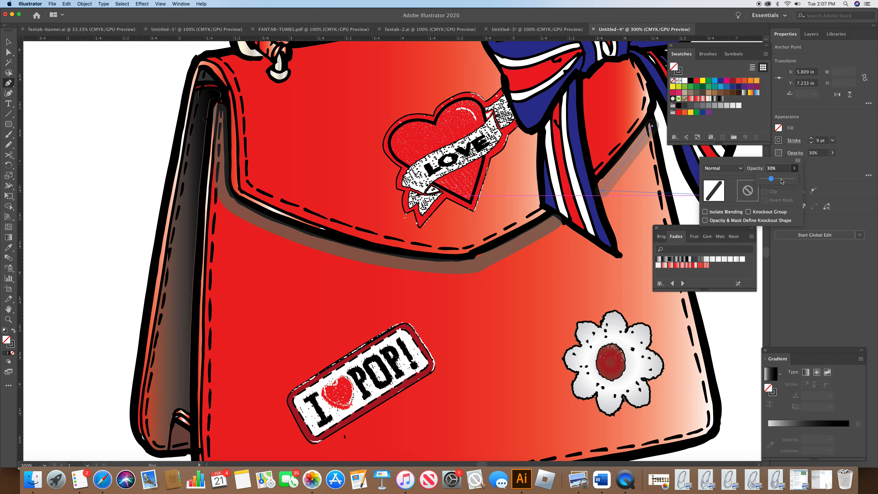
{"action": "left_click_drag", "start_coordinate": [772, 179], "coordinate": [775, 179]}
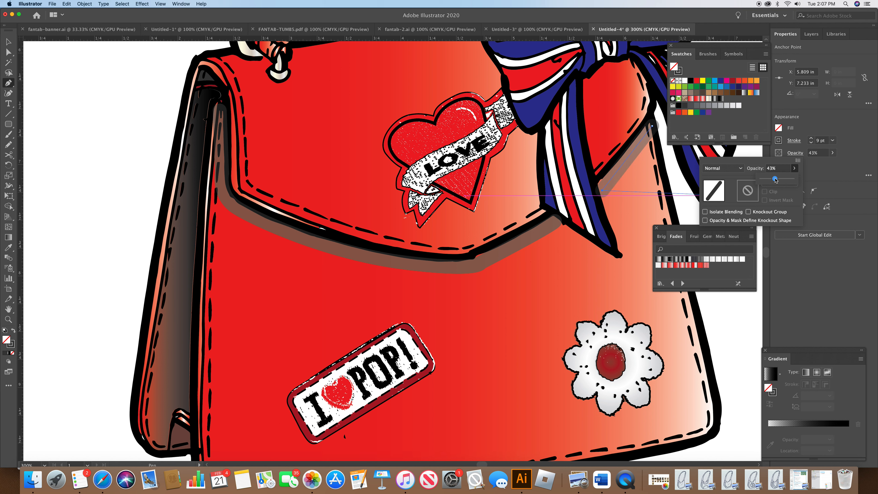
{"action": "left_click", "coordinate": [677, 177]}
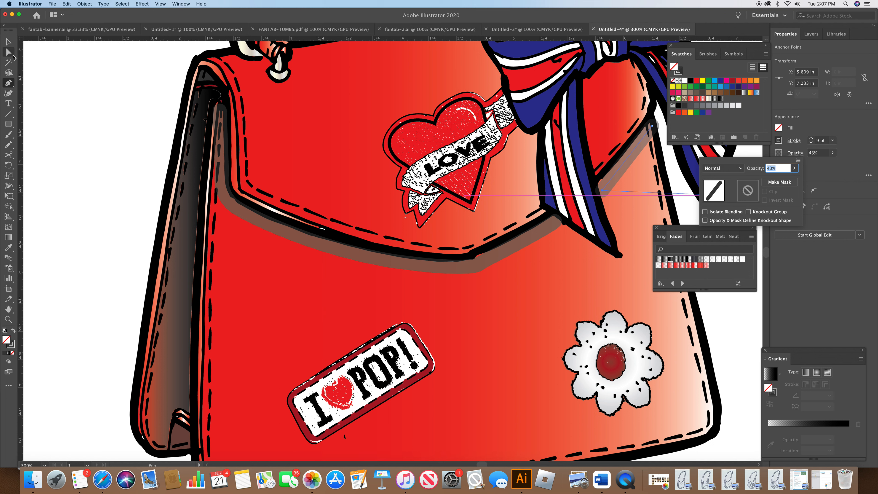
Step: Draw a stroke from the strap's right end down beside the bow to the flap's lower right corner
{"action": "left_click", "coordinate": [109, 95]}
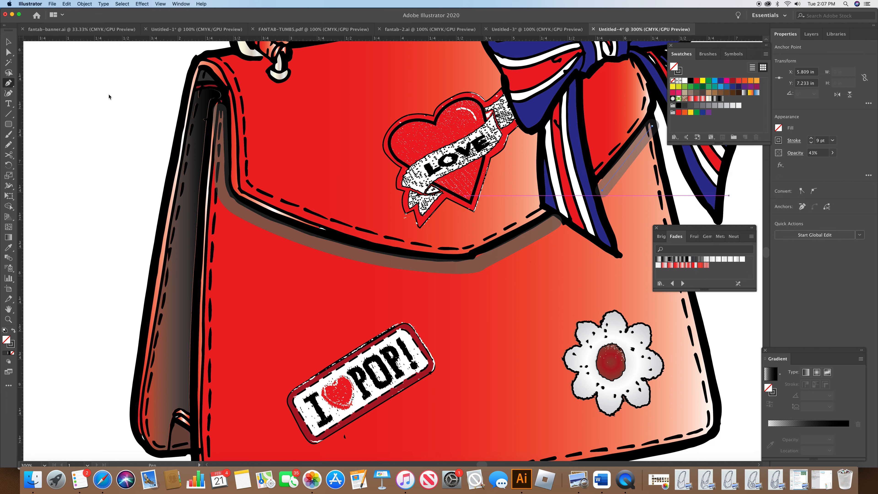
{"action": "left_click", "coordinate": [152, 102], "text": "super"}
{"action": "scroll", "coordinate": [767, 252], "scroll_direction": "up", "scroll_amount": 5}
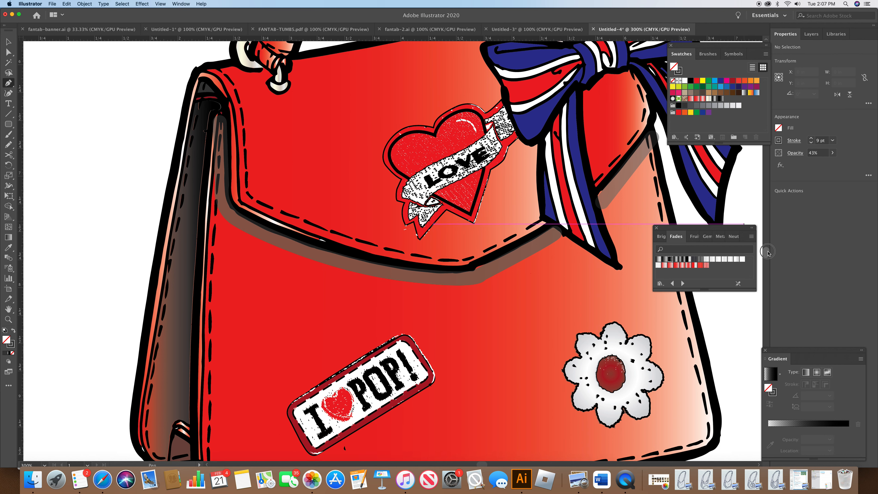
{"action": "left_click", "coordinate": [472, 133]}
{"action": "left_click", "coordinate": [495, 173]}
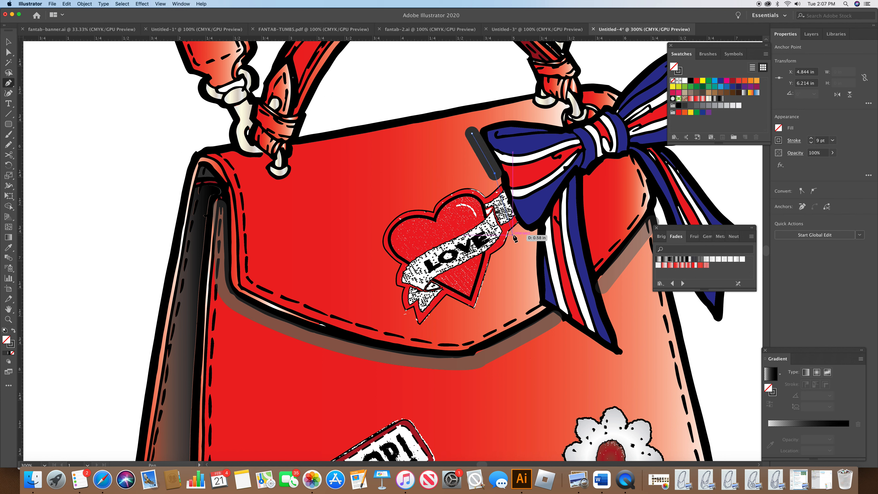
{"action": "left_click_drag", "start_coordinate": [510, 216], "coordinate": [536, 232]}
{"action": "left_click", "coordinate": [536, 233]}
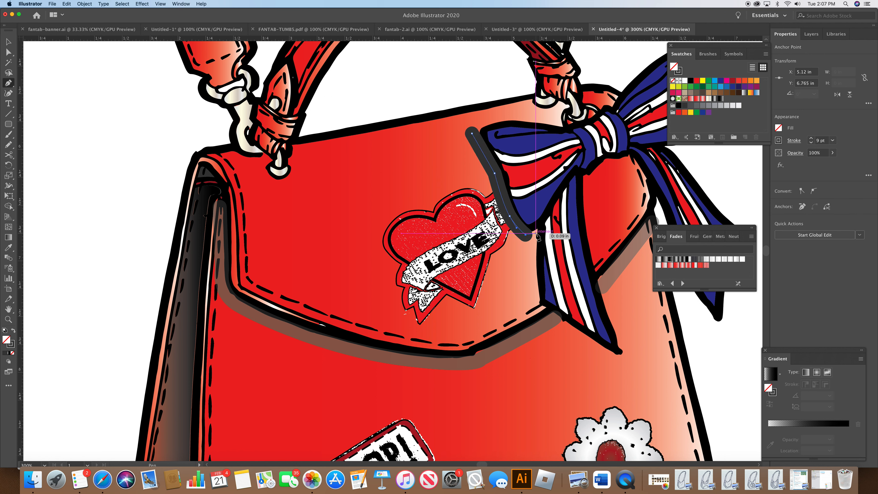
{"action": "left_click_drag", "start_coordinate": [535, 299], "coordinate": [543, 323]}
{"action": "key", "text": "super"}
{"action": "key", "text": "super+z"}
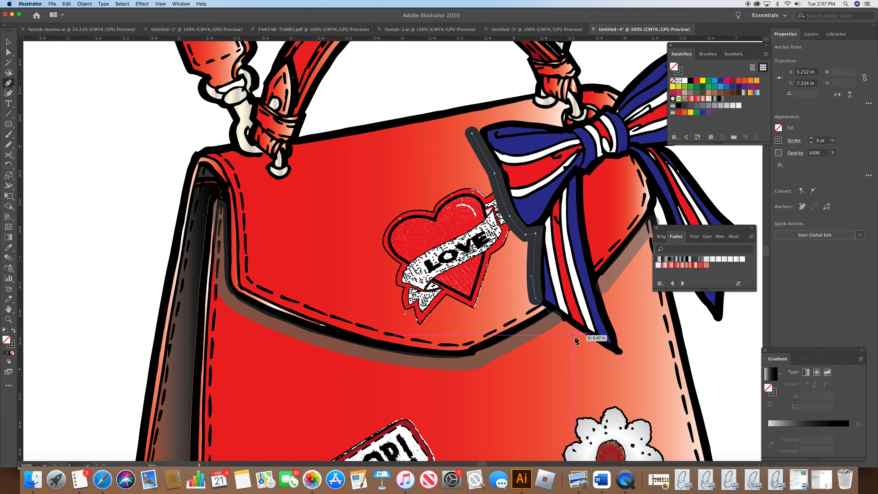
{"action": "left_click", "coordinate": [607, 359]}
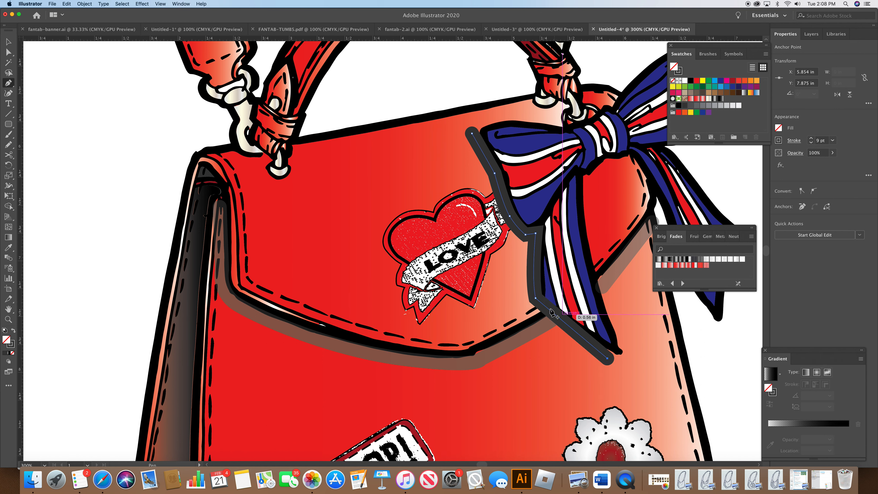
Step: Set the new stroke's opacity to 49%
{"action": "left_click", "coordinate": [792, 154]}
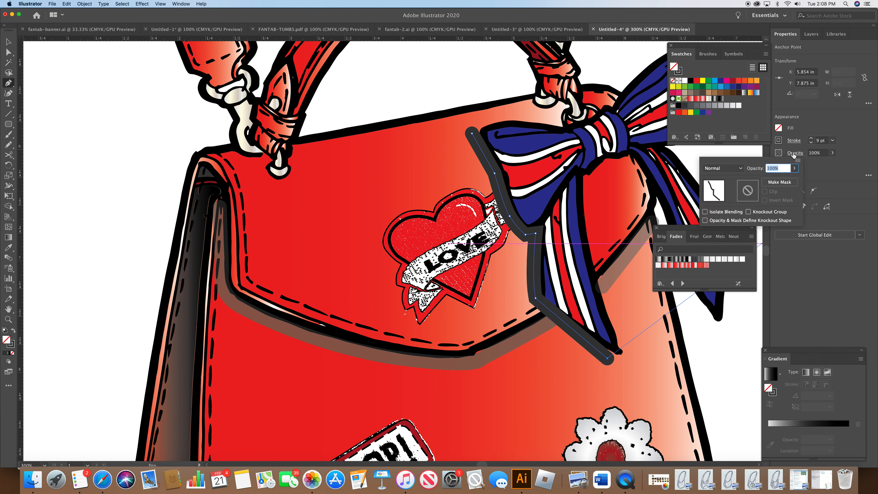
{"action": "left_click", "coordinate": [795, 169]}
{"action": "left_click_drag", "start_coordinate": [780, 183], "coordinate": [777, 183]}
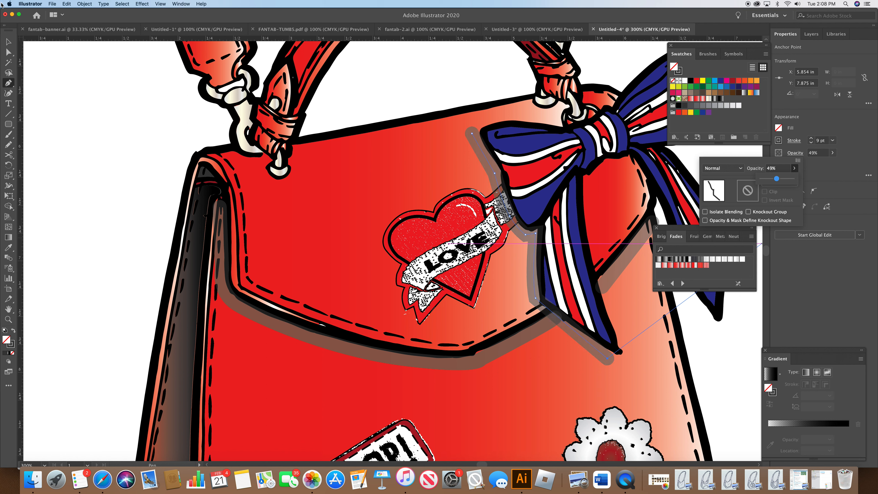
{"action": "left_click", "coordinate": [432, 173]}
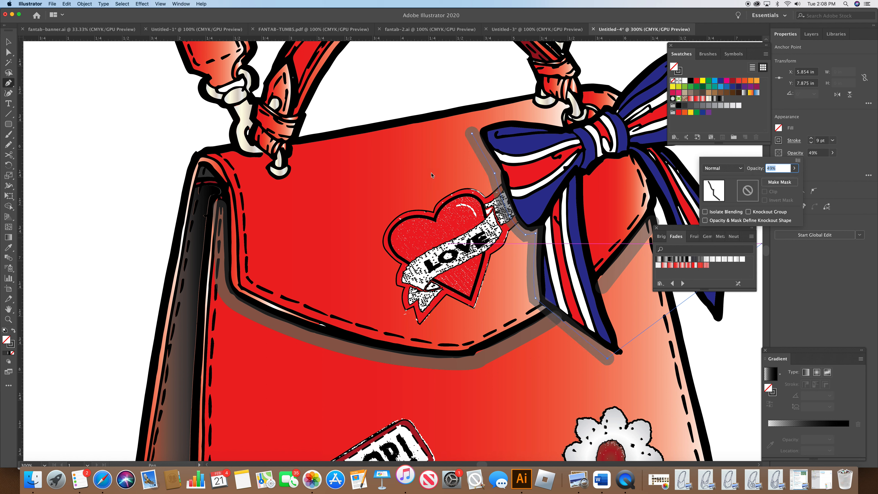
{"action": "left_click", "coordinate": [472, 135]}
{"action": "left_click_drag", "start_coordinate": [472, 135], "coordinate": [478, 145]}
{"action": "key", "text": "super+z"}
{"action": "left_click", "coordinate": [473, 136]}
{"action": "left_click_drag", "start_coordinate": [473, 135], "coordinate": [475, 139]}
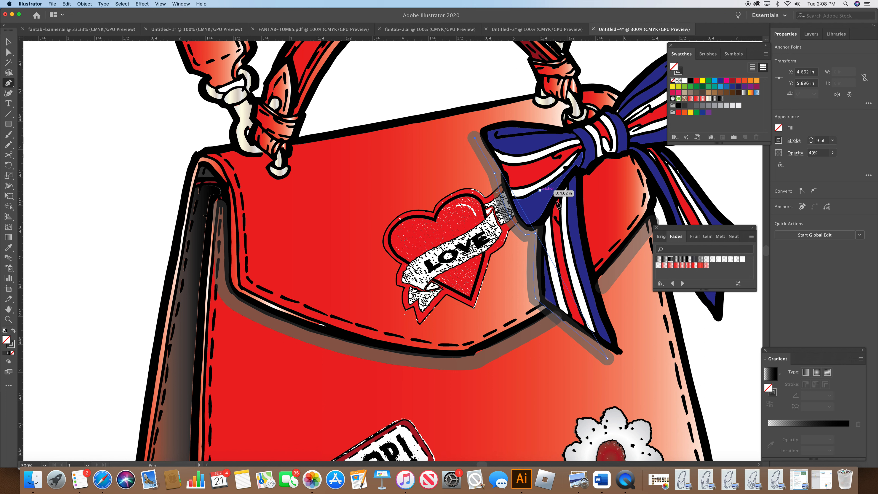
{"action": "left_click", "coordinate": [588, 196], "text": "super"}
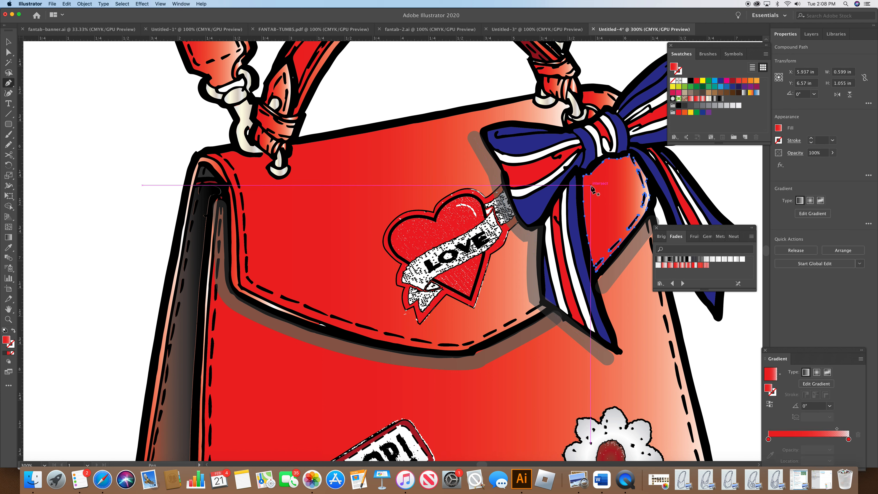
{"action": "left_click", "coordinate": [748, 175], "text": "super"}
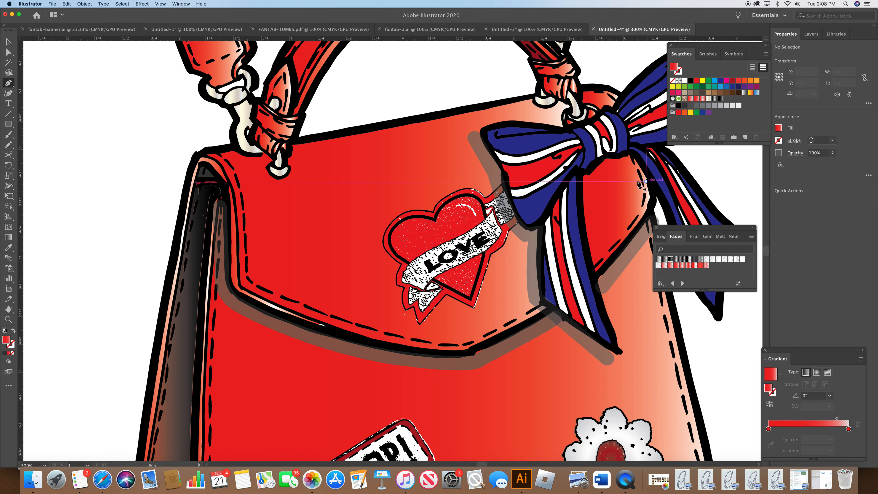
Step: Draw a pen path along the bag's edge beside the bow, from below the knot down to the bow's right tail, nudging the last anchor left
{"action": "left_click", "coordinate": [586, 180]}
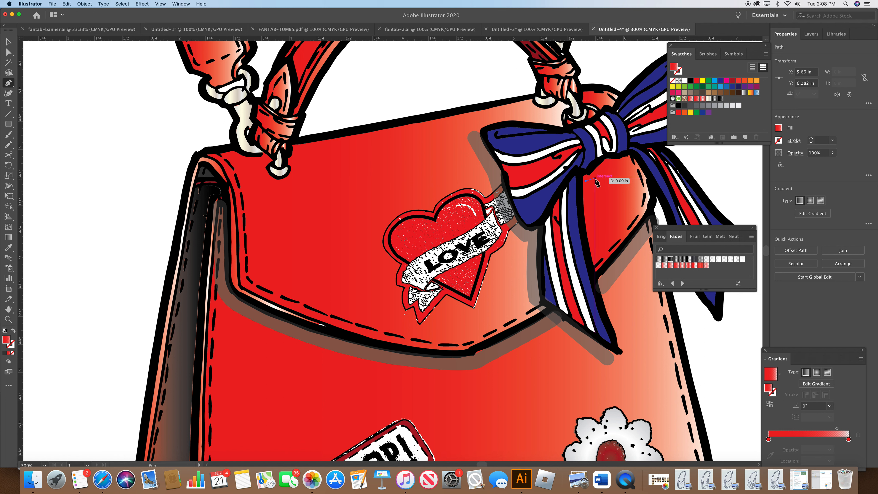
{"action": "left_click", "coordinate": [594, 178]}
{"action": "left_click", "coordinate": [608, 164]}
{"action": "left_click", "coordinate": [625, 160]}
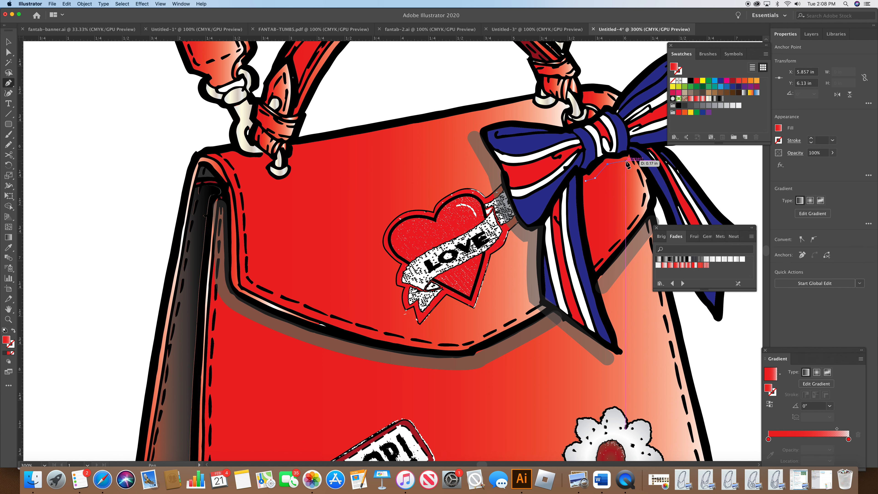
{"action": "left_click", "coordinate": [655, 199]}
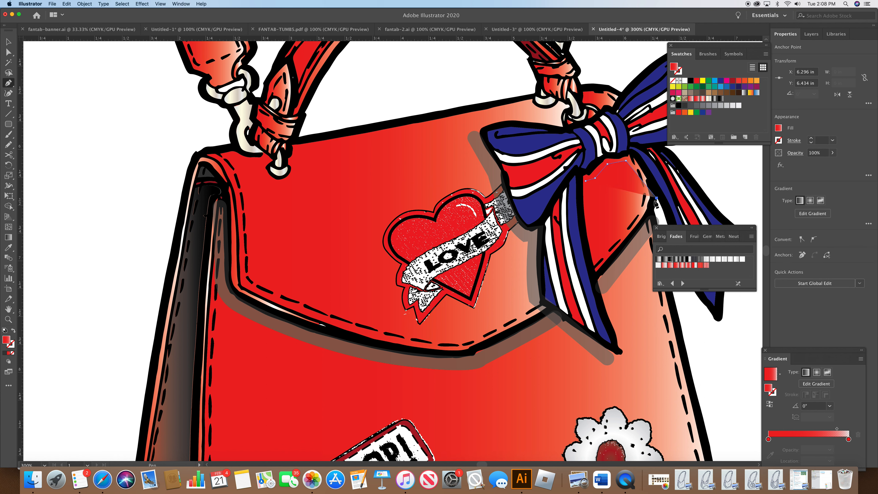
{"action": "key", "text": "Left"}
{"action": "key", "text": "Left"}
{"action": "key", "text": "Left"}
{"action": "key", "text": "Left"}
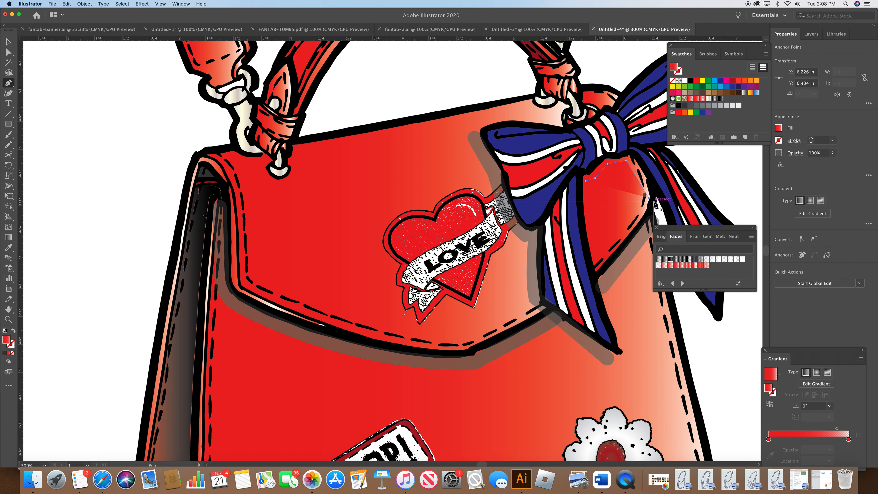
Step: Give the new path no fill, a dark grey stroke of 7 pt weight and a round cap
{"action": "left_click", "coordinate": [672, 81]}
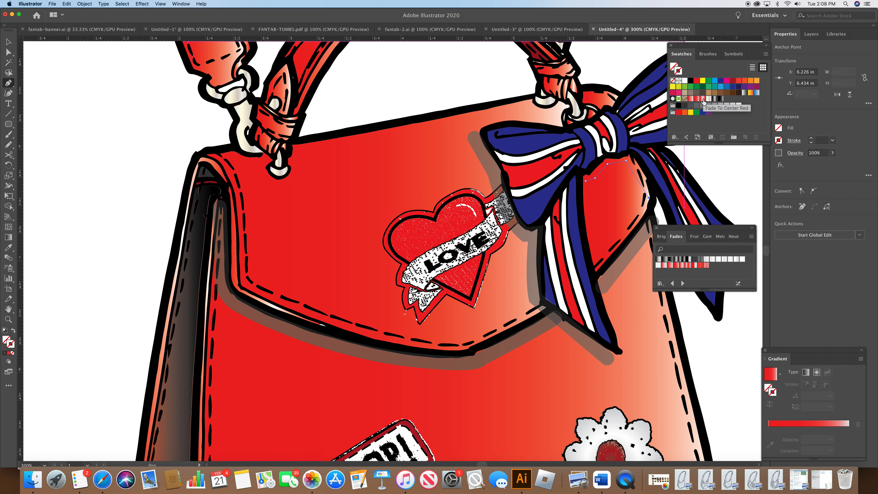
{"action": "left_click", "coordinate": [684, 105]}
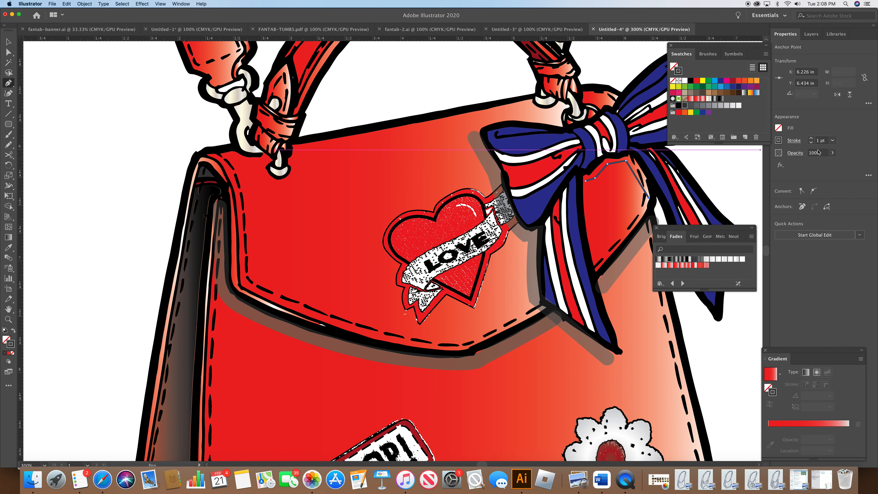
{"action": "left_click", "coordinate": [812, 139]}
{"action": "left_click", "coordinate": [812, 139]}
{"action": "left_click", "coordinate": [811, 139]}
{"action": "left_click", "coordinate": [812, 139]}
{"action": "left_click", "coordinate": [811, 139]}
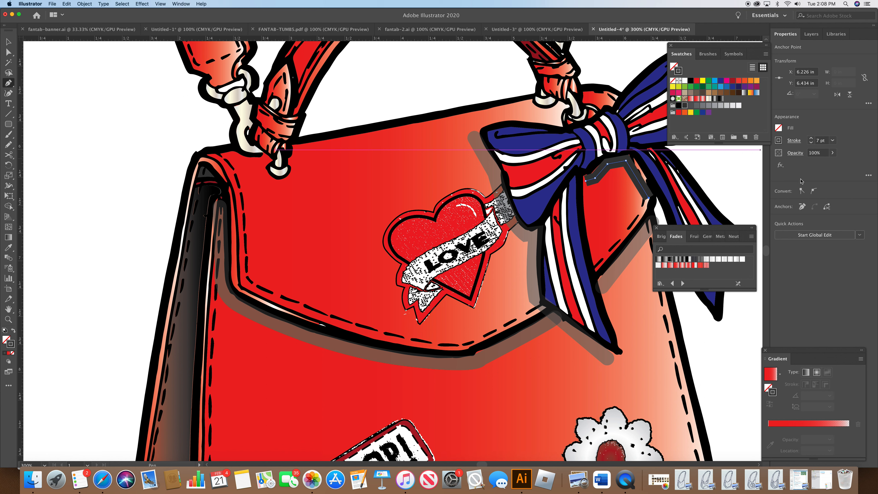
{"action": "left_click", "coordinate": [794, 141]}
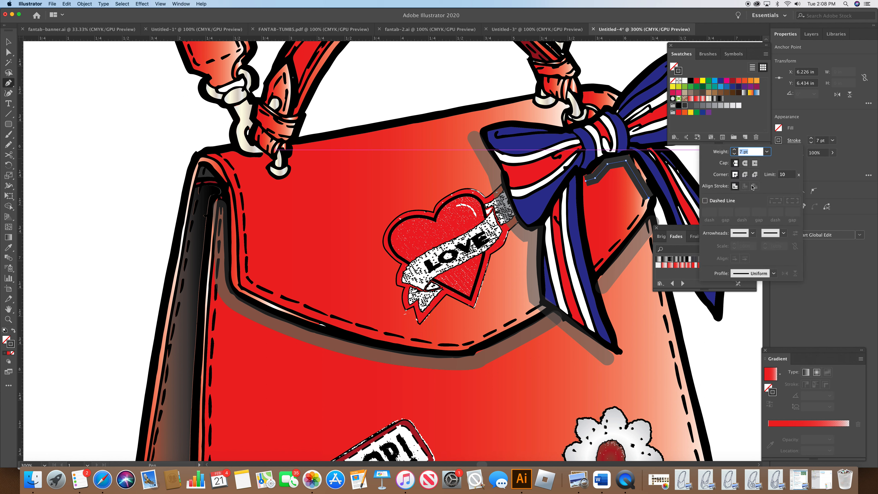
{"action": "left_click", "coordinate": [746, 164]}
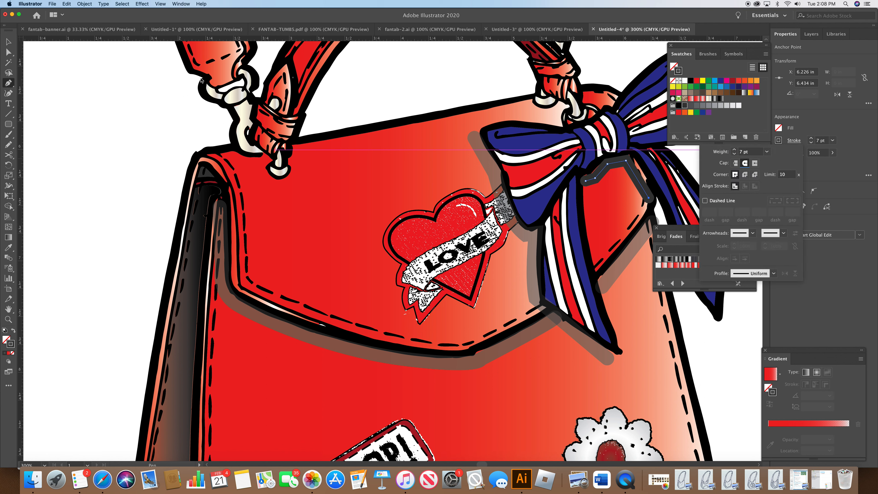
Step: Move the path's upper anchor slightly right and set the stroke's opacity to 54%
{"action": "left_click", "coordinate": [11, 55]}
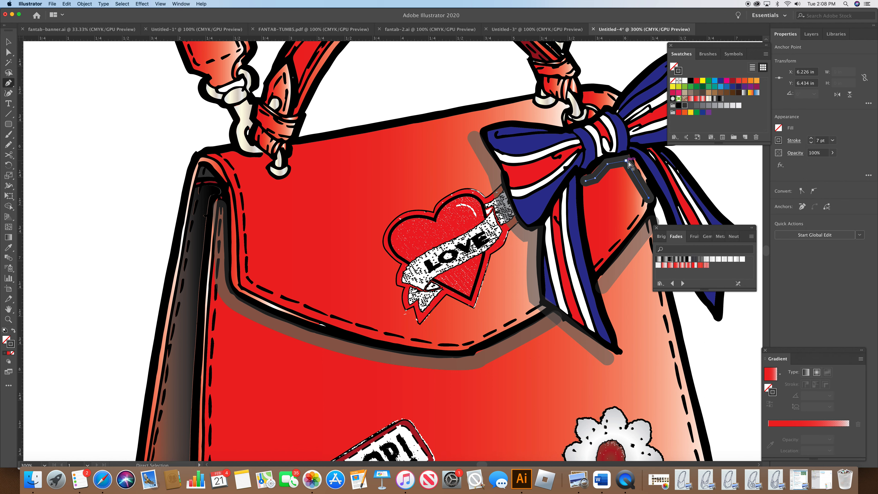
{"action": "left_click_drag", "start_coordinate": [628, 162], "coordinate": [633, 161]}
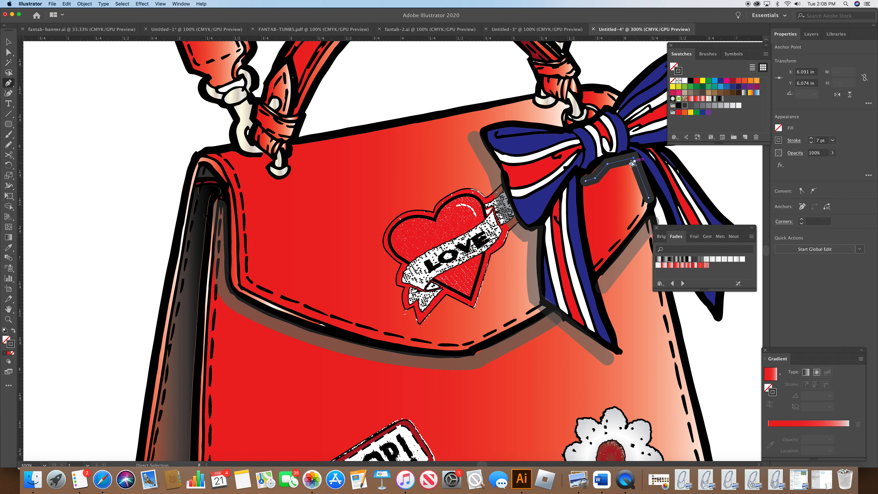
{"action": "left_click", "coordinate": [796, 154]}
{"action": "left_click", "coordinate": [795, 169]}
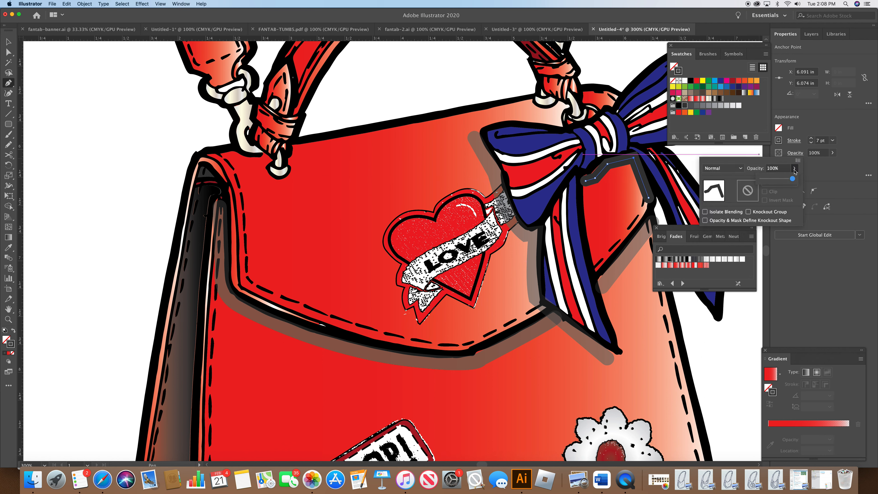
{"action": "left_click_drag", "start_coordinate": [793, 179], "coordinate": [778, 182]}
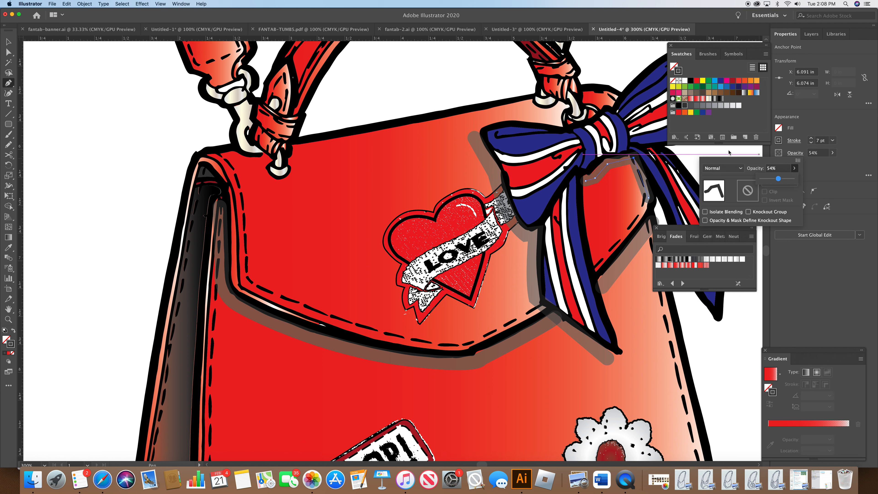
{"action": "key", "text": "Return"}
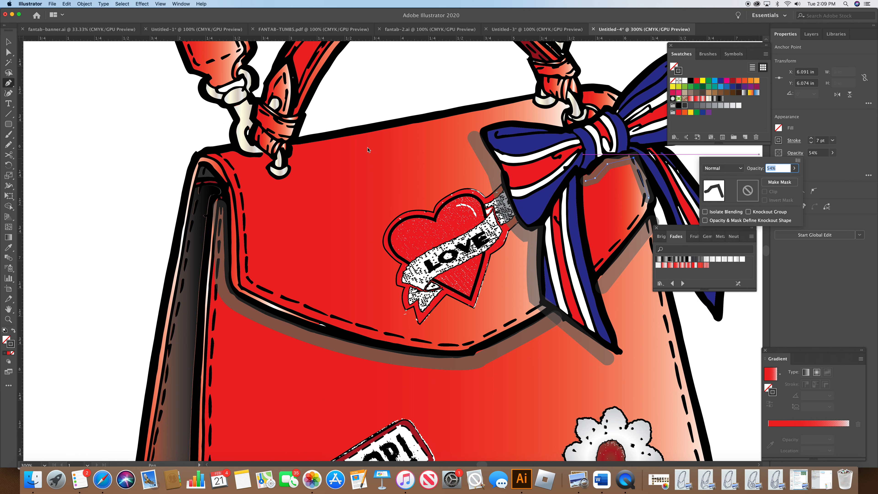
{"action": "key", "text": "Escape"}
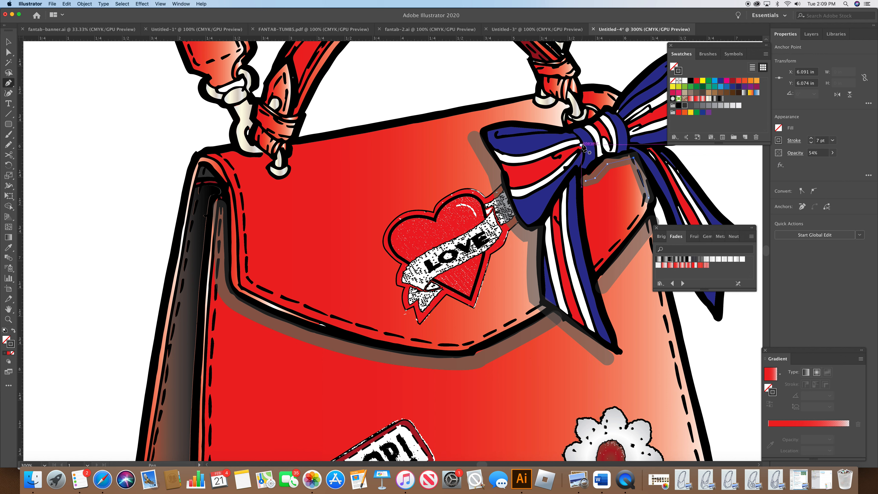
Step: Draw a thin shape inside the bow's upper left loop and give it no fill and a fade gradient stroke
{"action": "left_click", "coordinate": [547, 131]}
{"action": "left_click_drag", "start_coordinate": [499, 131], "coordinate": [495, 137]}
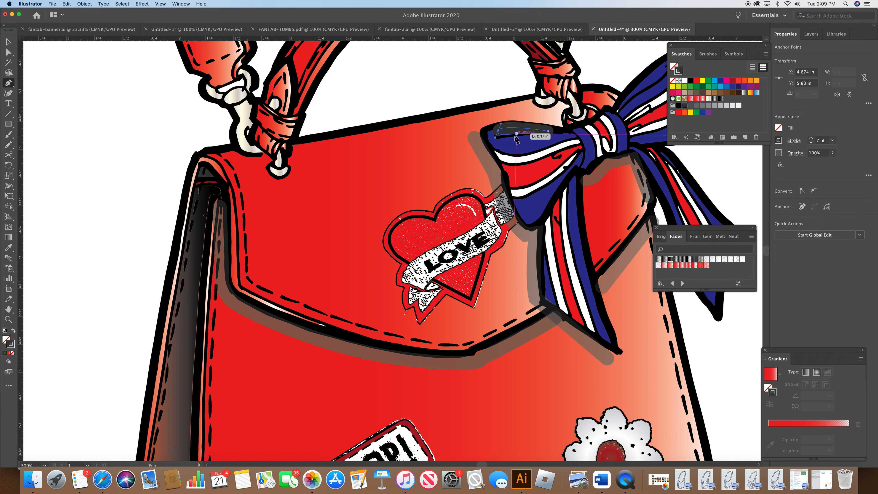
{"action": "left_click", "coordinate": [548, 132]}
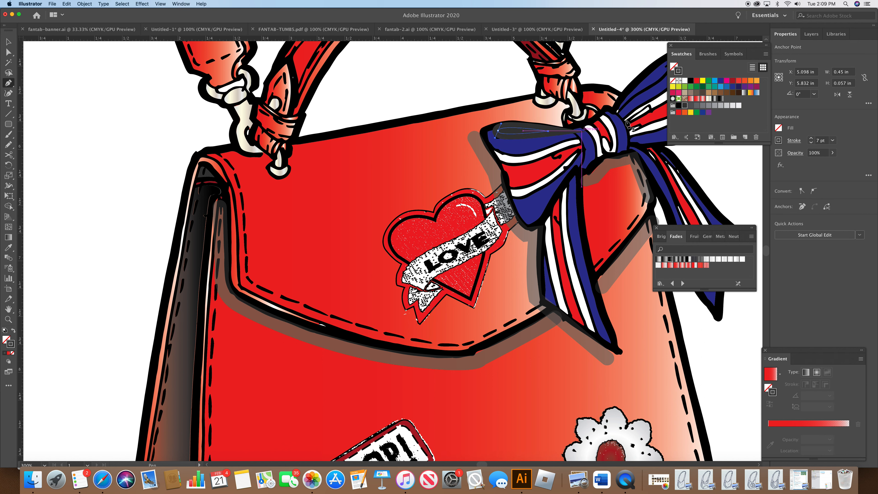
{"action": "left_click", "coordinate": [679, 71]}
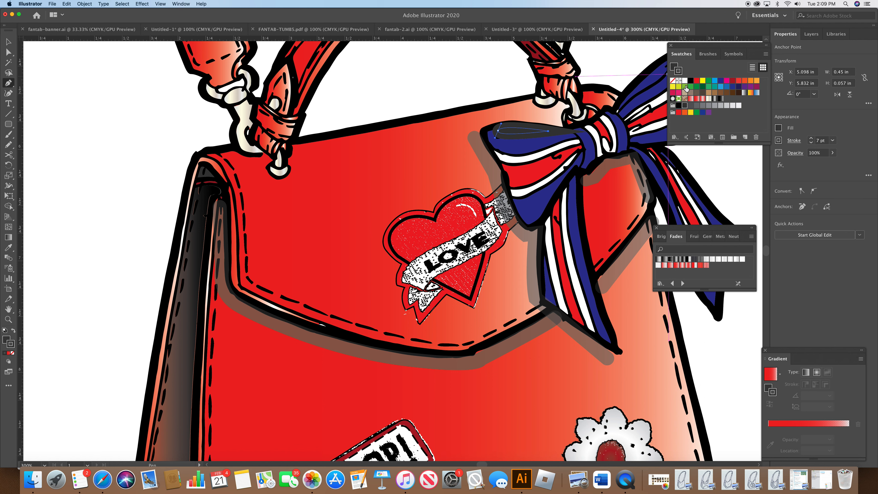
{"action": "left_click", "coordinate": [673, 81]}
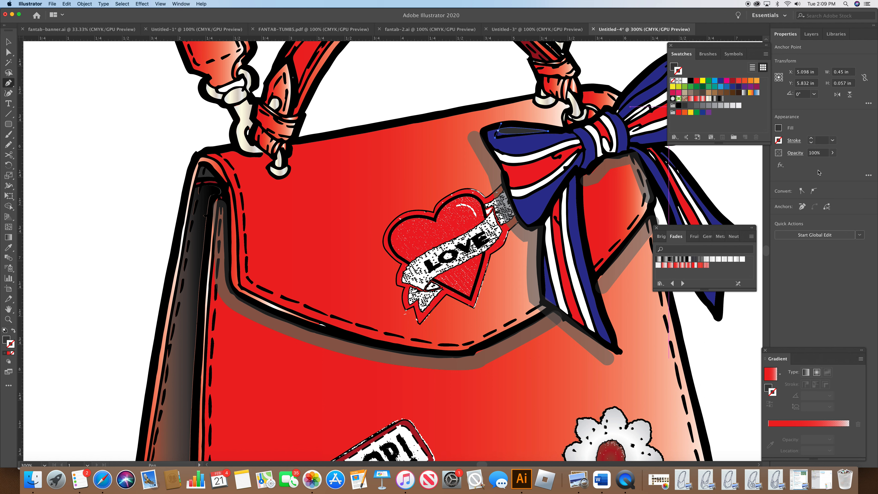
{"action": "left_click", "coordinate": [670, 260]}
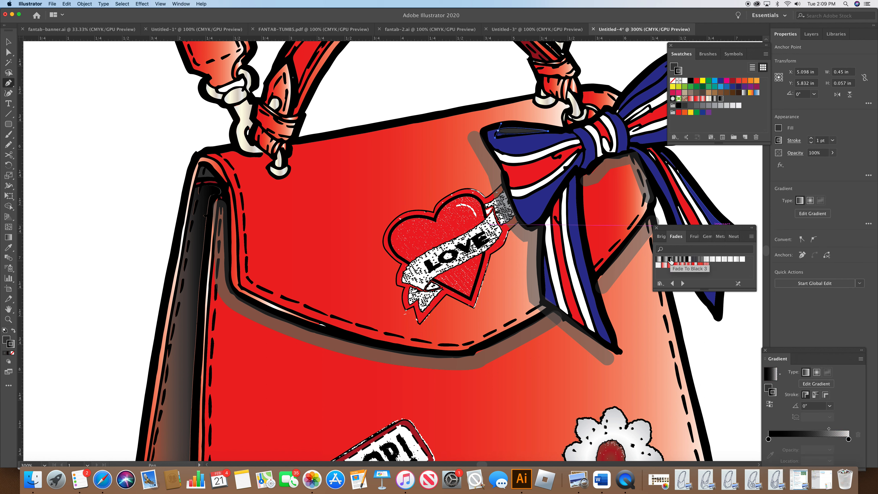
{"action": "left_click", "coordinate": [674, 72]}
{"action": "left_click", "coordinate": [673, 80]}
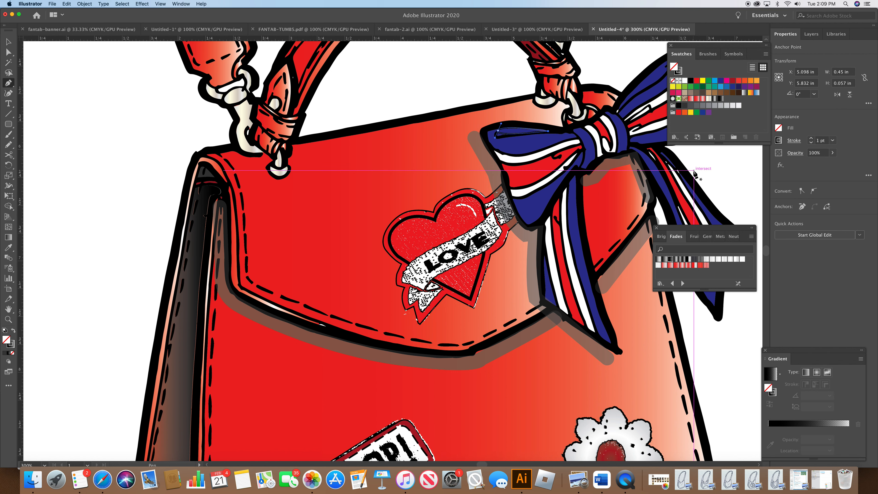
{"action": "left_click", "coordinate": [664, 260]}
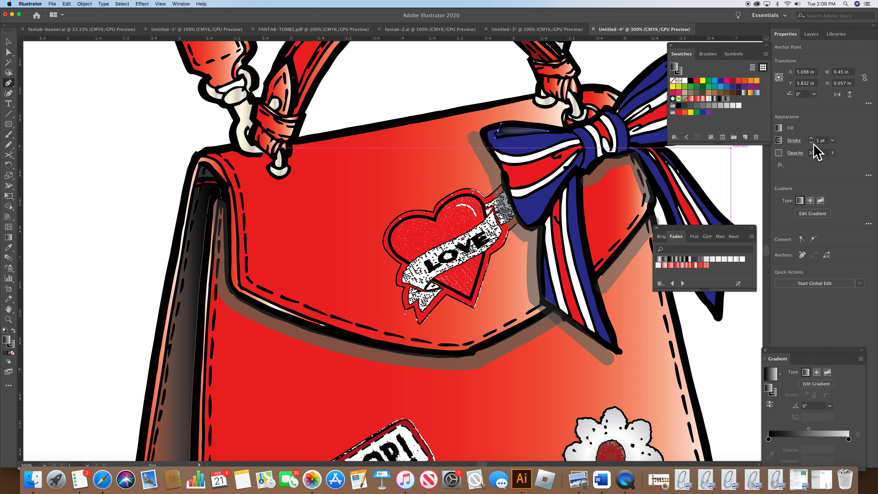
Step: Set the bow loop shape's opacity to 77%
{"action": "left_click", "coordinate": [796, 153]}
{"action": "left_click", "coordinate": [794, 169]}
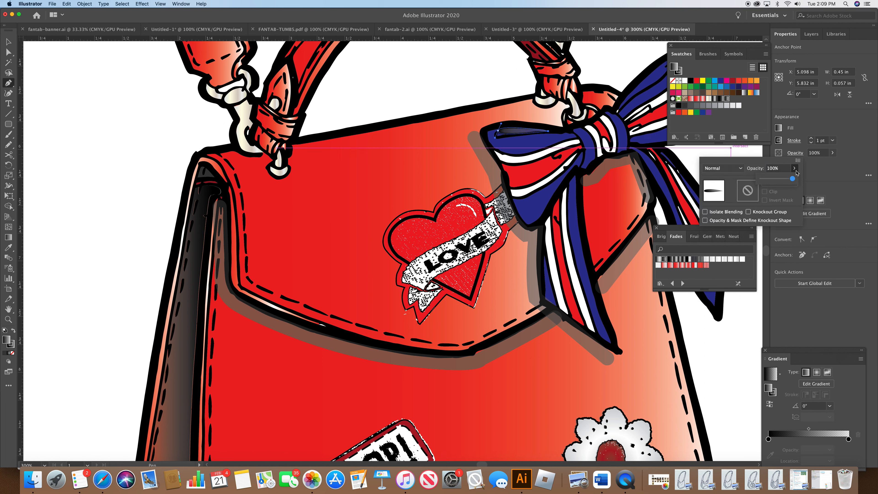
{"action": "left_click_drag", "start_coordinate": [792, 179], "coordinate": [784, 180]}
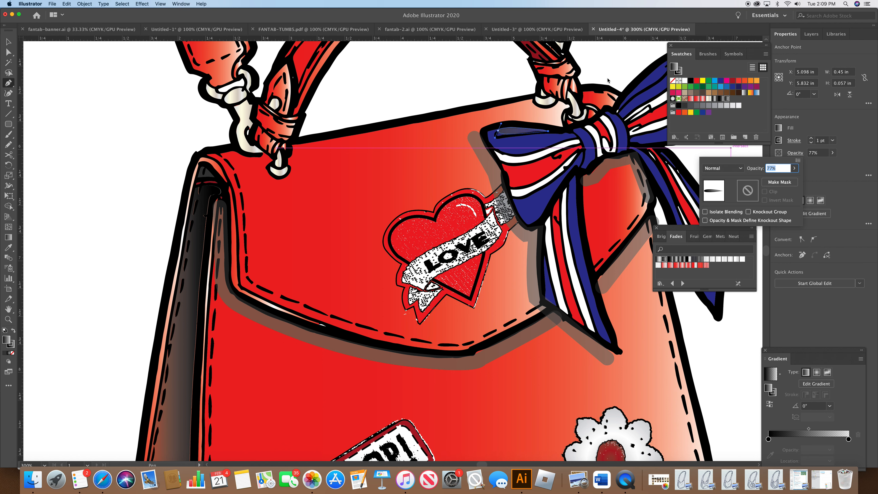
{"action": "key", "text": "Return"}
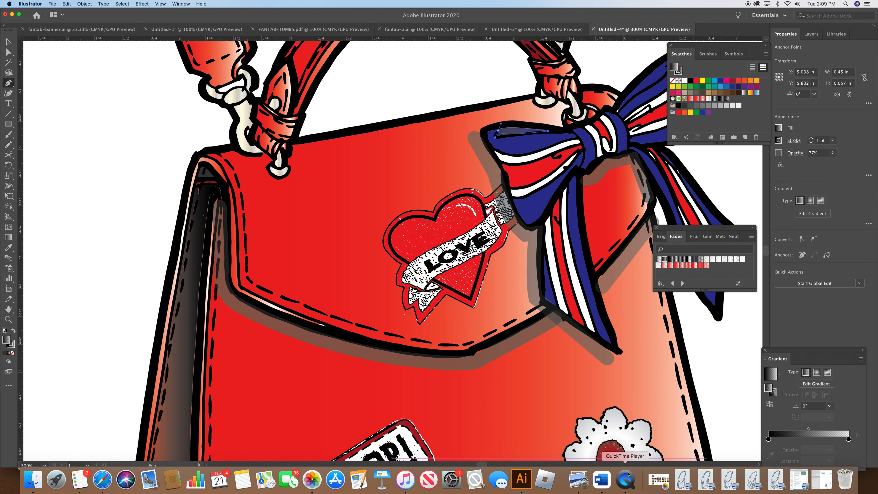
Step: Draw a curved stroke inside the bow's upper right loop
{"action": "scroll", "coordinate": [483, 467], "scroll_direction": "right", "scroll_amount": 10}
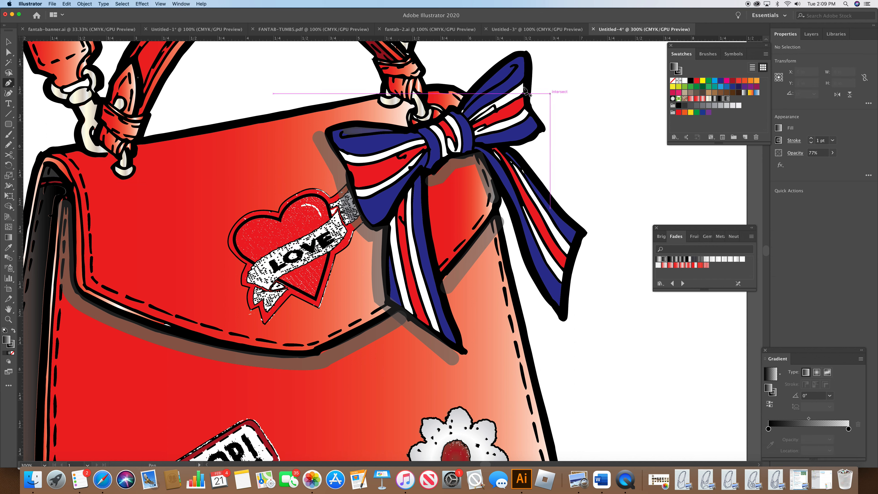
{"action": "left_click", "coordinate": [465, 109]}
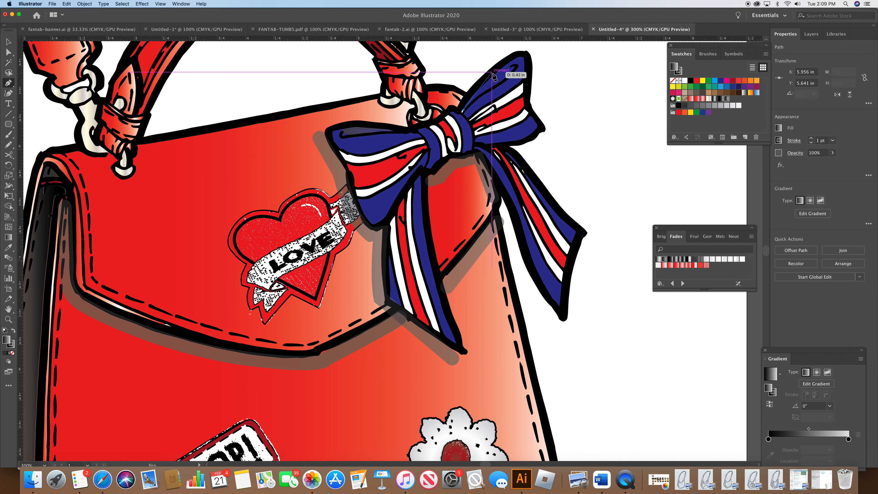
{"action": "left_click_drag", "start_coordinate": [519, 65], "coordinate": [524, 74]}
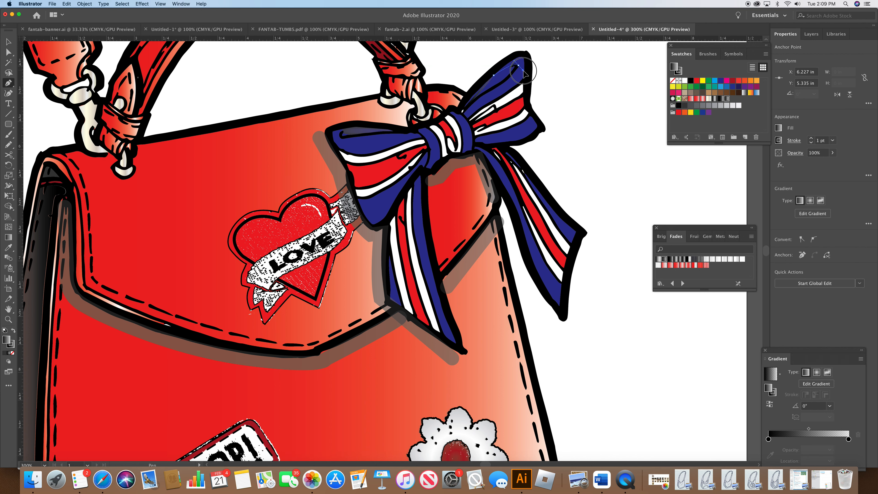
{"action": "left_click_drag", "start_coordinate": [470, 99], "coordinate": [476, 101]}
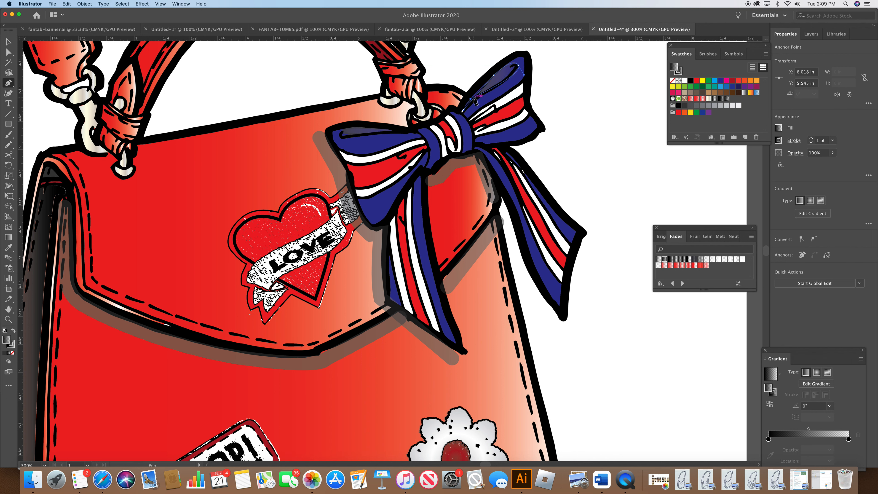
{"action": "left_click", "coordinate": [582, 103], "text": "super"}
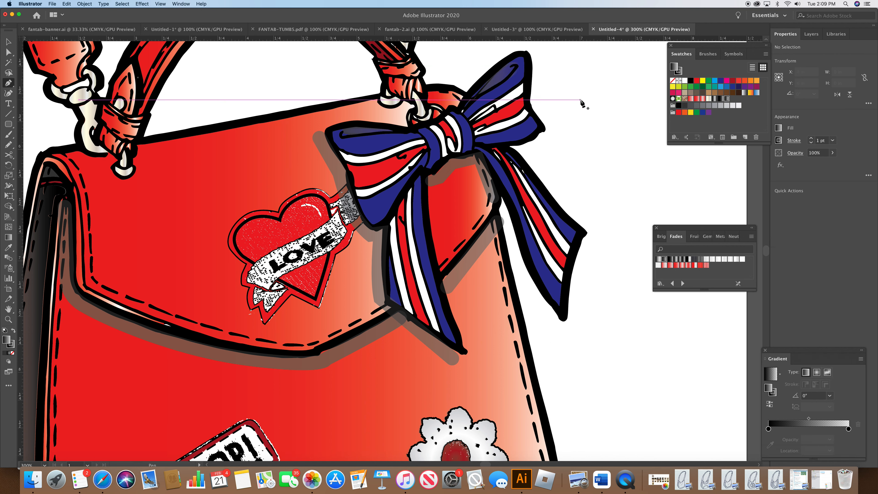
Step: Draw a short pen path across the bow's knot and switch the fill colour to red
{"action": "left_click", "coordinate": [455, 156], "text": "super"}
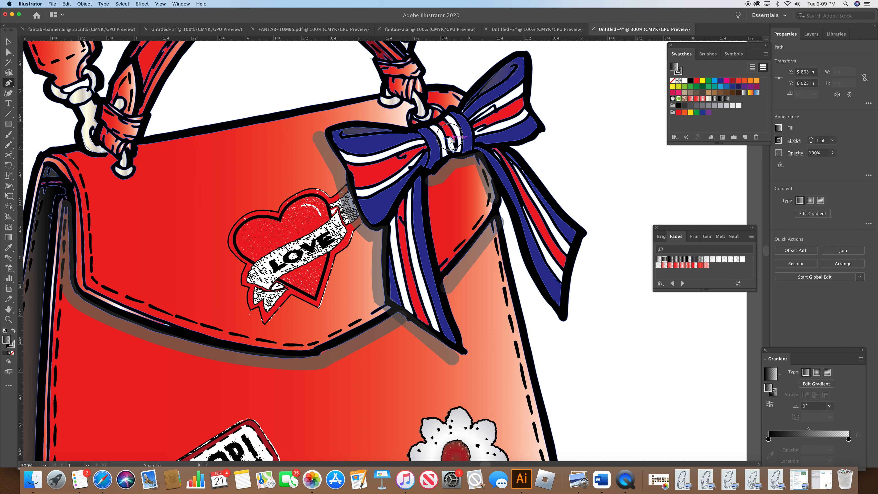
{"action": "left_click_drag", "start_coordinate": [450, 141], "coordinate": [699, 125]}
{"action": "left_click", "coordinate": [696, 101]}
{"action": "left_click", "coordinate": [624, 163], "text": "super"}
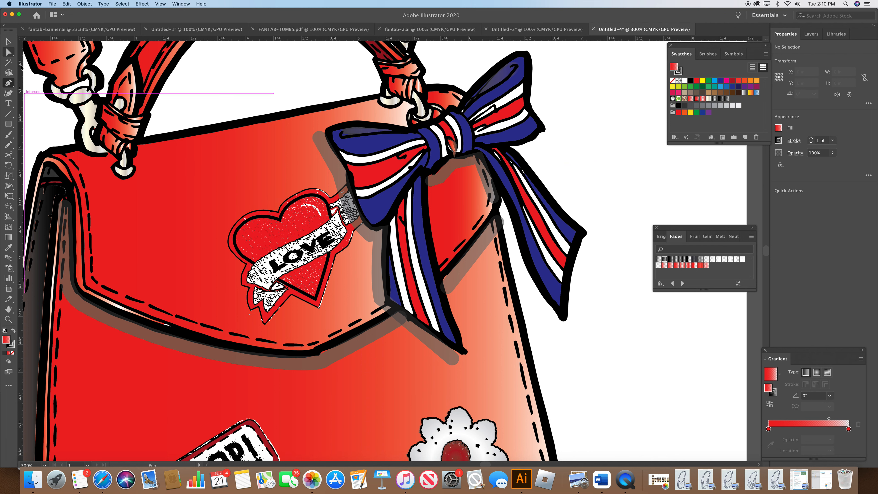
Step: Draw a short straight pen path down from the bow's knot and give it a 5 pt stroke with round caps
{"action": "left_click", "coordinate": [422, 182]}
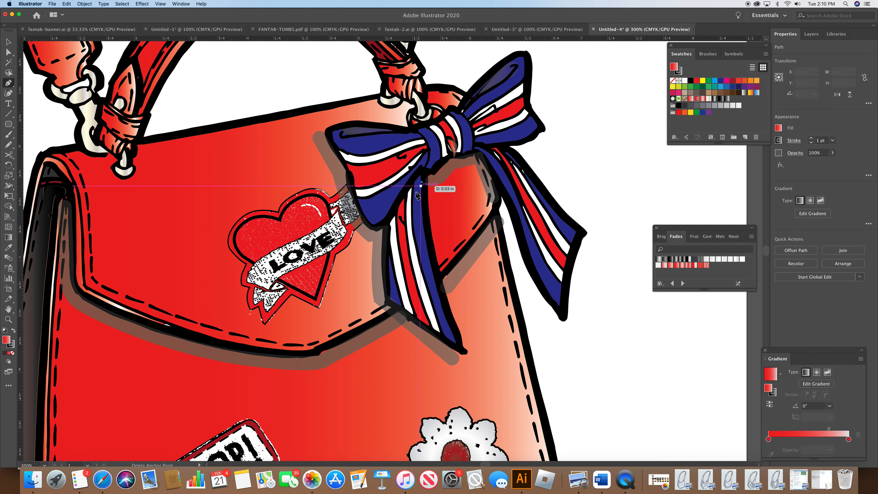
{"action": "left_click", "coordinate": [393, 226]}
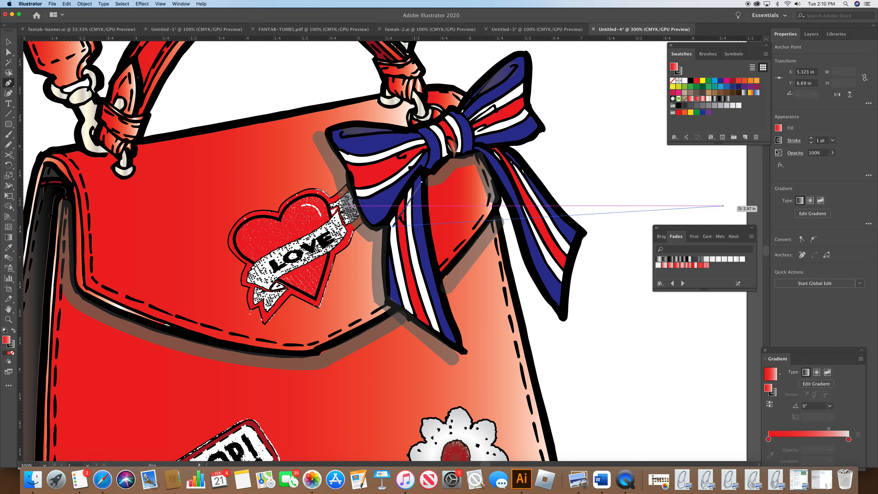
{"action": "left_click", "coordinate": [794, 141]}
{"action": "left_click", "coordinate": [767, 152]}
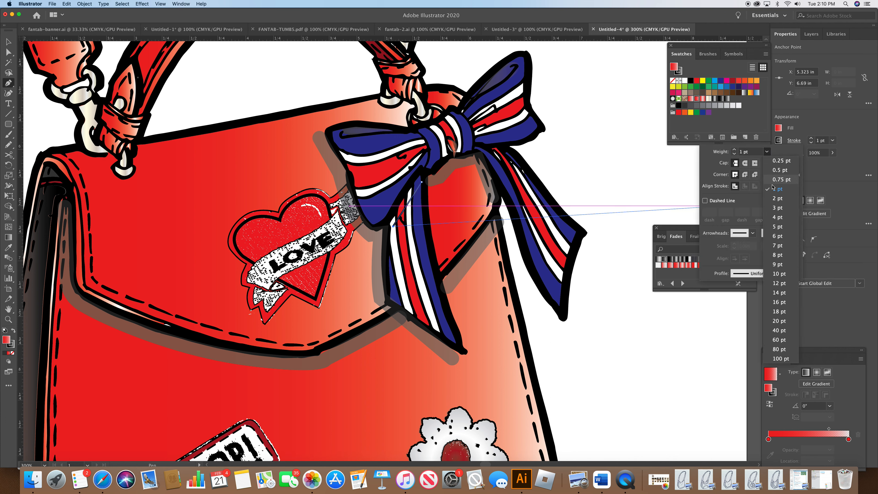
{"action": "left_click", "coordinate": [774, 230]}
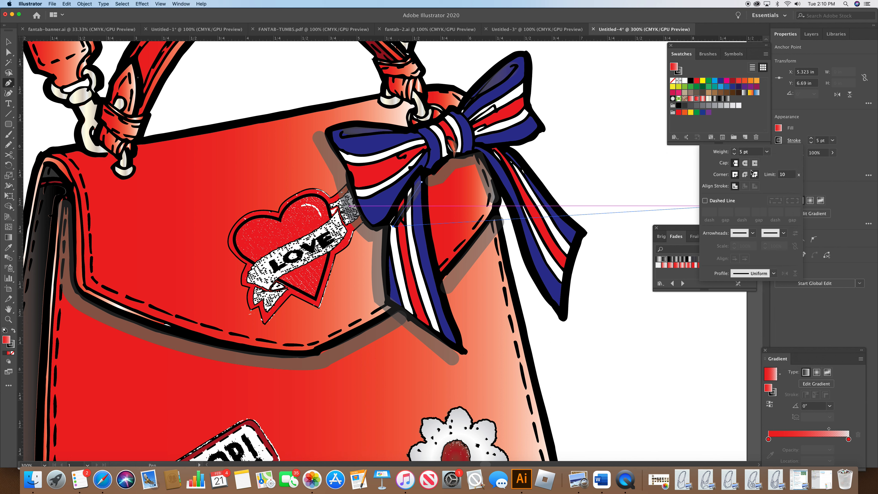
{"action": "left_click", "coordinate": [745, 163]}
Step: Adjust both endpoints of the new line with the Direct Selection tool
{"action": "left_click", "coordinate": [9, 43]}
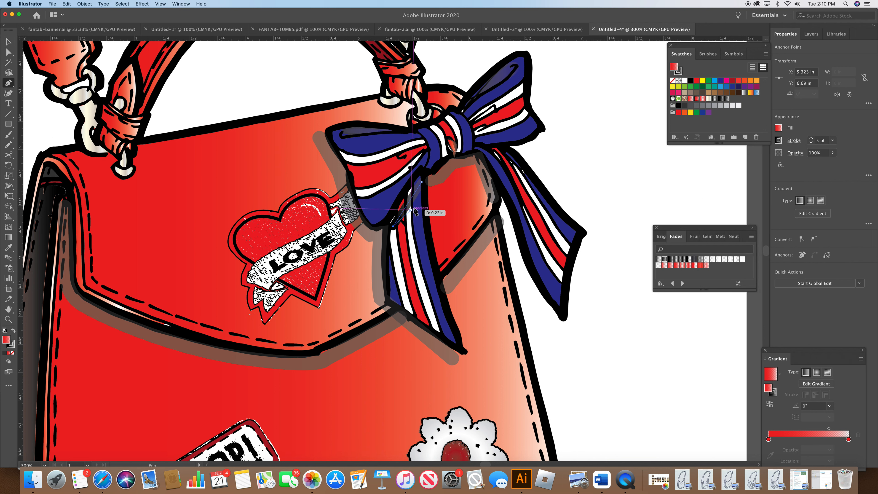
{"action": "left_click_drag", "start_coordinate": [421, 182], "coordinate": [420, 176]}
{"action": "left_click_drag", "start_coordinate": [393, 227], "coordinate": [387, 231]}
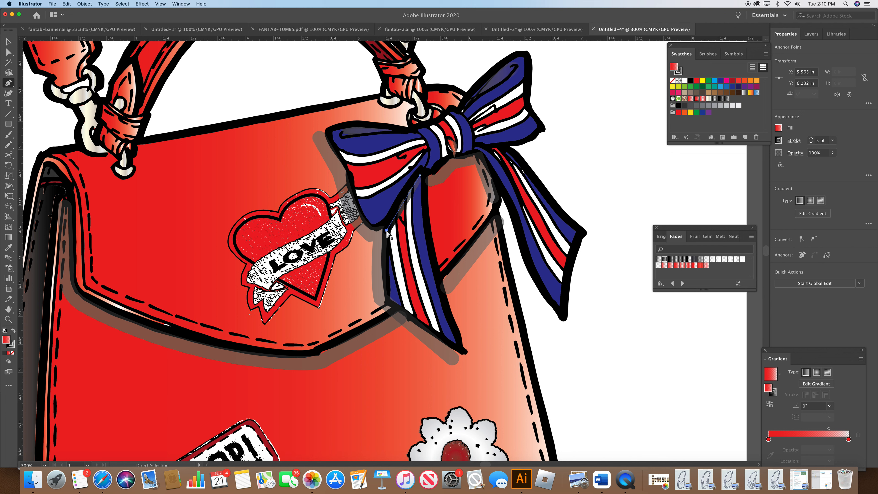
Step: Draw a short pen path along the lower right edge of the bow's knot and set its stroke colour from the swatches
{"action": "left_click", "coordinate": [624, 197], "text": "super"}
{"action": "left_click", "coordinate": [476, 151], "text": "super"}
{"action": "left_click", "coordinate": [566, 161], "text": "super"}
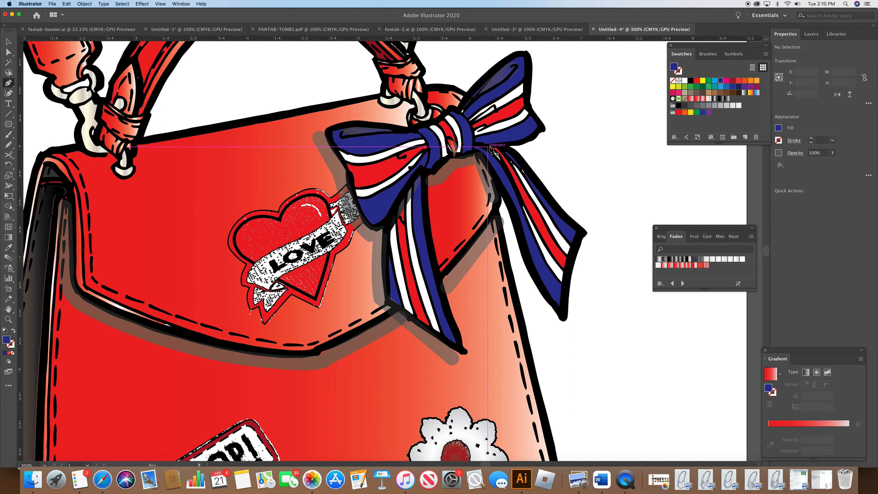
{"action": "left_click", "coordinate": [514, 150]}
{"action": "left_click", "coordinate": [476, 148]}
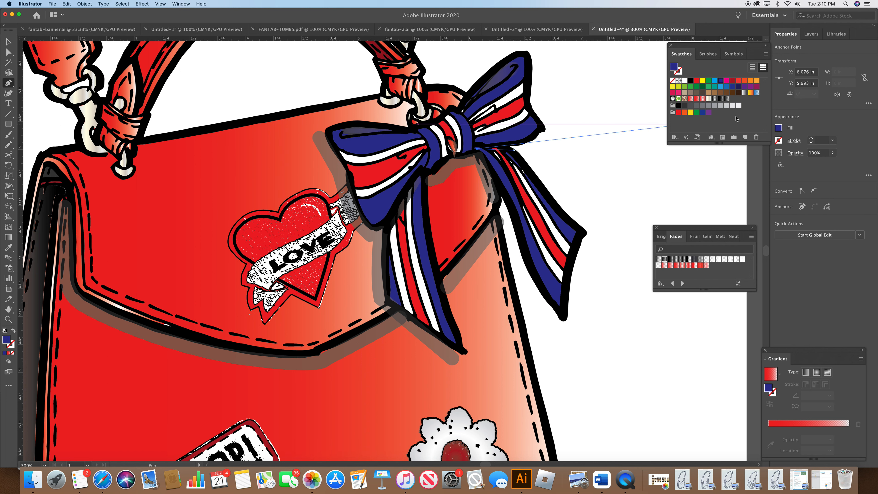
{"action": "left_click", "coordinate": [778, 128]}
{"action": "left_click", "coordinate": [678, 71]}
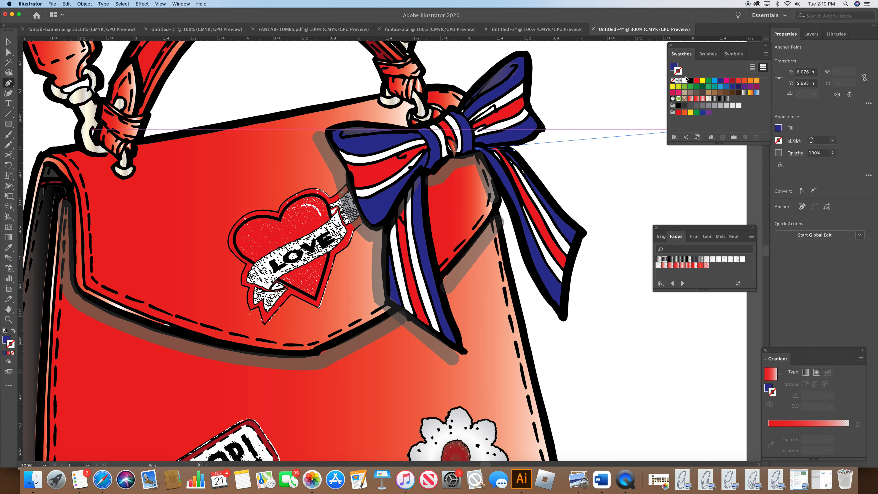
{"action": "left_click", "coordinate": [686, 106]}
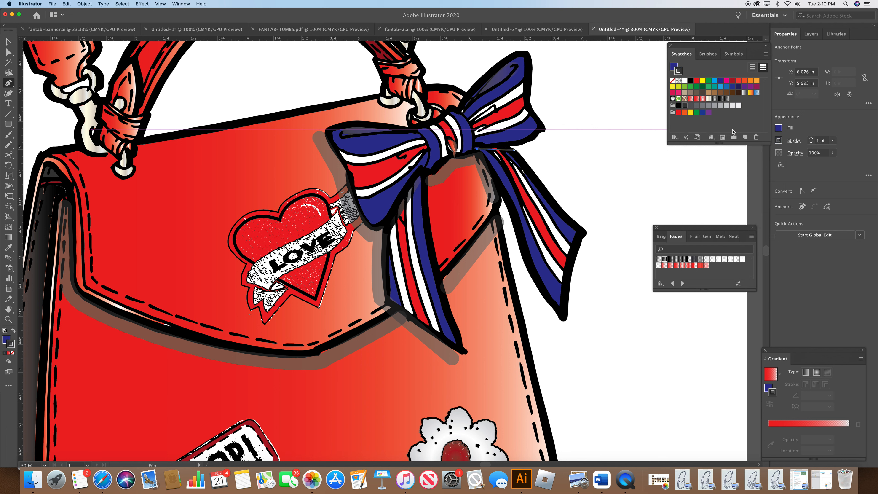
Step: Give the knot path a 6 pt round-capped stroke and set its opacity to 56%
{"action": "left_click", "coordinate": [793, 141]}
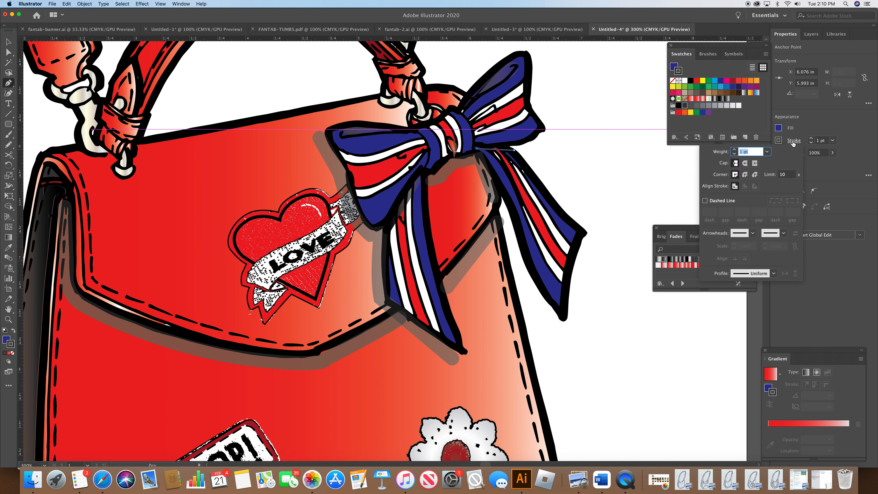
{"action": "left_click", "coordinate": [744, 163]}
{"action": "left_click", "coordinate": [767, 151]}
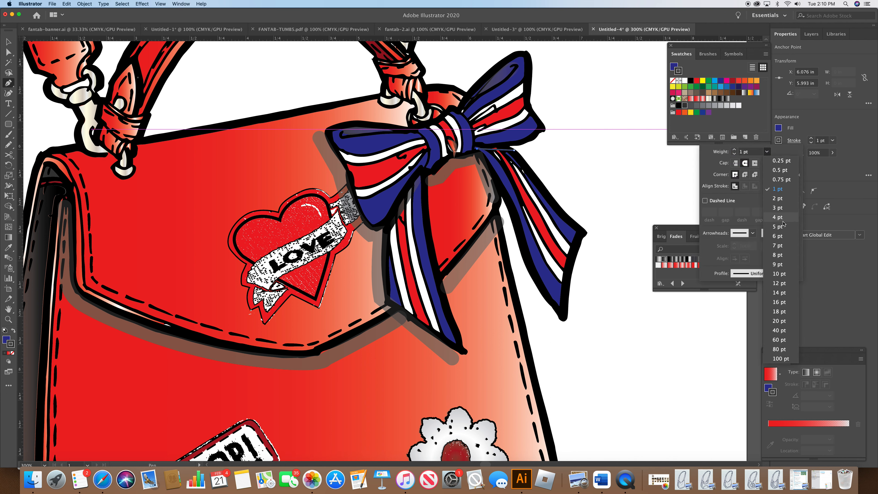
{"action": "left_click", "coordinate": [774, 232]}
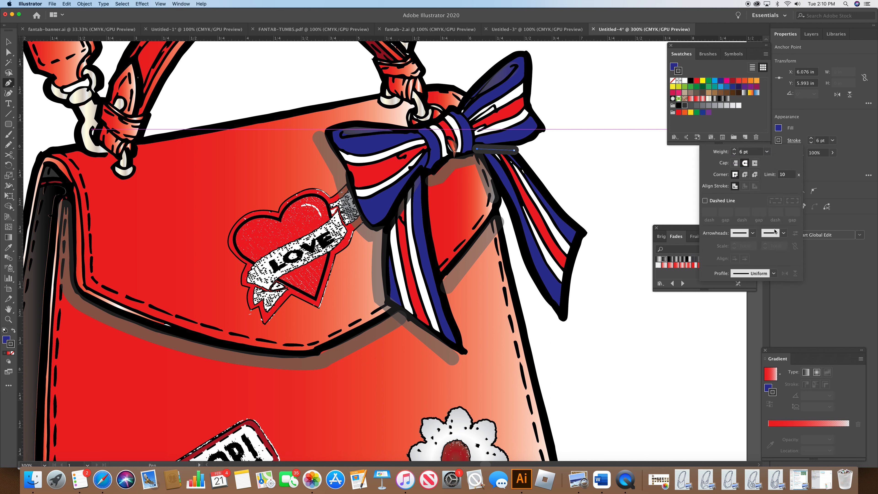
{"action": "left_click", "coordinate": [823, 180]}
{"action": "left_click", "coordinate": [798, 155]}
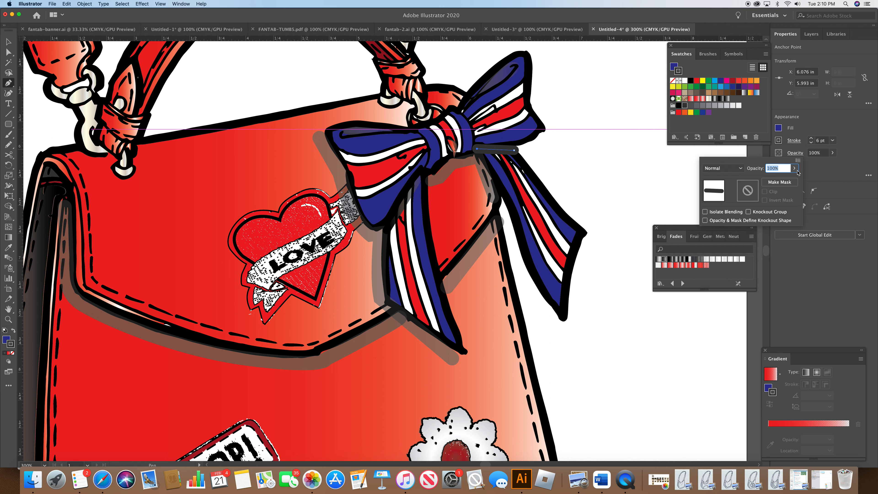
{"action": "left_click", "coordinate": [795, 169]}
{"action": "left_click_drag", "start_coordinate": [792, 179], "coordinate": [778, 180]}
{"action": "left_click", "coordinate": [591, 175]}
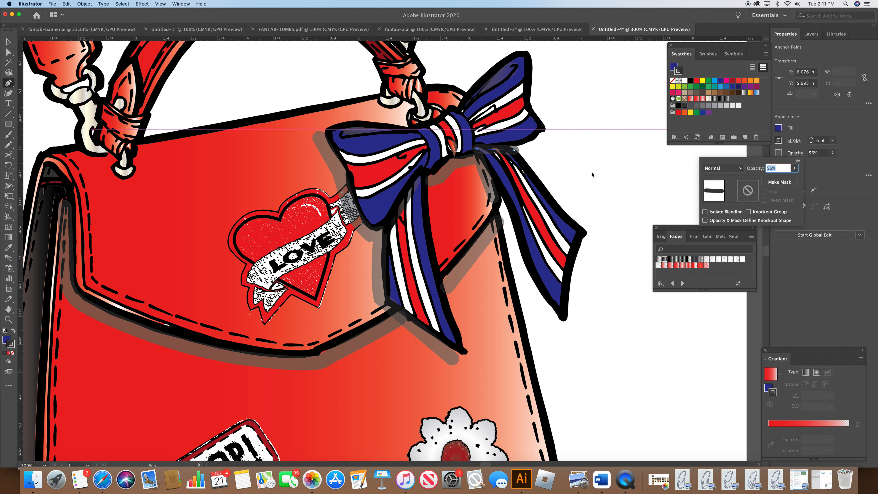
Step: Reposition the knot path's right endpoint slightly to the left, undoing one misplaced adjustment
{"action": "left_click", "coordinate": [514, 152]}
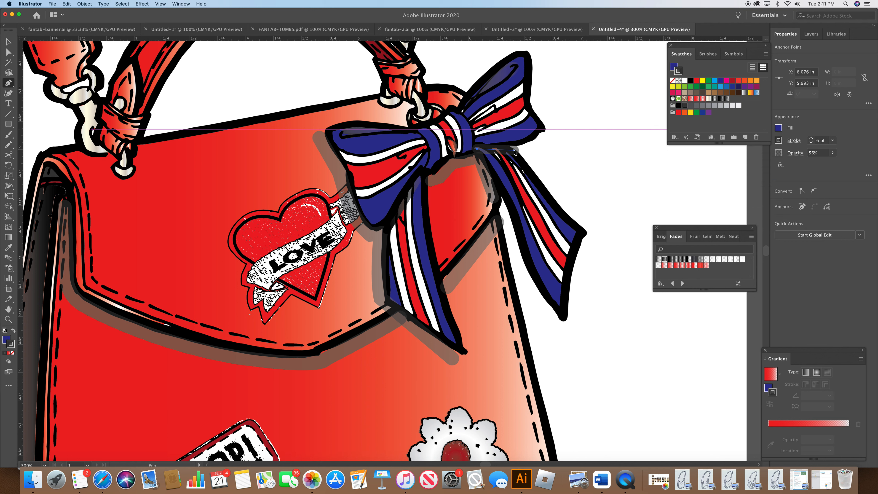
{"action": "left_click", "coordinate": [515, 151]}
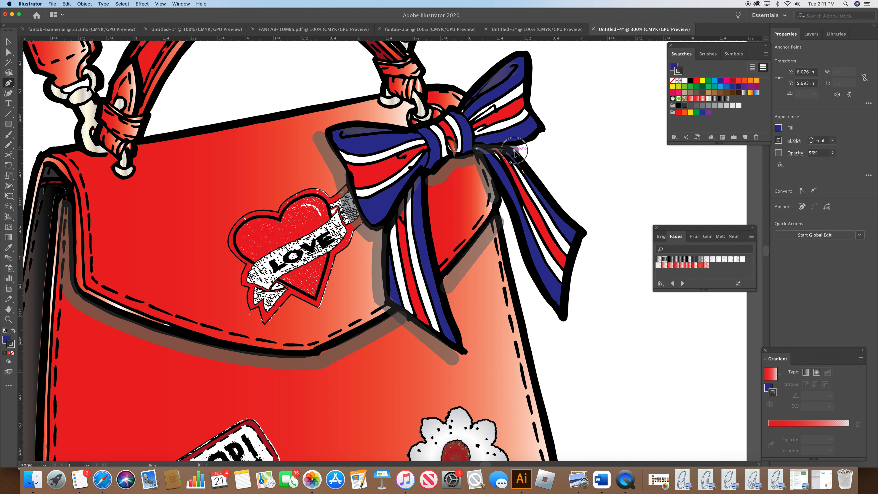
{"action": "left_click", "coordinate": [508, 153]}
{"action": "key", "text": "super+z"}
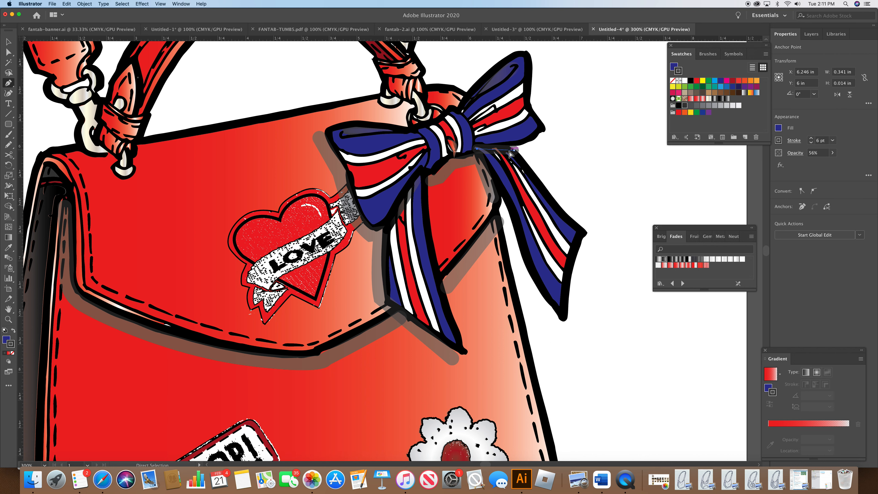
{"action": "left_click_drag", "start_coordinate": [515, 151], "coordinate": [508, 150]}
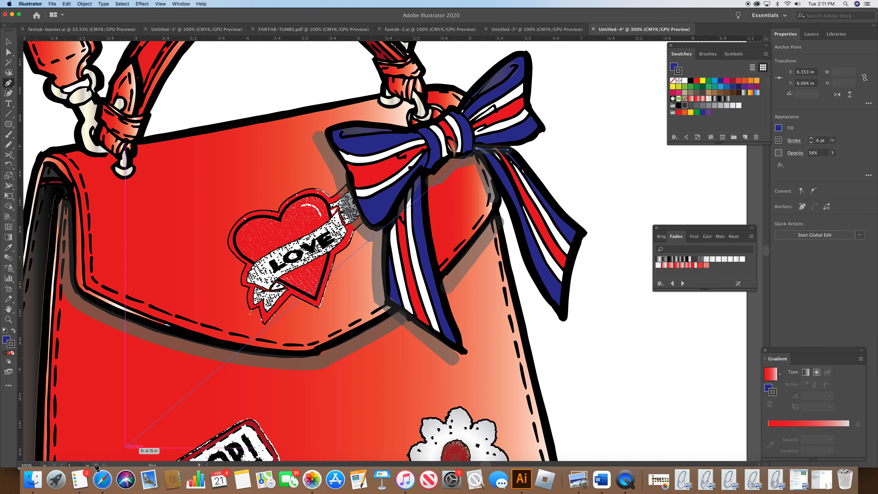
Step: Zoom out to 100% to review the whole bag and deselect everything
{"action": "left_click", "coordinate": [47, 467]}
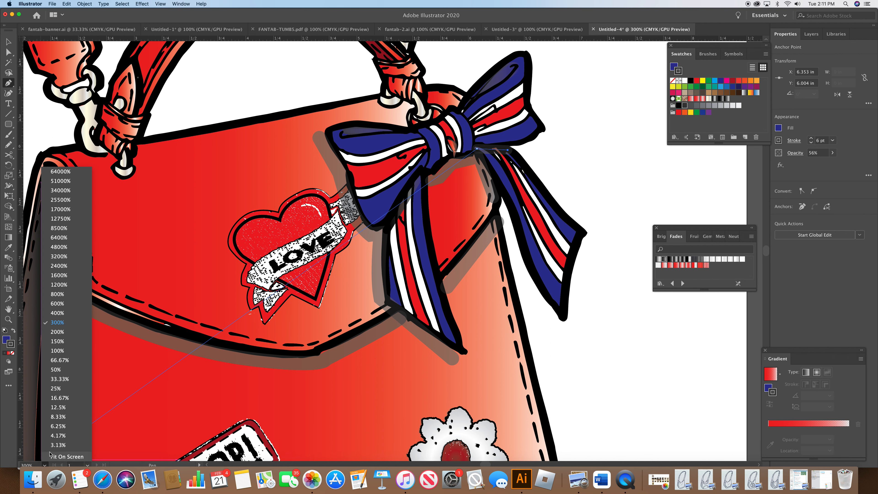
{"action": "left_click", "coordinate": [57, 350]}
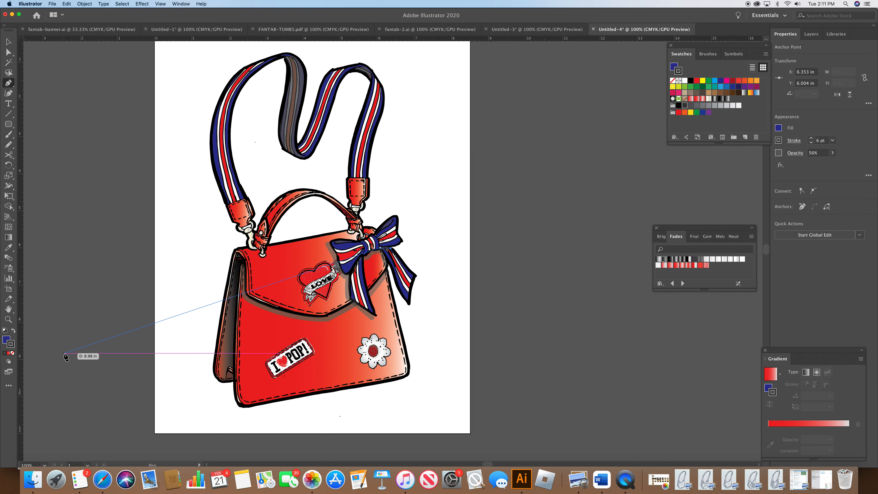
{"action": "left_click", "coordinate": [529, 344], "text": "super"}
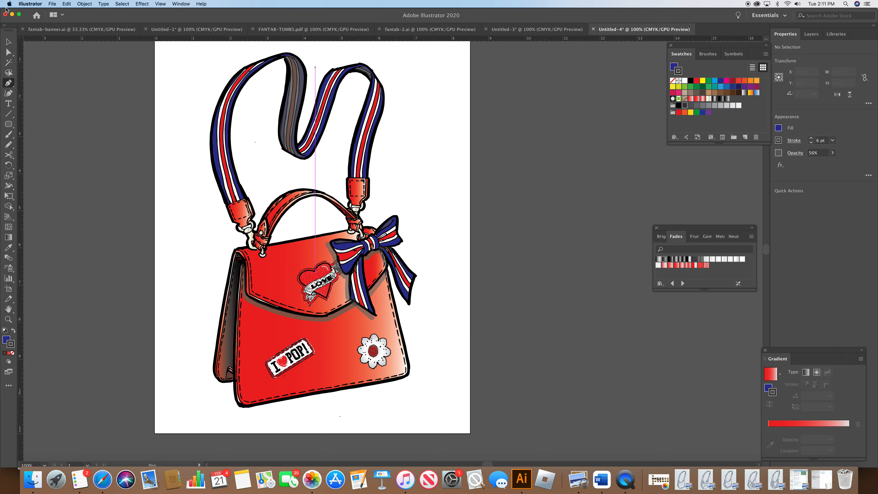
{"action": "key", "text": "super"}
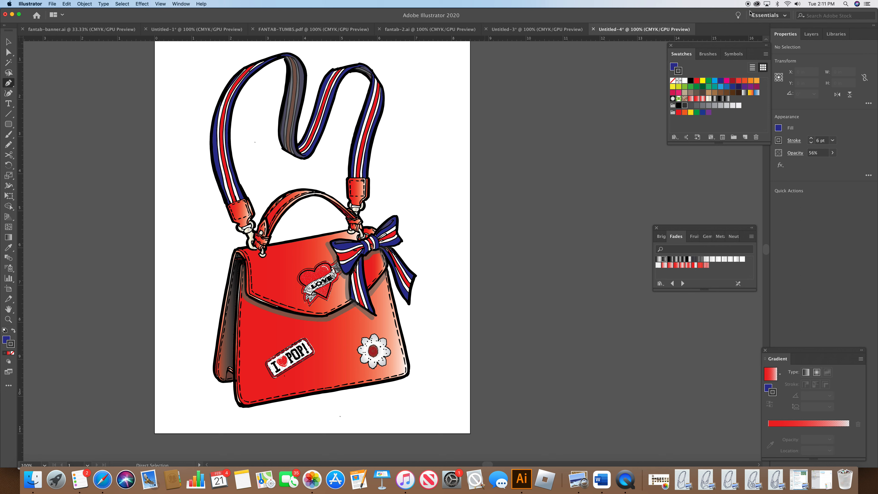